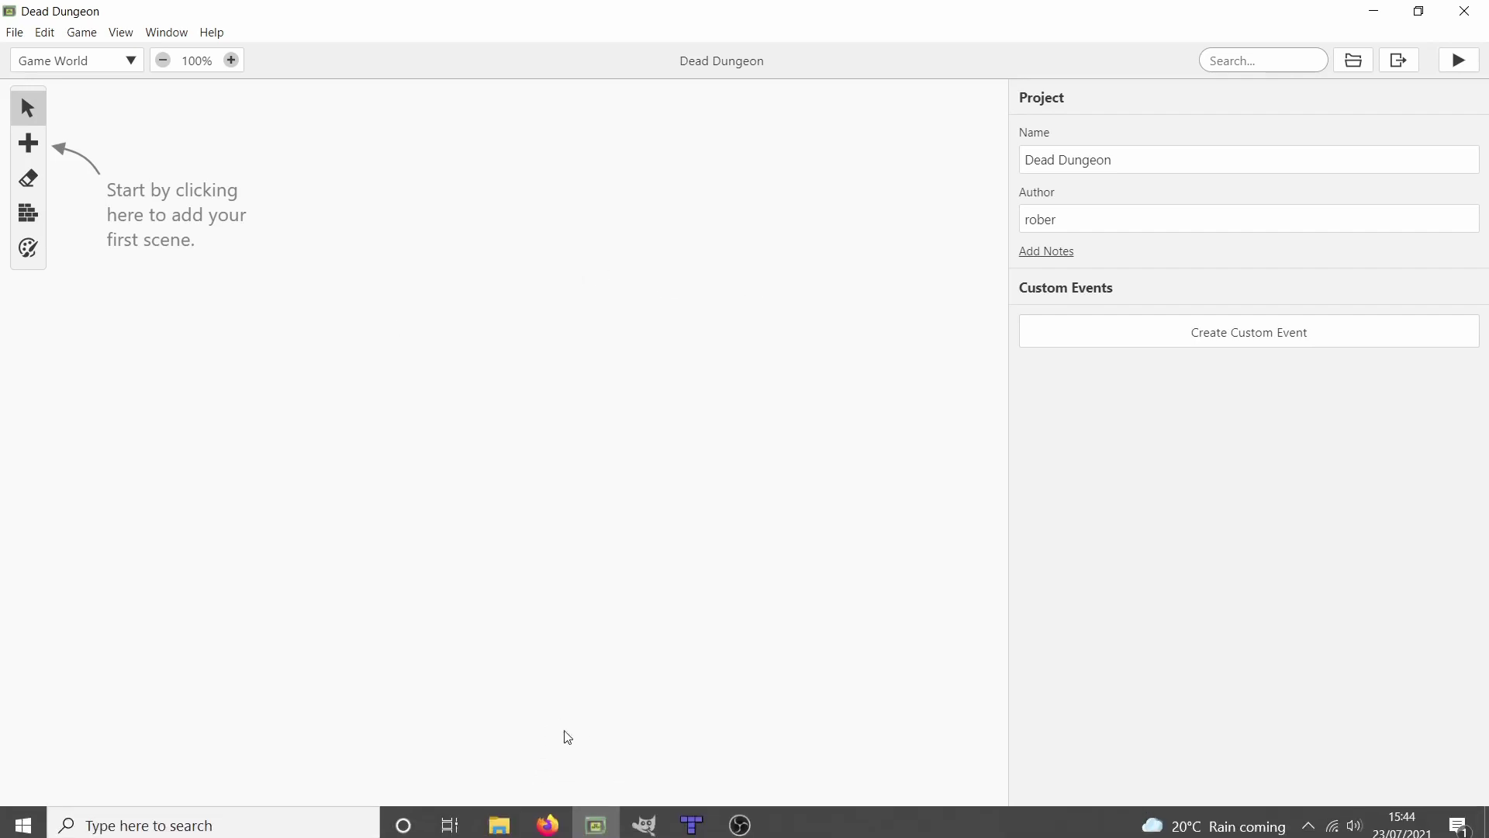
Replace the Dead Dungeon project's Author field with the author's full name.
double_click(1127, 225)
type("Robert Doman")
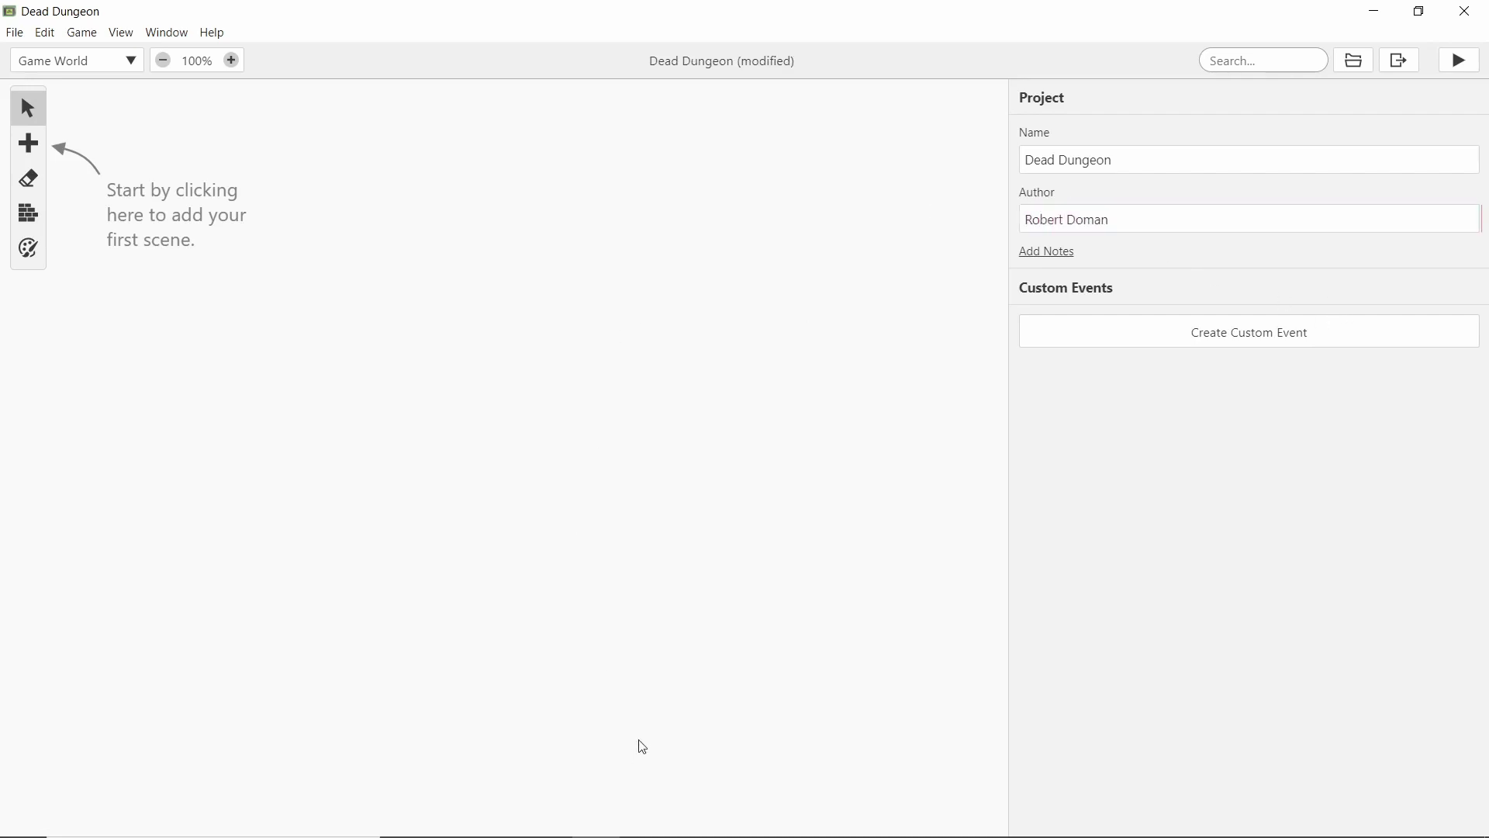
type("s")
Add Scene 1 and Scene 2 to the game world and place them on the canvas.
left_click(486, 316)
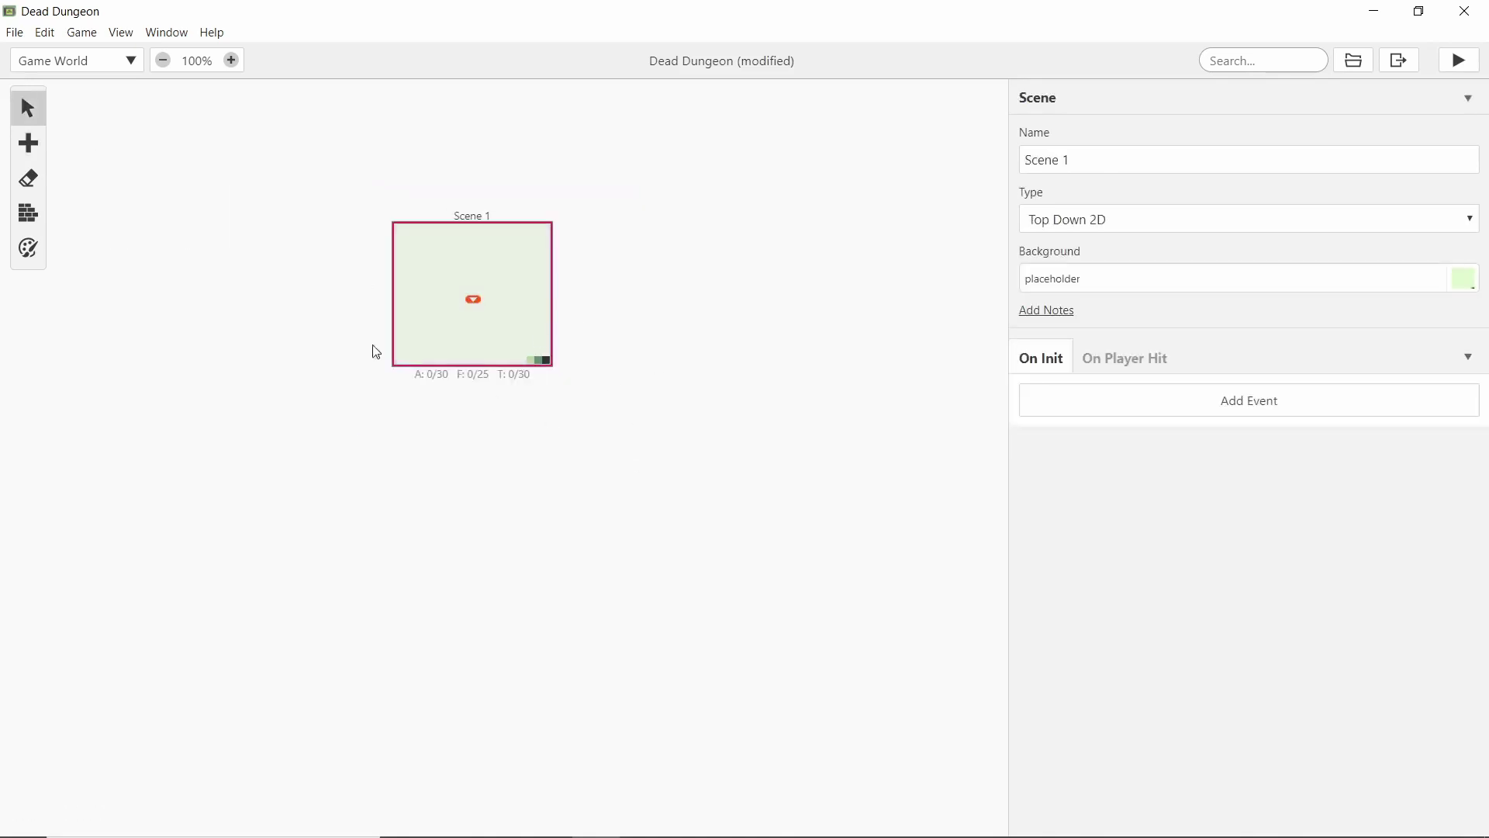
left_click_drag(477, 218, 579, 152)
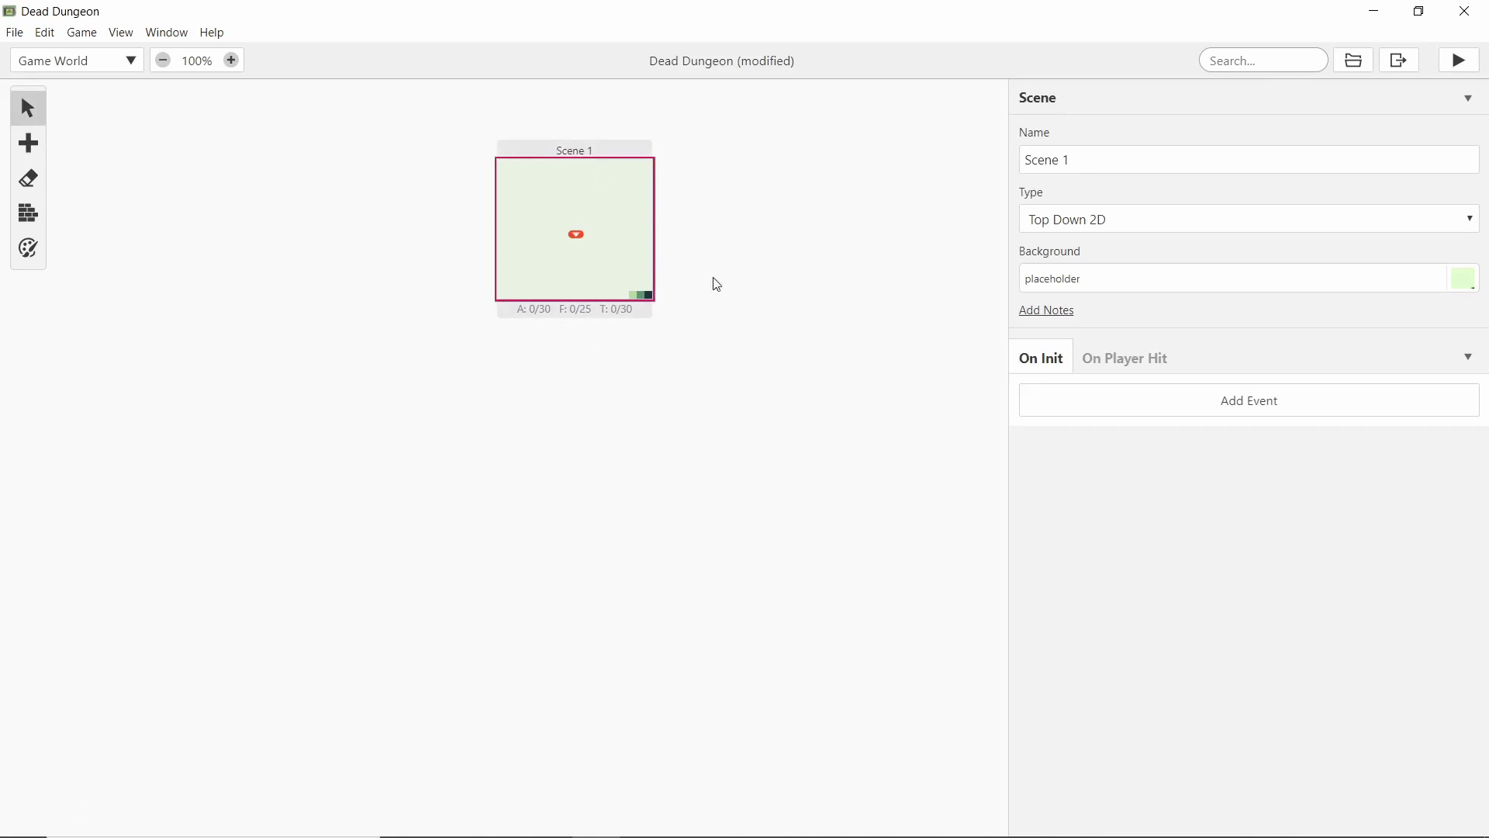
left_click(535, 571)
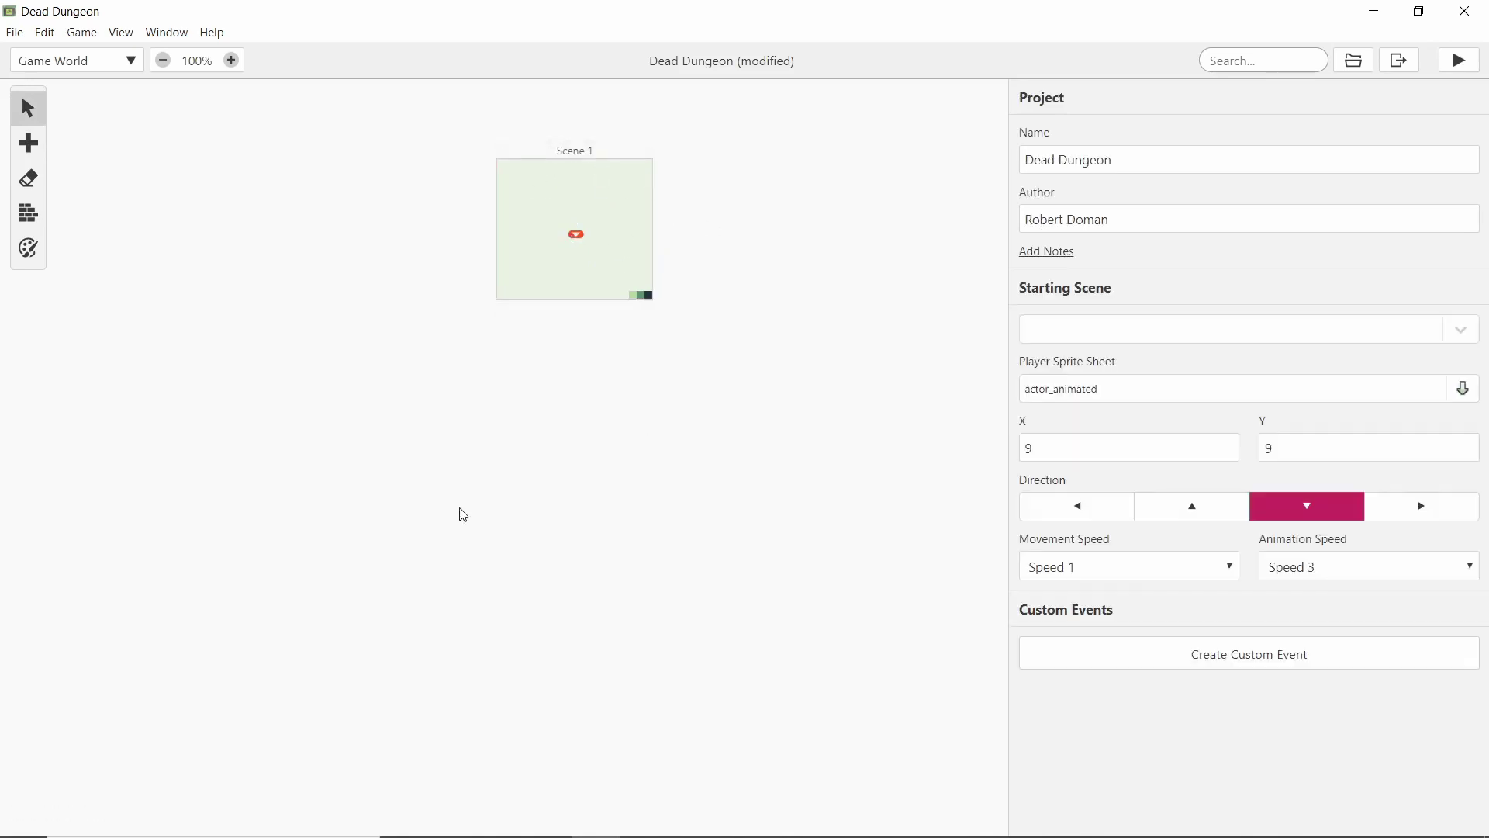
key("s")
left_click(295, 536)
left_click_drag(295, 409, 329, 392)
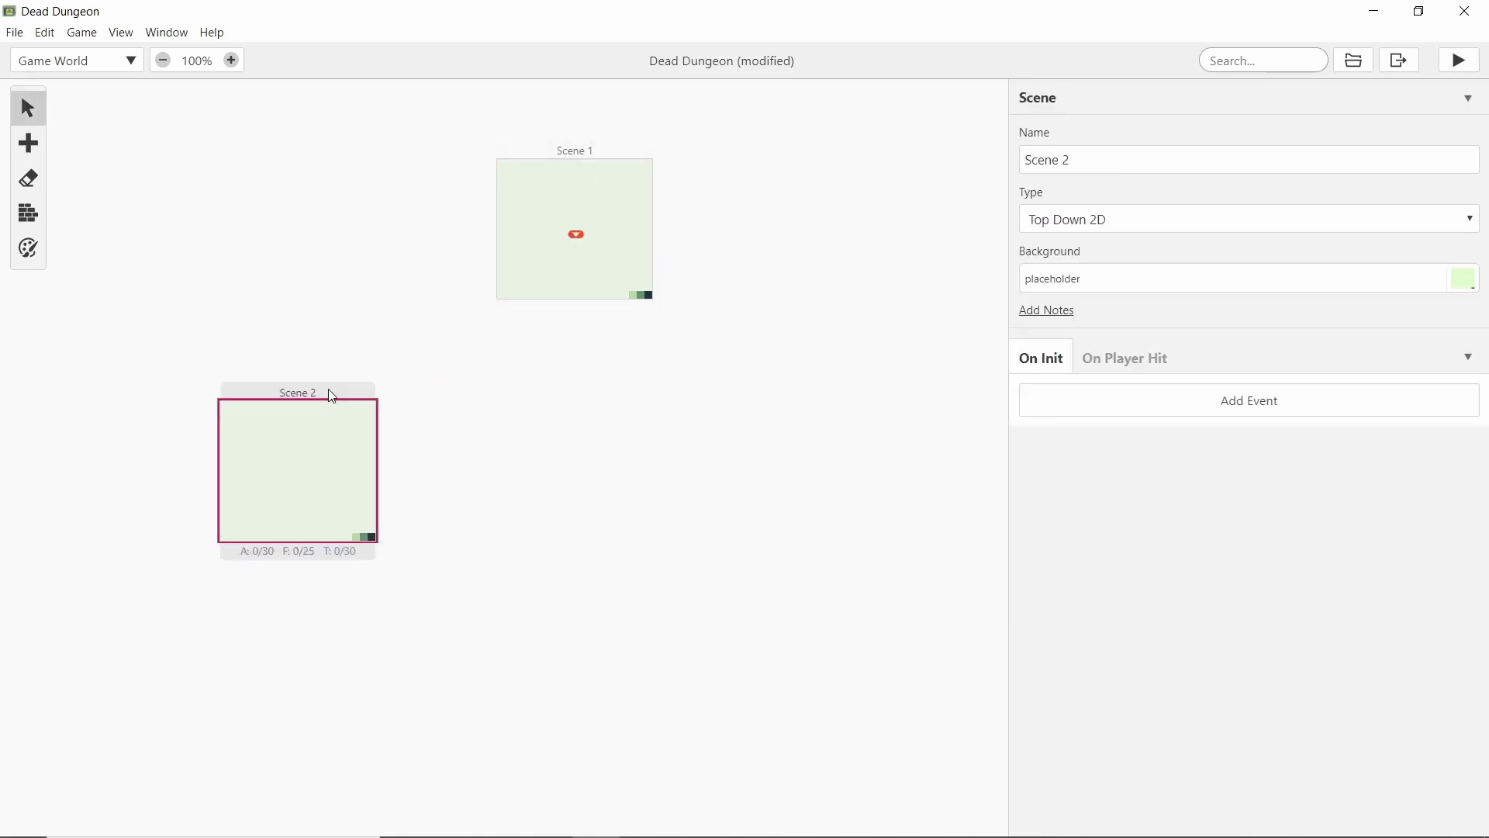
Rename Scene 1 to 'Menu' and position Scene 2 directly beneath it.
left_click(628, 183)
triple_click(1098, 148)
type("Menu")
left_click(356, 459)
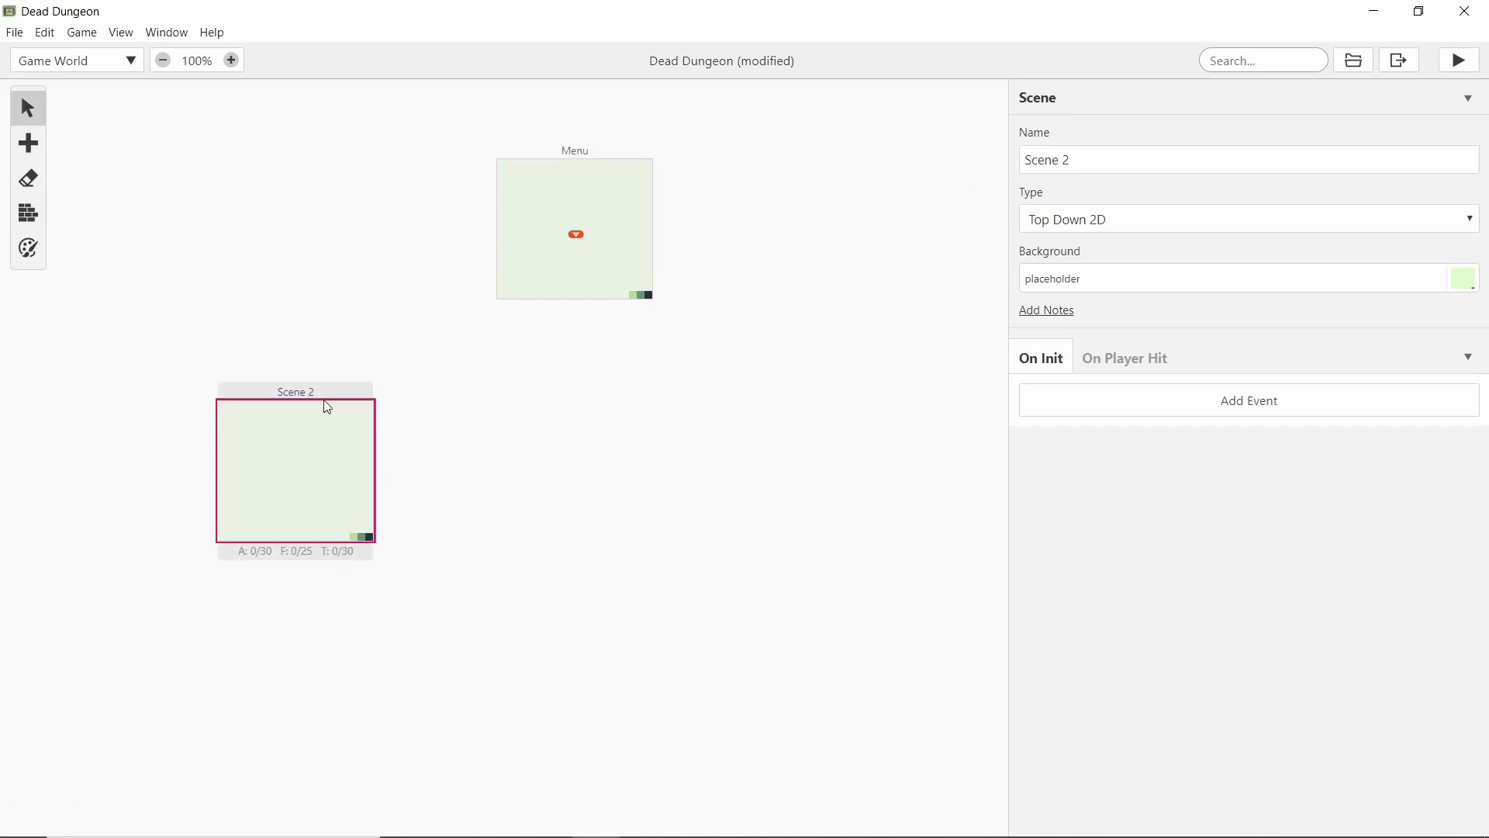
left_click_drag(325, 405, 608, 397)
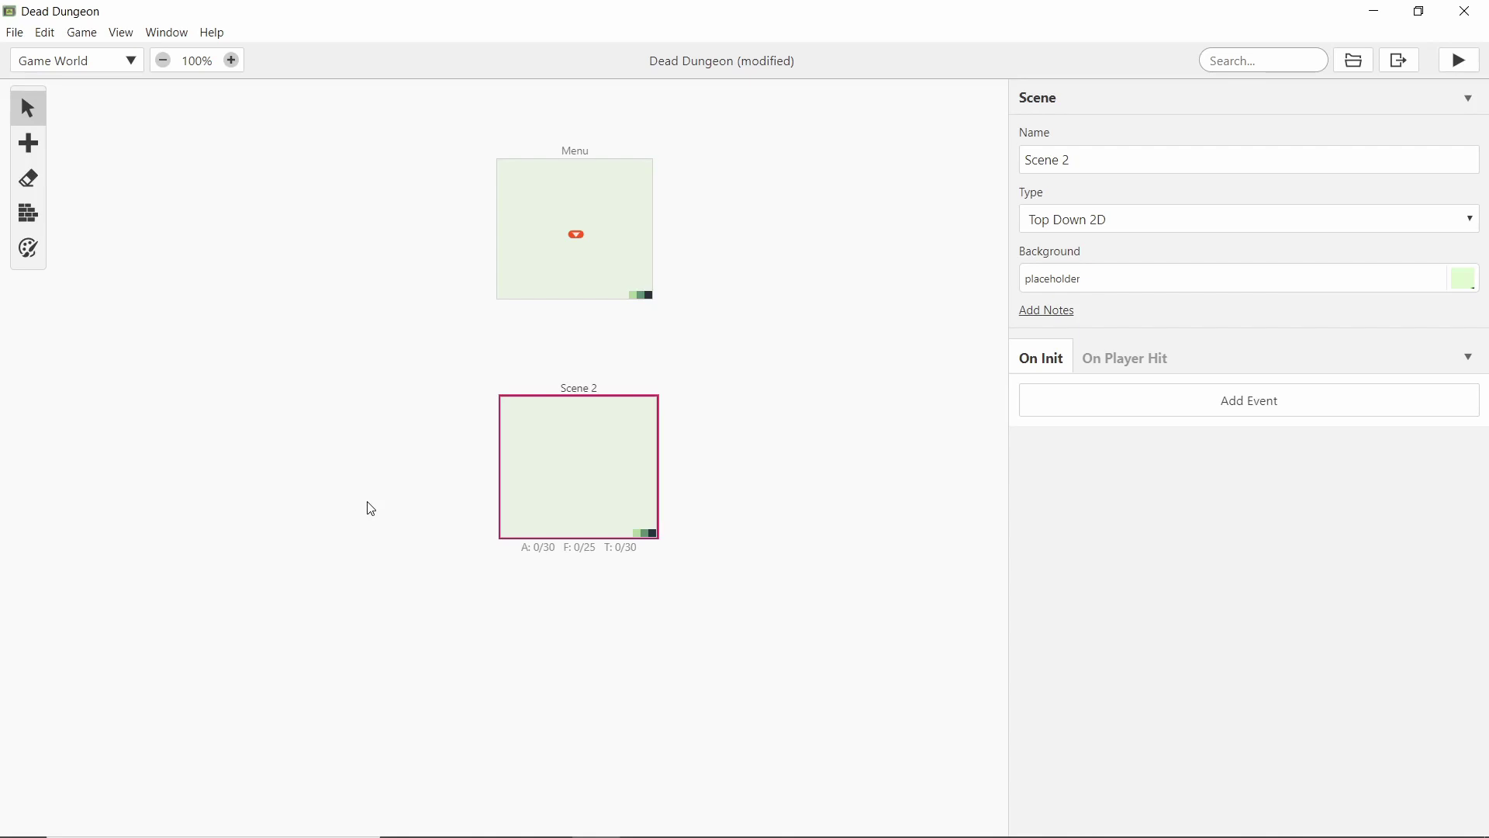
left_click(522, 332)
left_click(621, 422)
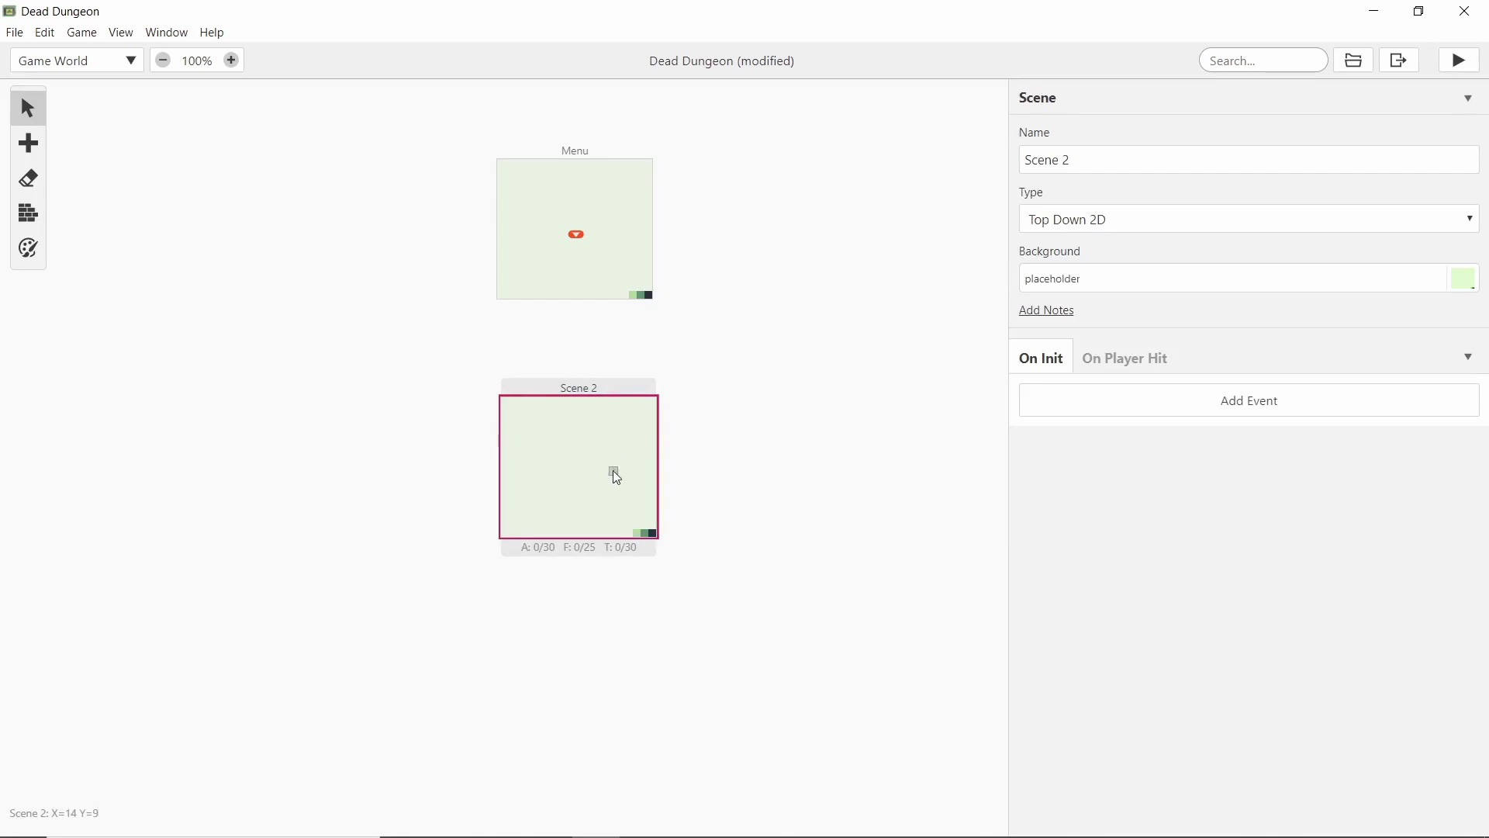
left_click(611, 256)
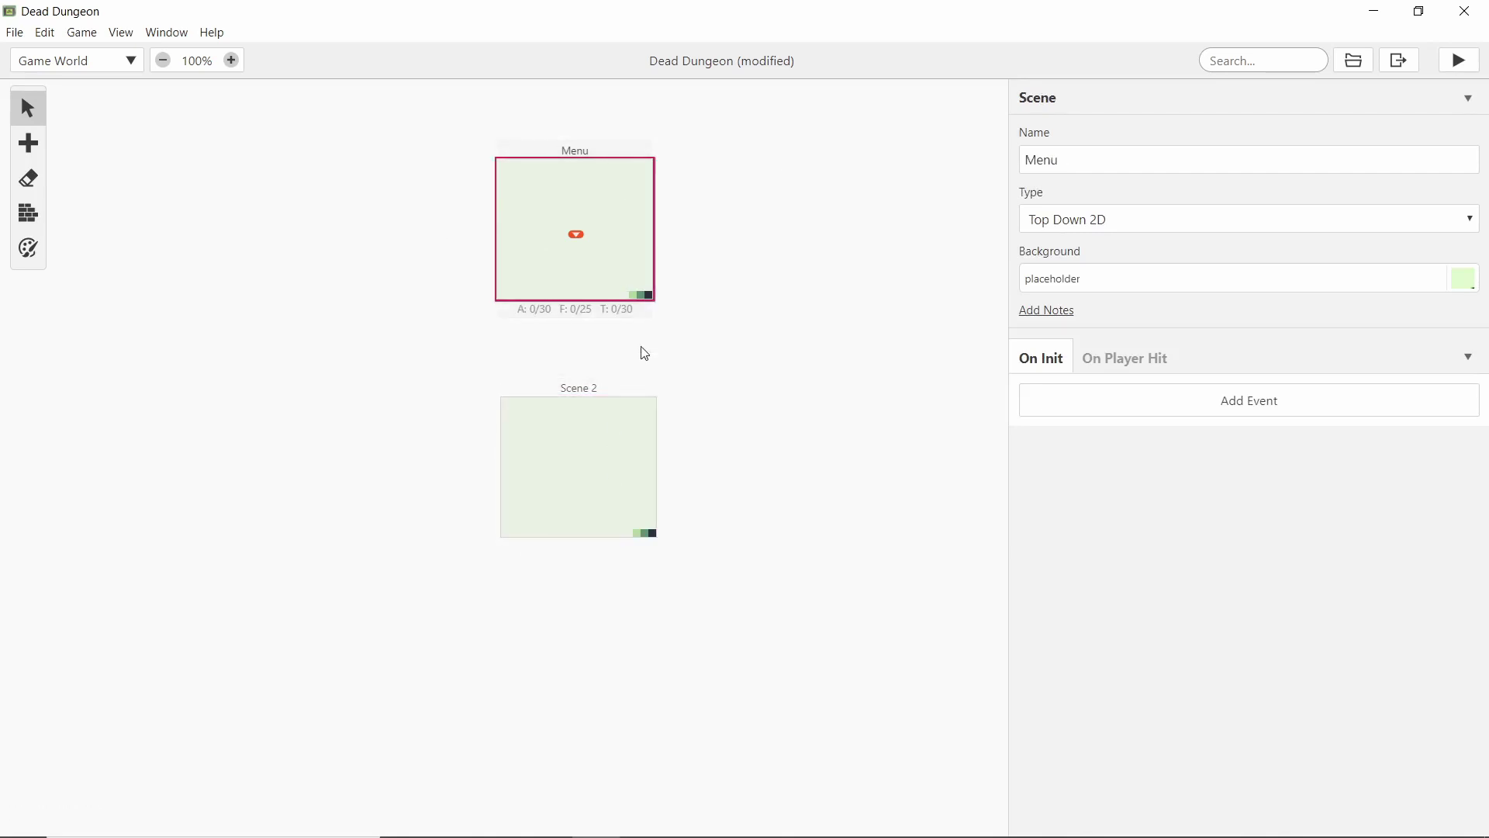
left_click(653, 449)
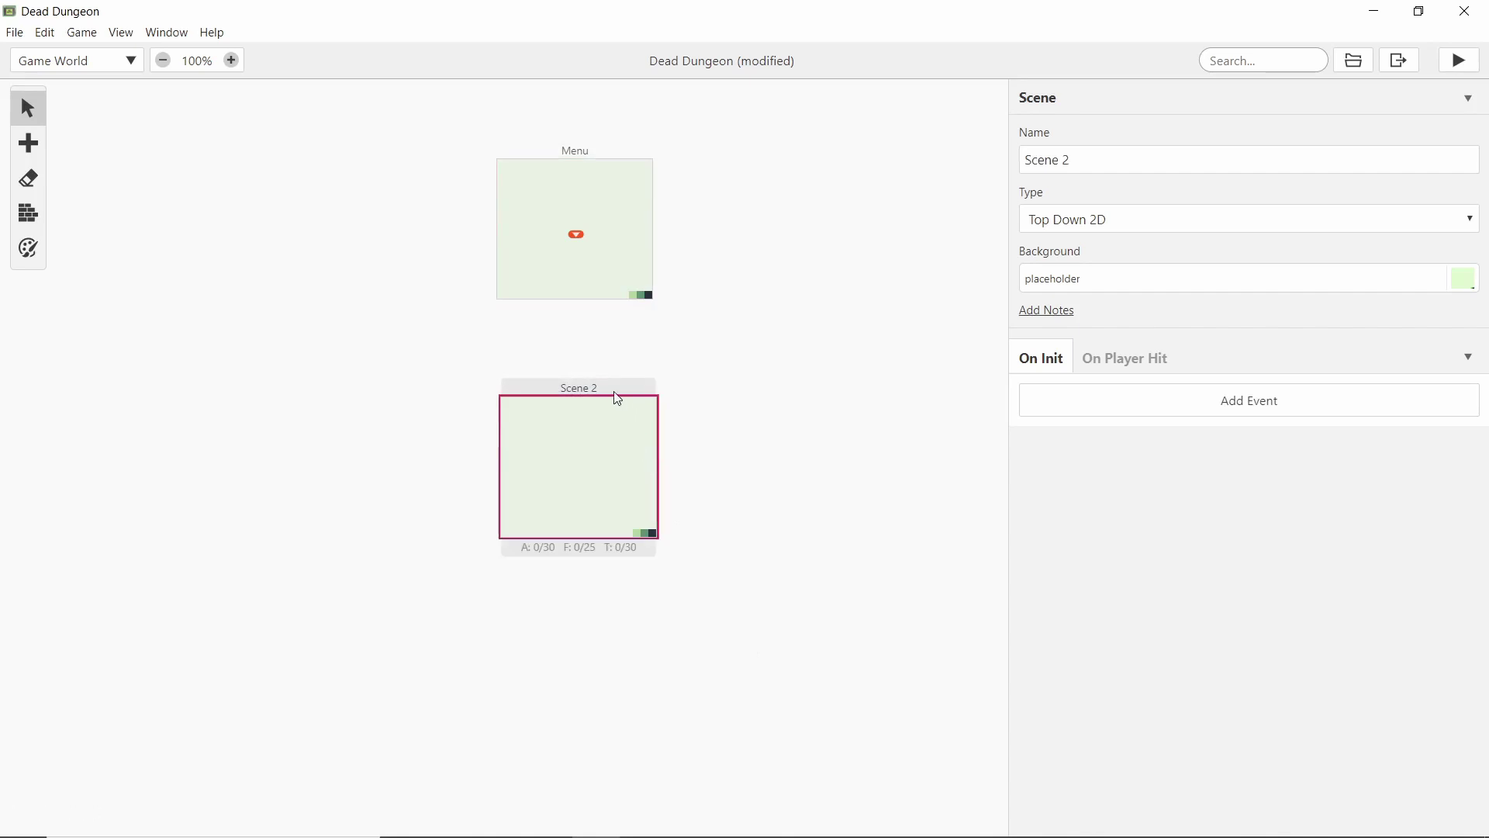
left_click_drag(615, 398, 614, 372)
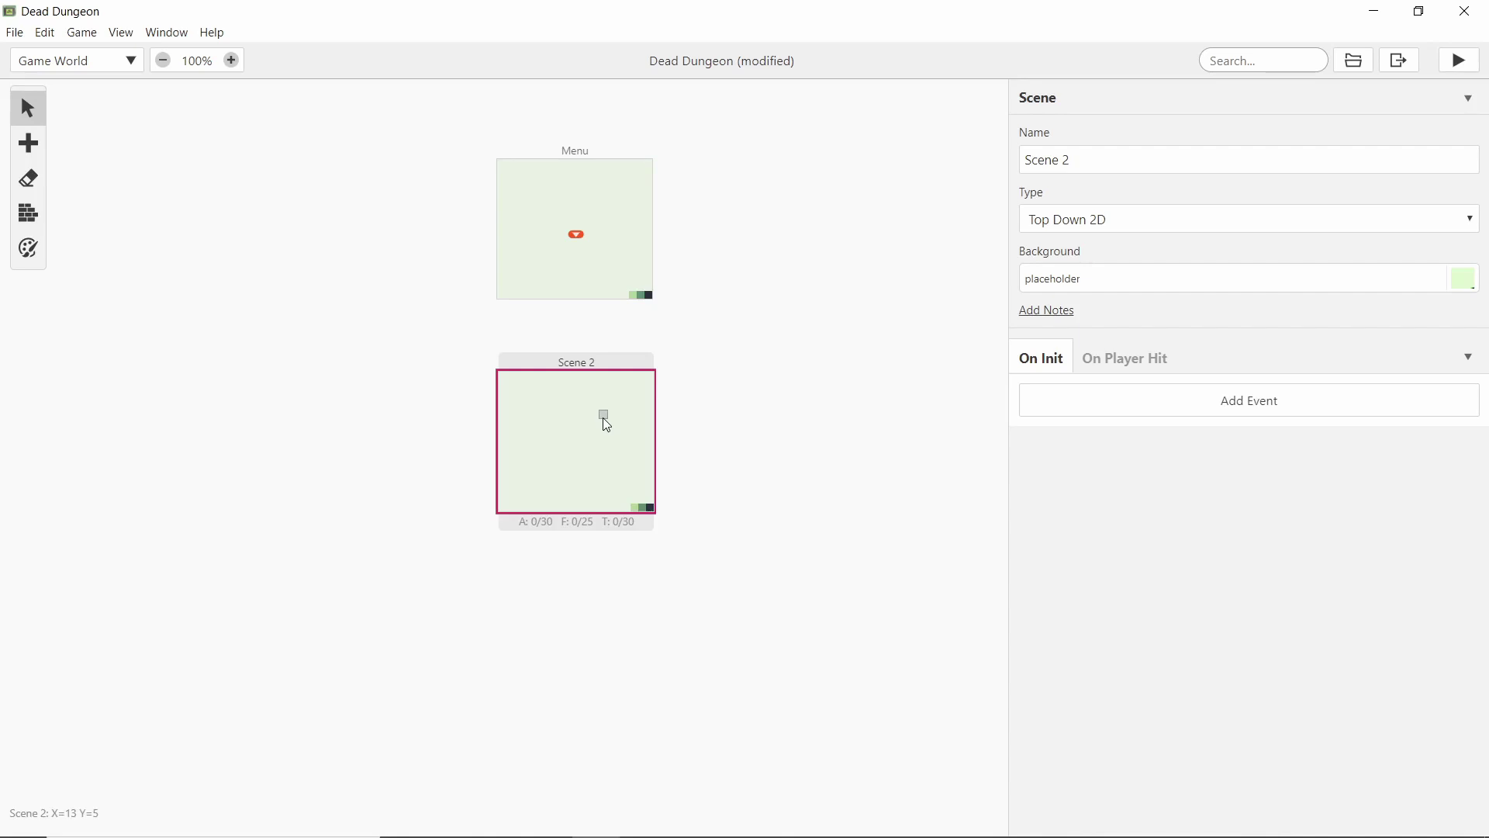
Rename Scene 2 to 'Level'.
left_click(1067, 158)
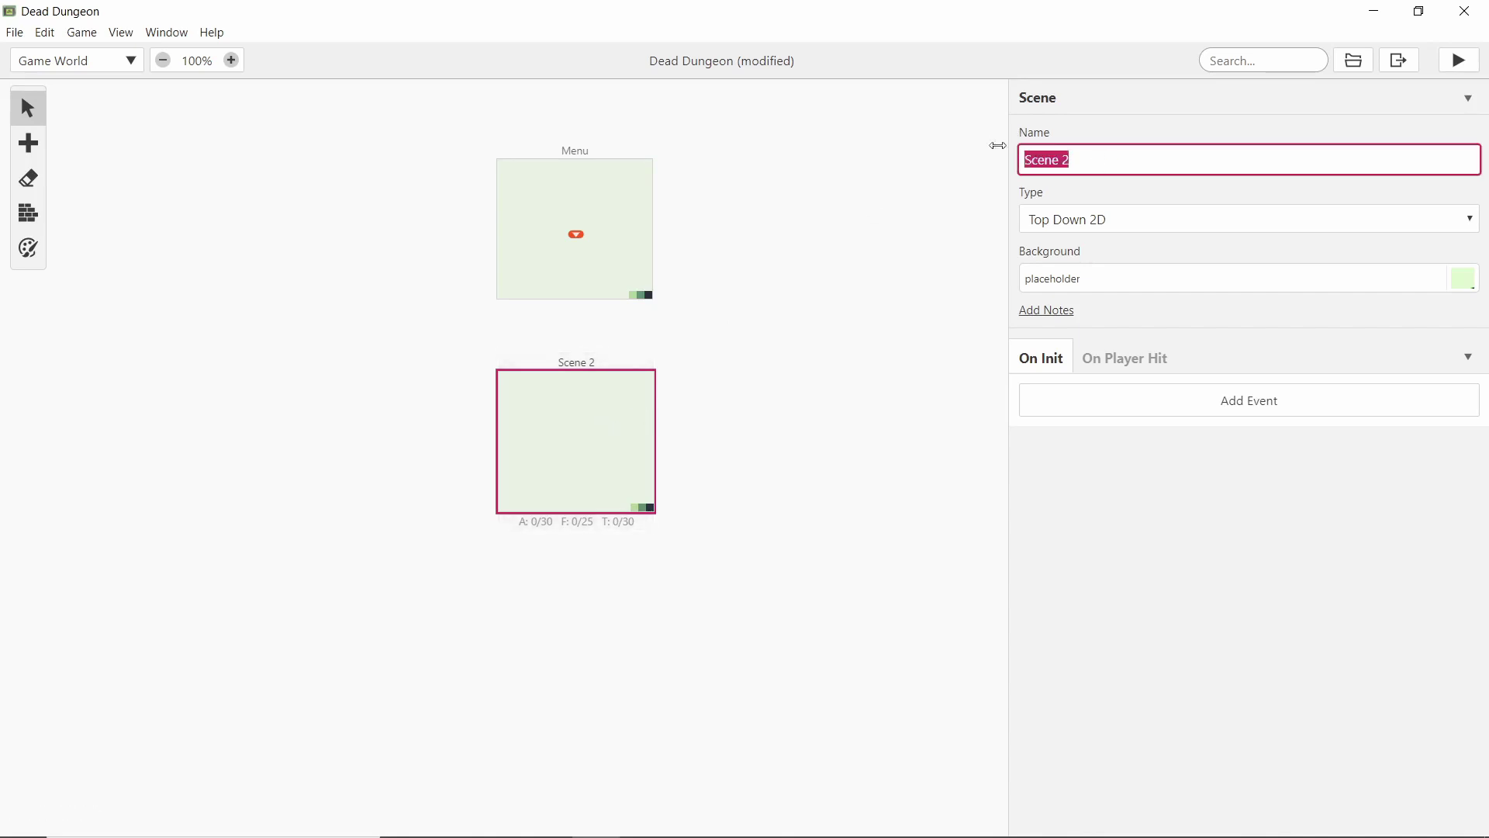
type("Level")
left_click(887, 366)
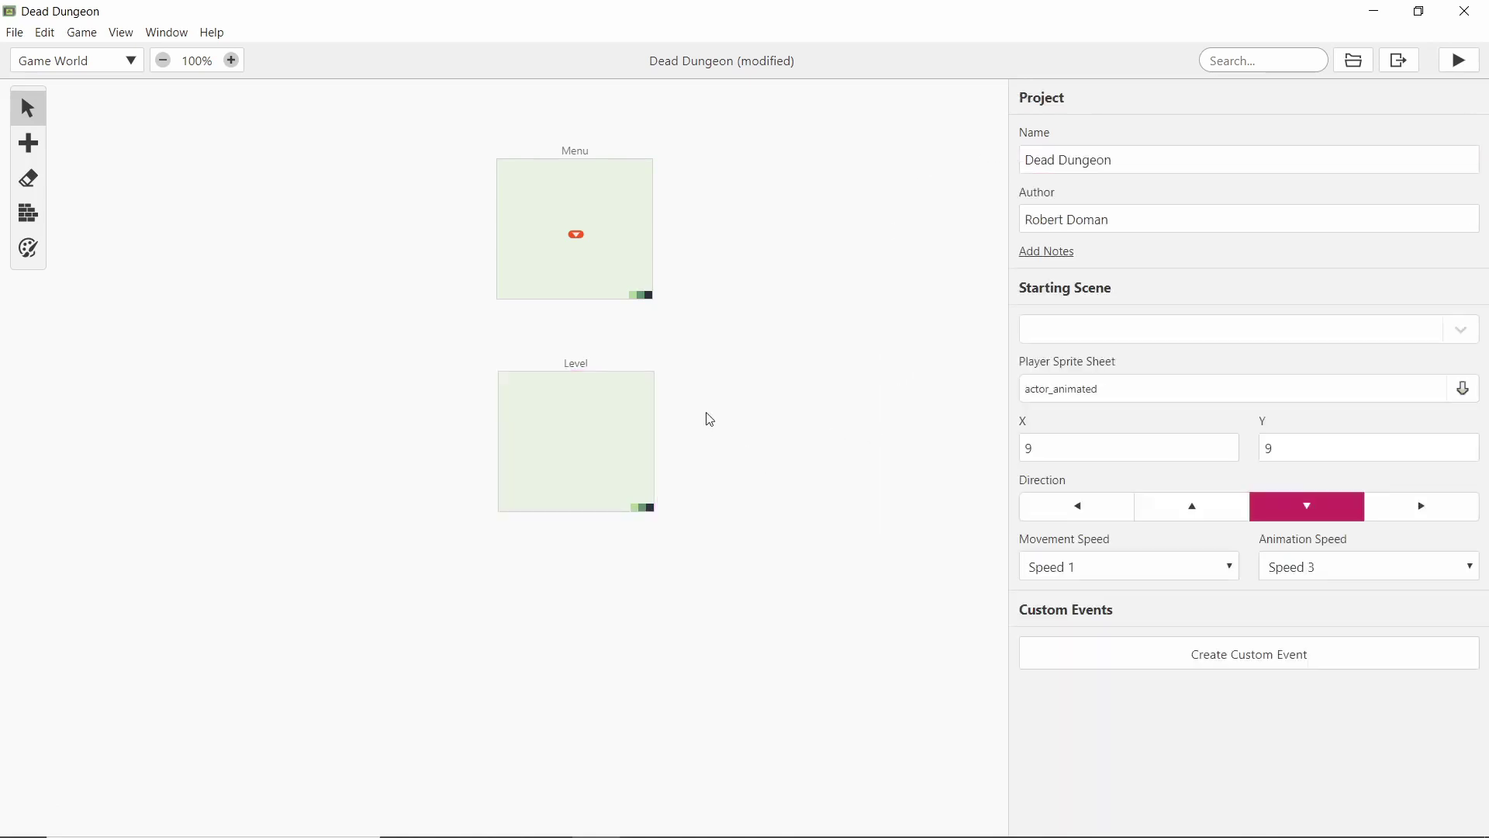
left_click(556, 363)
Add a new scene below Level and name it 'Learn to fight'.
key("a")
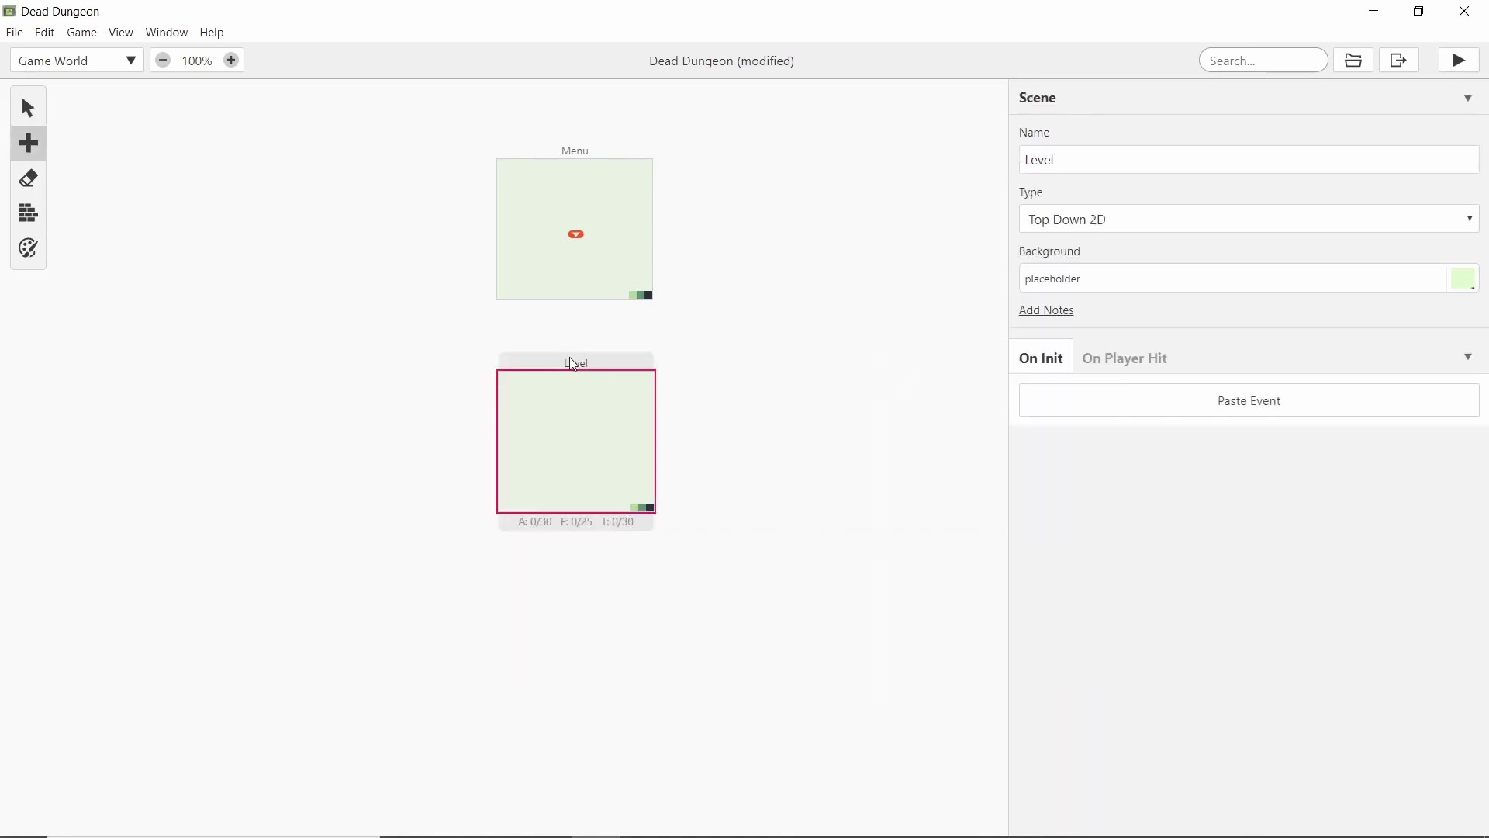
left_click(560, 681)
left_click_drag(485, 555, 597, 558)
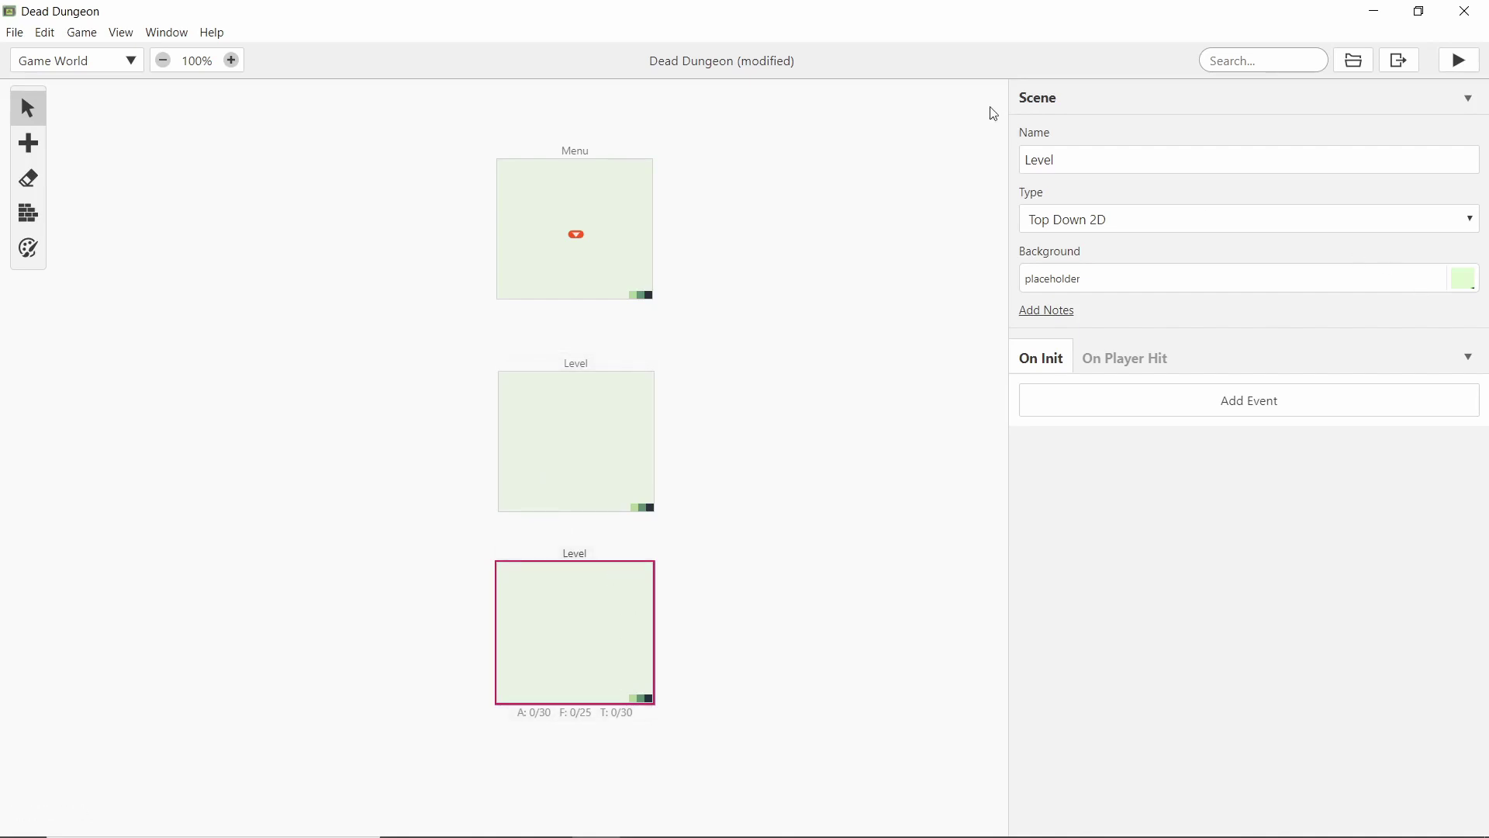
left_click_drag(1056, 159, 1029, 160)
key("BackSpace")
type("Ear")
key("BackSpace")
key("BackSpace")
key("BackSpace")
type("eatn")
key("BackSpace")
key("BackSpace")
type("rn to fight")
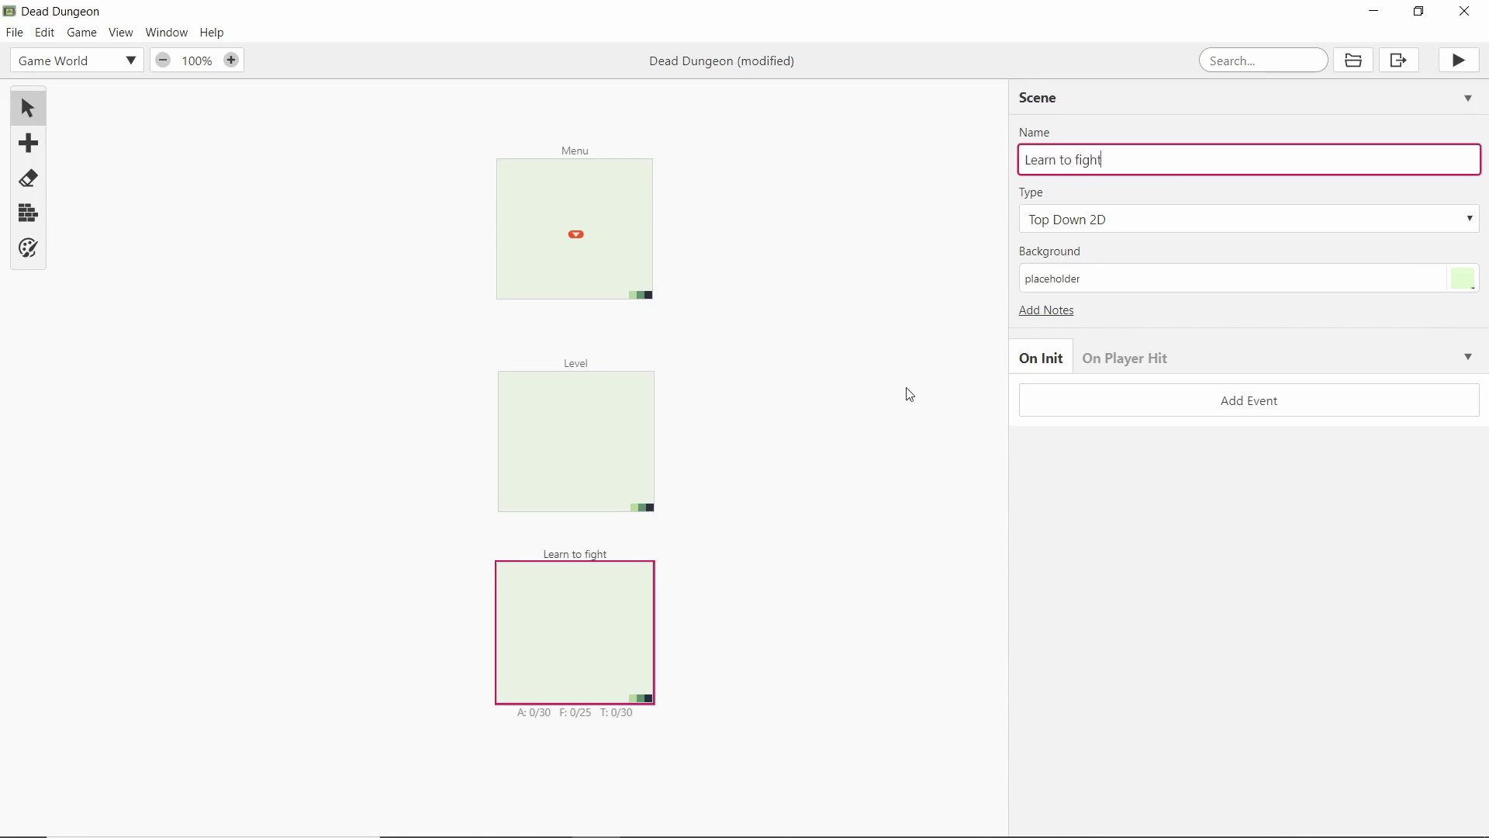
left_click(791, 448)
left_click(528, 608)
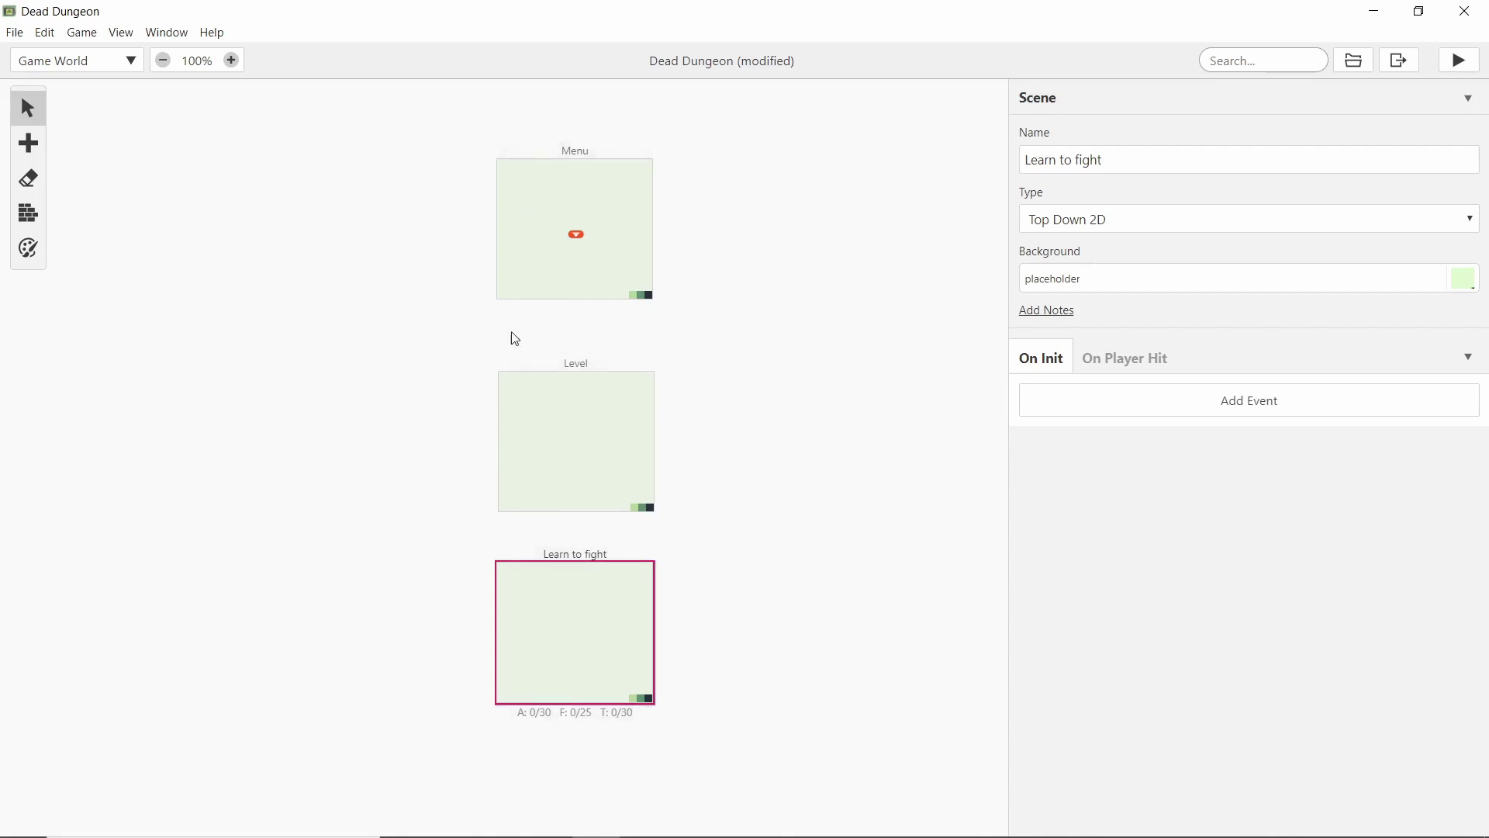
Add Scene 4 beside Learn to fight and move it toward the upper right.
left_click(27, 146)
left_click(86, 209)
left_click(776, 629)
left_click_drag(761, 529, 795, 556)
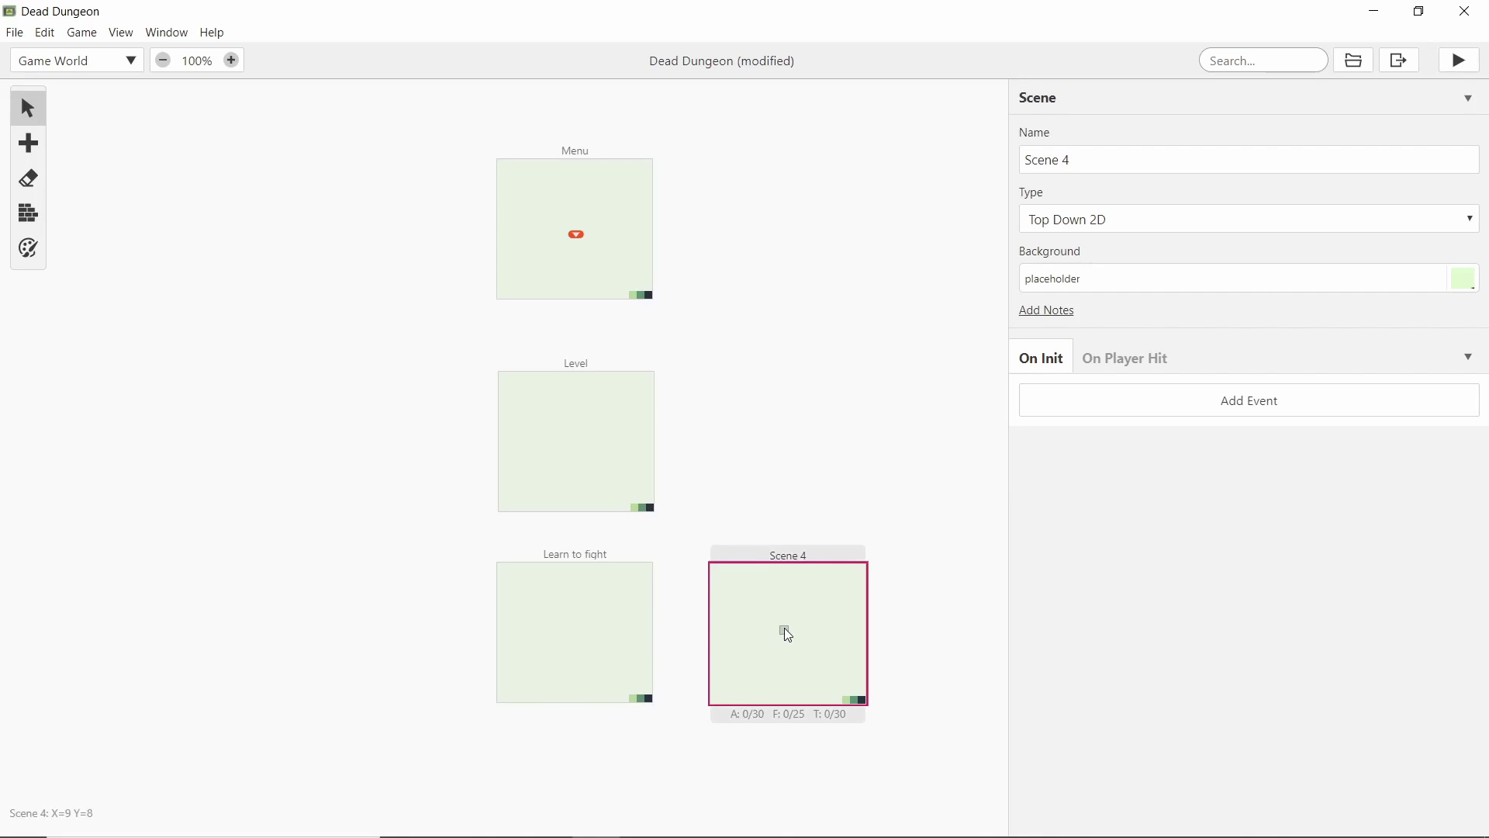
left_click_drag(784, 555, 803, 564)
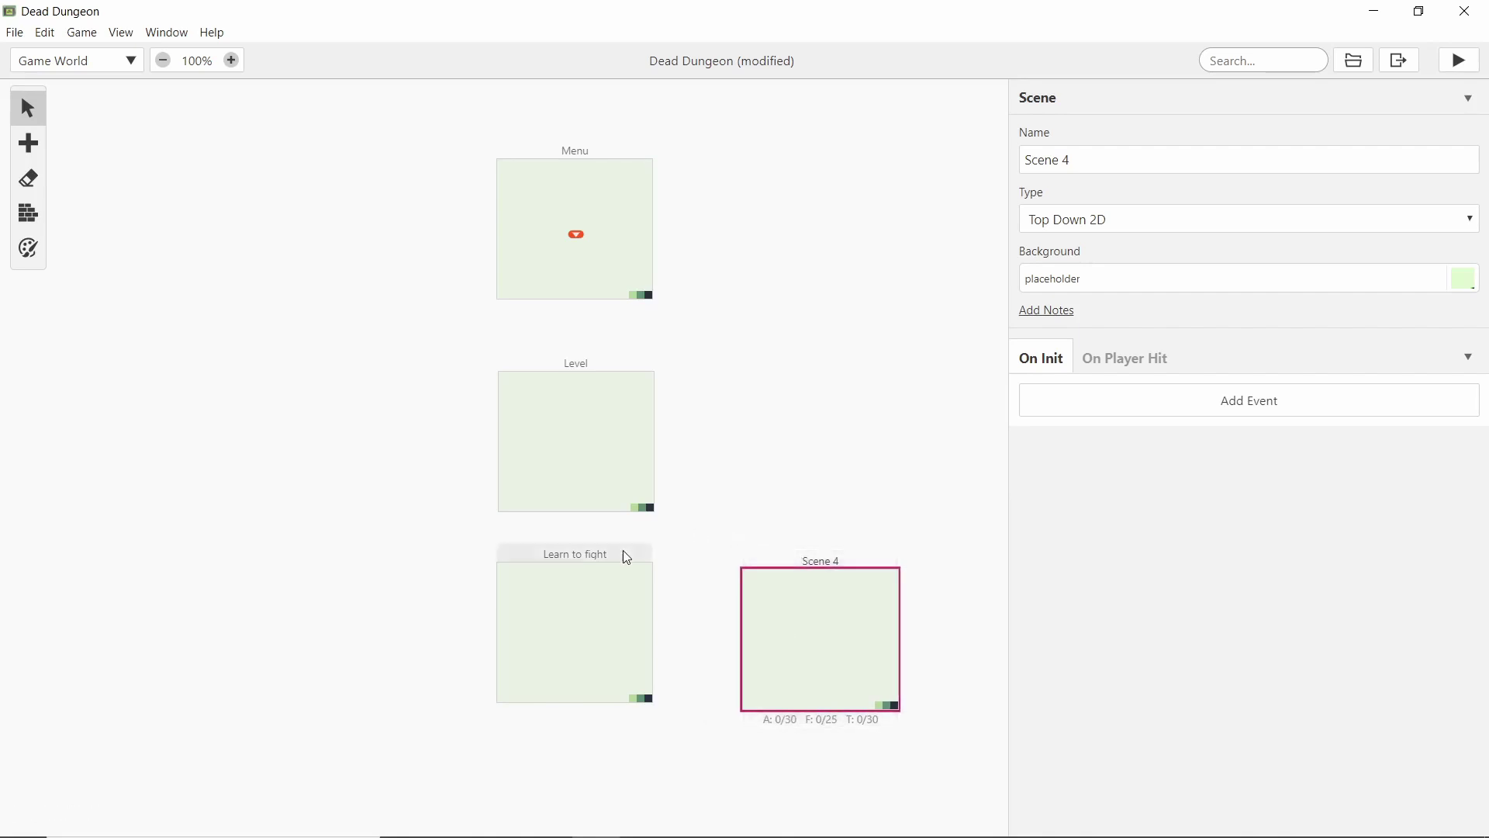
scroll(589, 569, "down", 5, "ctrl")
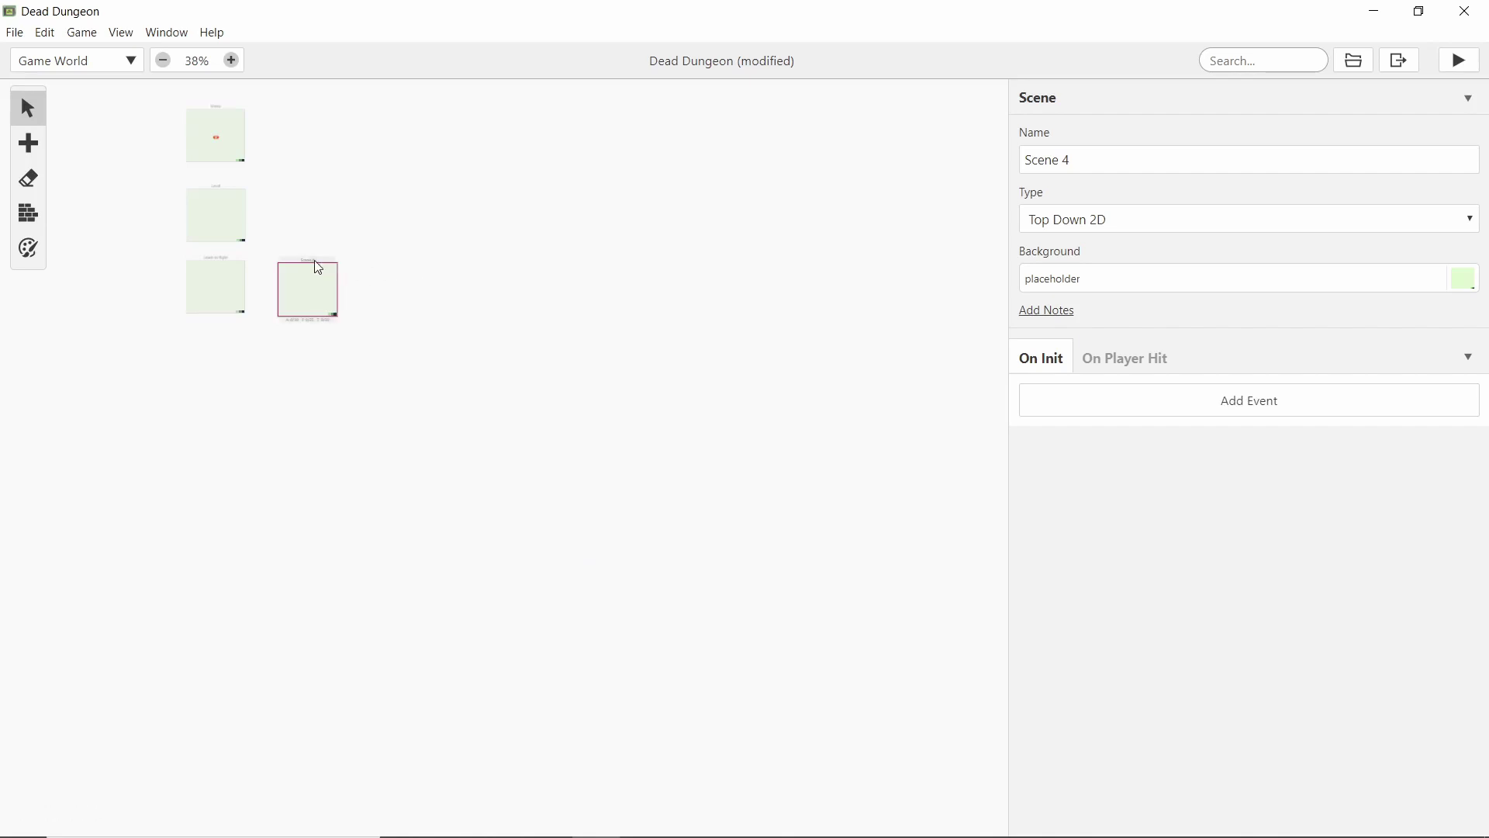
left_click_drag(313, 266, 617, 130)
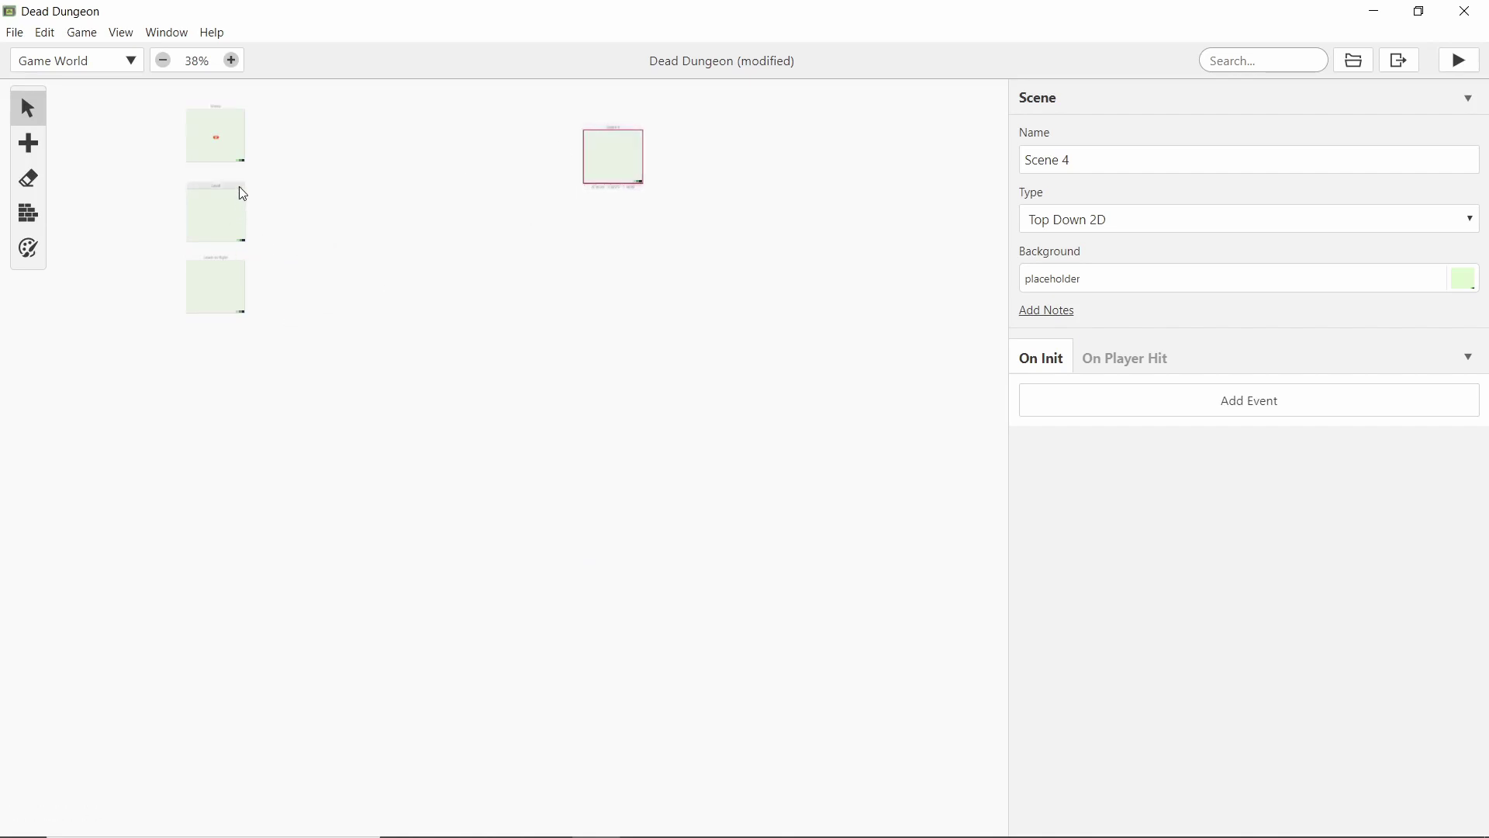
Line up Level and Learn to fight beside Menu, with Scene 4 below the row.
left_click_drag(239, 193, 359, 105)
left_click(208, 263)
left_click_drag(208, 264, 432, 106)
scroll(429, 118, "up", 5, "ctrl")
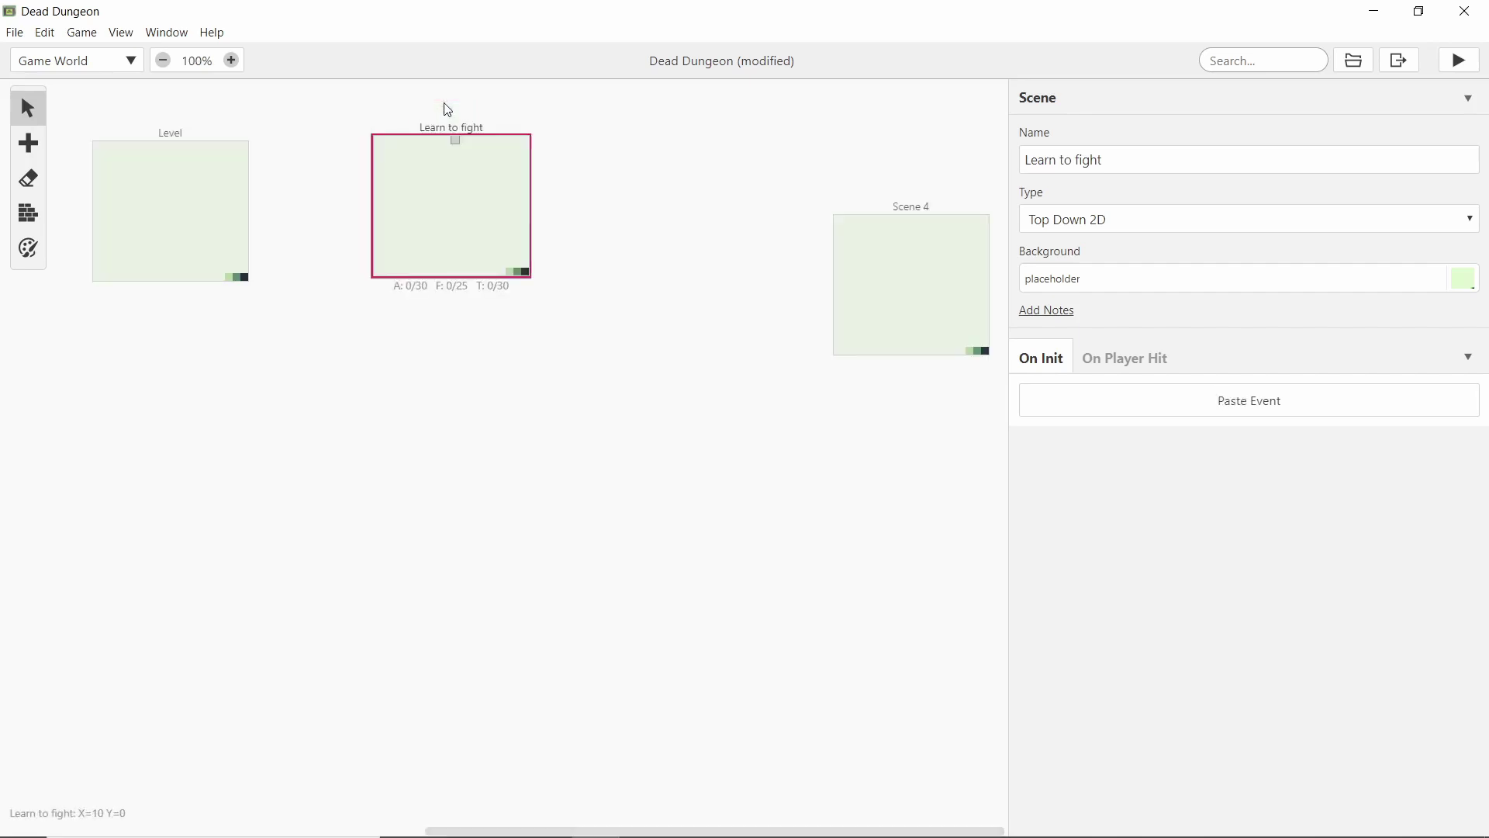
left_click(928, 206)
left_click_drag(928, 206, 714, 356)
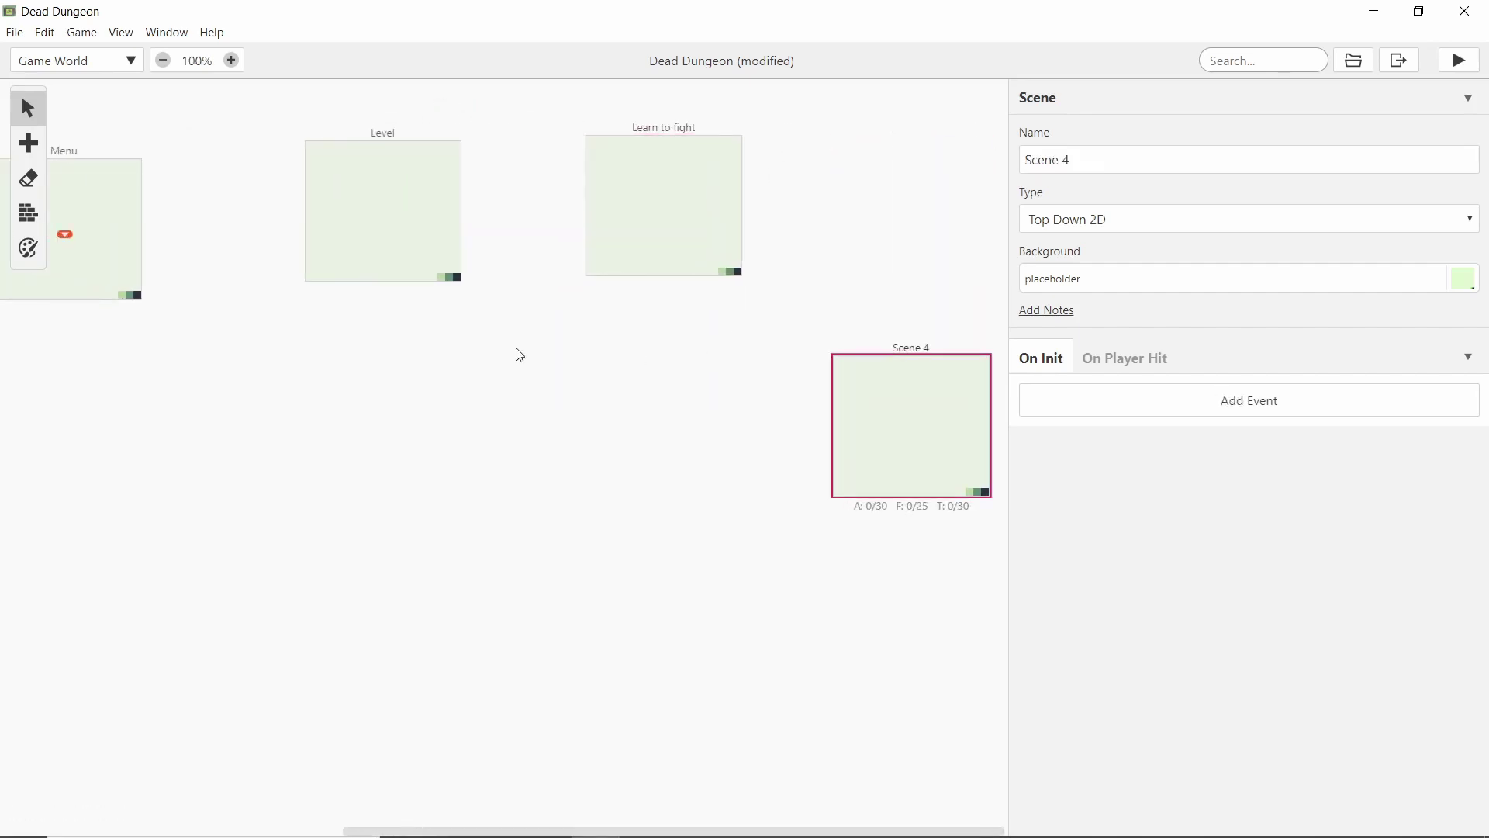
left_click(382, 432)
Add three new 'Scene 5' scenes along the bottom of the canvas.
mouse_move(27, 143)
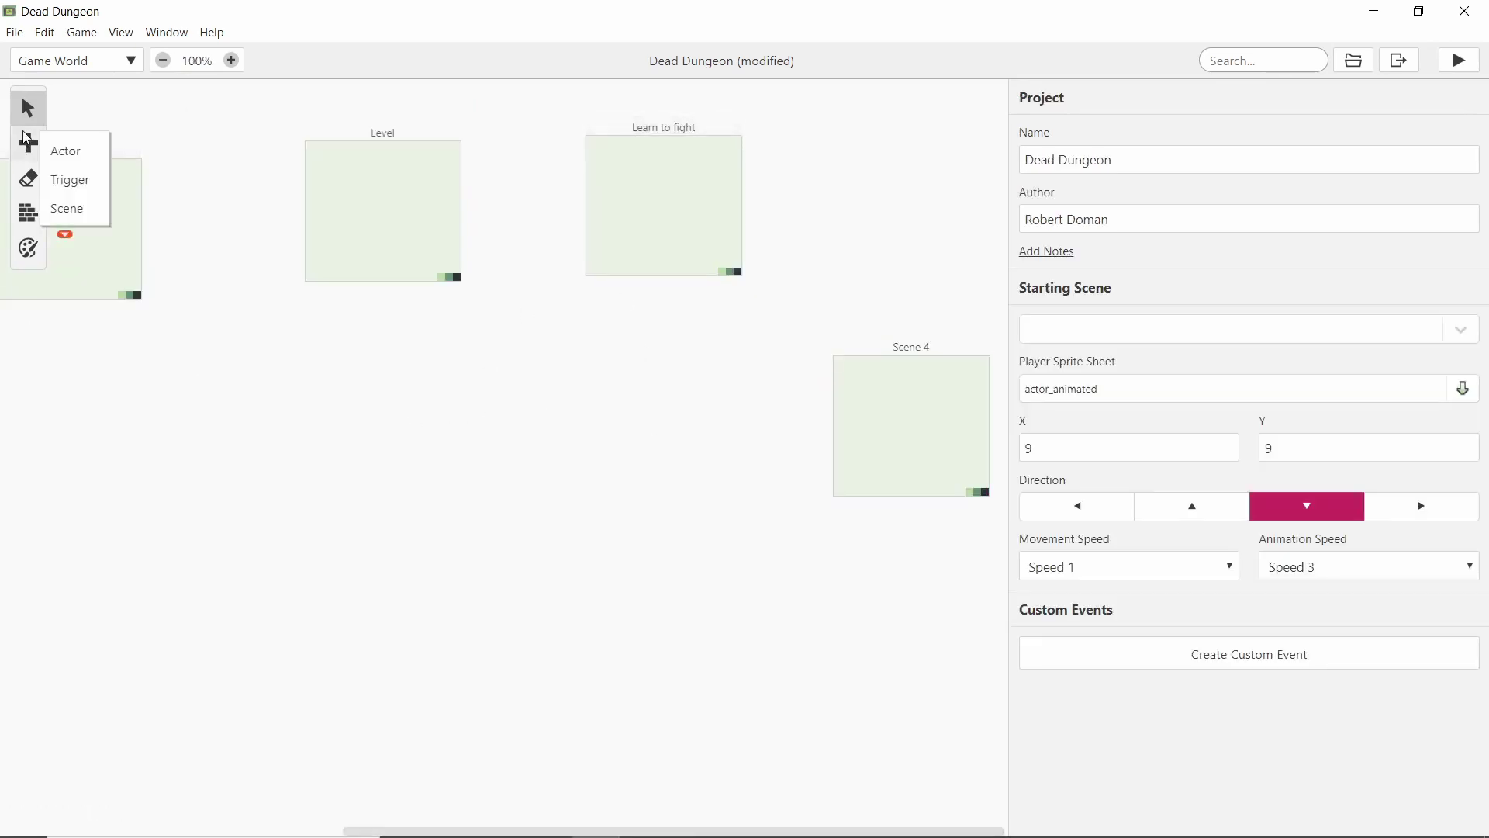
left_click(70, 208)
left_click(717, 672)
left_click_drag(731, 552, 605, 554)
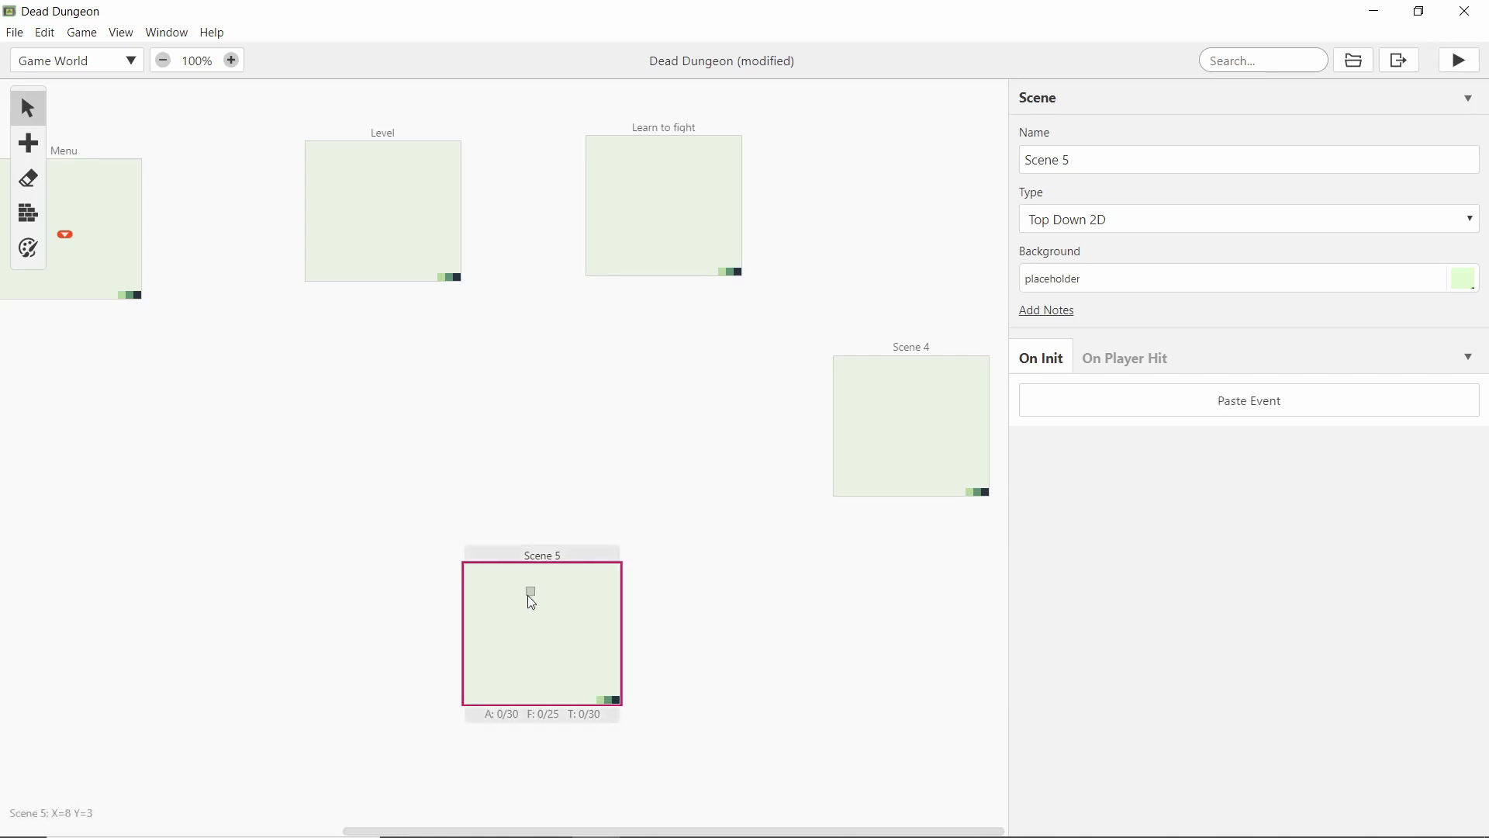
key("s")
left_click(840, 669)
key("s")
left_click(971, 669)
Arrange the three Scene 5 scenes into an even row beneath the top scenes.
left_click_drag(898, 560, 1071, 560)
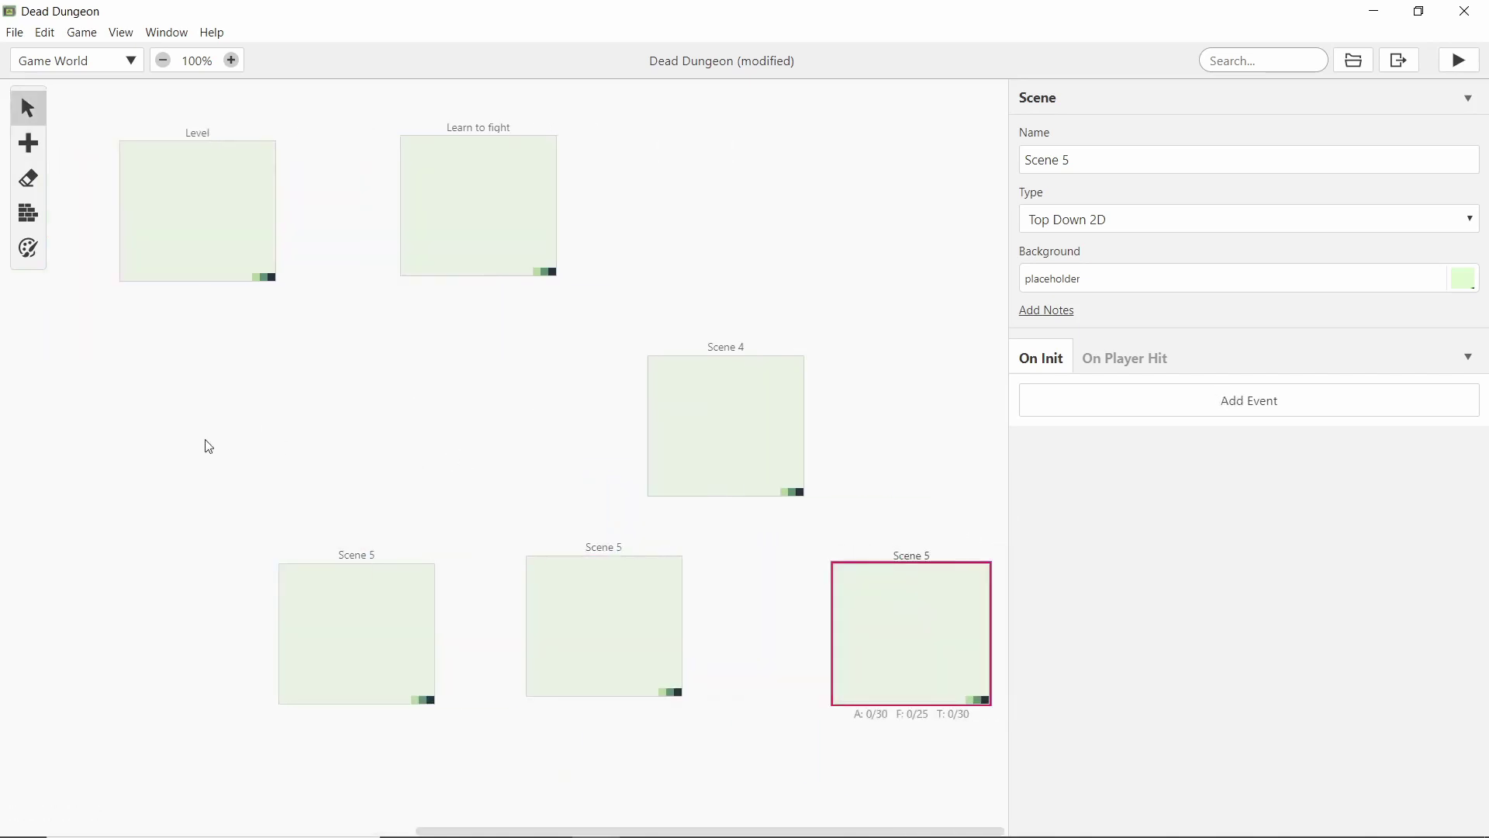
key("s")
key("v")
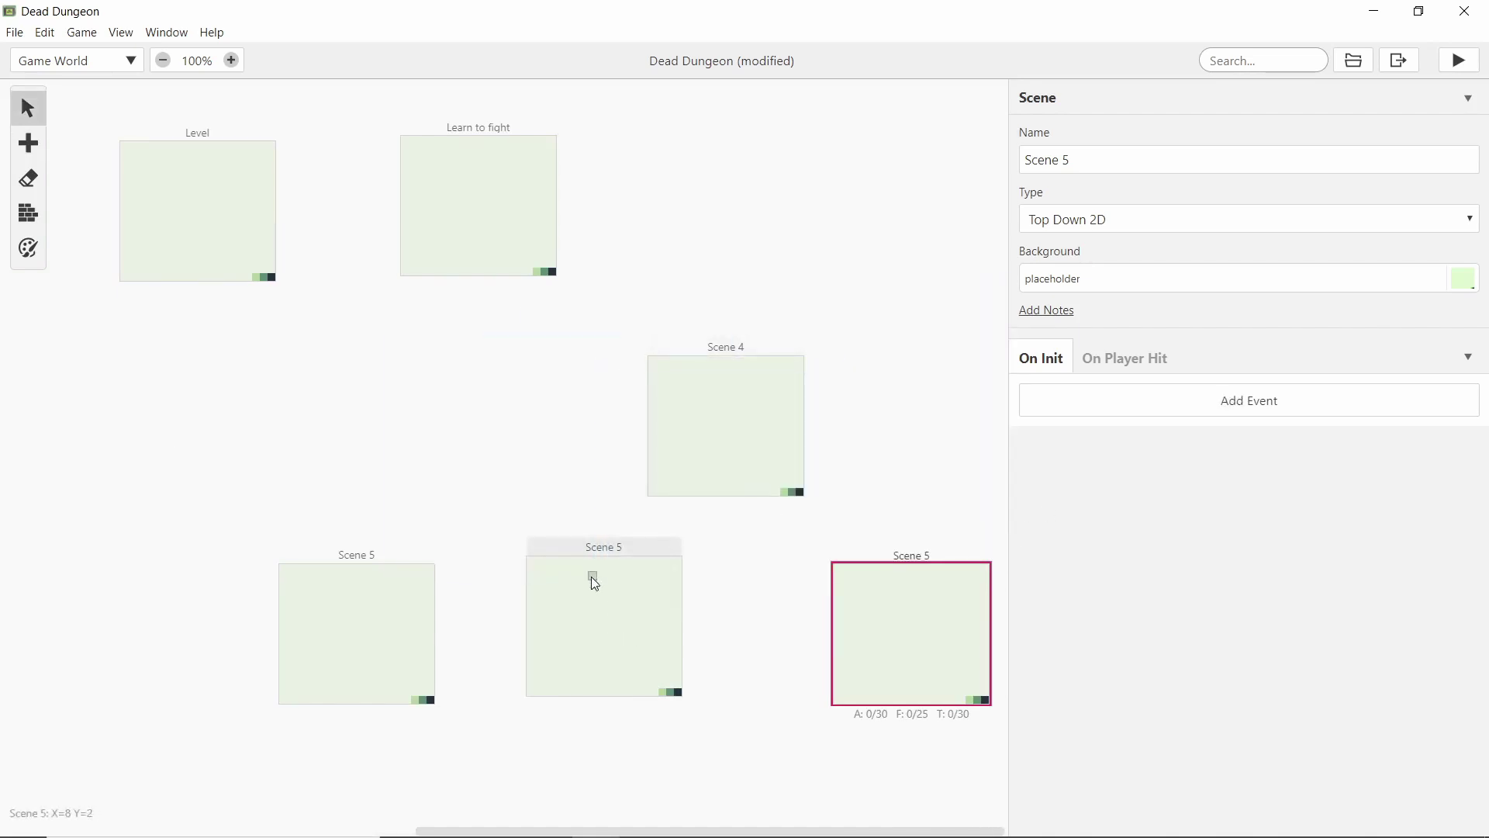
left_click_drag(617, 562, 756, 573)
left_click_drag(349, 567, 523, 578)
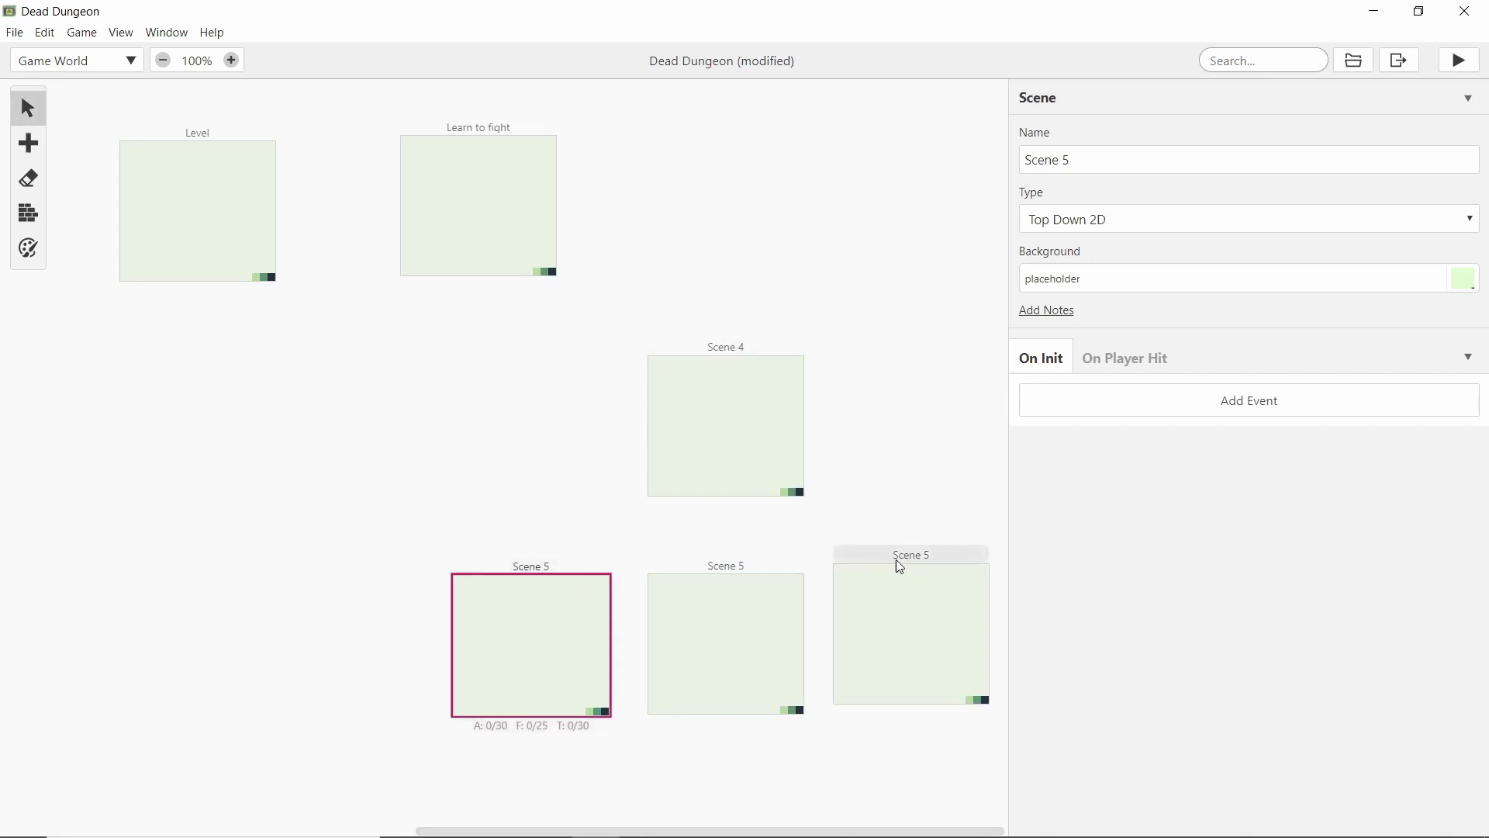
left_click_drag(897, 562, 916, 581)
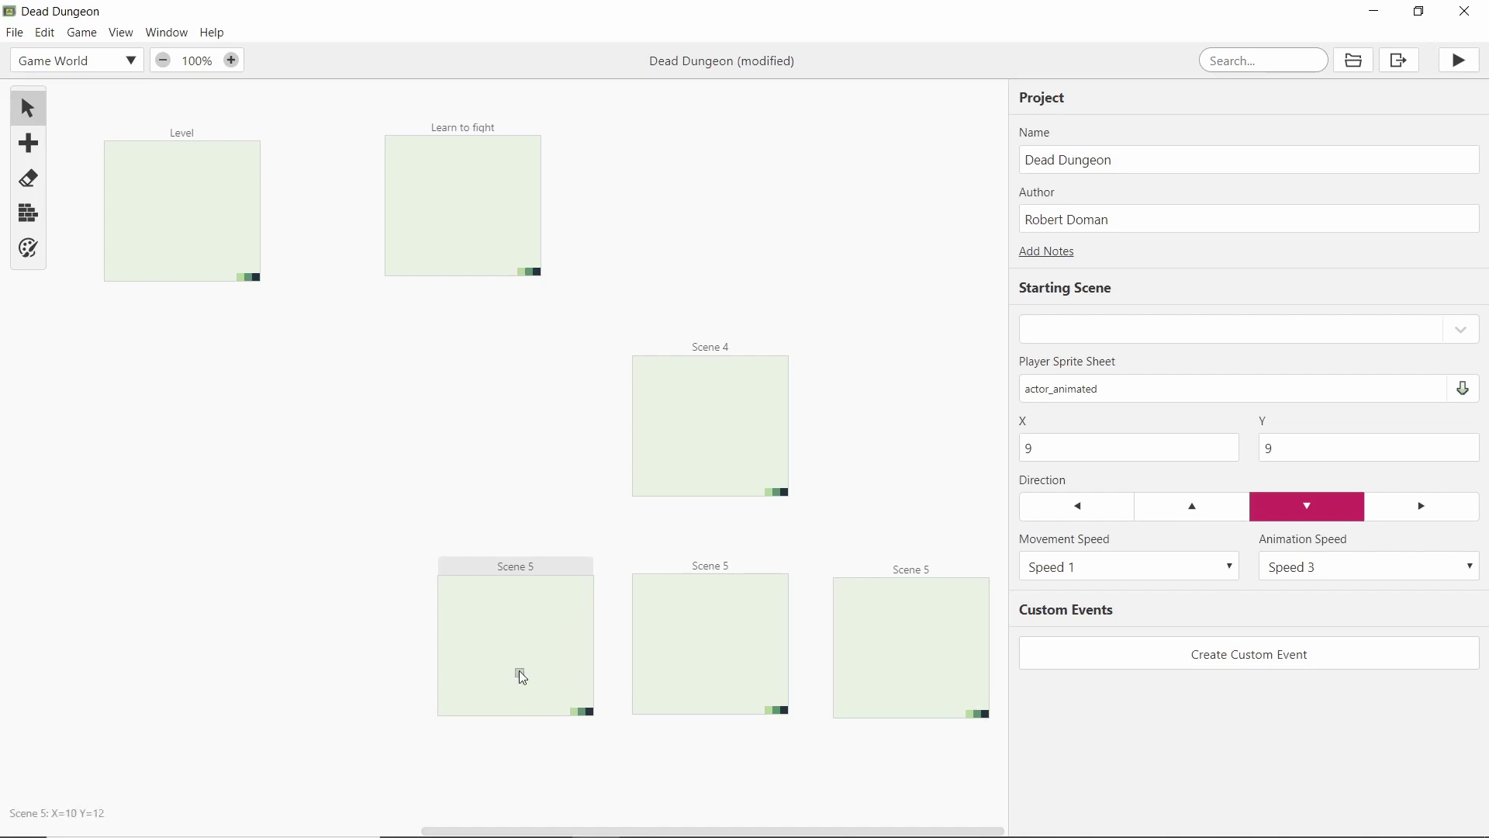
scroll(517, 694, "up", 5, "ctrl")
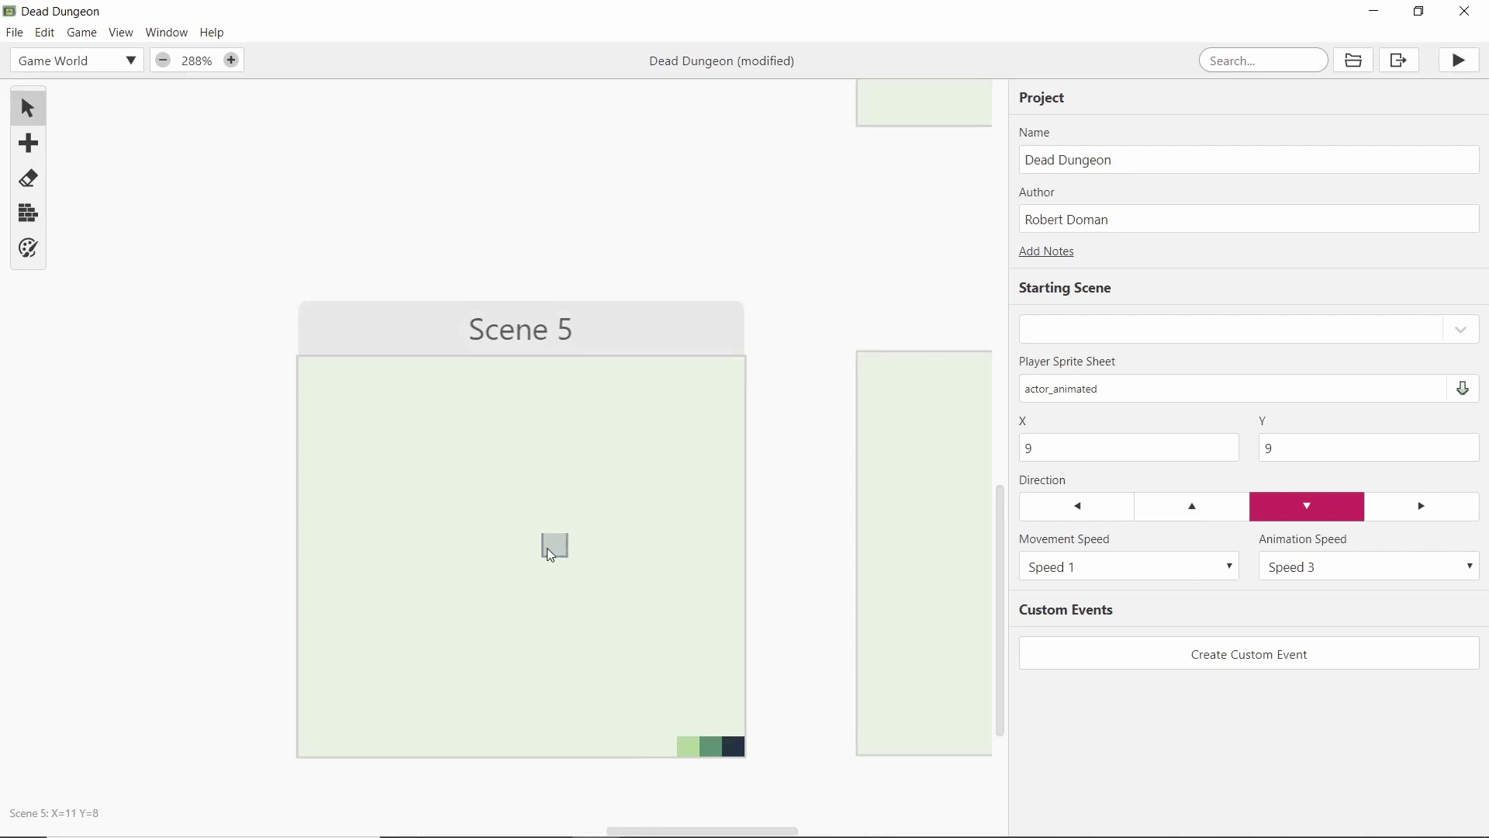
scroll(552, 555, "up", 4)
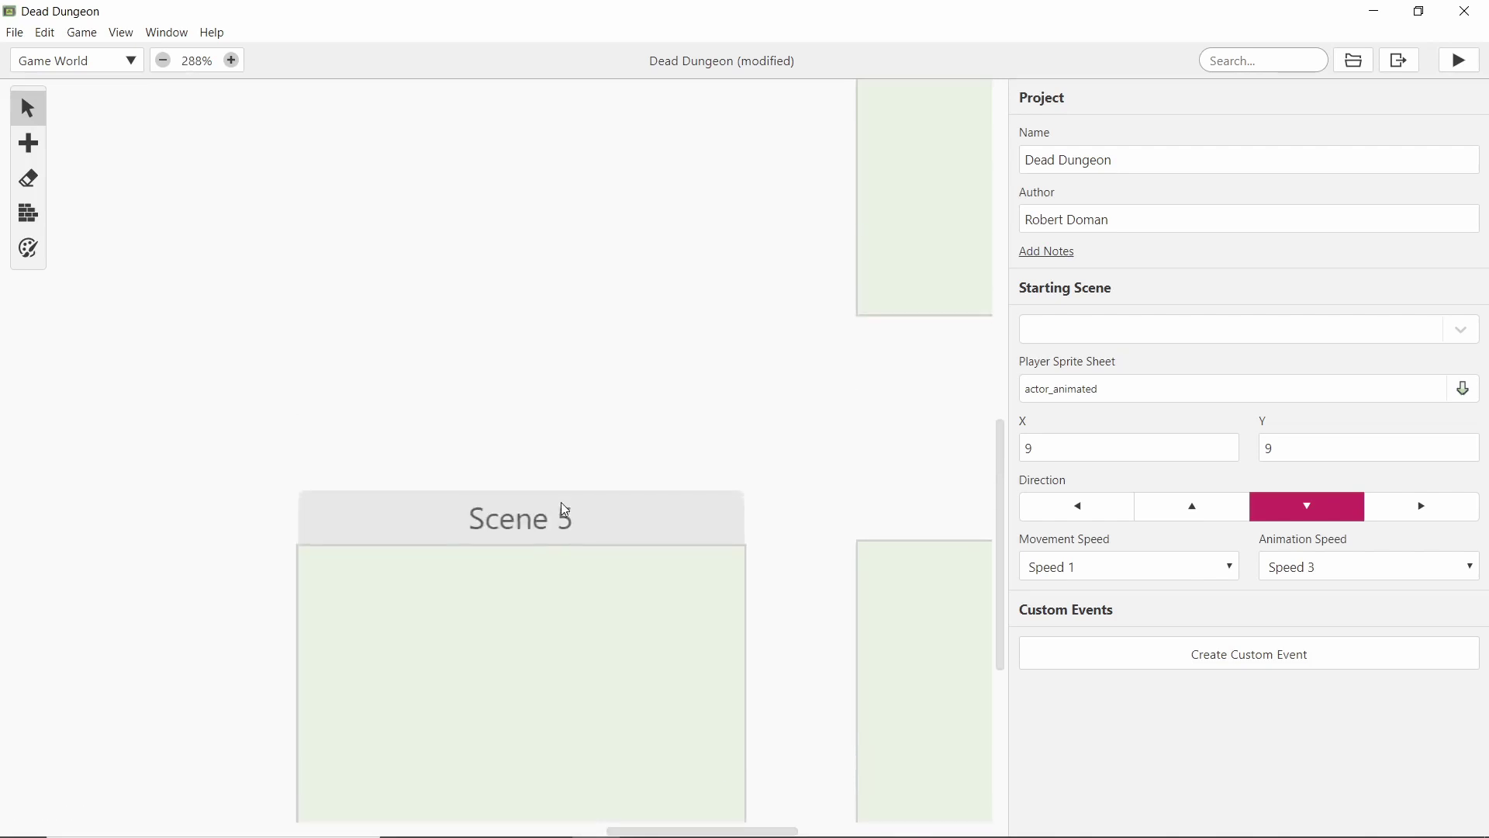
scroll(416, 259, "right", 4, "shift")
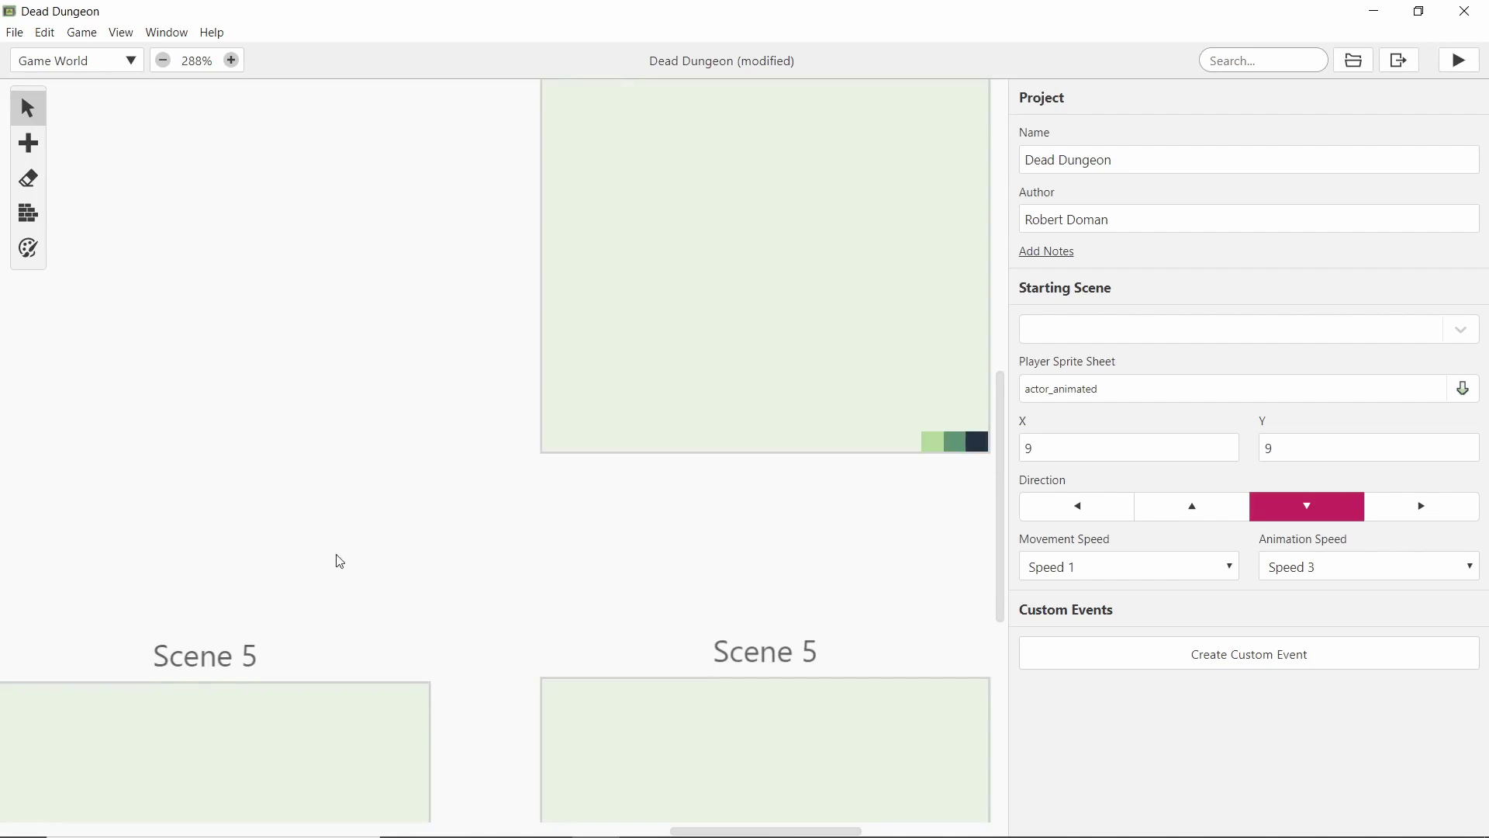
scroll(359, 582, "up", 1)
scroll(359, 582, "right", 1, "shift")
left_click(522, 300)
scroll(382, 426, "down", 1, "ctrl")
scroll(419, 365, "down", 3)
scroll(450, 313, "left", 4, "shift")
scroll(450, 313, "down", 2, "ctrl")
scroll(366, 309, "right", 2, "shift")
left_click(365, 309)
scroll(319, 300, "left", 1, "shift")
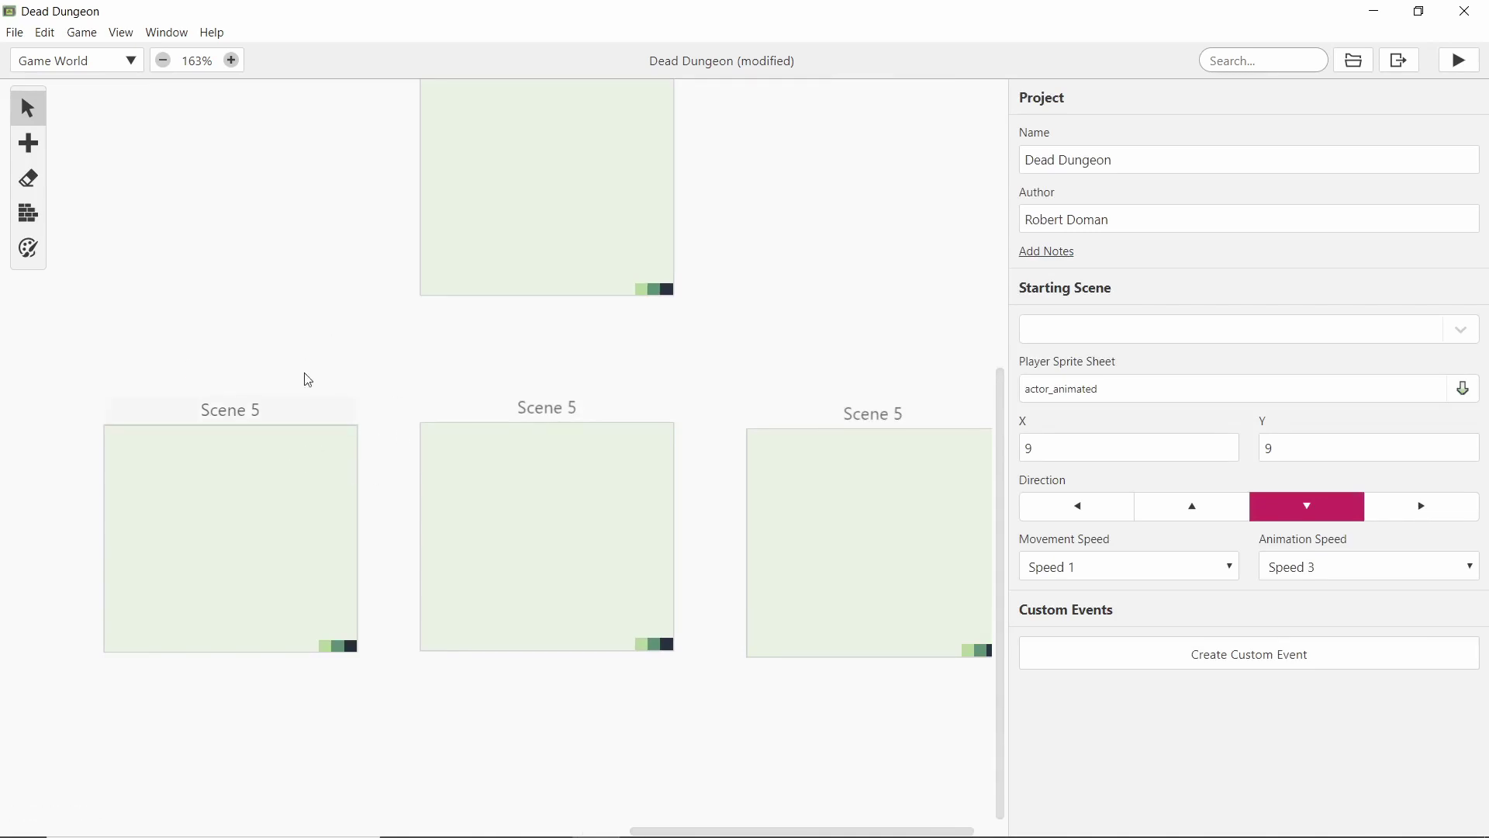
scroll(333, 342, "left", 3, "shift")
scroll(475, 394, "up", 1)
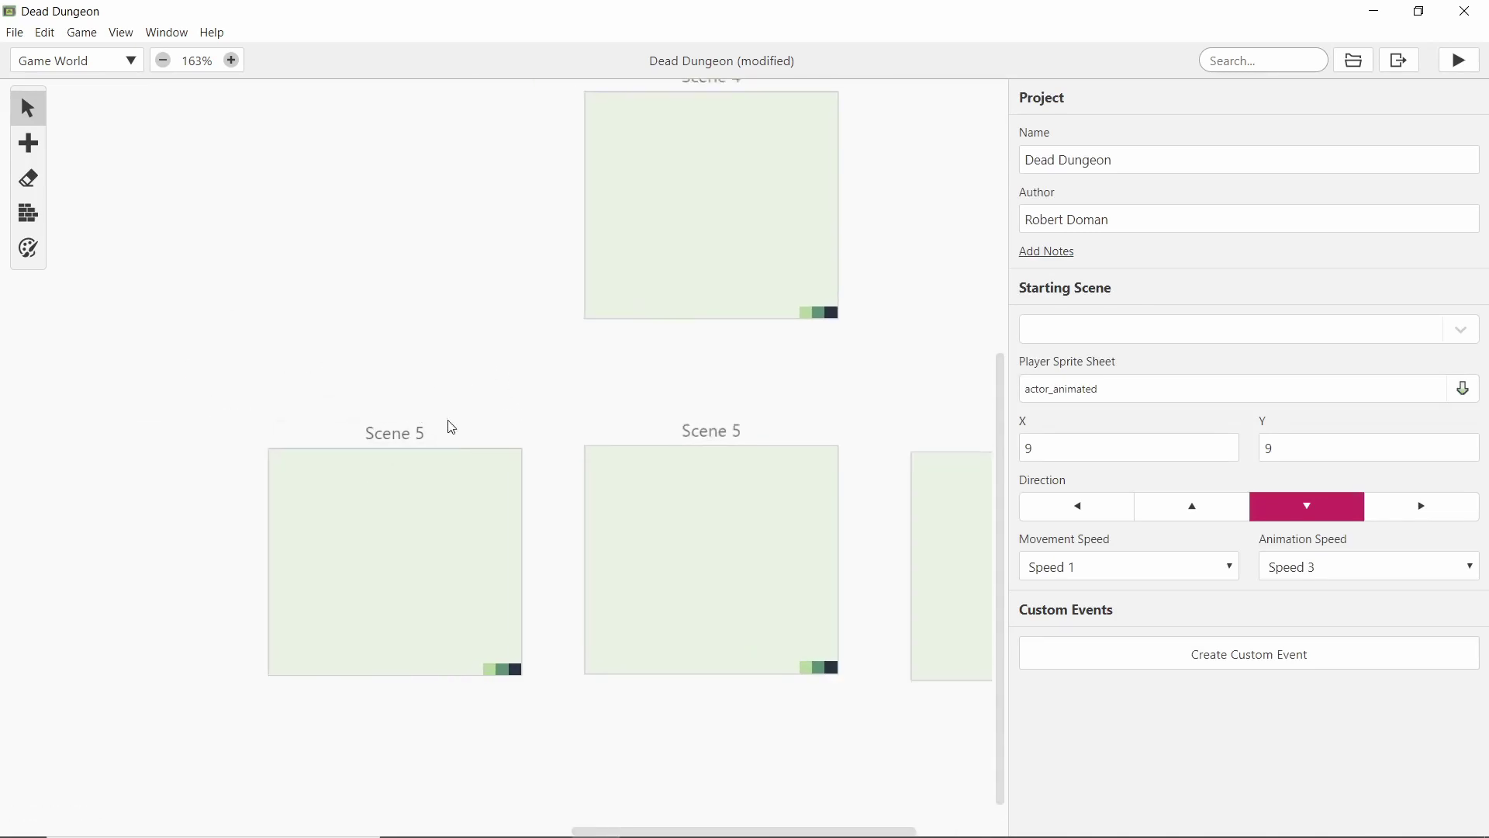
scroll(422, 326, "right", 2, "shift")
scroll(422, 326, "up", 2)
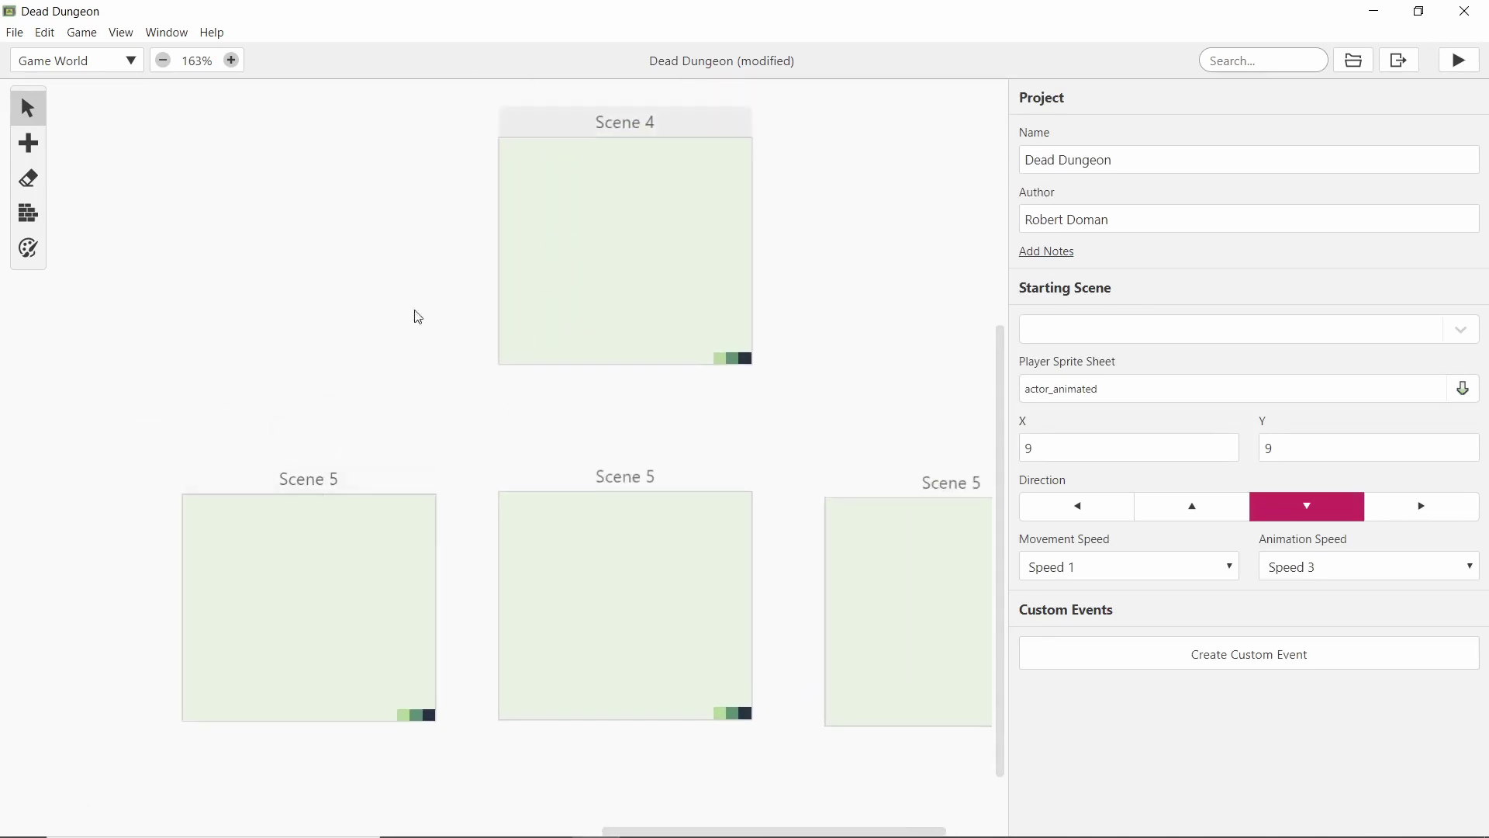
left_click(591, 259)
scroll(449, 426, "up", 7)
scroll(449, 426, "left", 1, "shift")
left_click(437, 405)
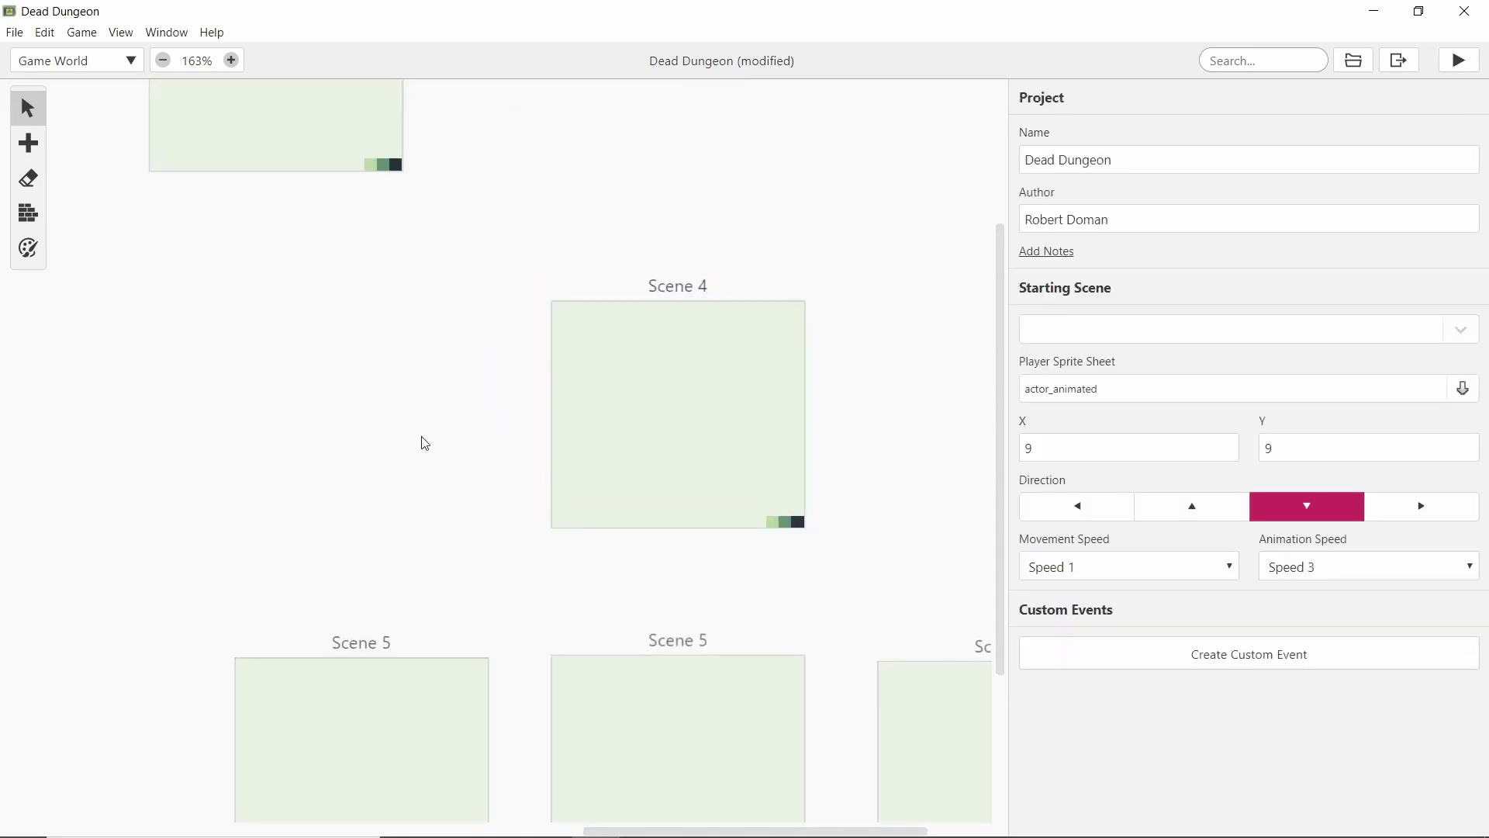
scroll(365, 406, "up", 6)
scroll(238, 391, "right", 2, "shift")
left_click(238, 390)
left_click(590, 310)
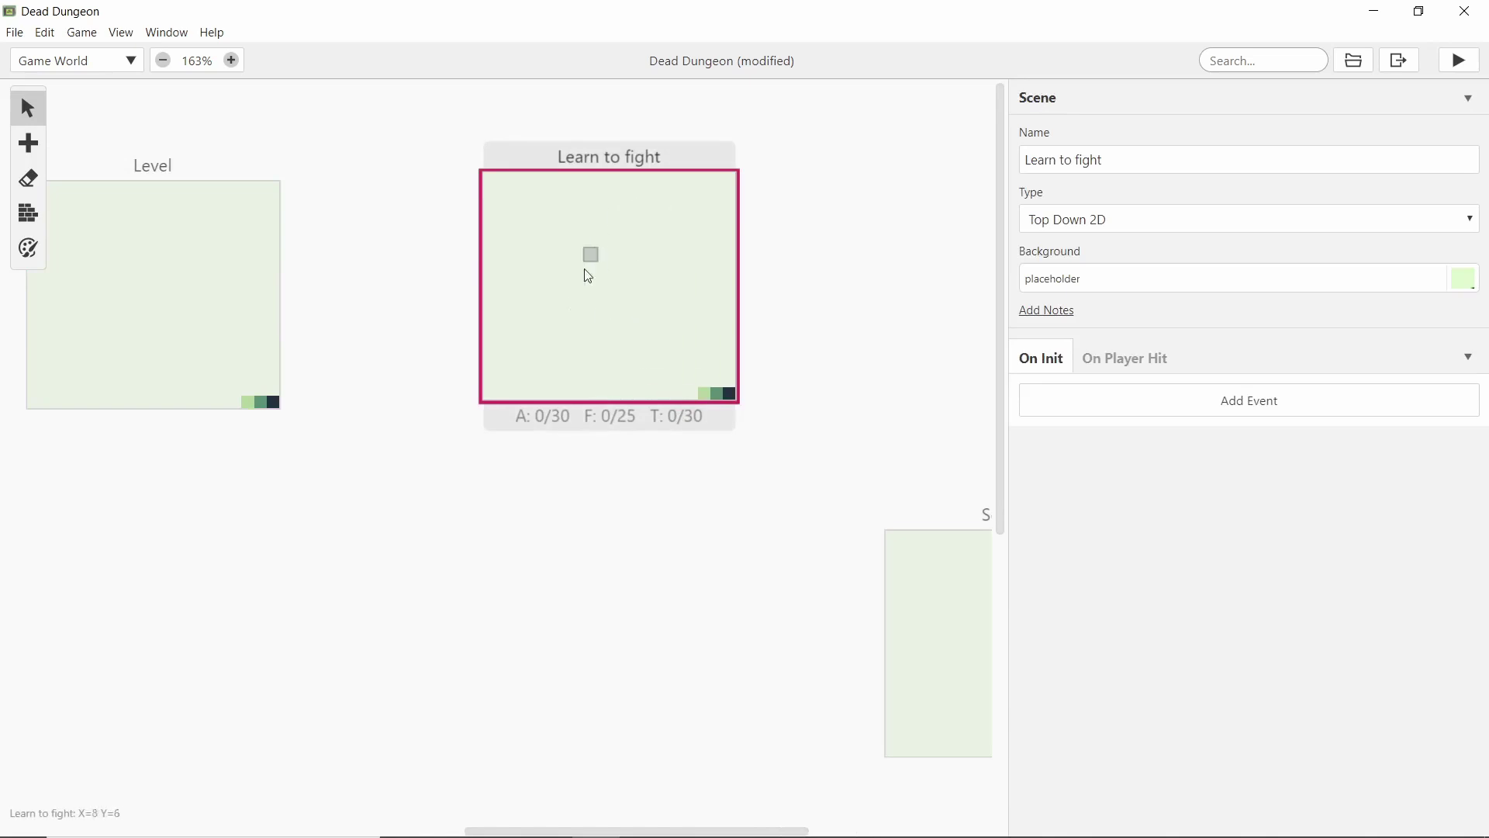
scroll(727, 362, "right", 1, "shift")
scroll(853, 357, "left", 4, "shift")
left_click(387, 203)
scroll(293, 288, "left", 2, "shift")
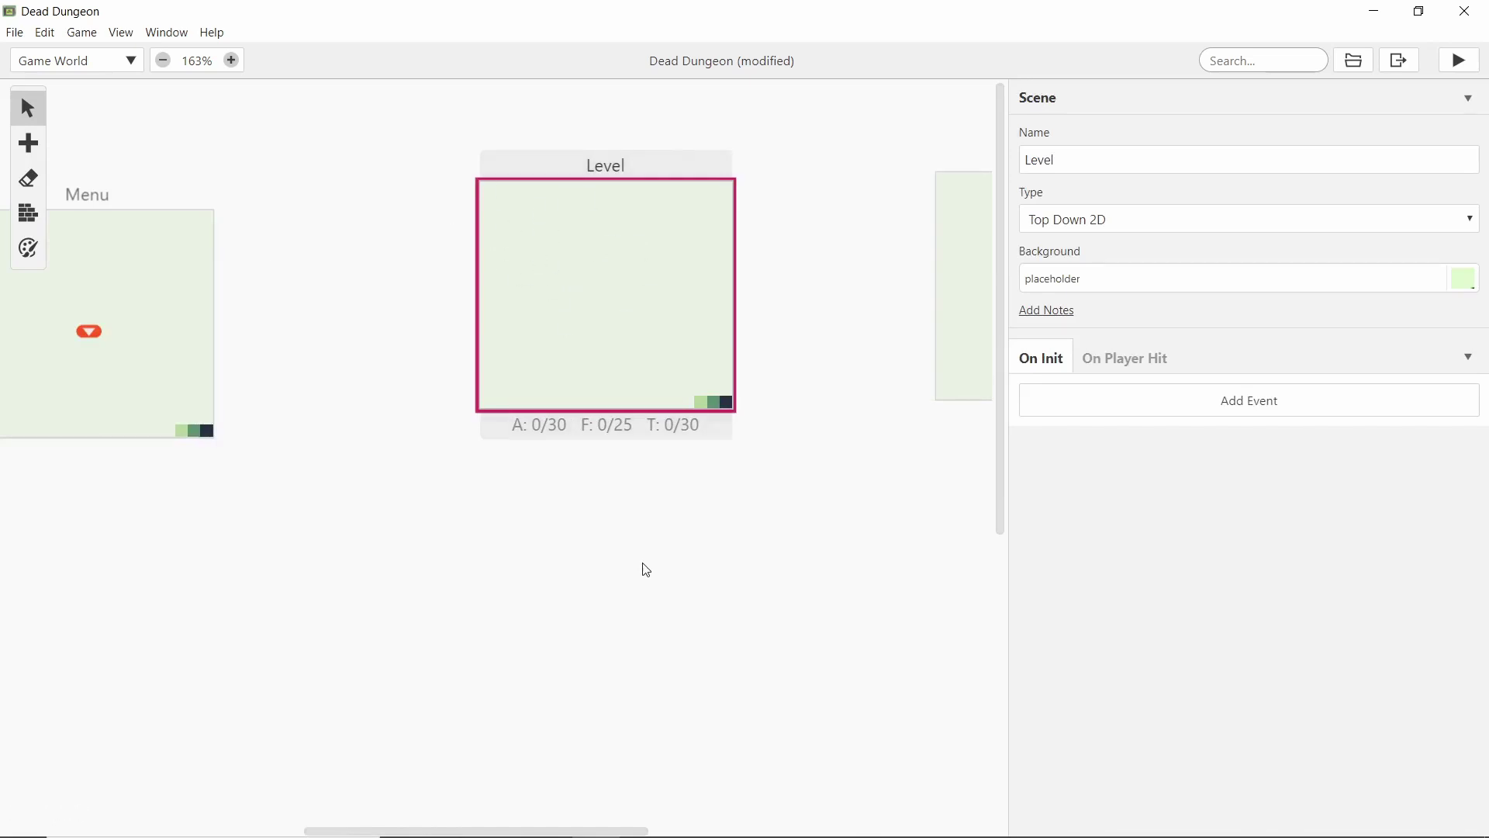
left_click(602, 531)
scroll(121, 450, "right", 5)
scroll(456, 263, "down", 4)
scroll(393, 364, "down", 3, "ctrl")
middle_click_drag(394, 364, 729, 497)
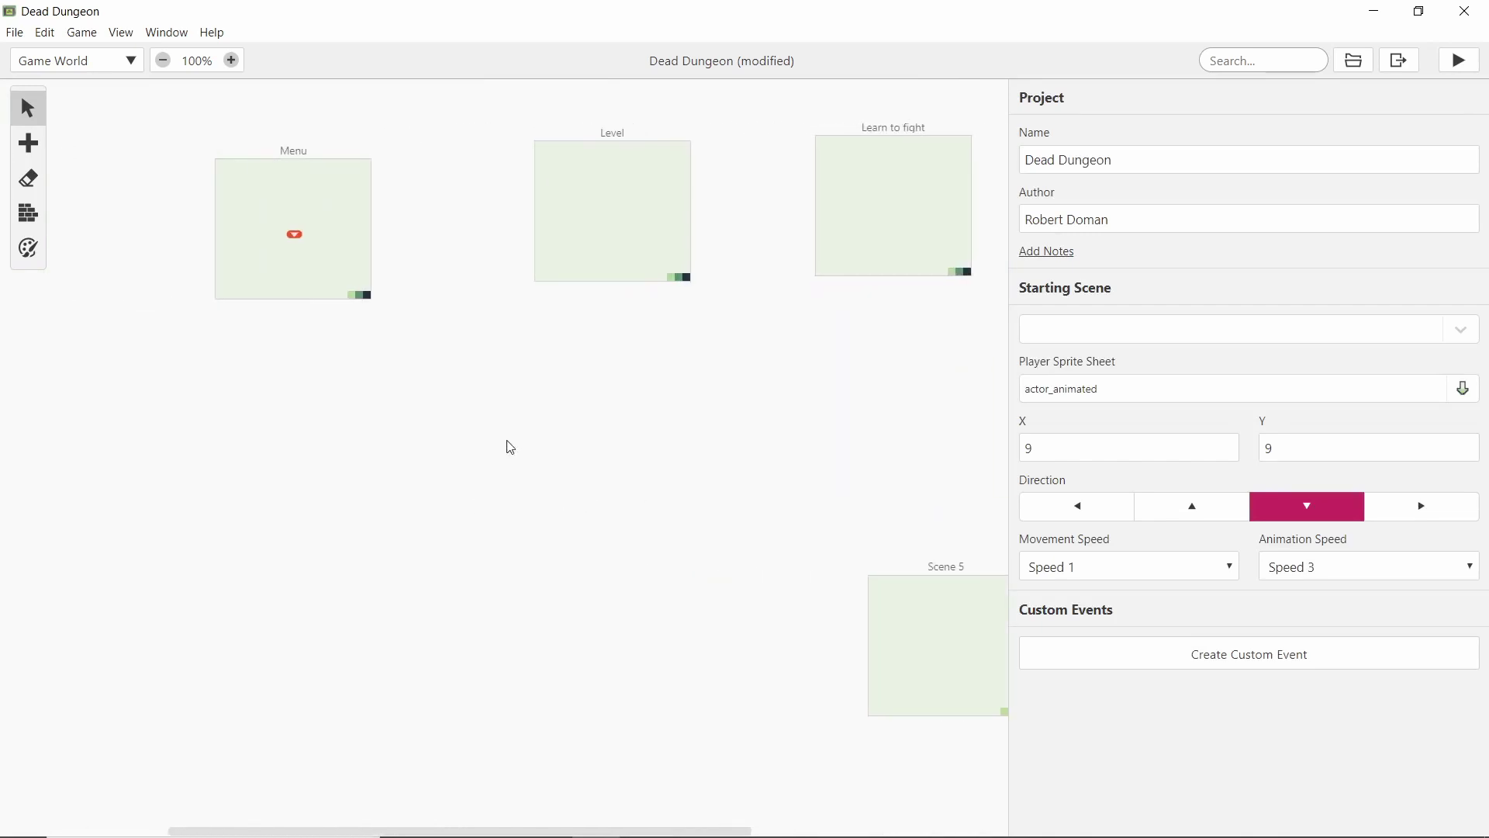
middle_click_drag(461, 378, 390, 267)
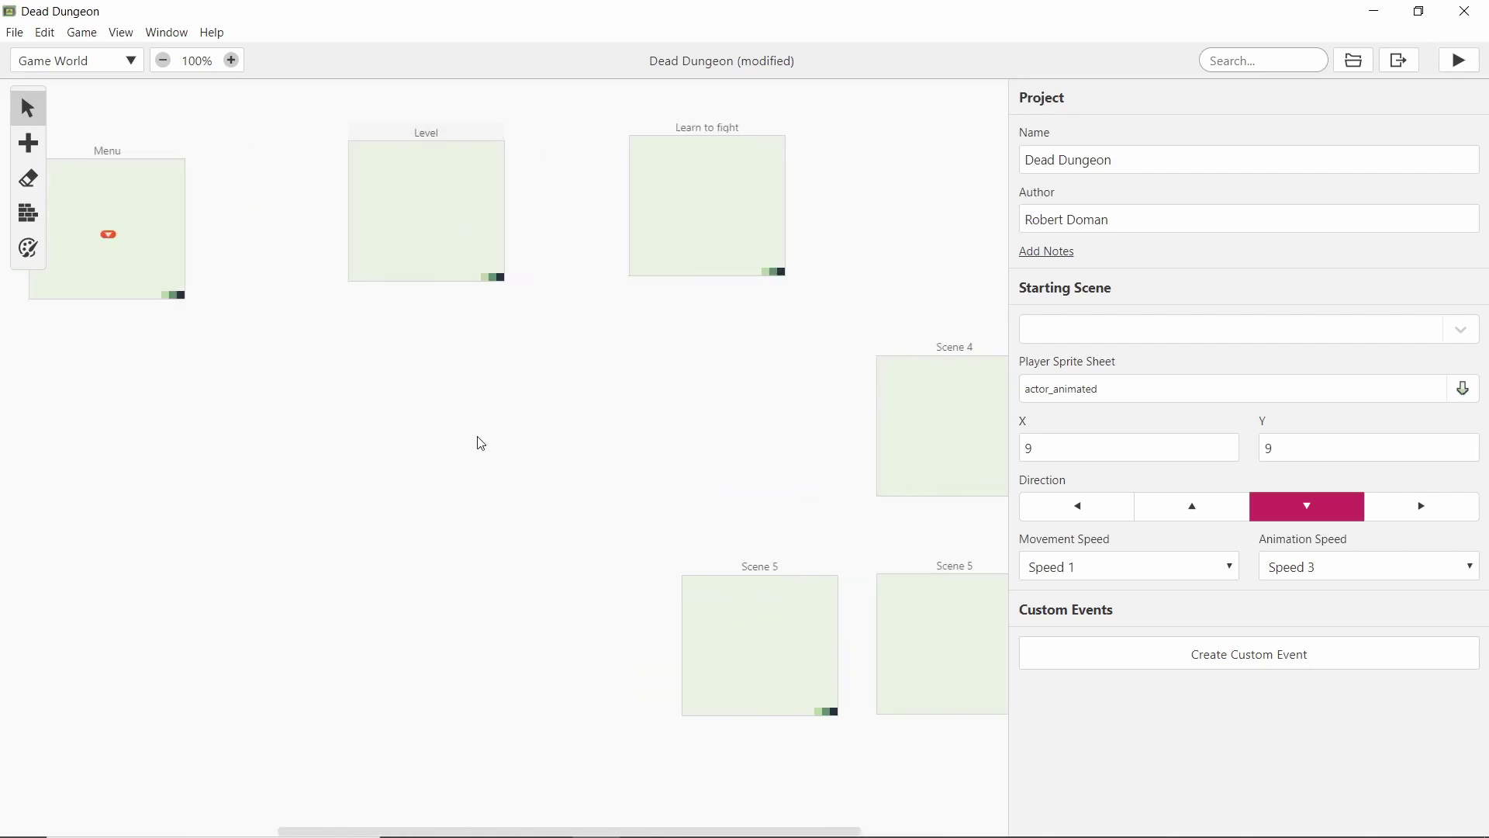
middle_click_drag(505, 392, 650, 534)
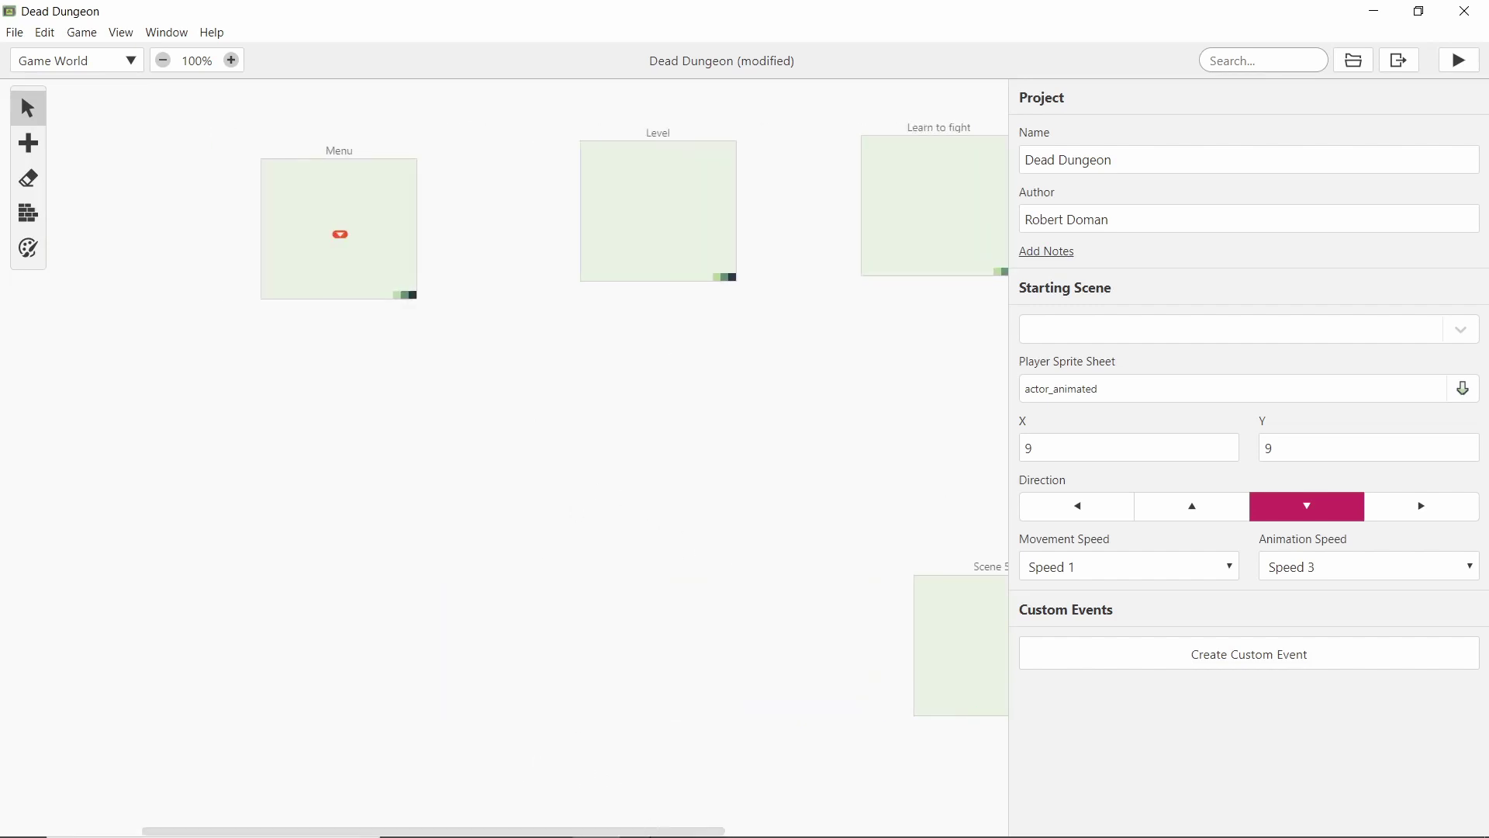
In GIMP, open actor_animated.png from Dead Dungeon\assets\sprites.
left_click(644, 818)
left_click(15, 36)
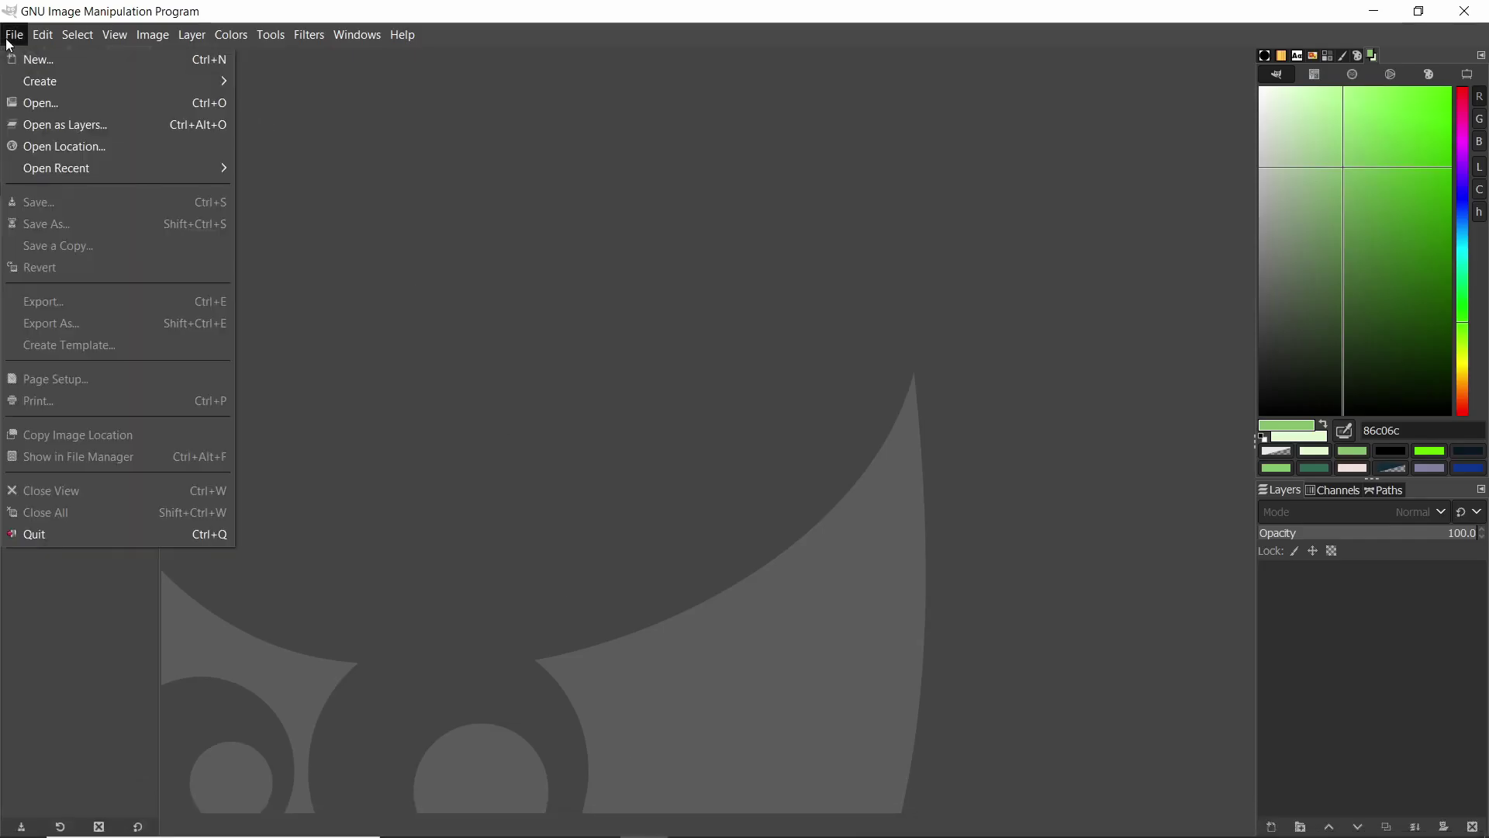
left_click(39, 60)
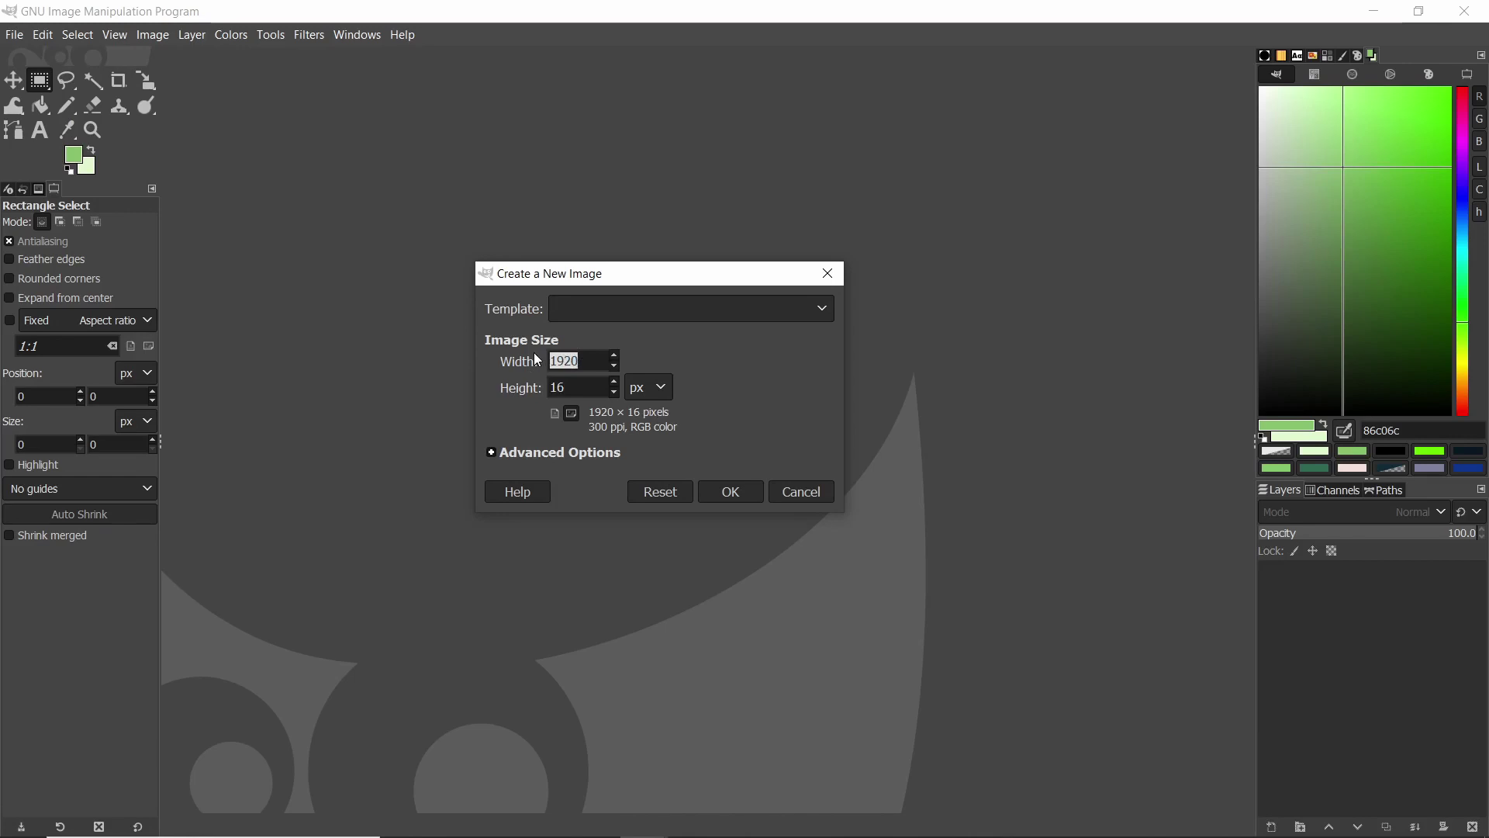
left_click(800, 491)
left_click(14, 35)
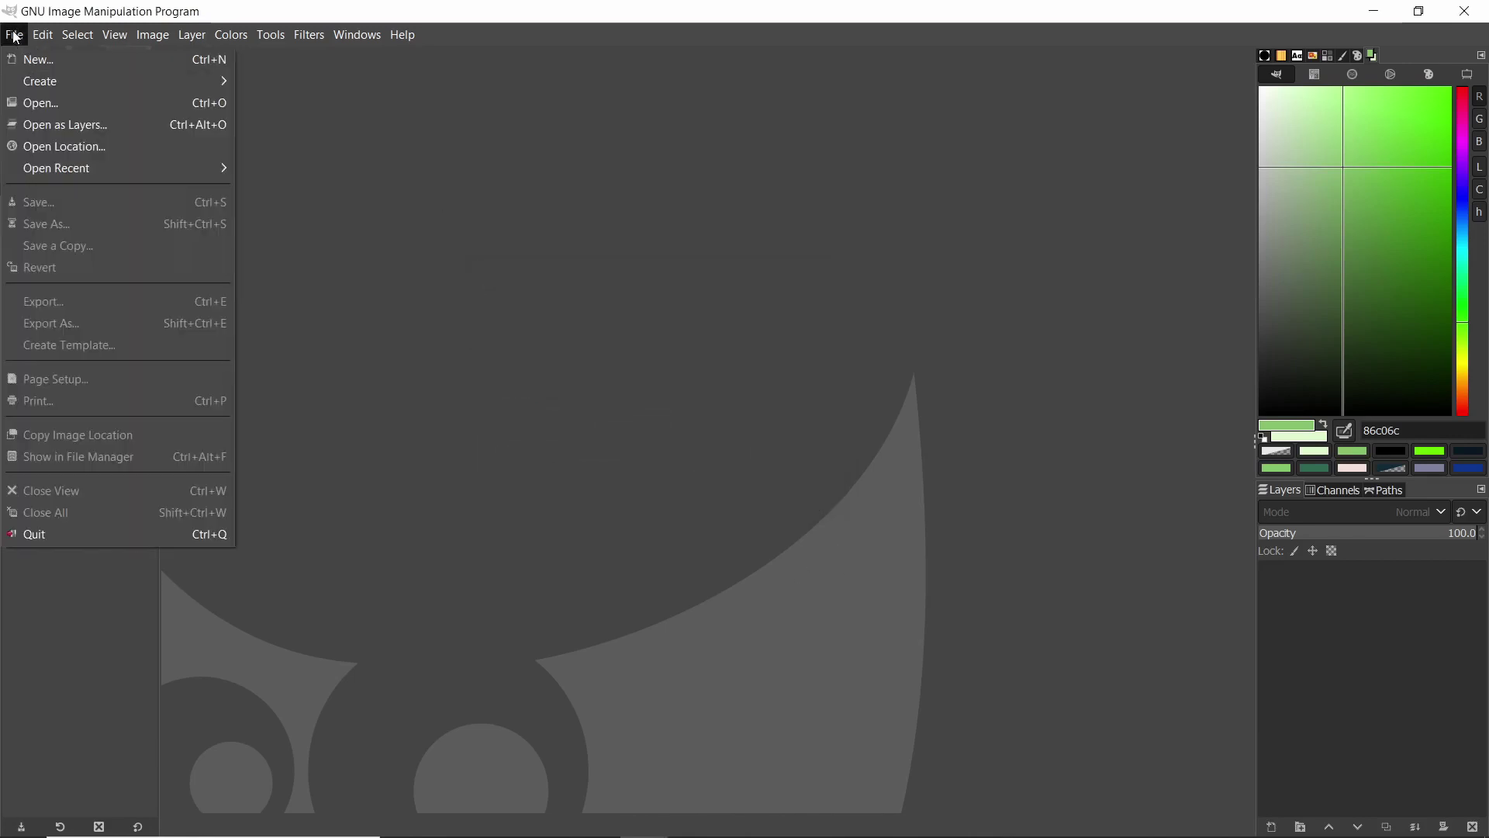
left_click(46, 101)
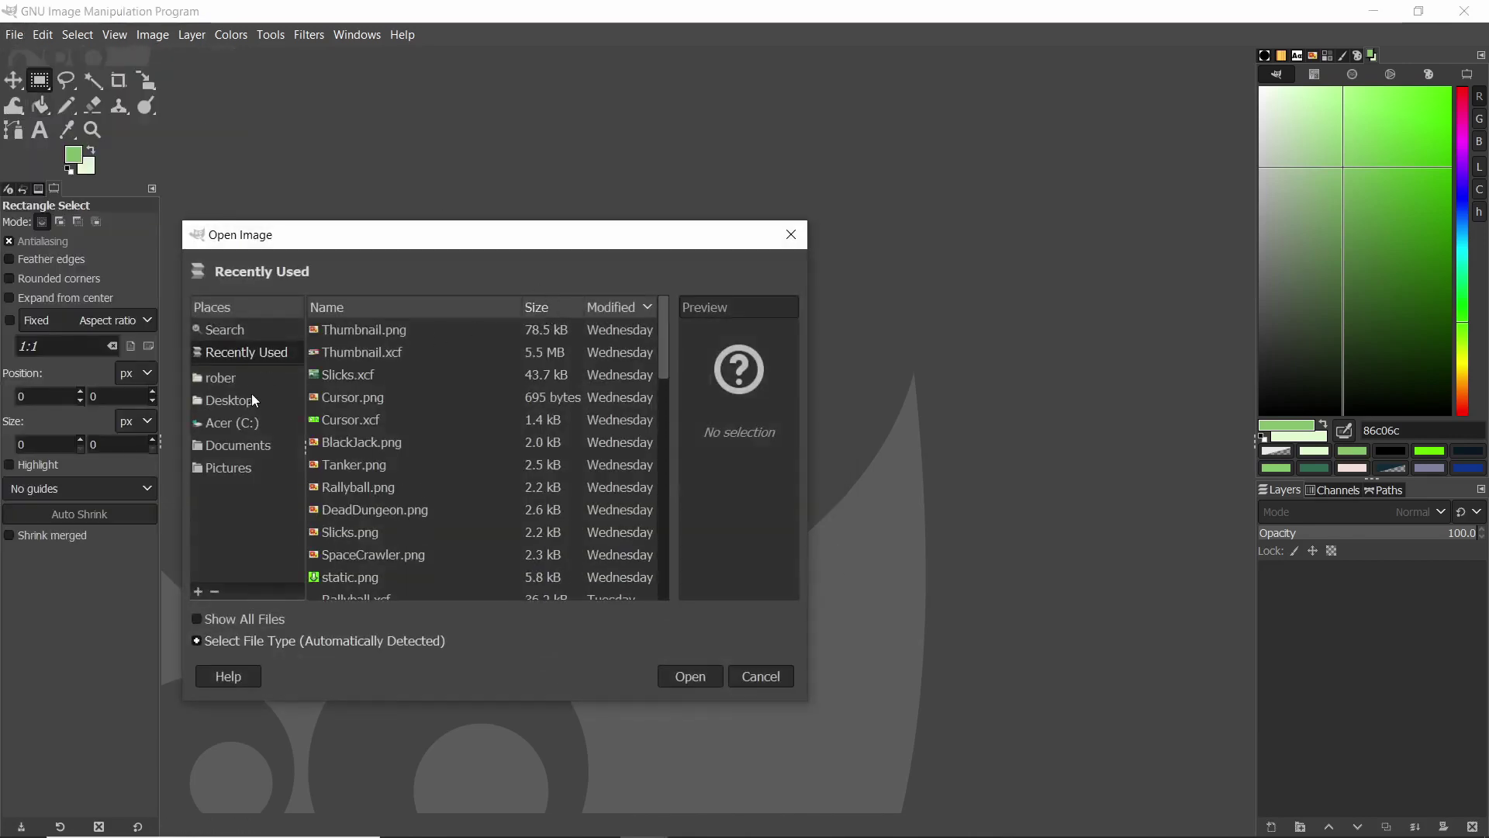
left_click(237, 444)
double_click(370, 360)
double_click(369, 356)
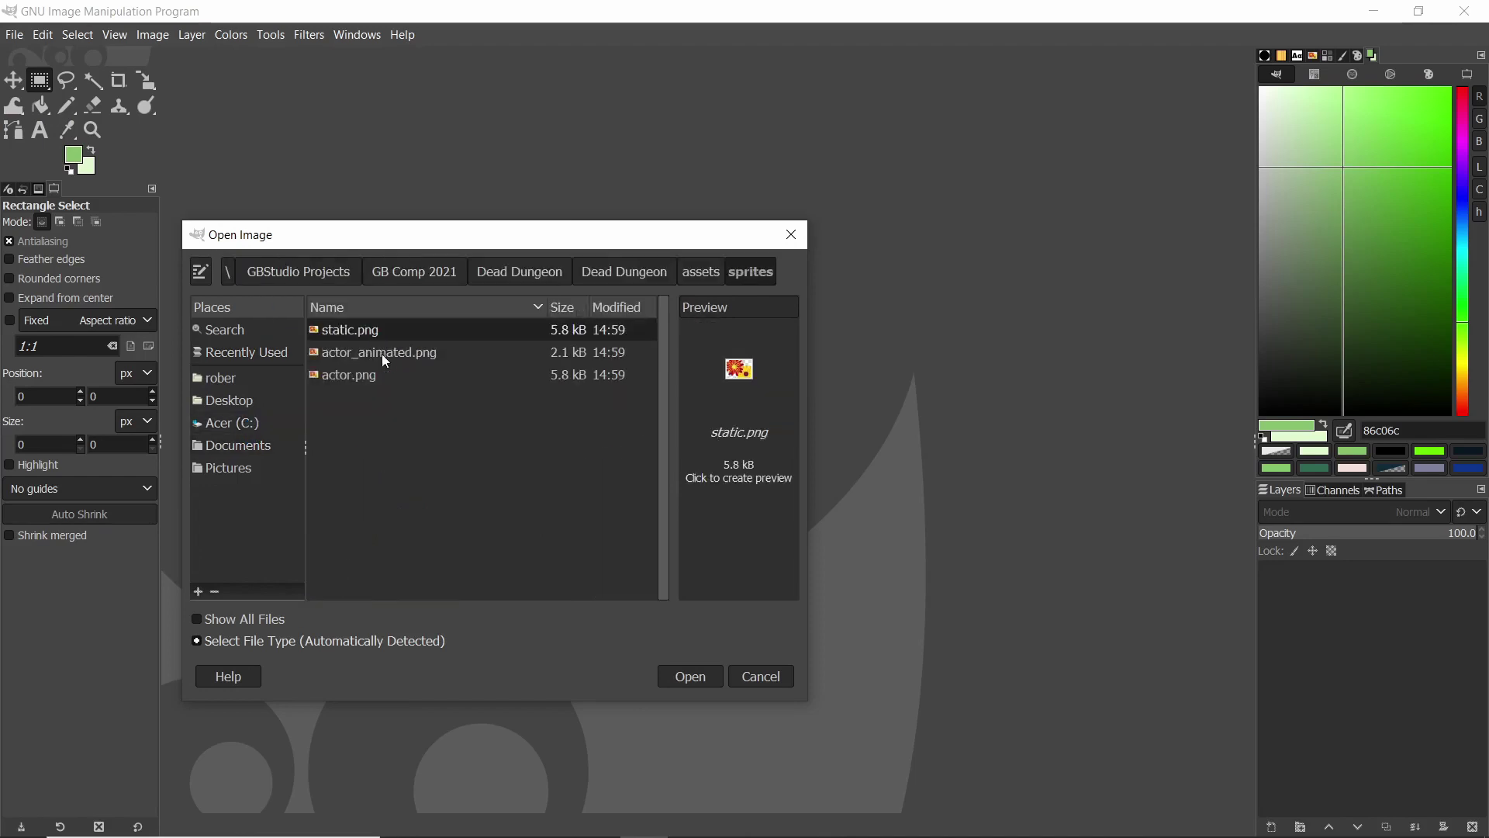
left_click(390, 354)
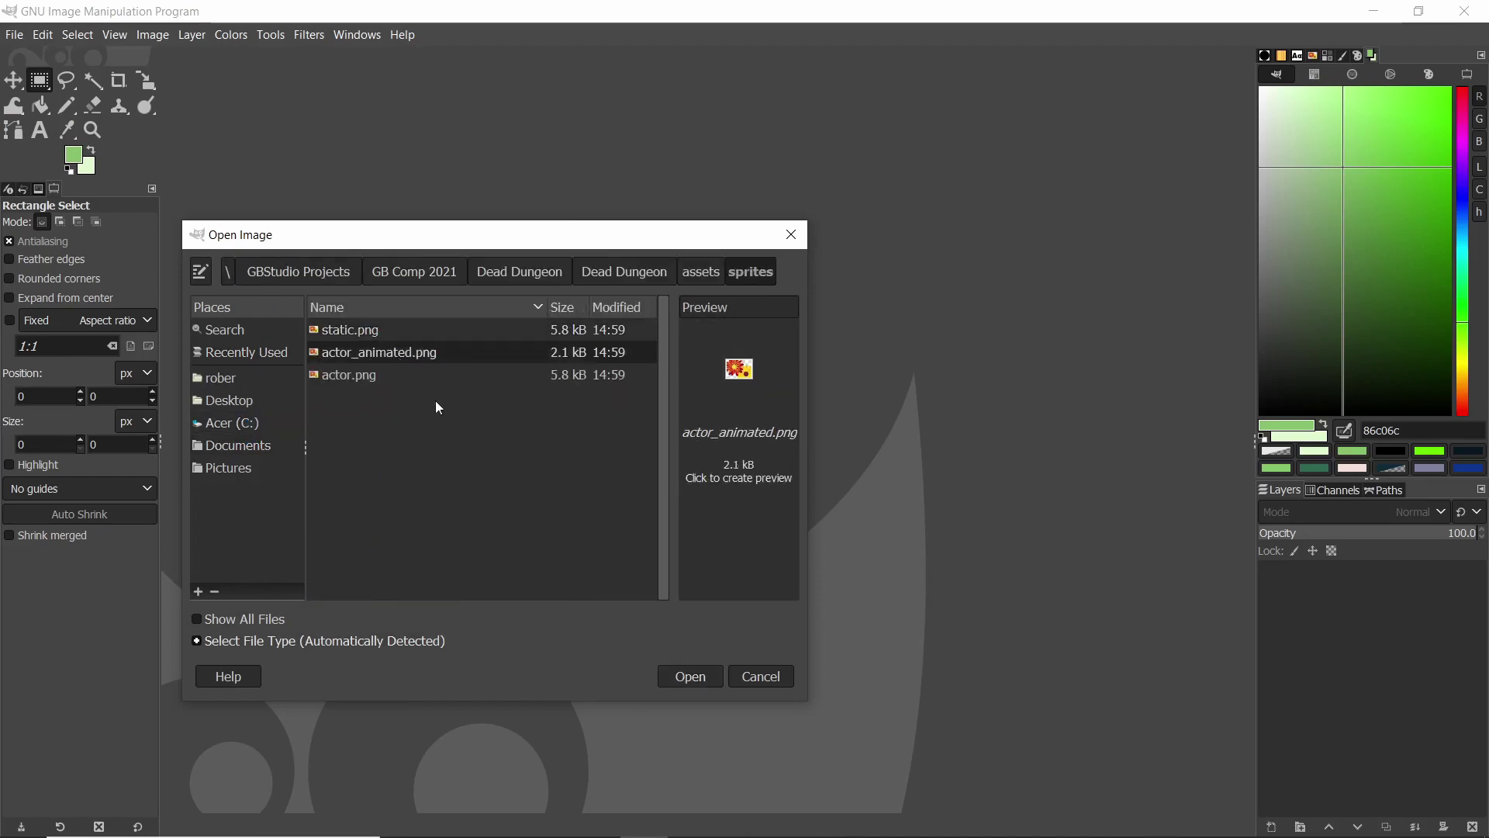
left_click(690, 677)
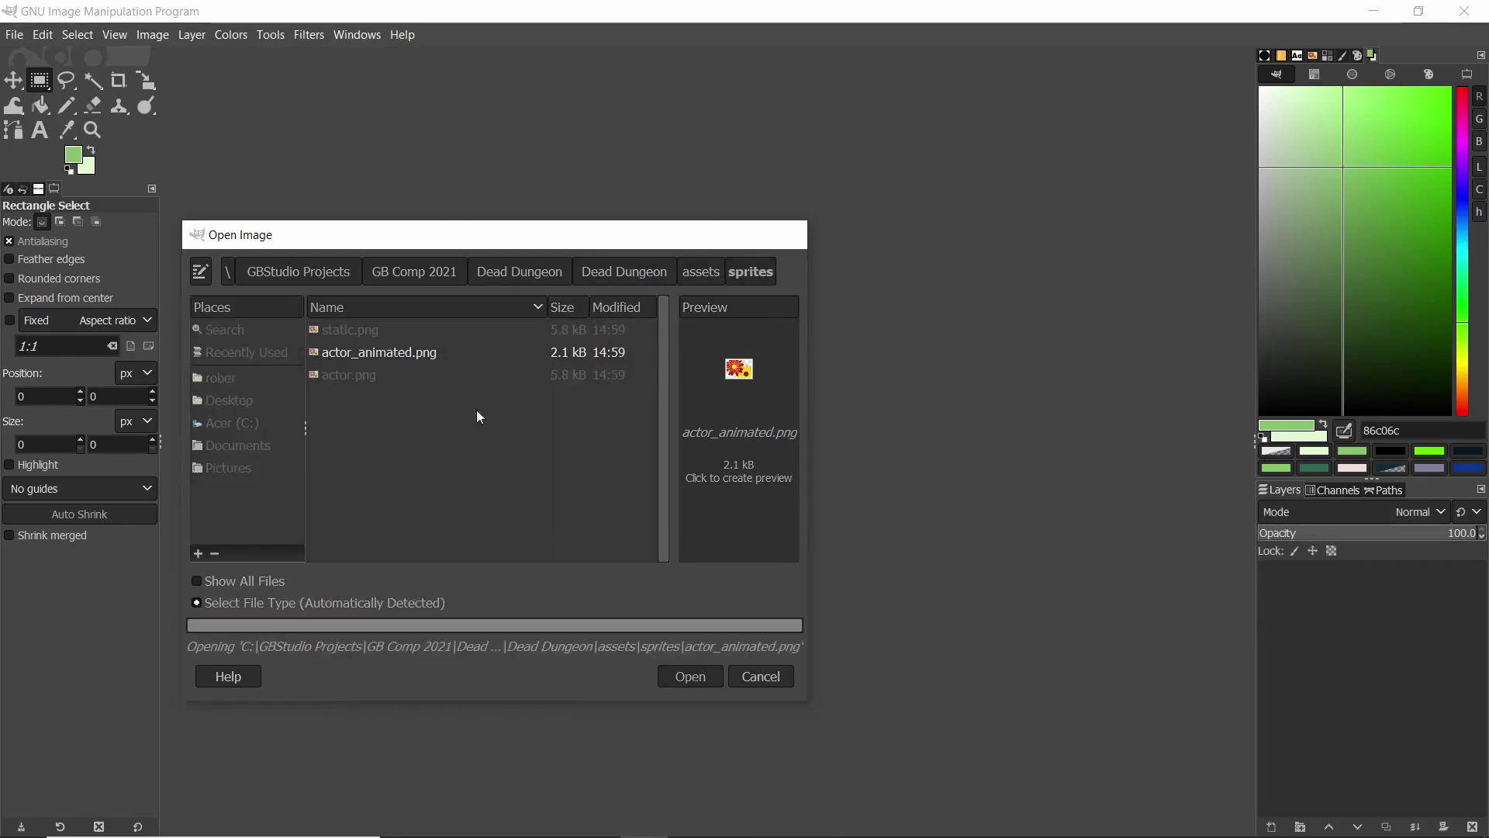
Show the image grid and set its spacing to 8 px.
scroll(717, 453, "up", 6, "ctrl")
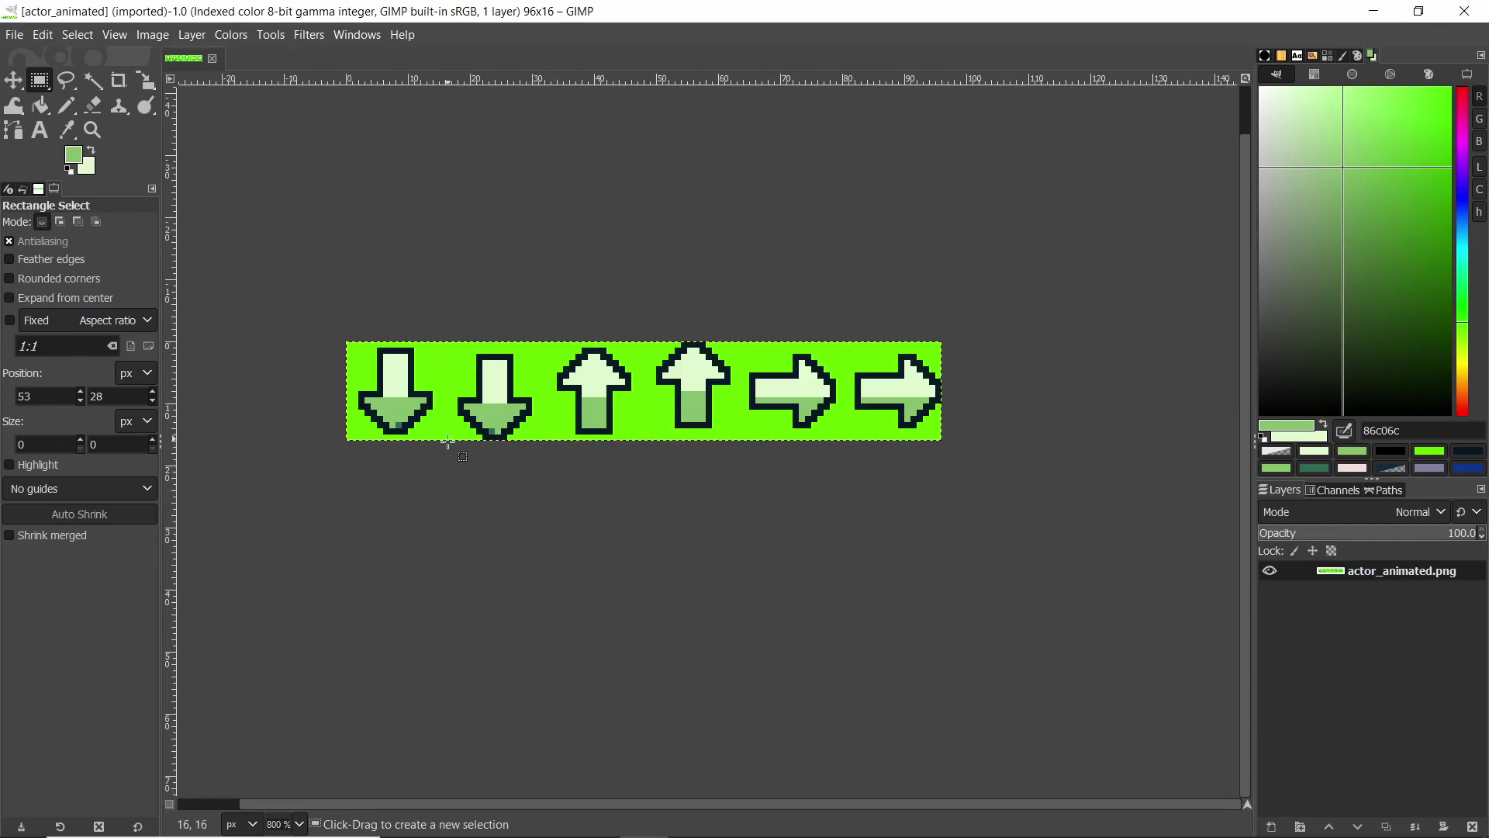
left_click(115, 35)
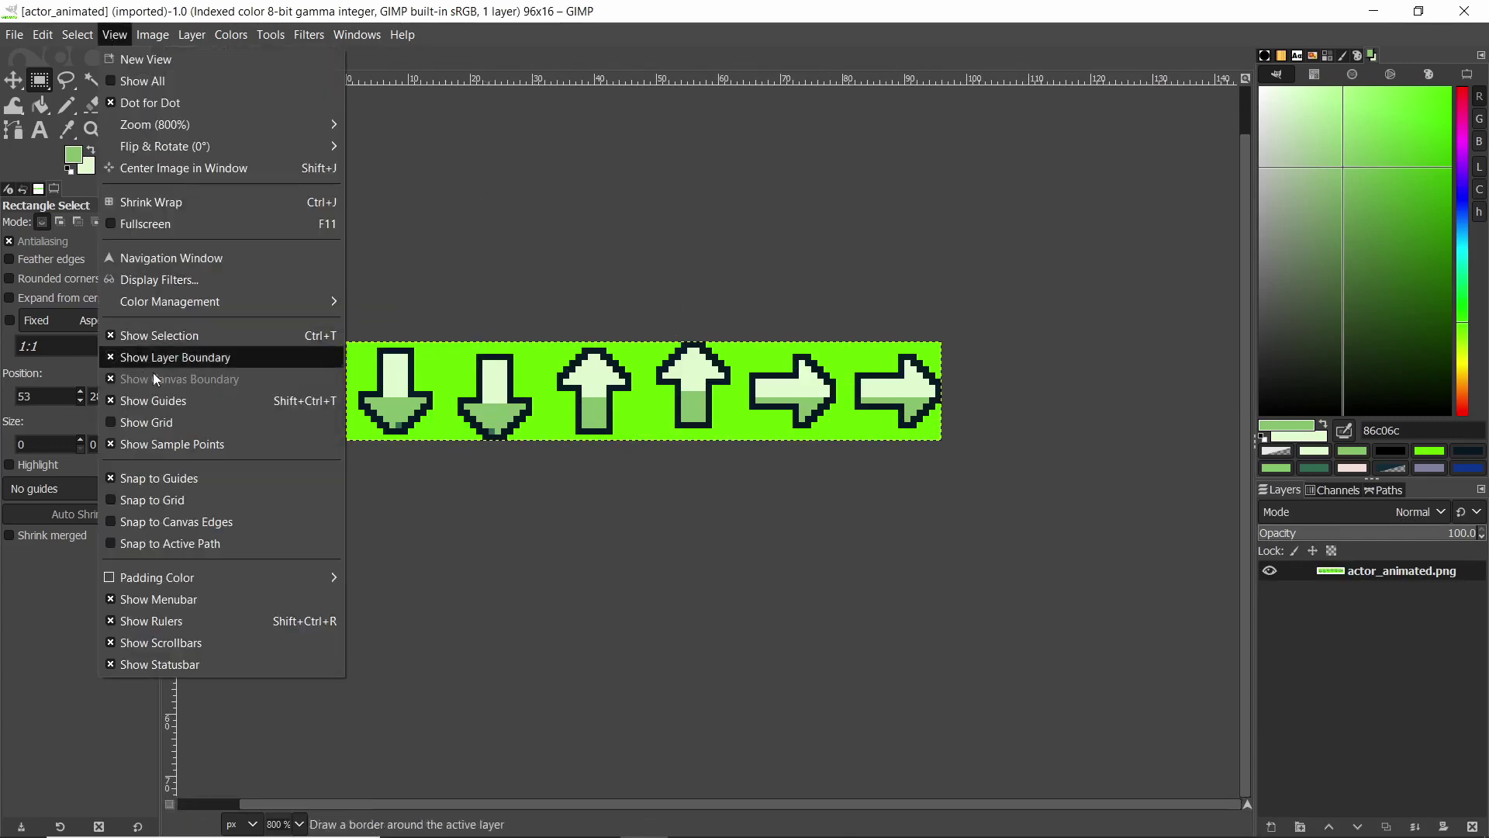
left_click(159, 419)
left_click(115, 35)
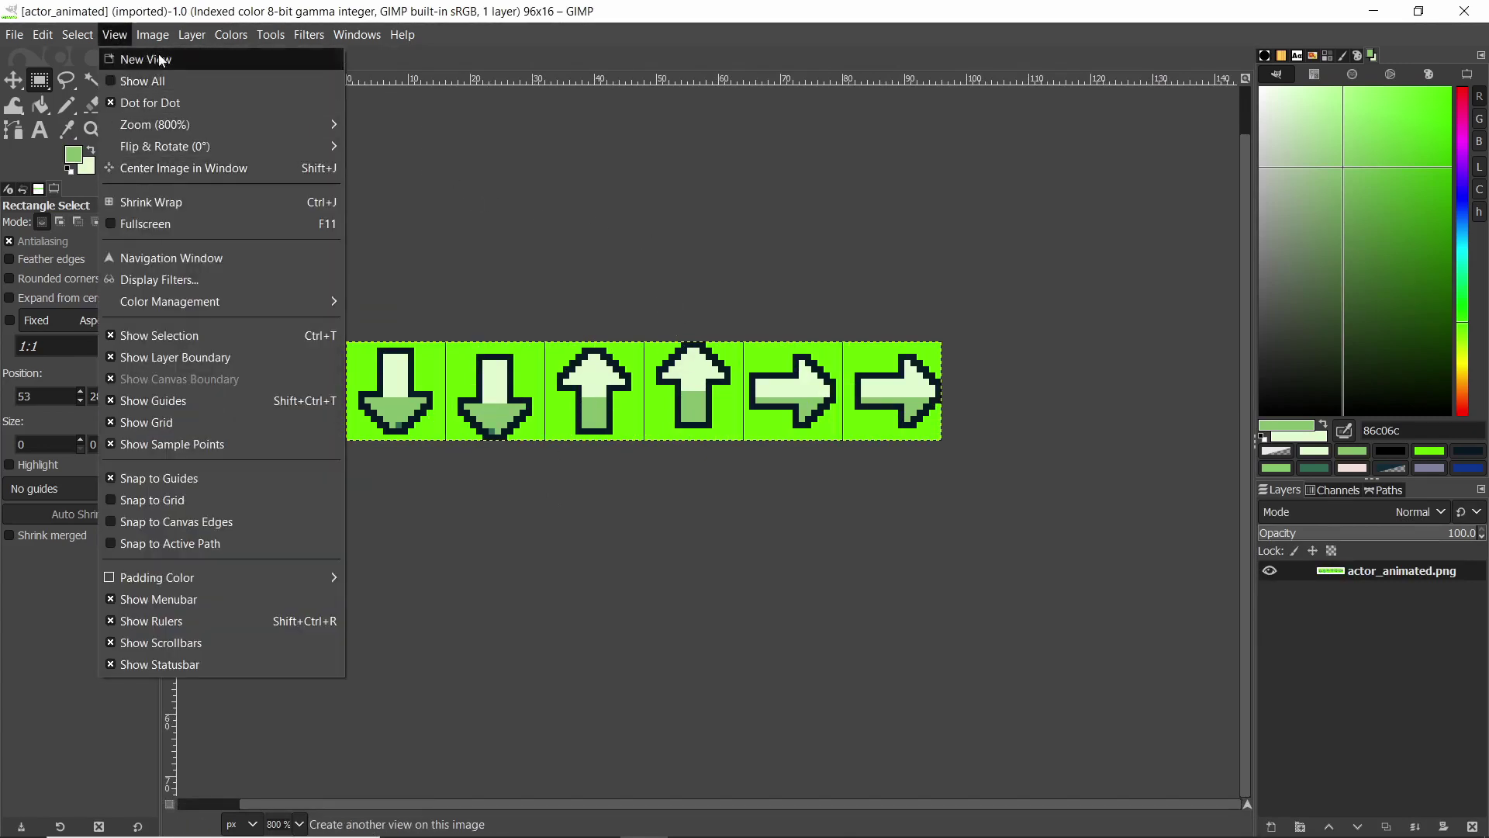
mouse_move(153, 35)
left_click(219, 525)
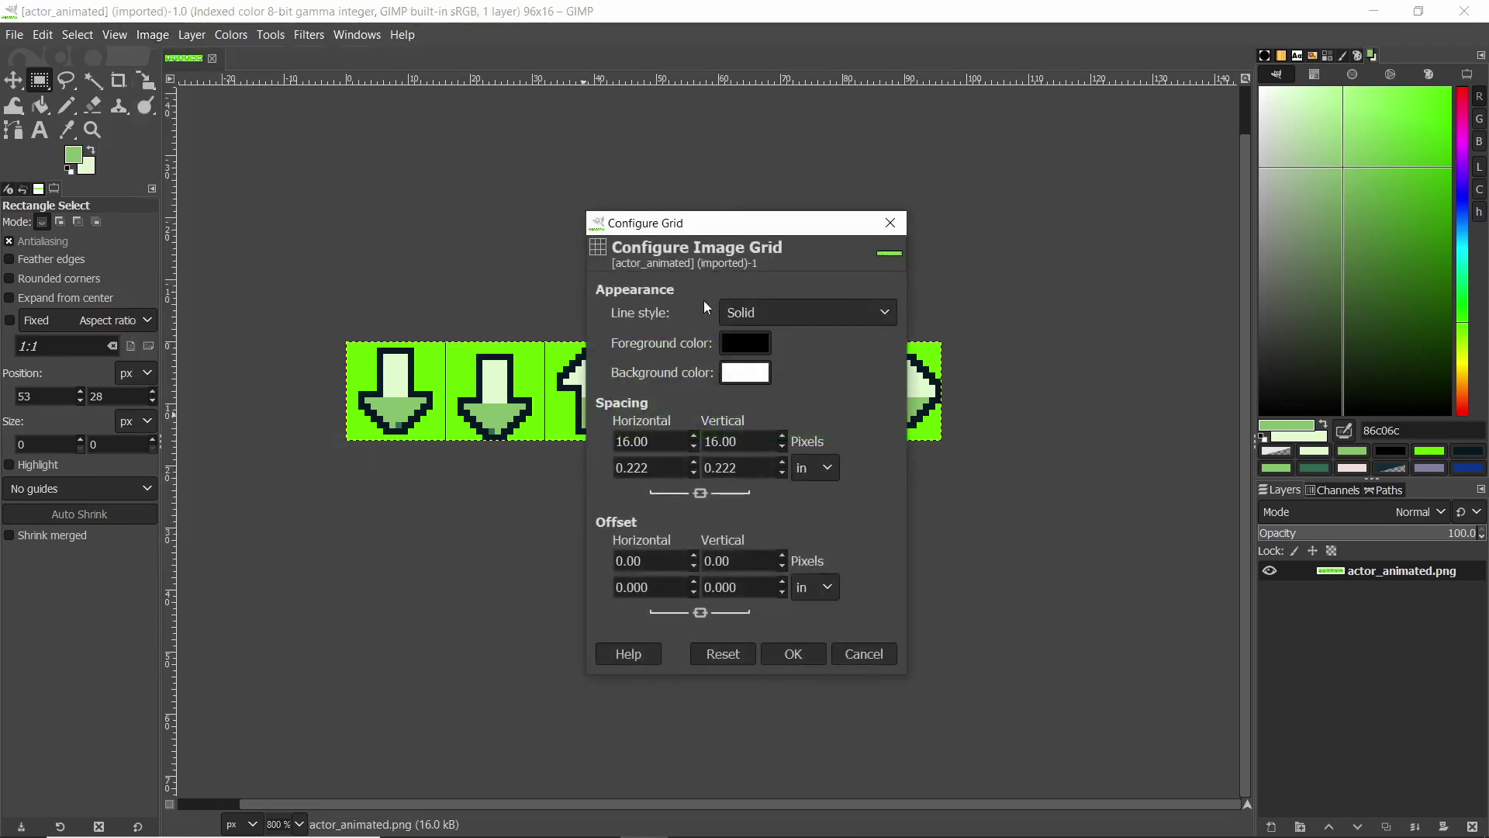
double_click(650, 439)
type("8")
left_click(791, 654)
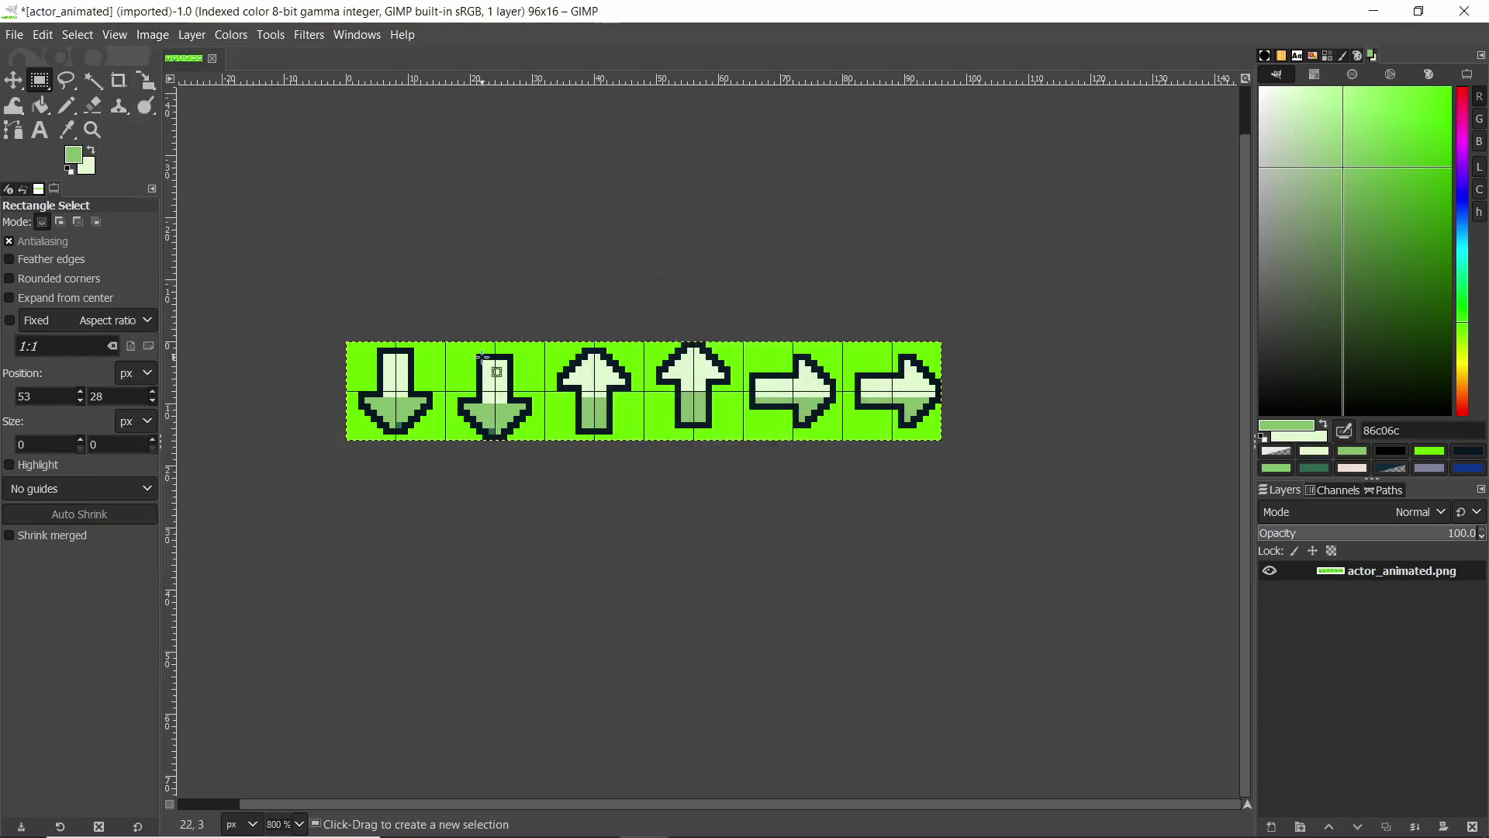
With the Pencil, draw a dark test stroke beside an arrow, then undo it.
scroll(349, 372, "up", 2, "ctrl")
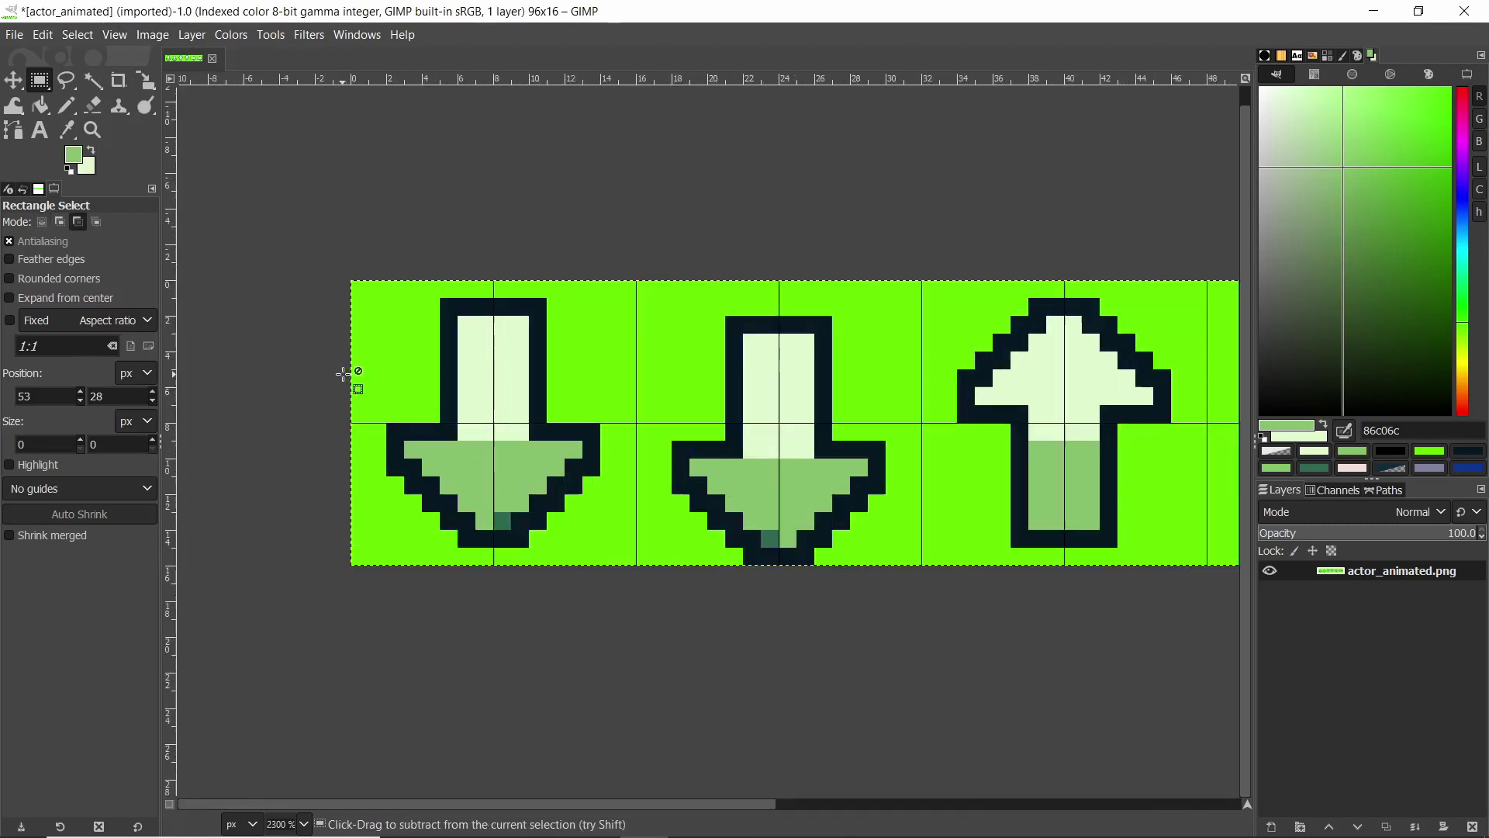
scroll(379, 393, "up", 2, "ctrl")
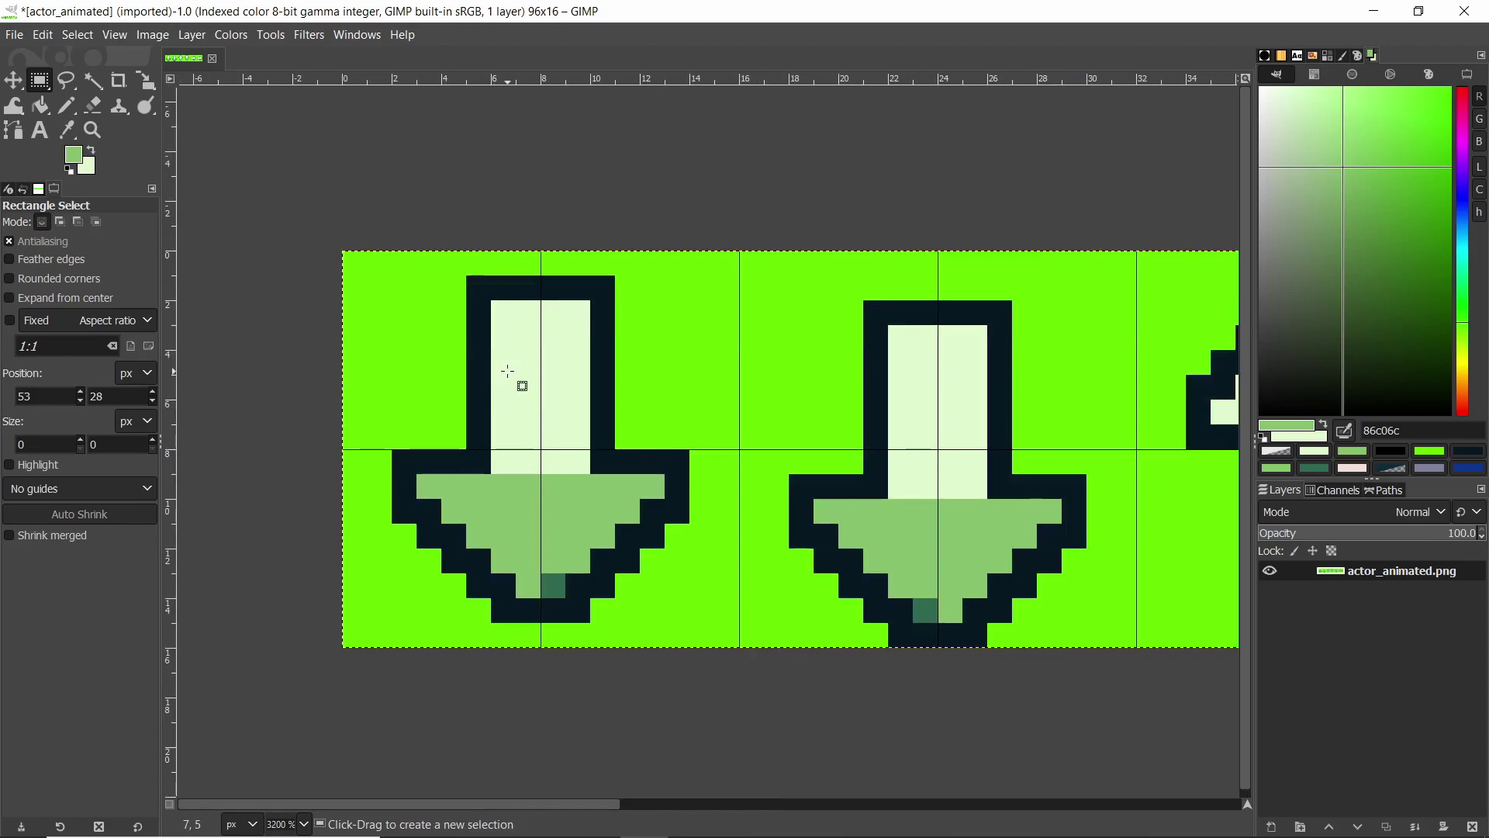
key("n")
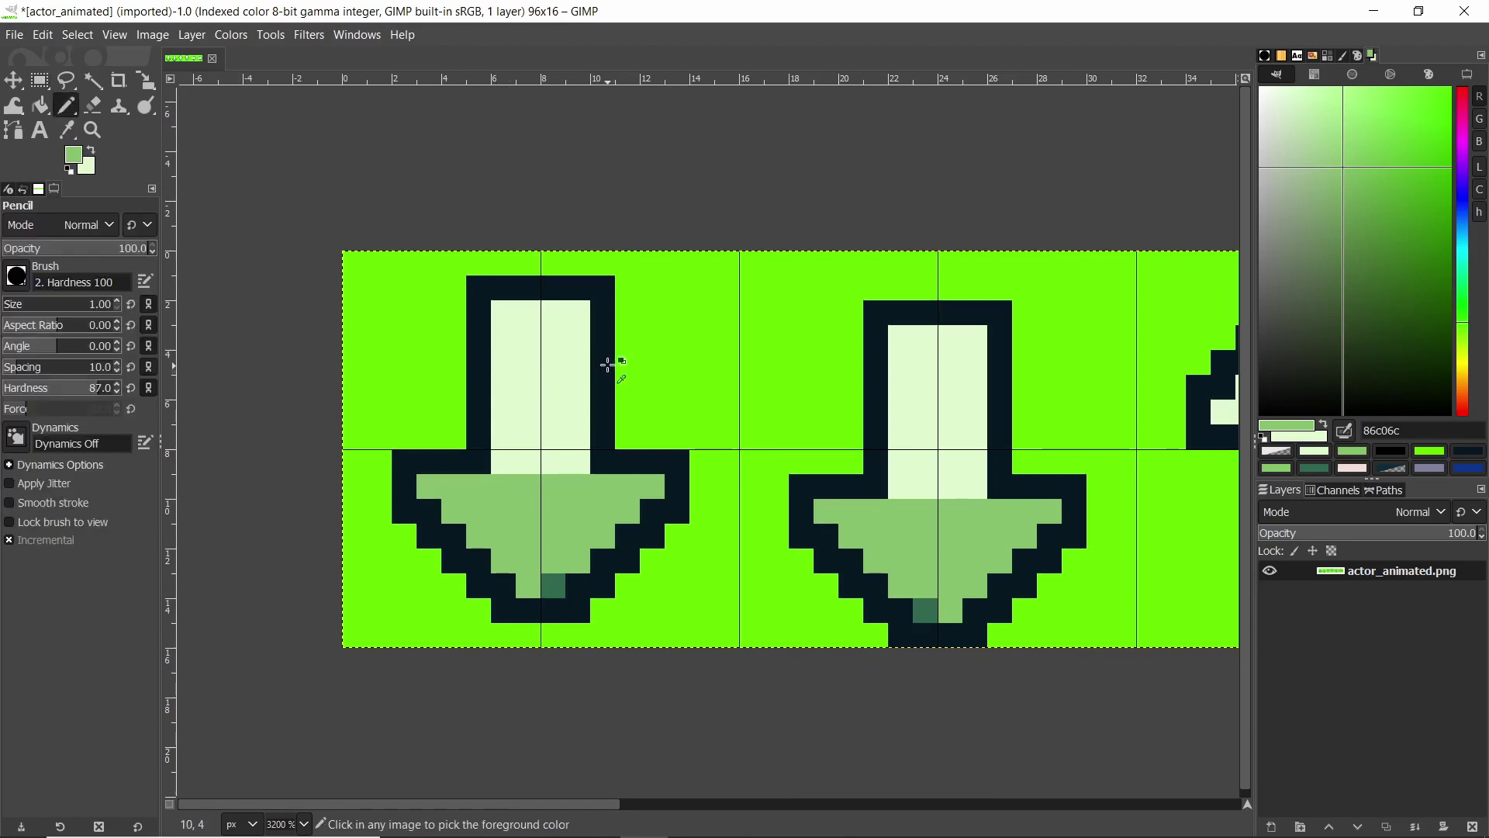
left_click(607, 363, "ctrl")
mouse_move(457, 305)
left_mouse_down()
mouse_move(414, 318)
mouse_move(404, 392)
left_mouse_up()
key("ctrl+z")
Paint over all six arrows in bright green 65ff00 with an enlarged pencil.
scroll(577, 462, "down", 4, "ctrl")
left_click(618, 433, "ctrl")
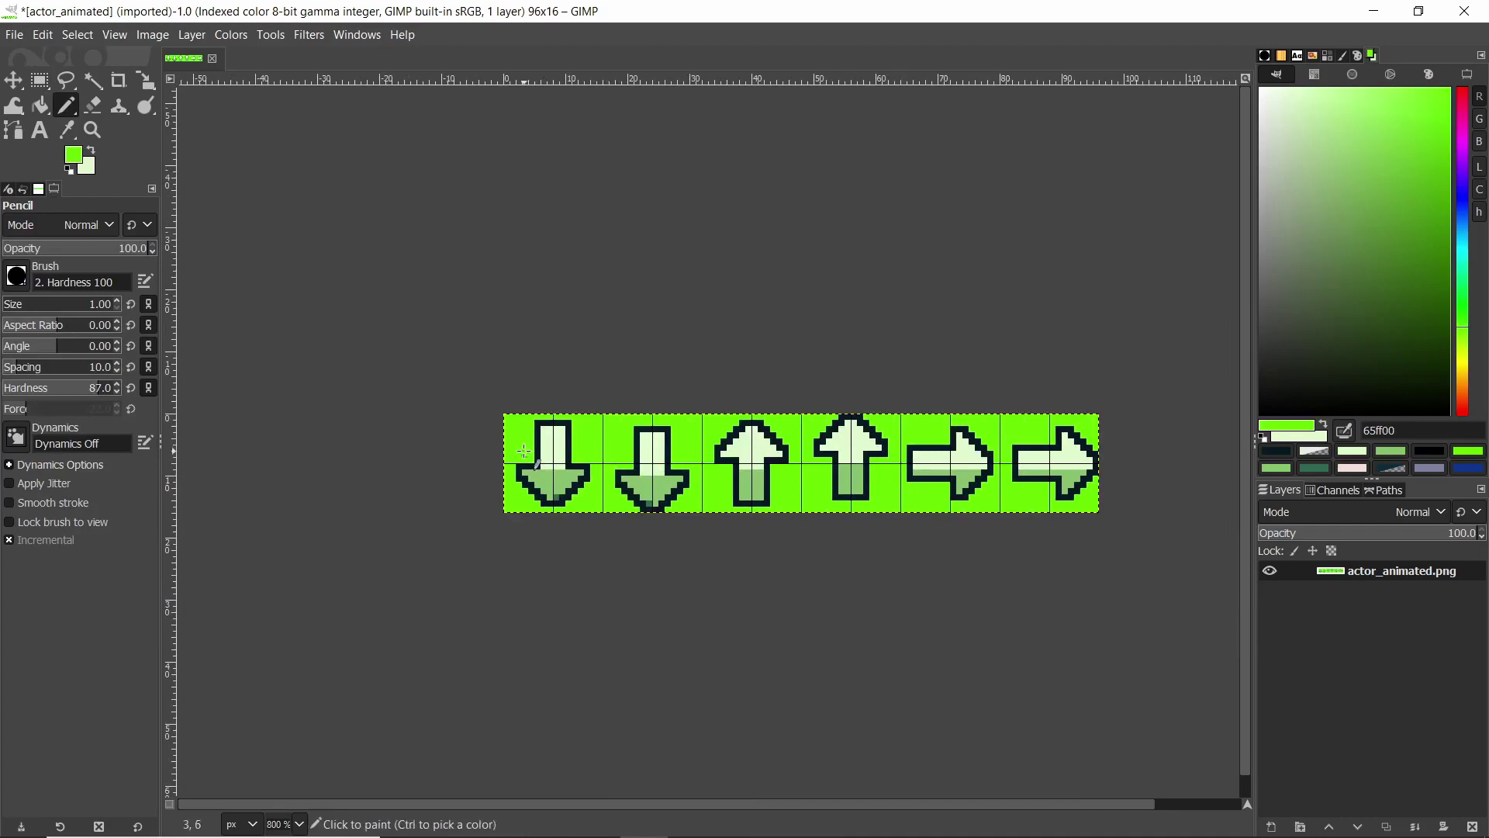
key("bracketright")
key("bracketright")
key("bracketright")
key("bracketright")
key("bracketright")
key("bracketright")
key("bracketright")
key("bracketright")
key("bracketright")
key("bracketright")
key("bracketright")
key("bracketright")
key("bracketright")
key("bracketright")
key("bracketright")
key("bracketright")
key("bracketright")
mouse_move(538, 456)
left_mouse_down()
mouse_move(804, 451)
mouse_move(1047, 491)
left_mouse_up()
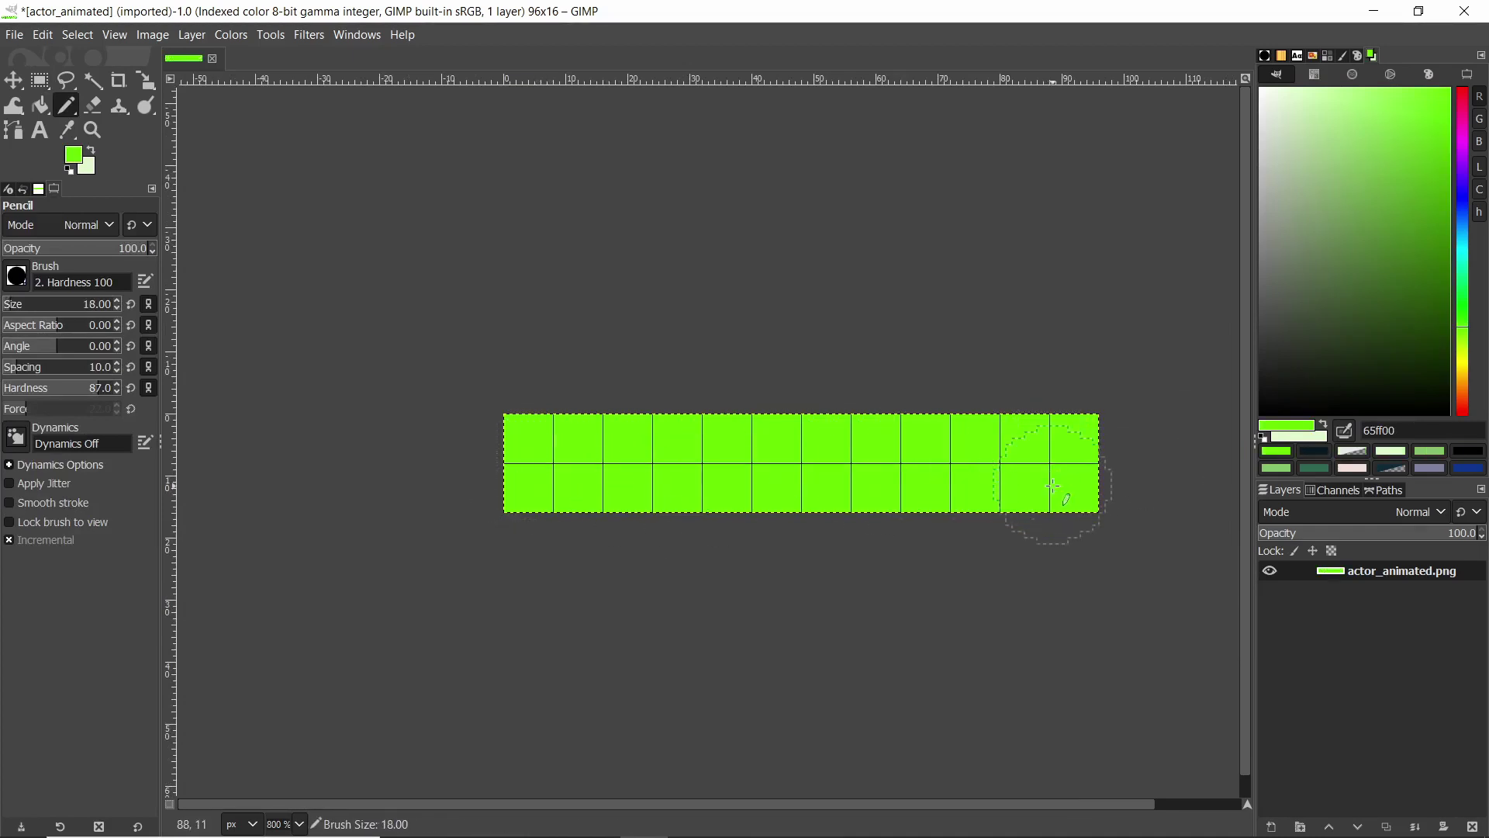
Add a new transparent layer and pick dark navy 071821 as the drawing colour.
left_click(1273, 827)
left_click(1356, 810)
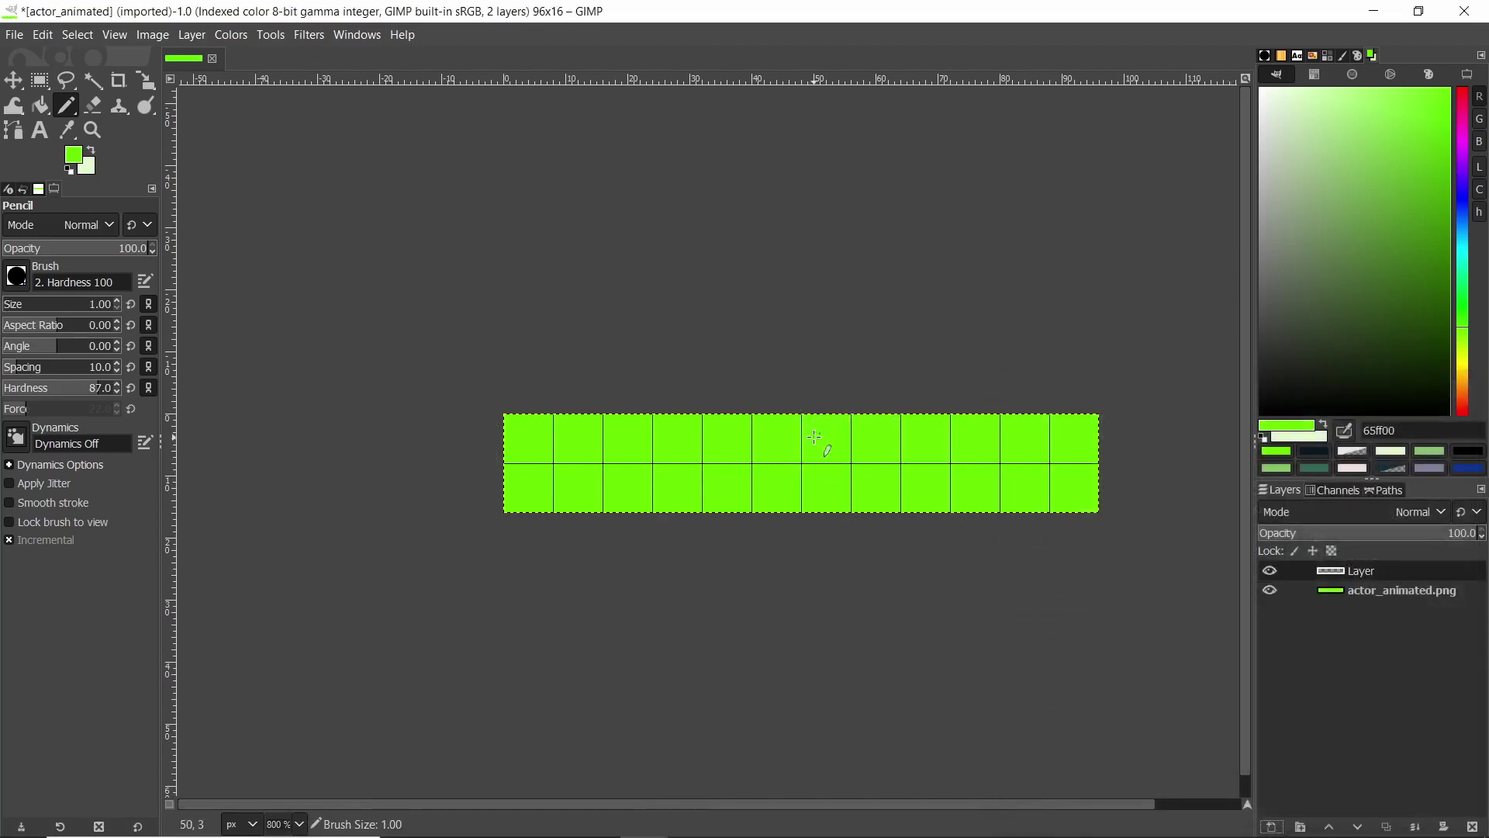
left_click(1328, 452)
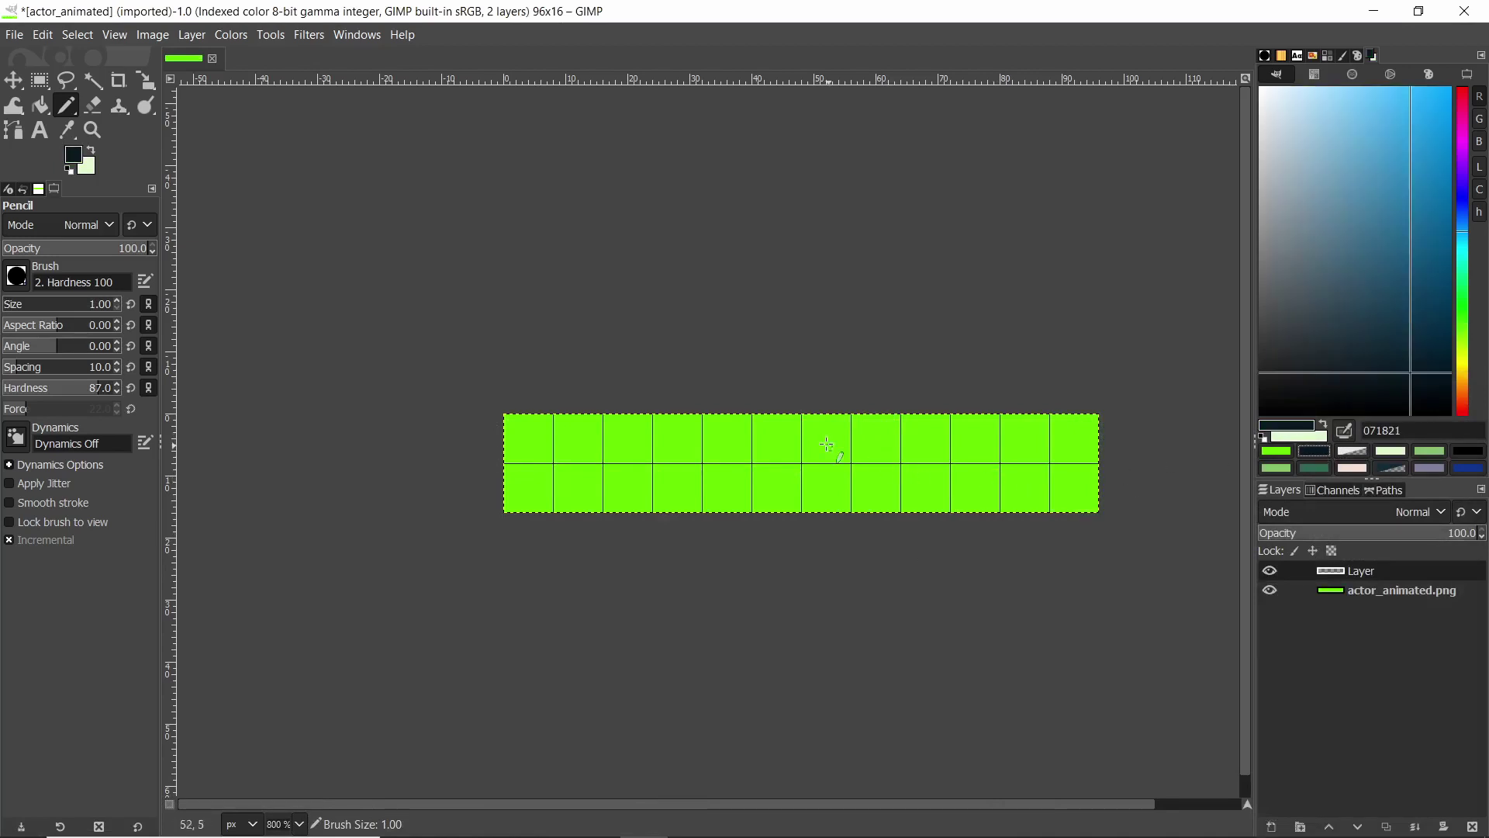
scroll(539, 432, "up", 4, "ctrl")
scroll(622, 466, "up", 1, "ctrl")
scroll(625, 474, "down", 1, "ctrl")
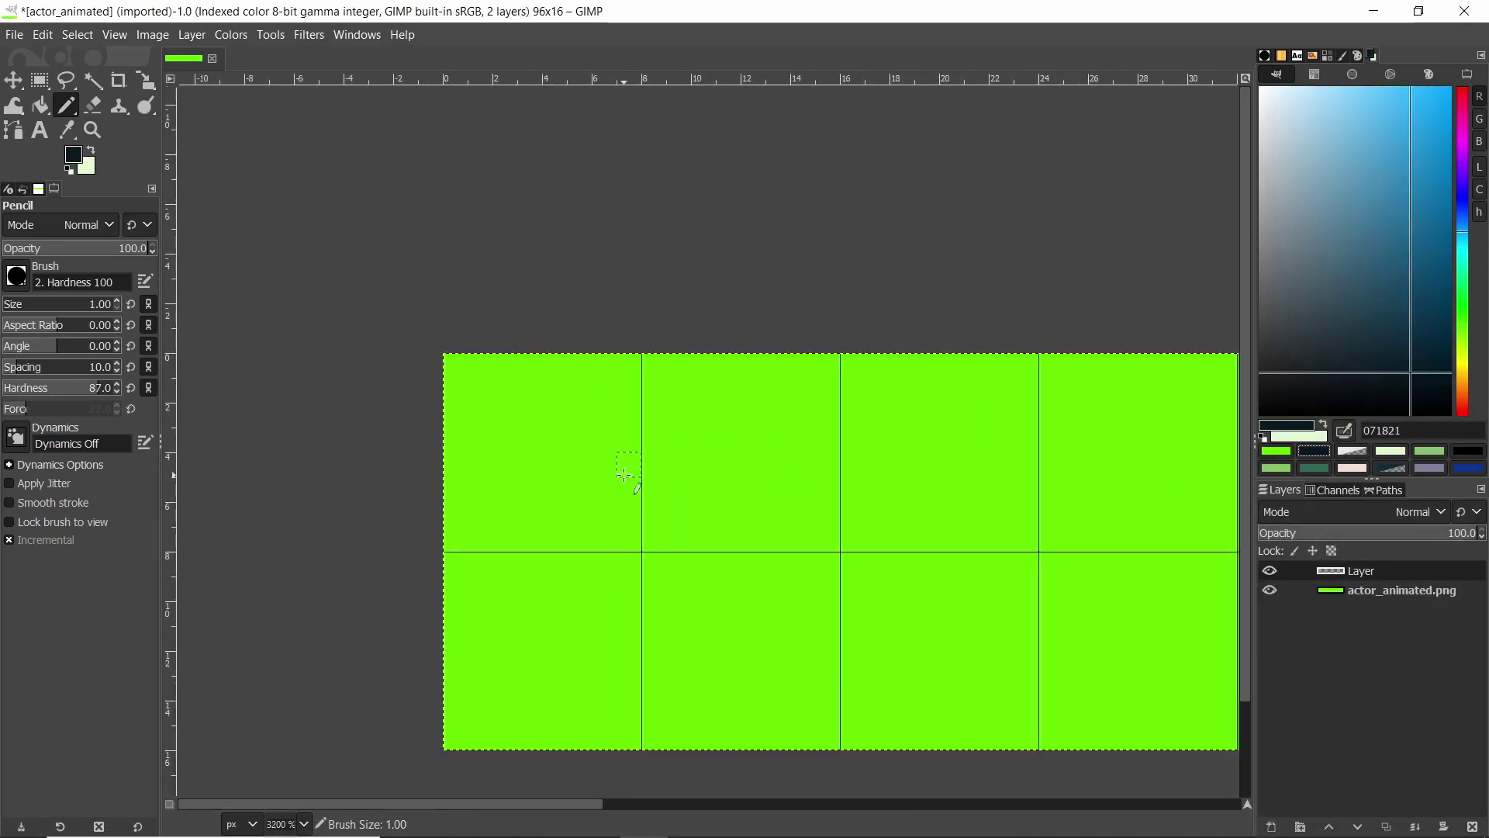
scroll(657, 618, "down", 3)
Draw a filled round navy head and pencil the body down to the frame bottom.
mouse_move(520, 339)
left_mouse_down()
mouse_move(723, 284)
mouse_move(788, 332)
mouse_move(807, 446)
mouse_move(754, 521)
mouse_move(650, 525)
mouse_move(568, 485)
mouse_move(539, 394)
mouse_move(551, 330)
mouse_move(527, 339)
mouse_move(546, 354)
mouse_move(540, 338)
mouse_move(517, 352)
mouse_move(530, 440)
mouse_move(588, 477)
left_mouse_up()
scroll(523, 341, "down", 3, "ctrl")
scroll(519, 351, "up", 2, "ctrl")
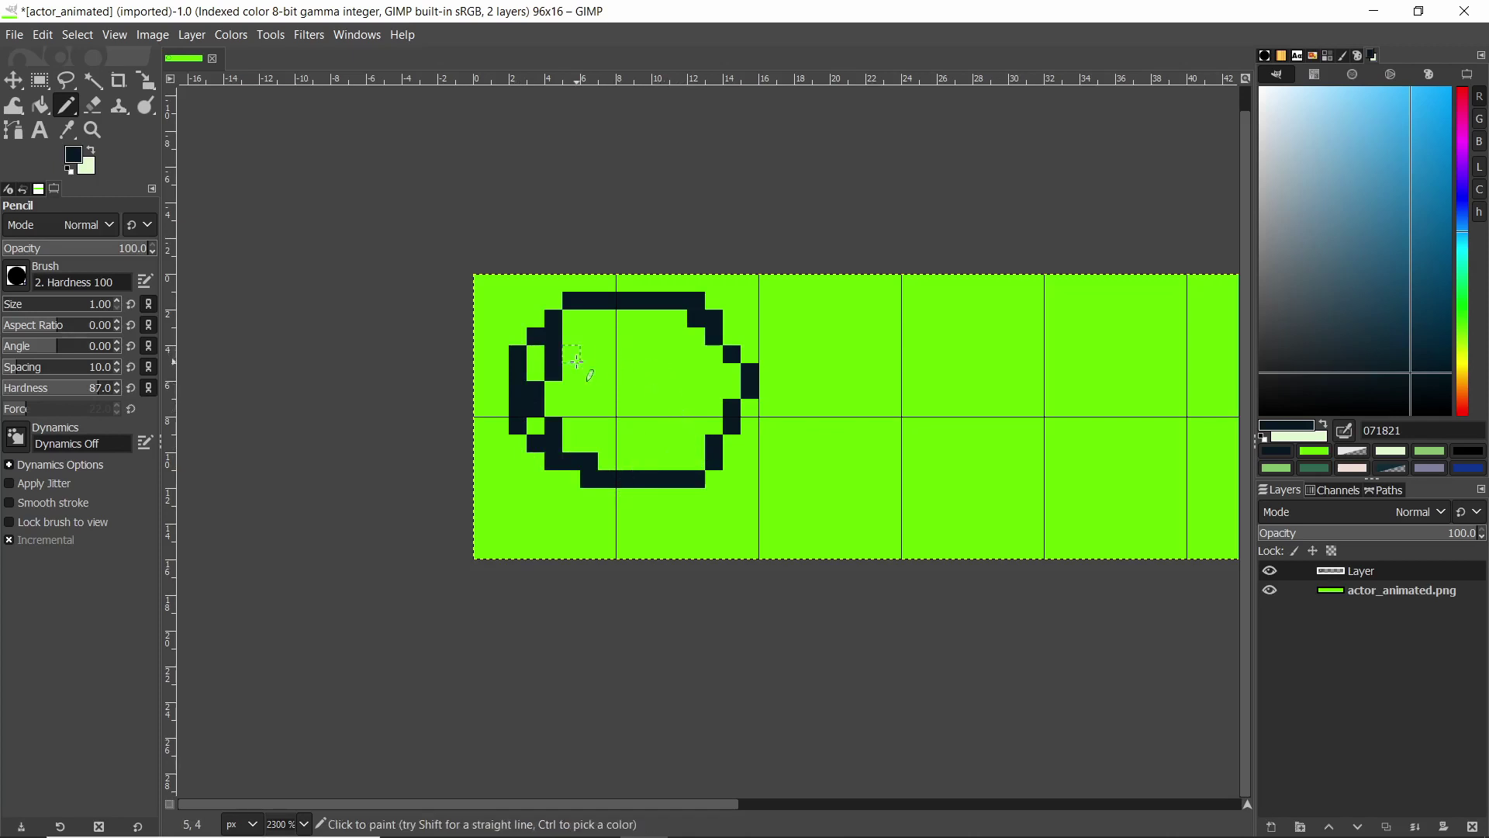
mouse_move(536, 362)
left_mouse_down()
mouse_move(535, 407)
mouse_move(590, 425)
mouse_move(552, 430)
left_mouse_up()
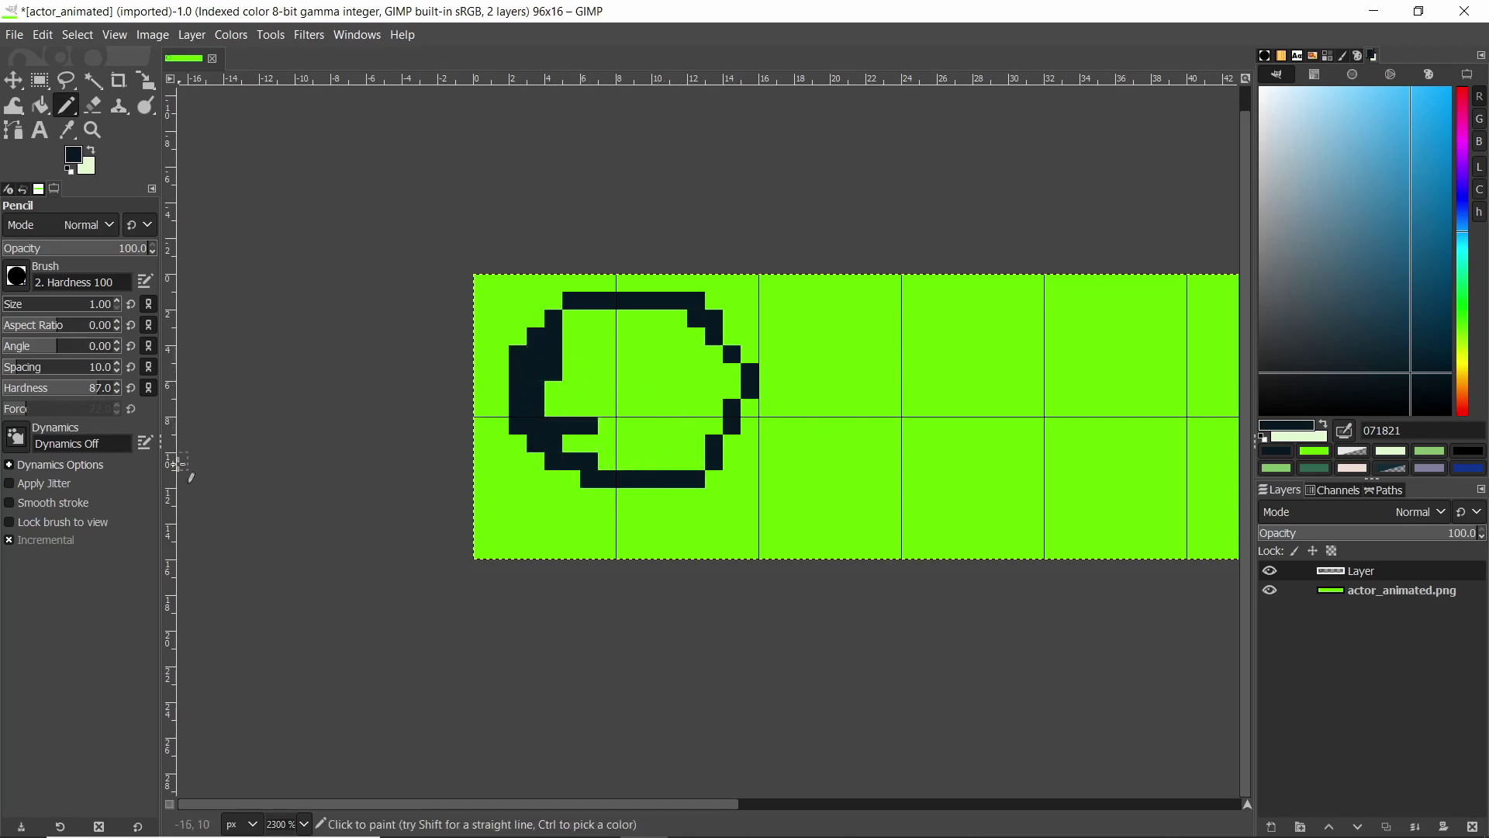
key("shift+b")
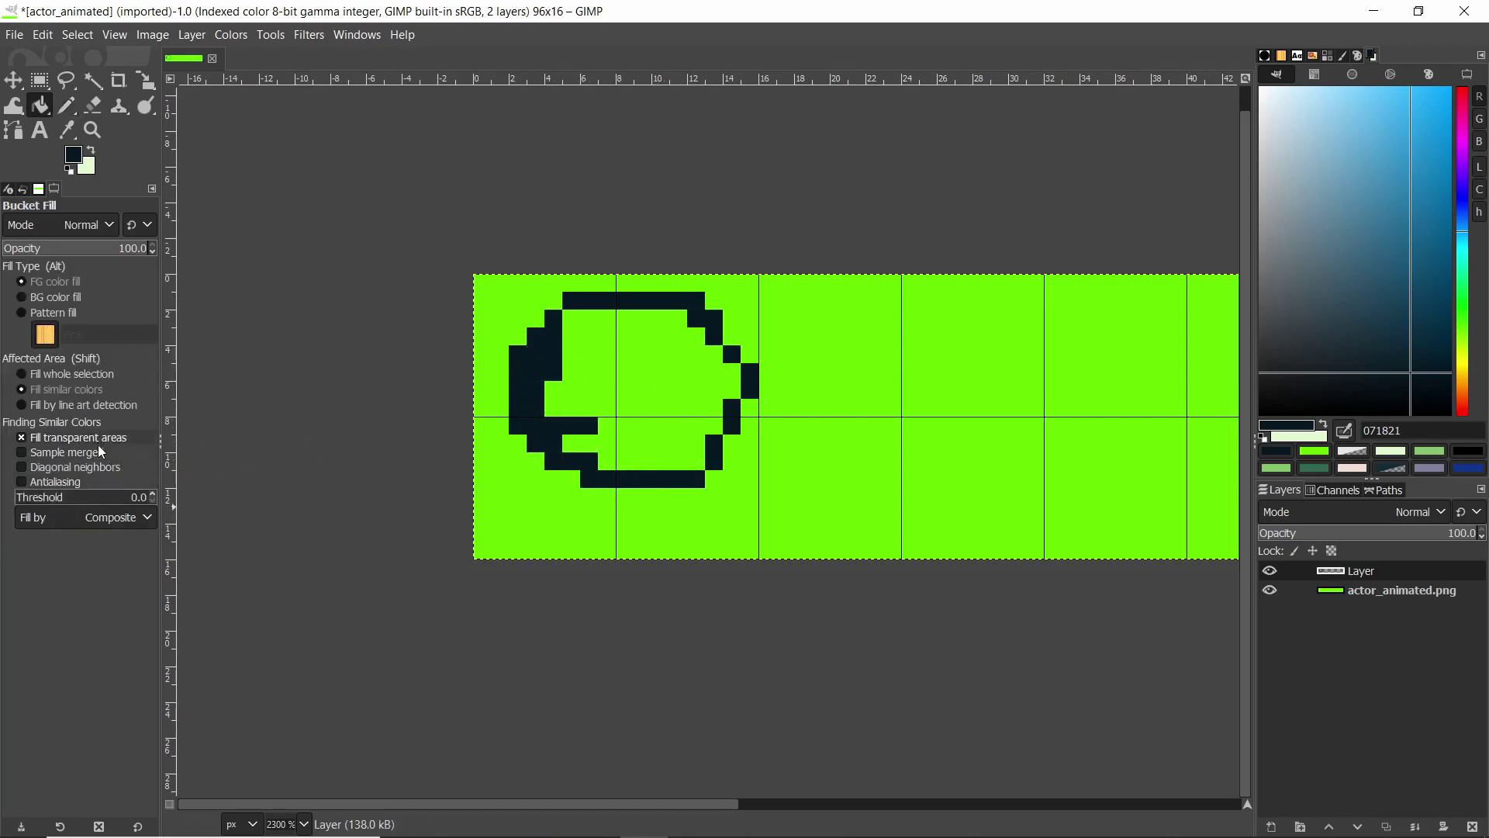
left_click(661, 411)
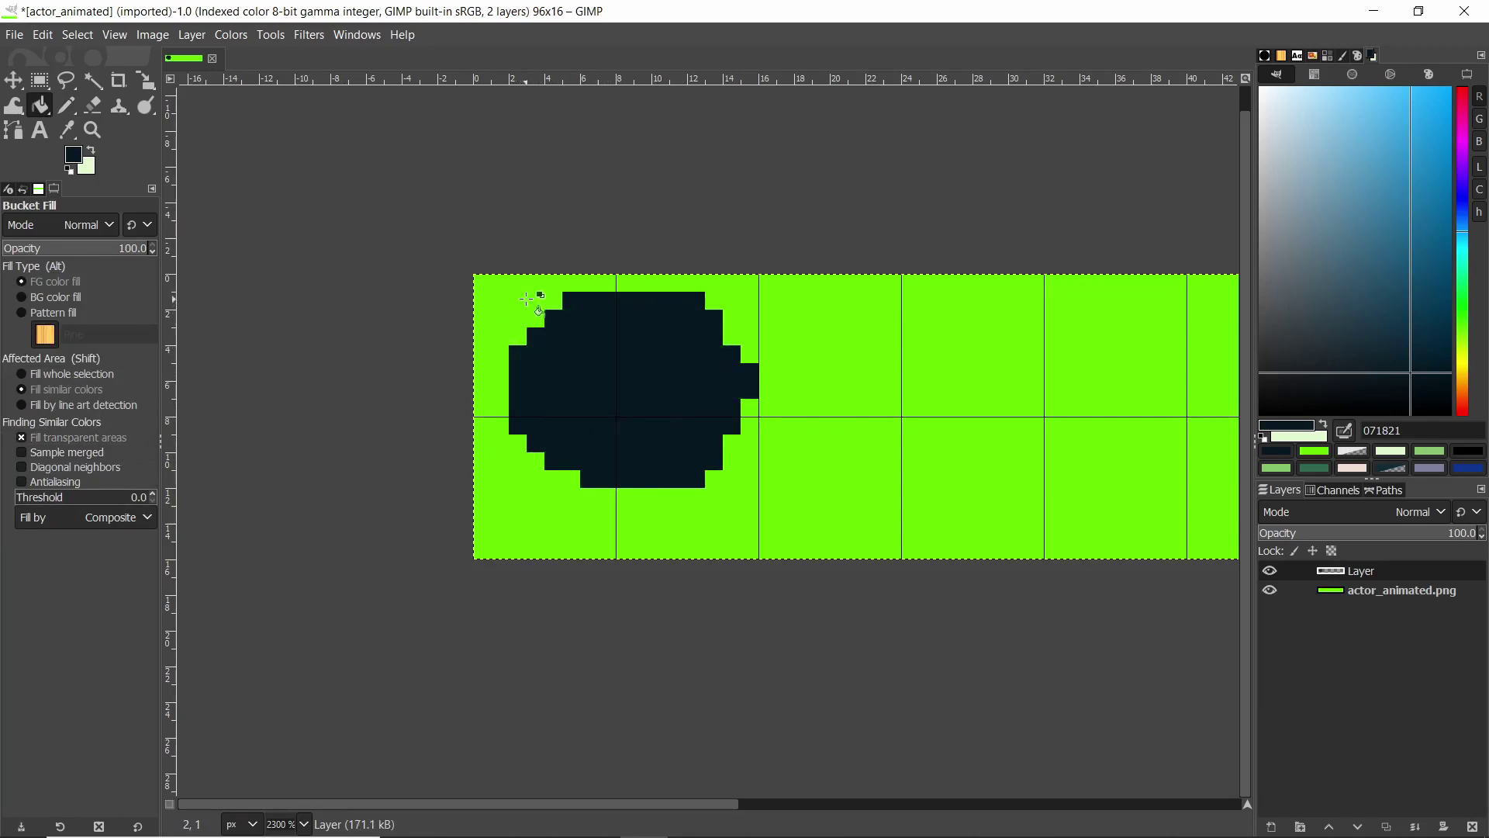
key("n")
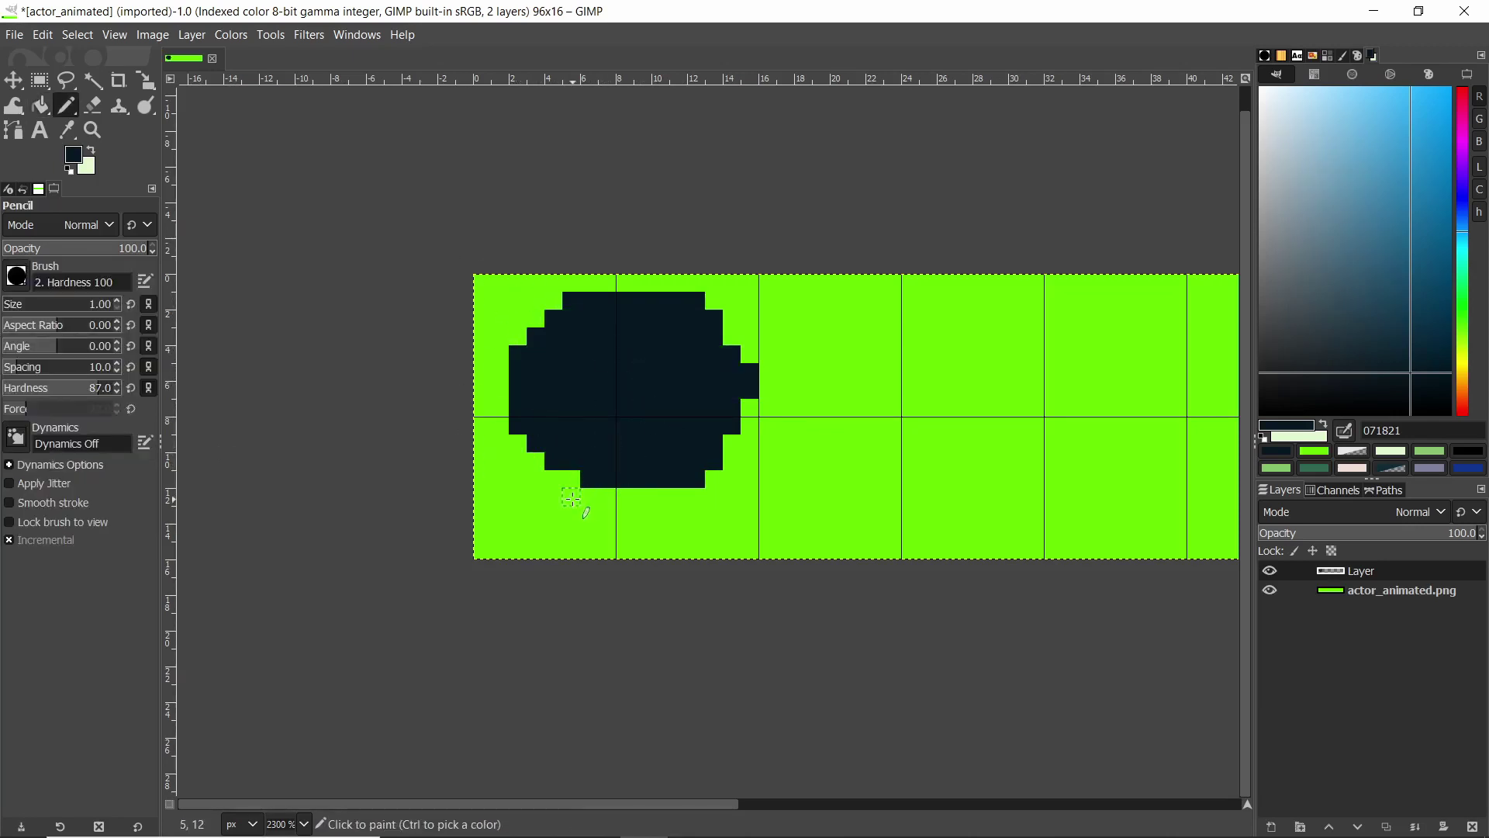
mouse_move(589, 497)
left_mouse_down()
mouse_move(574, 516)
mouse_move(591, 550)
mouse_move(602, 489)
mouse_move(608, 545)
left_mouse_up()
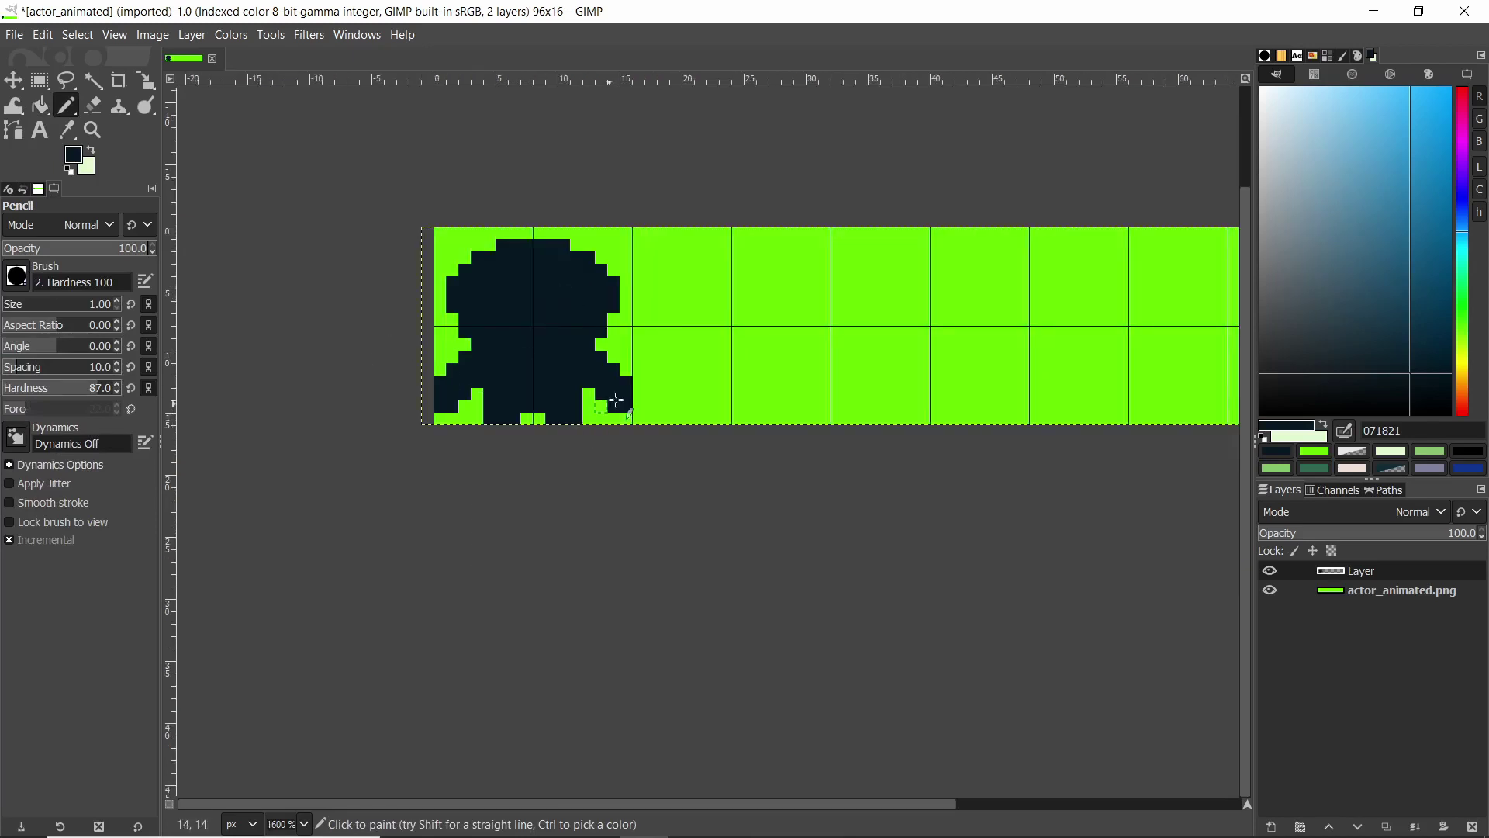
Add a pixel to the right leg and erase pixels to separate the arms.
left_click(602, 405)
scroll(594, 355, "up", 2, "ctrl")
key("shift+e")
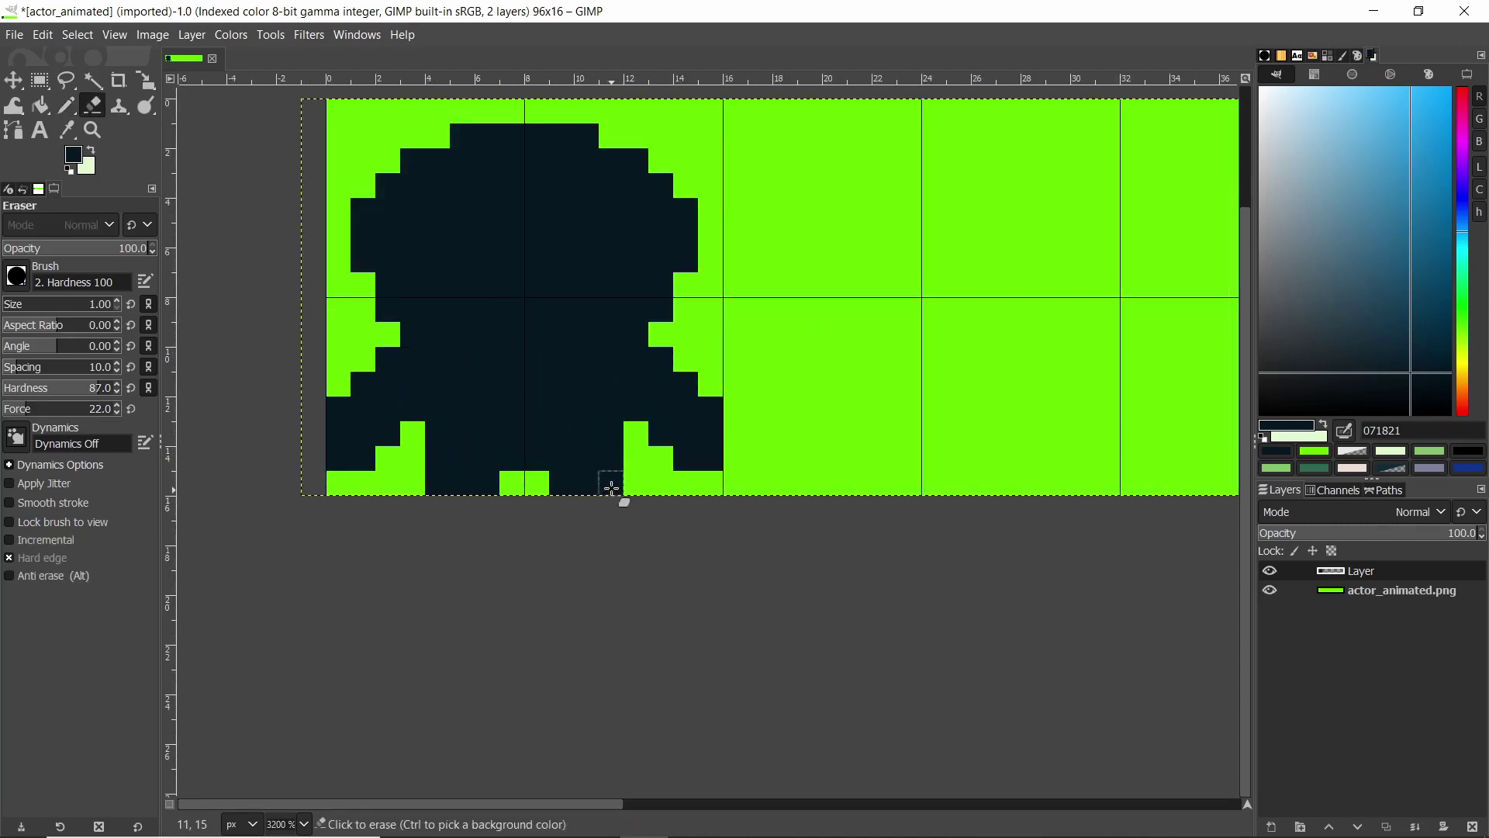
mouse_move(611, 486)
left_mouse_down()
mouse_move(620, 404)
mouse_move(712, 456)
mouse_move(684, 379)
mouse_move(679, 420)
mouse_move(640, 361)
left_mouse_up()
key("n")
scroll(434, 481, "down", 4, "ctrl")
scroll(555, 536, "up", 1, "ctrl")
scroll(555, 537, "down", 2, "ctrl")
scroll(535, 434, "up", 5, "ctrl")
scroll(388, 372, "up", 2)
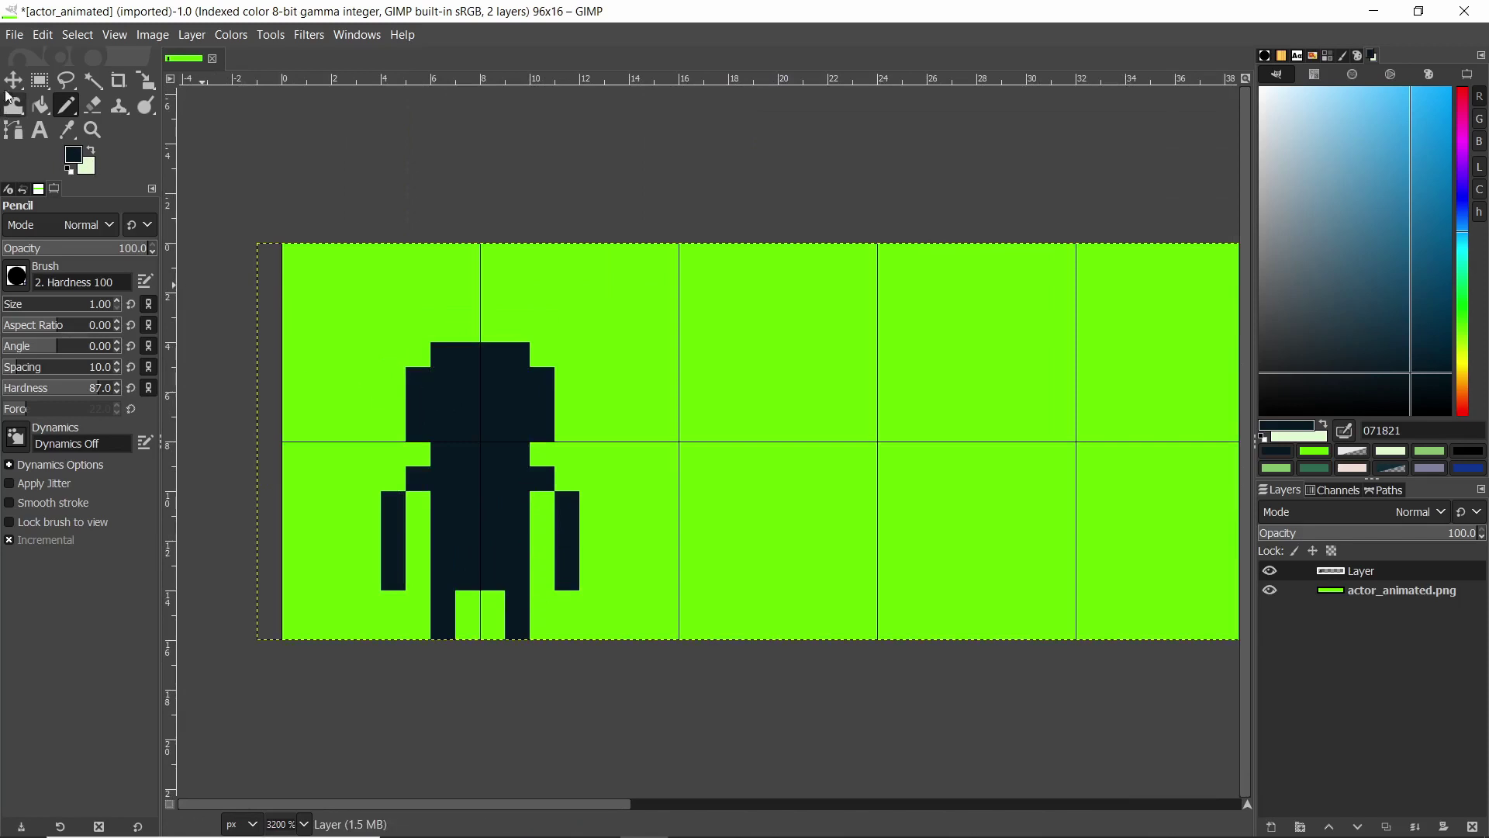
Cut and paste the whole figure, move it up 2 px, and anchor it.
left_click(39, 80)
mouse_move(332, 293)
left_mouse_down()
mouse_move(386, 406)
mouse_move(646, 765)
left_mouse_up()
key("ctrl+x")
key("ctrl+v")
left_click_drag(500, 457, 500, 407)
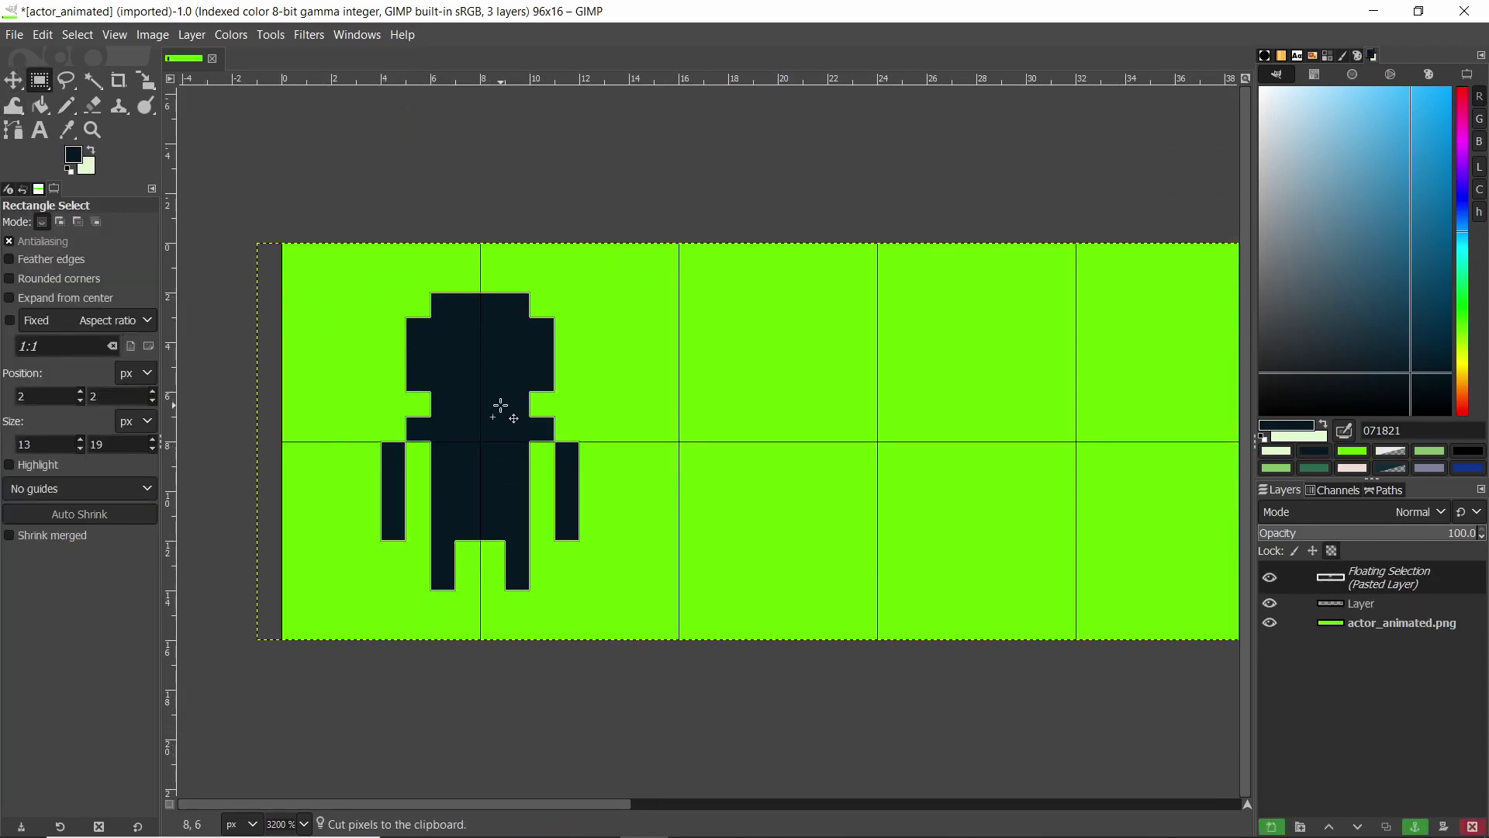
left_click(838, 426)
scroll(641, 433, "down", 4, "ctrl")
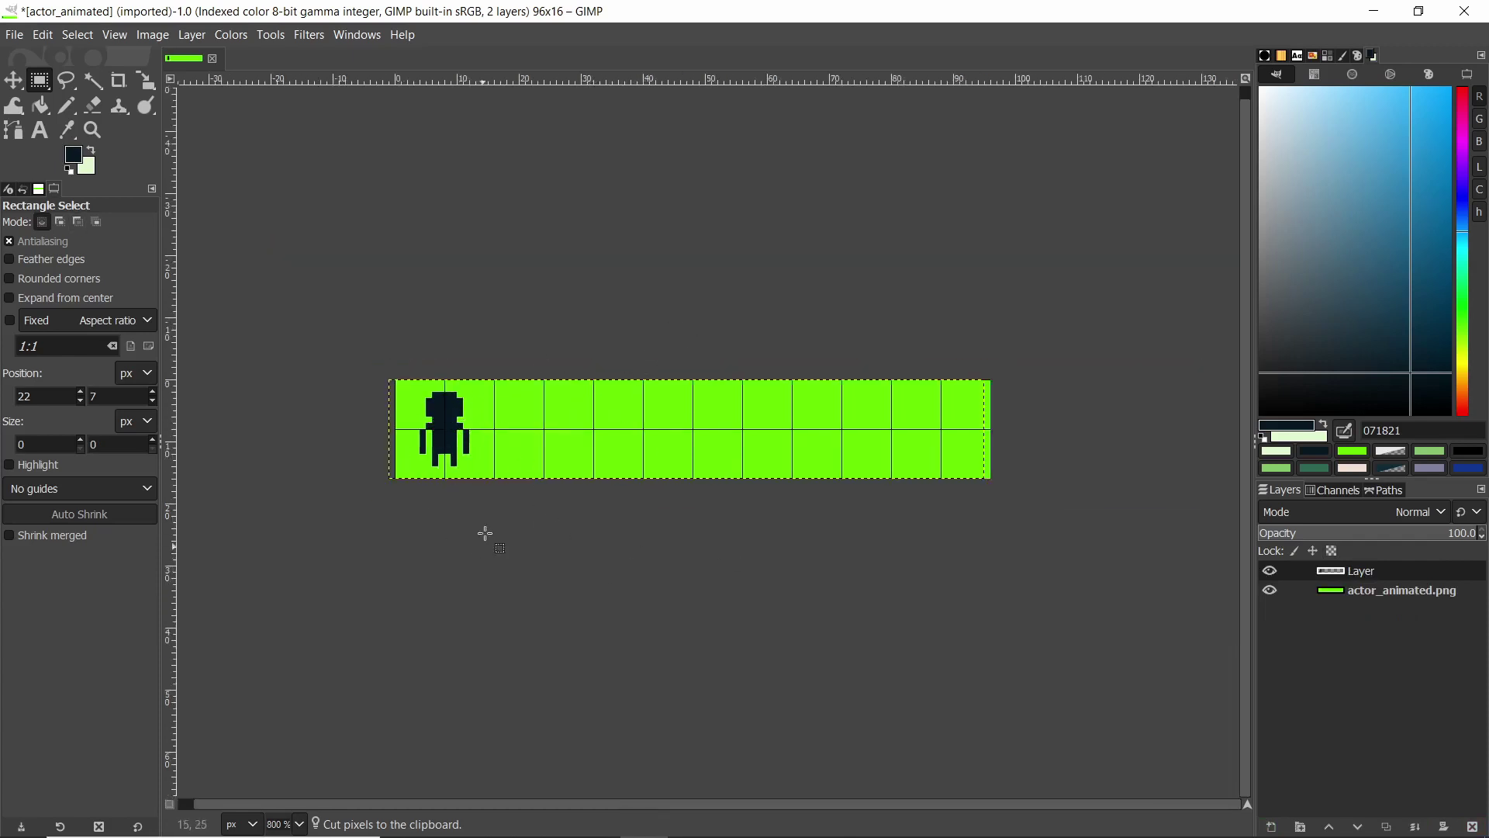
scroll(488, 412, "up", 5, "ctrl")
scroll(433, 475, "down", 5, "ctrl")
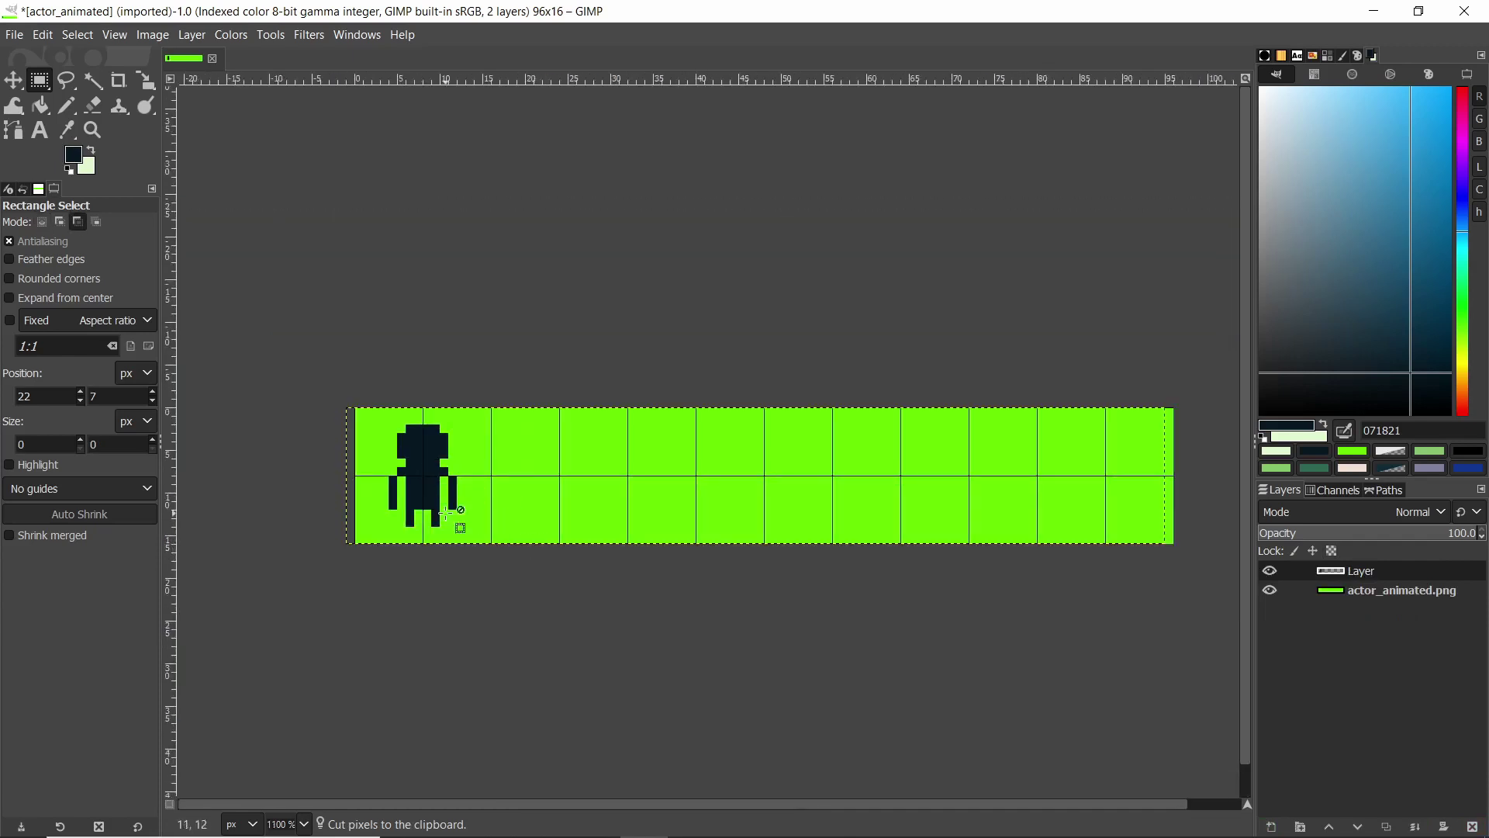
scroll(411, 485, "up", 1, "ctrl")
scroll(465, 512, "up", 3, "ctrl")
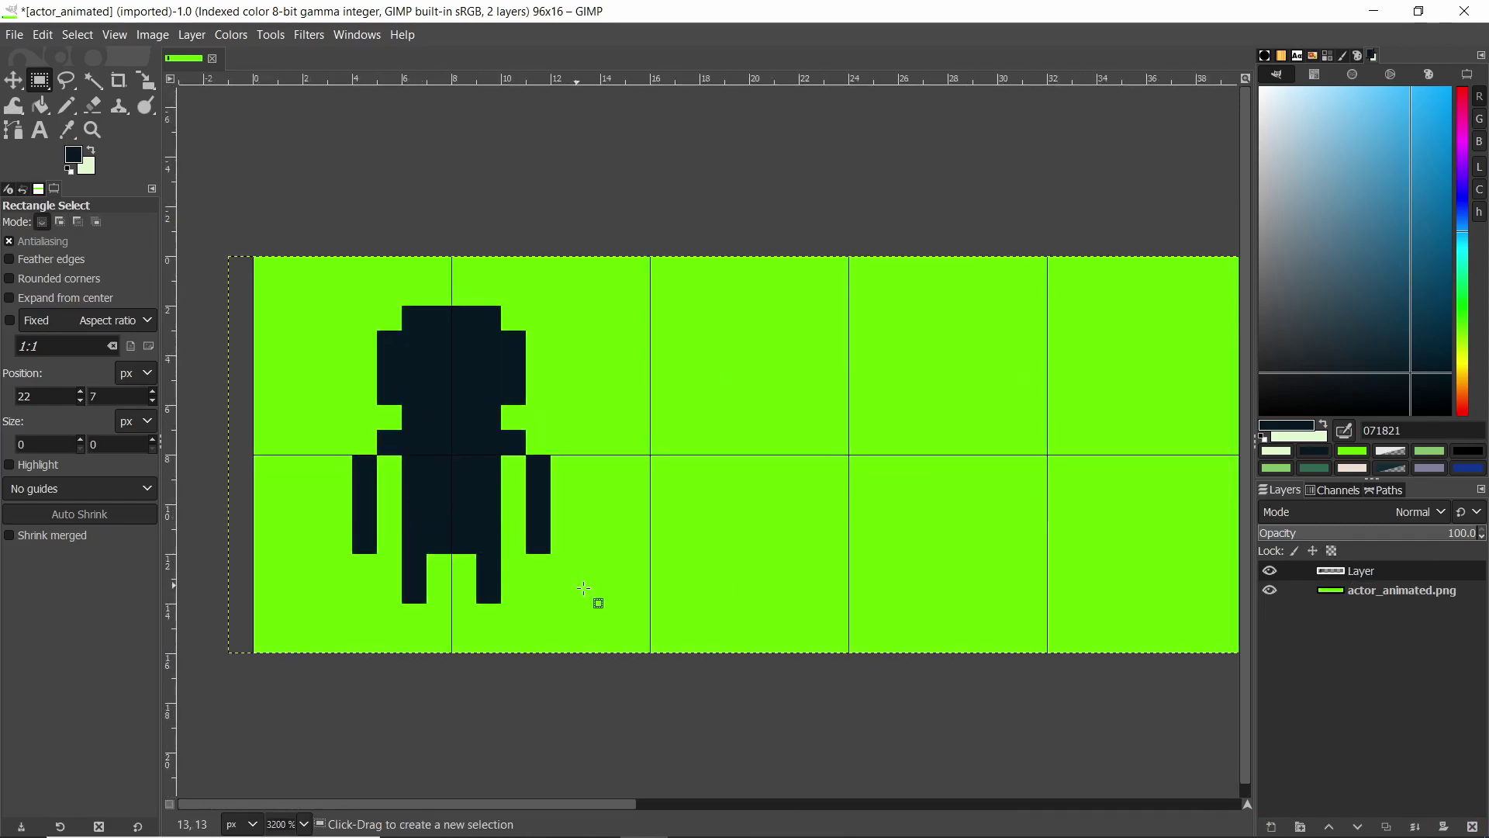
scroll(457, 474, "down", 2, "ctrl")
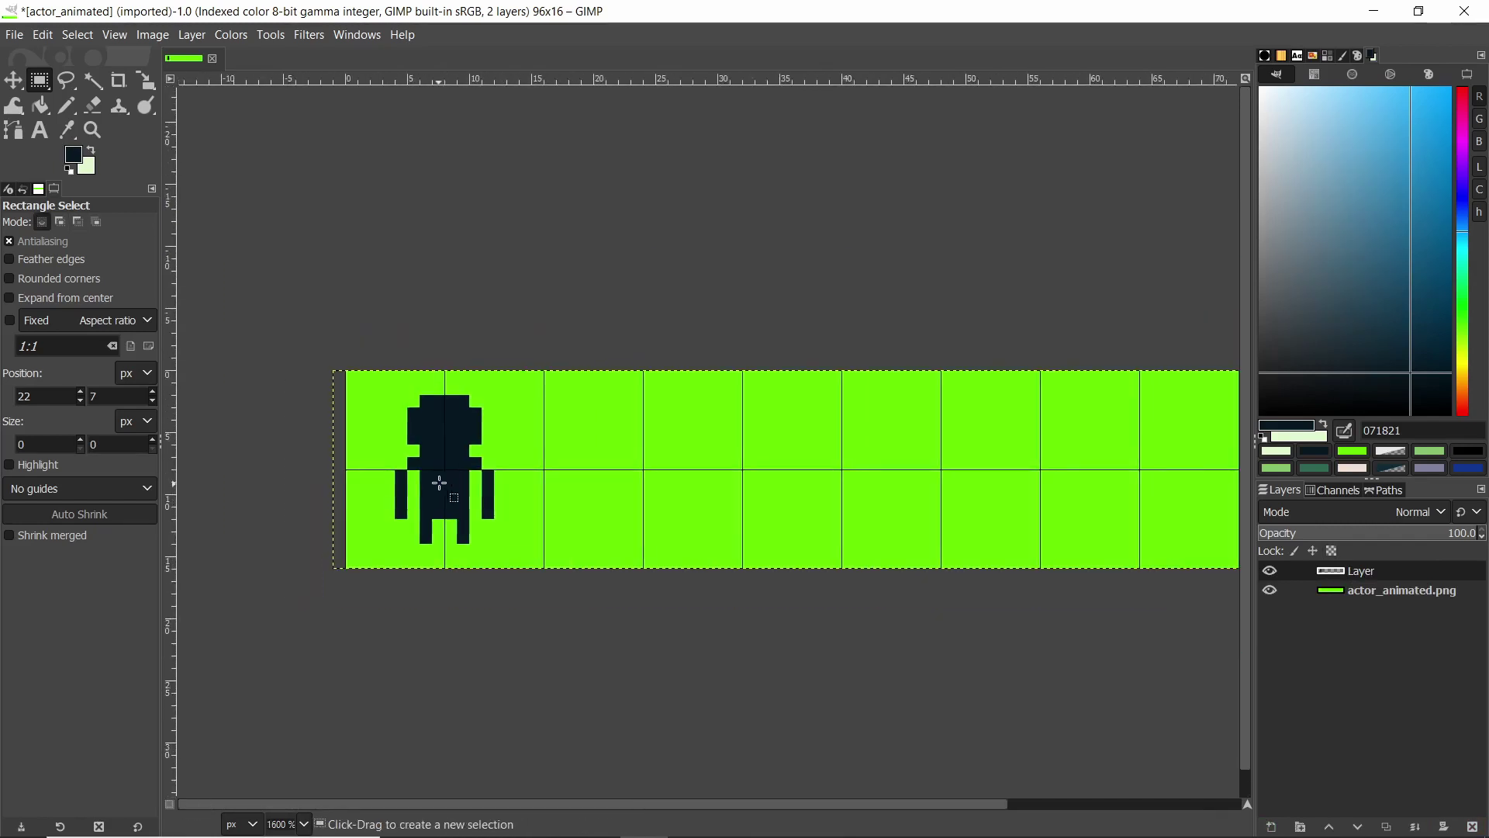
scroll(439, 485, "up", 2, "ctrl")
Pencil the arms, shoulders and torso in light green 86c06c.
key("n")
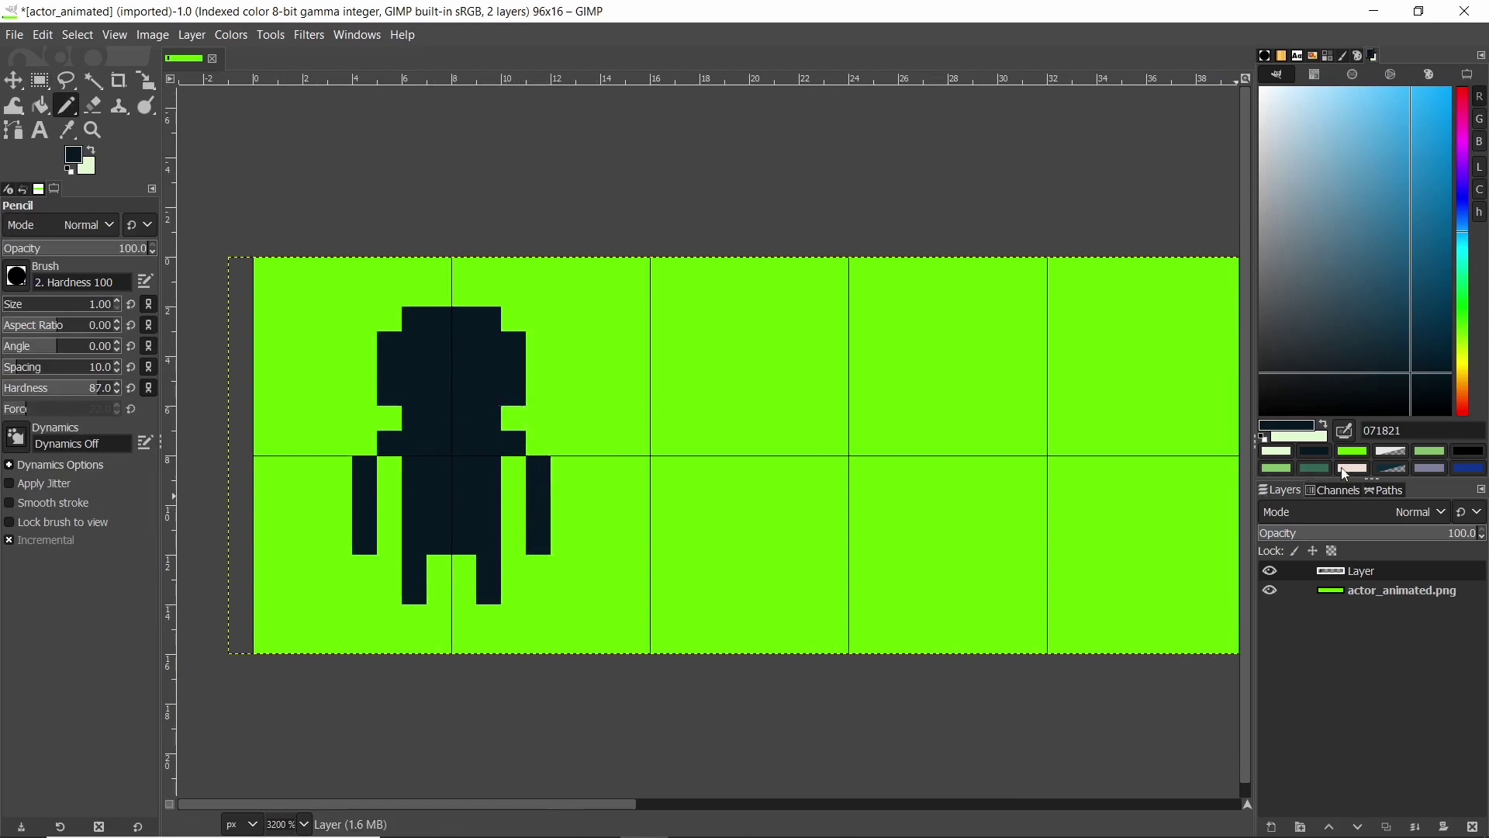
left_click(1443, 453)
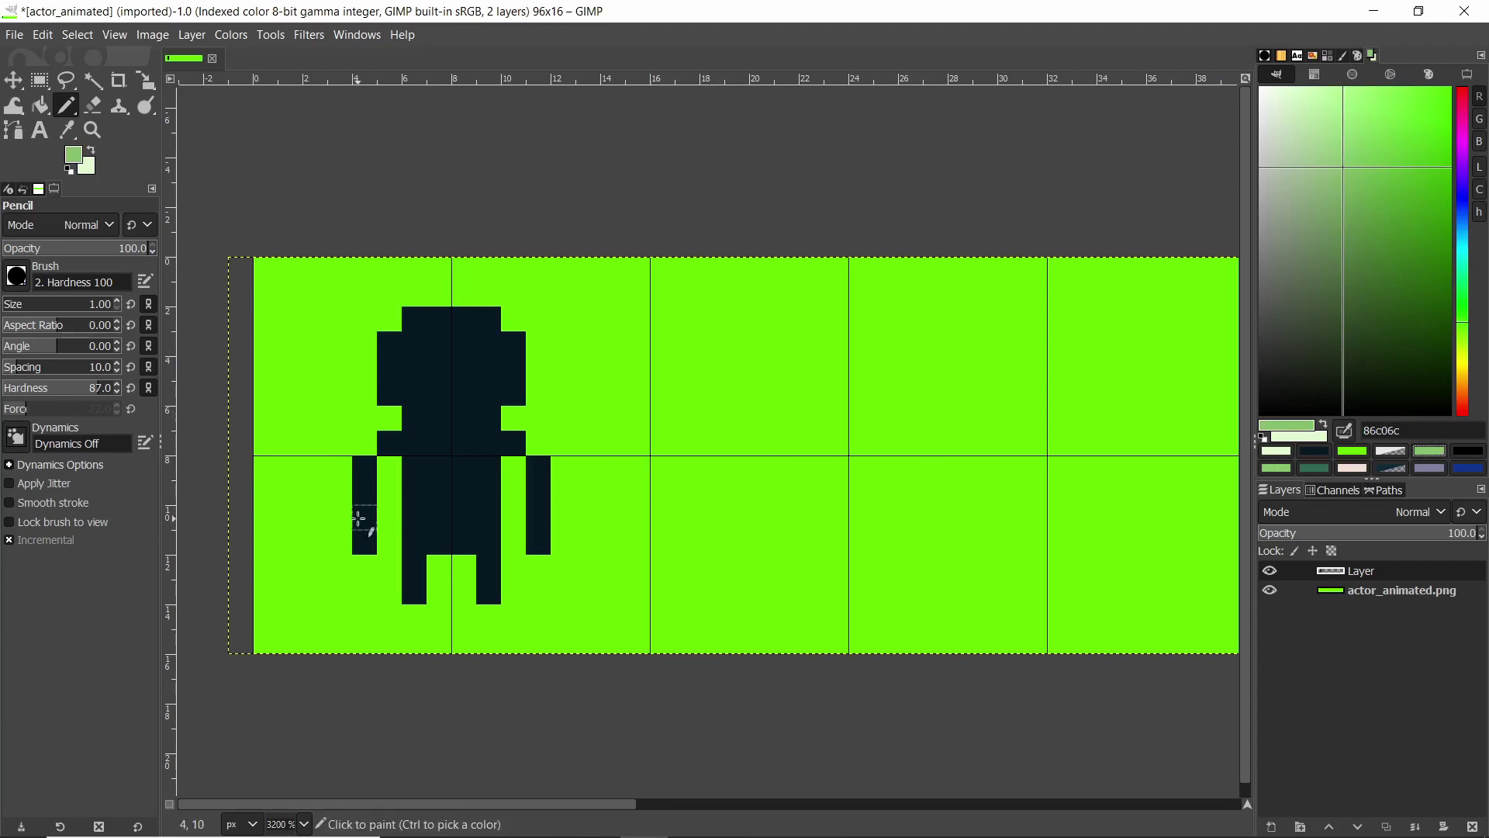
scroll(446, 516, "up", 1, "ctrl")
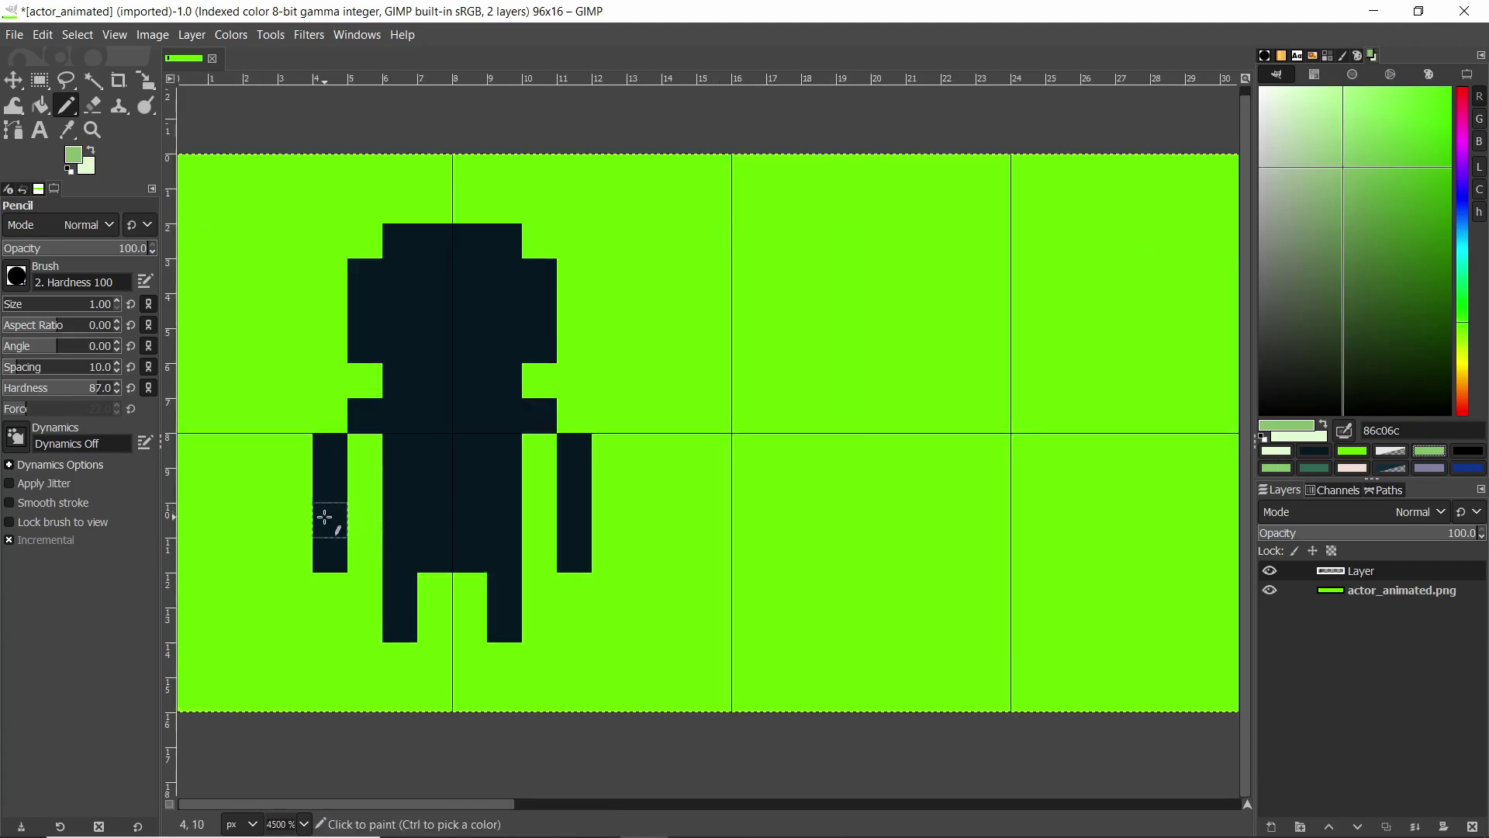
left_click_drag(325, 517, 331, 446)
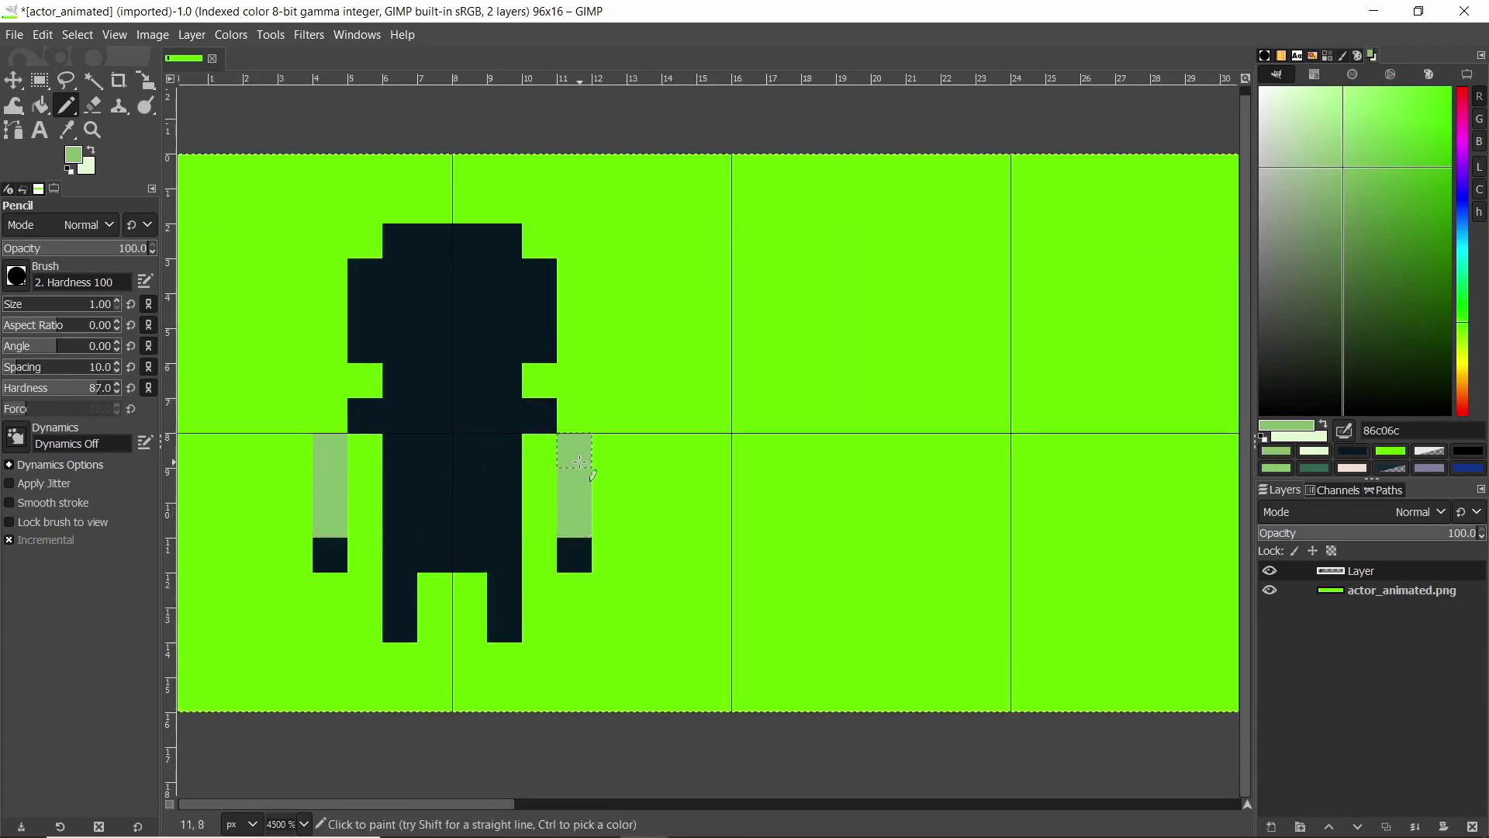
left_click(540, 415)
left_click(363, 416)
left_click(410, 414)
mouse_move(418, 409)
left_mouse_down()
mouse_move(496, 414)
mouse_move(408, 480)
mouse_move(456, 495)
mouse_move(486, 464)
mouse_move(454, 502)
mouse_move(497, 529)
left_mouse_up()
Paint both hands and the face in pale e0f8cf.
left_click(1312, 451)
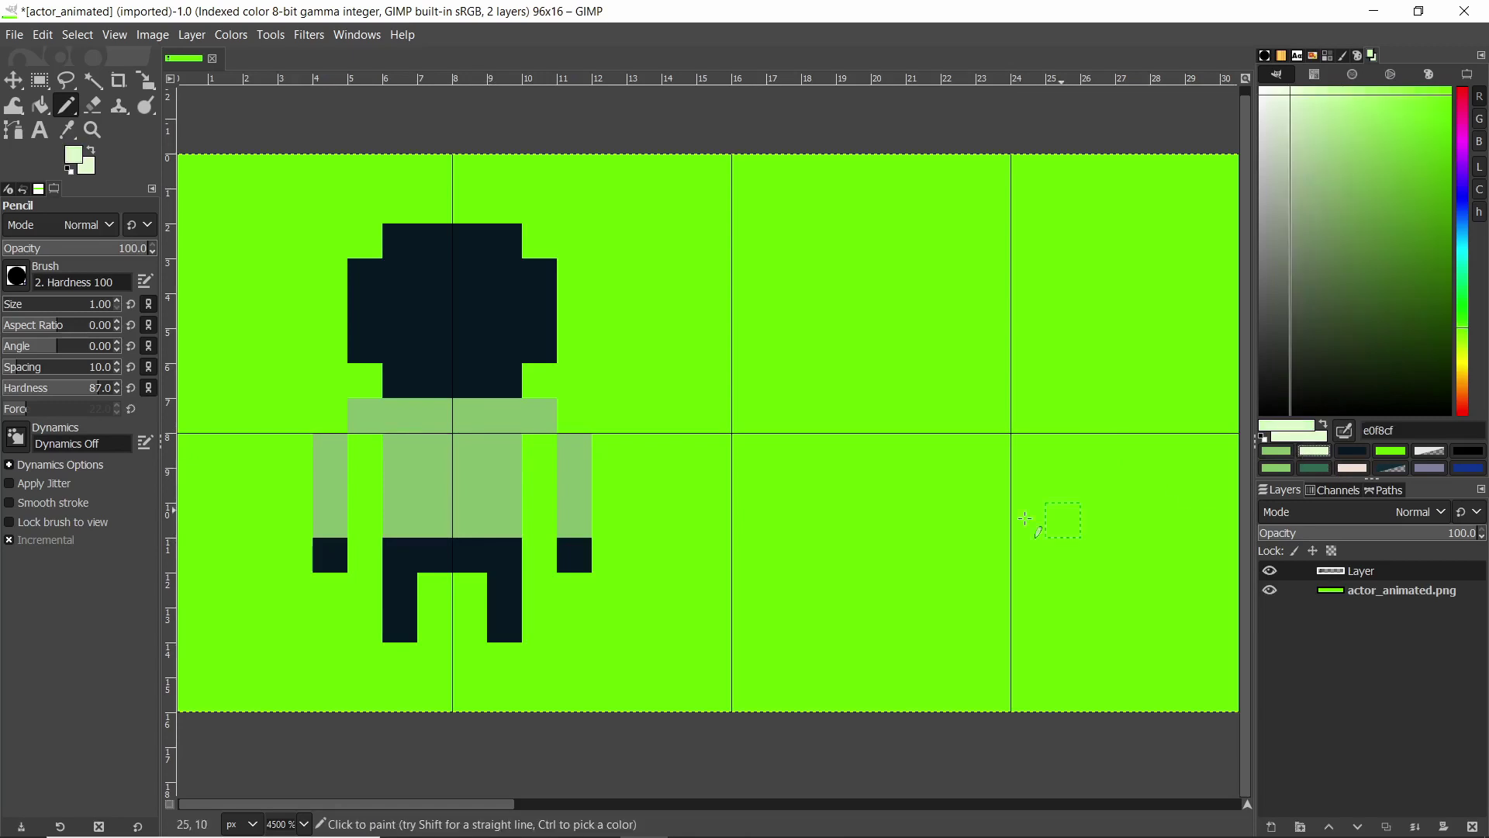
left_click(564, 566)
left_click(330, 555)
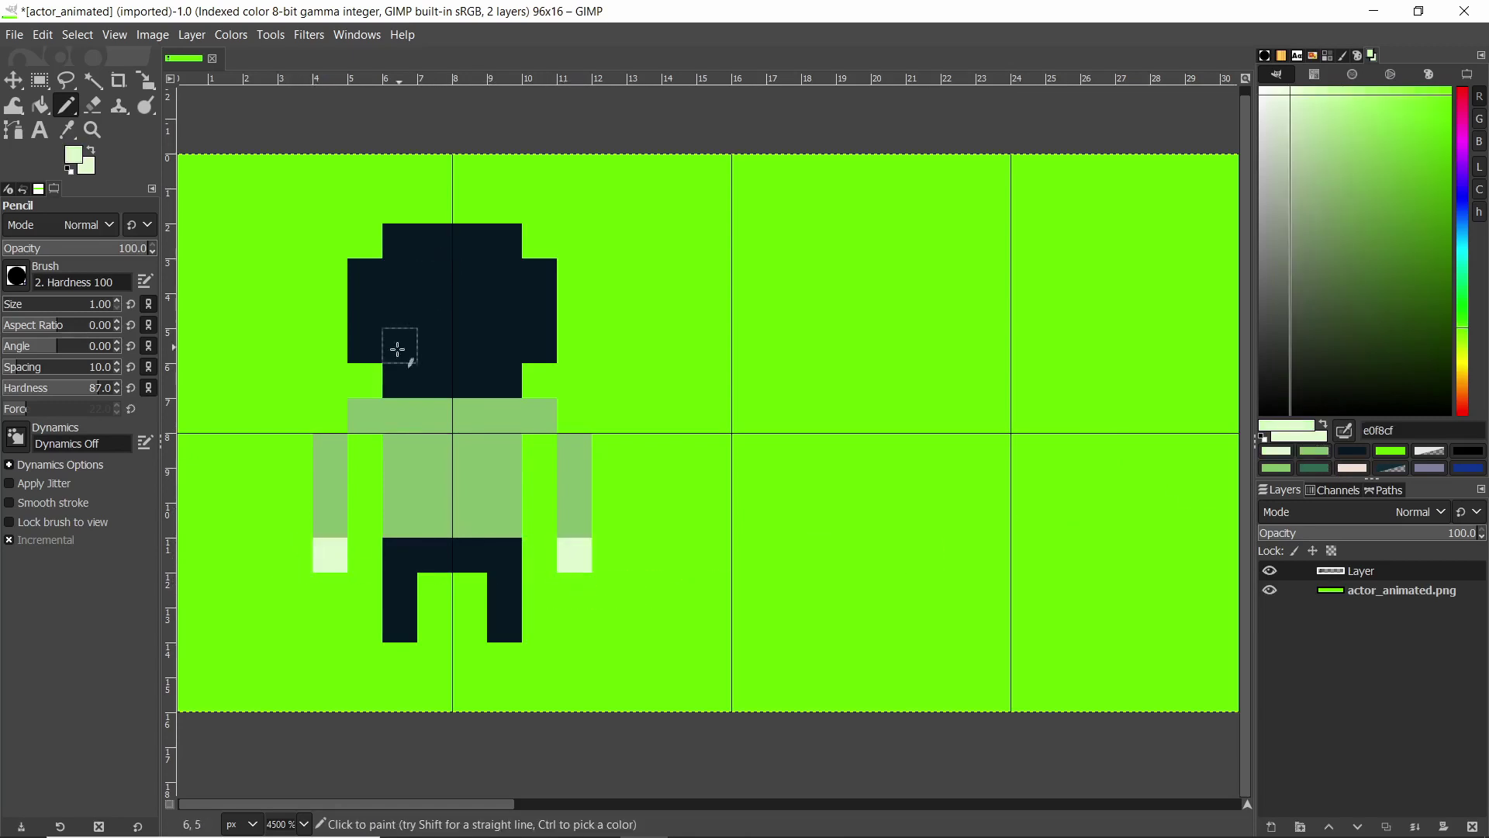
left_click(391, 372)
mouse_move(389, 371)
left_mouse_down()
mouse_move(506, 364)
mouse_move(527, 327)
mouse_move(516, 308)
mouse_move(375, 334)
mouse_move(370, 318)
mouse_move(413, 286)
mouse_move(504, 287)
left_mouse_up()
Try dark eye and mouth pixels in the hair colour, then undo them.
scroll(522, 374, "down", 4, "ctrl")
scroll(518, 366, "up", 4, "ctrl")
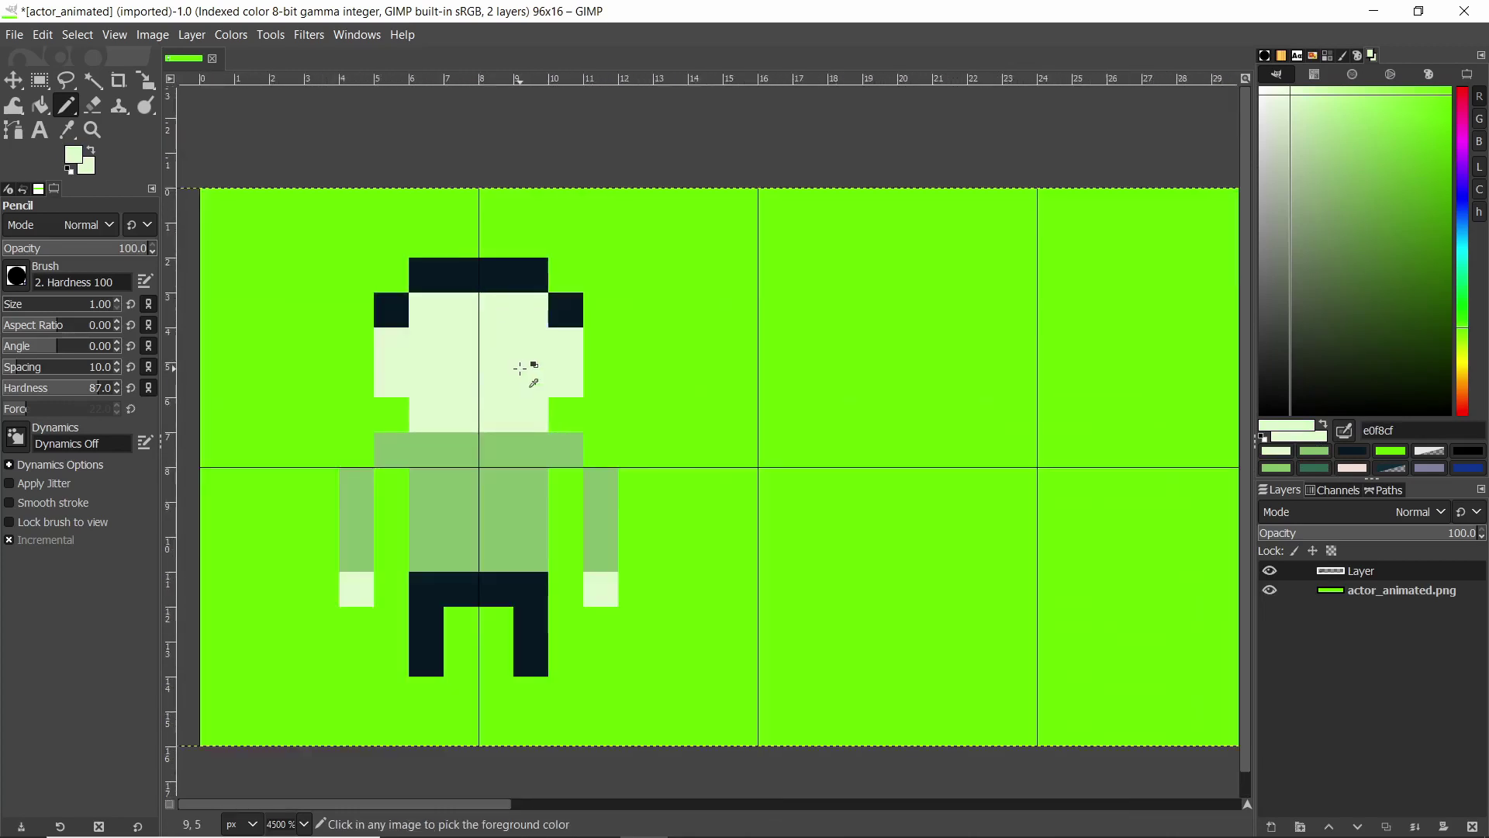
left_click(446, 290, "ctrl")
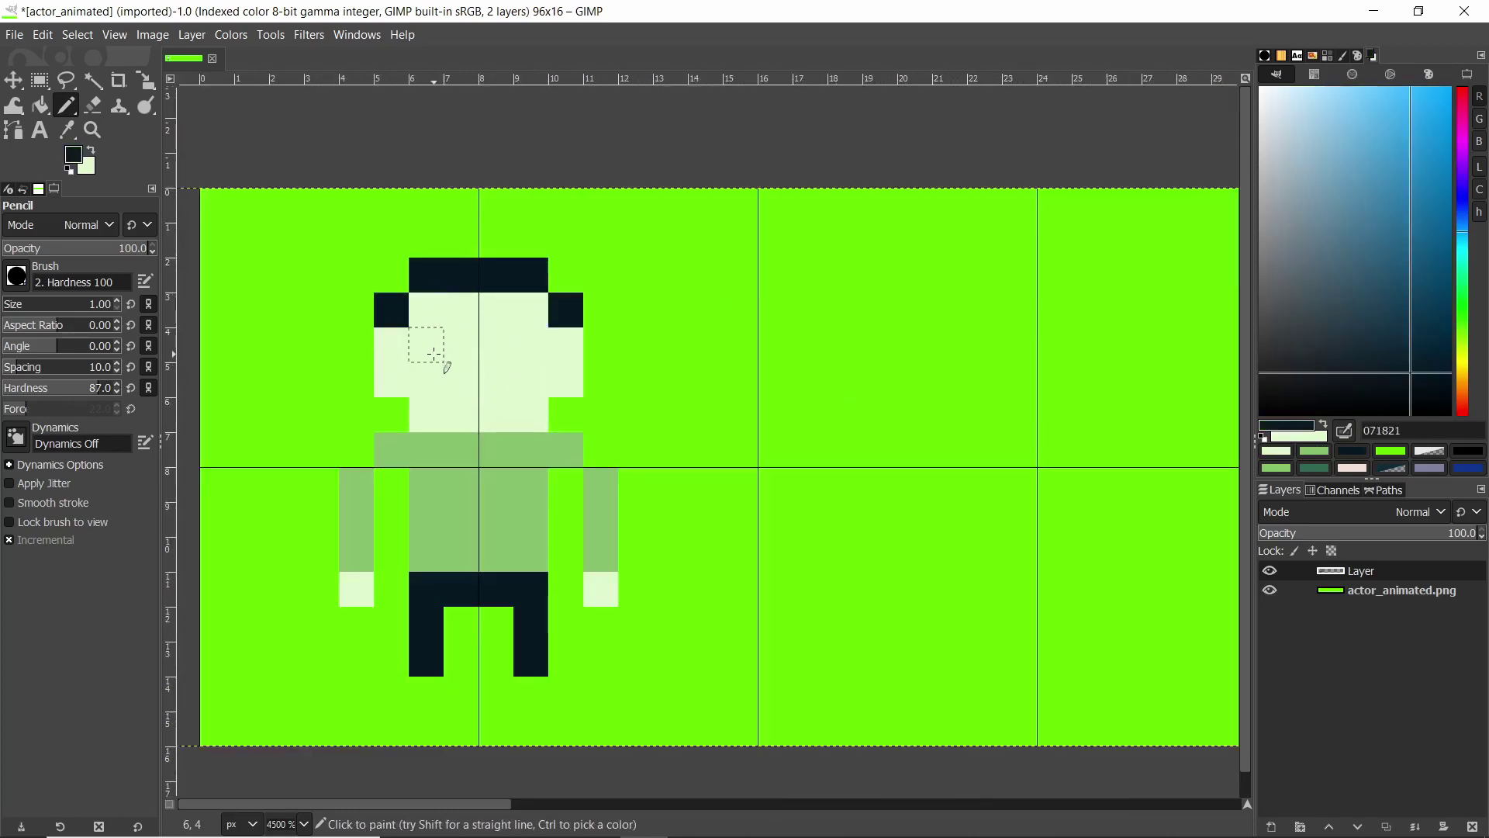
left_click(462, 344)
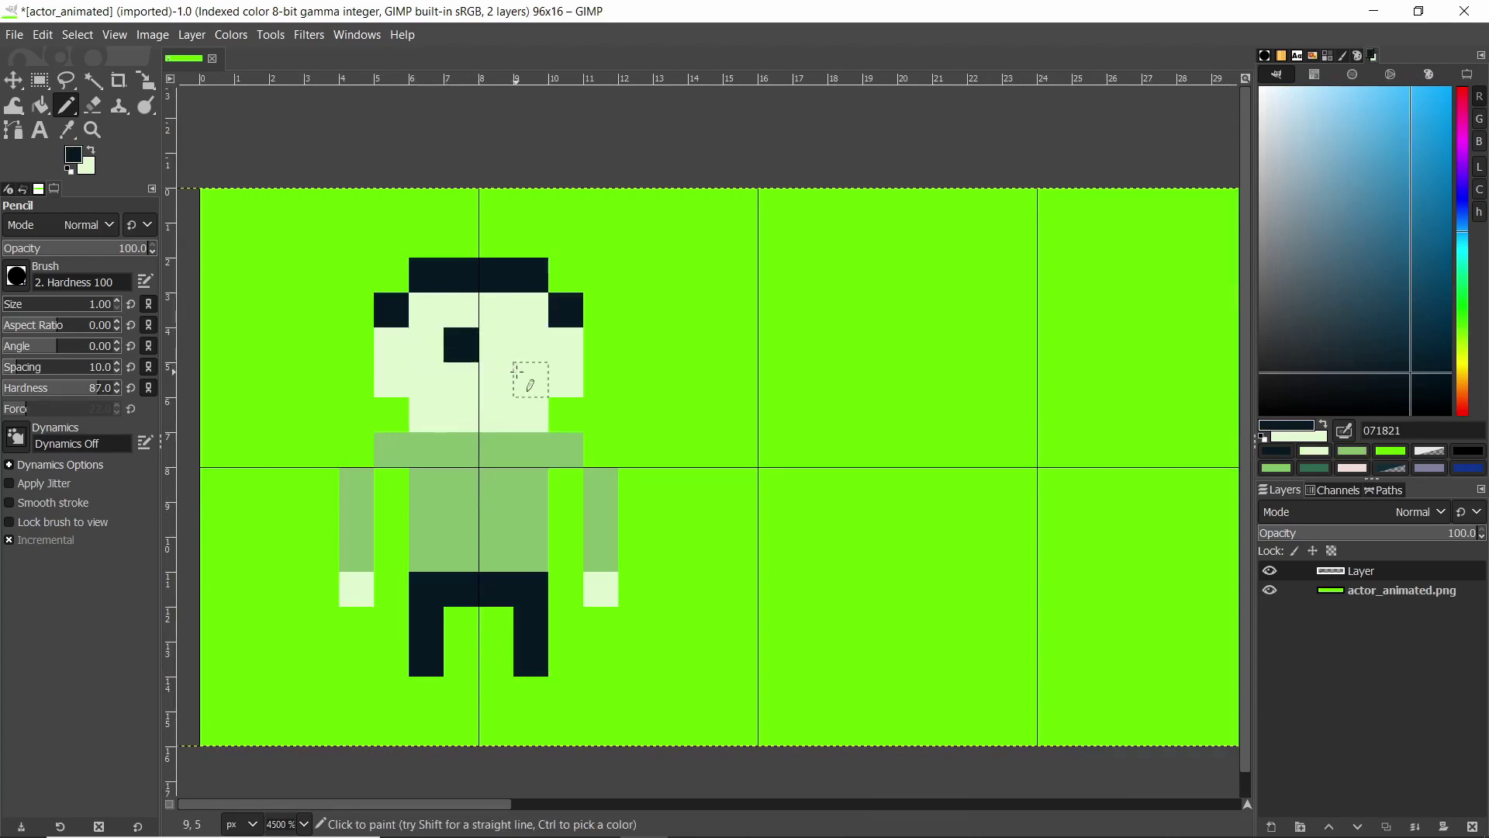
key("ctrl+z")
left_click(426, 344)
left_click(531, 344)
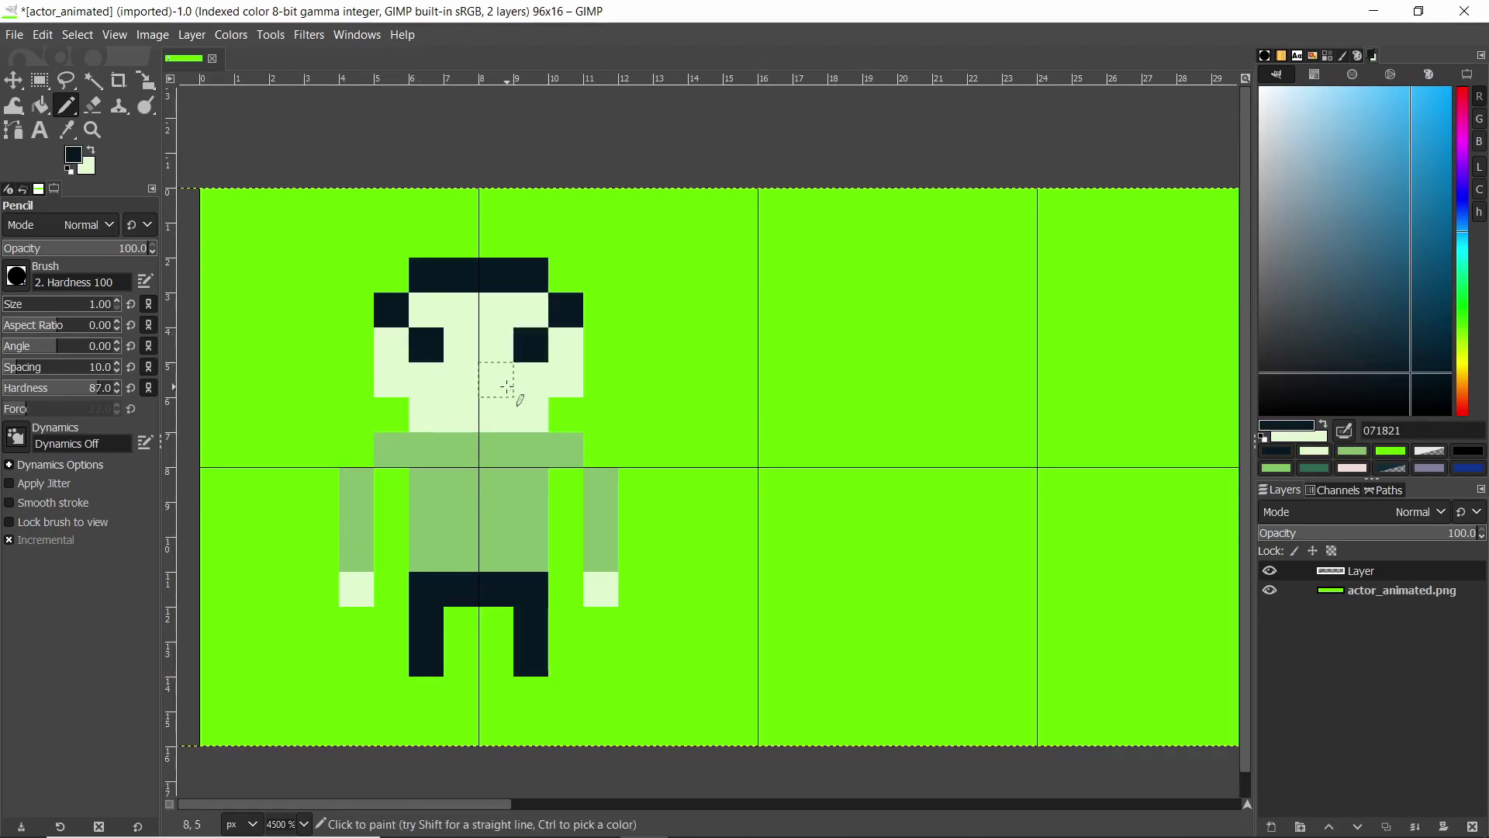
left_click(459, 379)
left_click(483, 378)
scroll(543, 396, "down", 6, "ctrl")
scroll(600, 432, "up", 7, "ctrl")
key("ctrl+z")
key("ctrl+z")
key("ctrl+z")
key("ctrl+z")
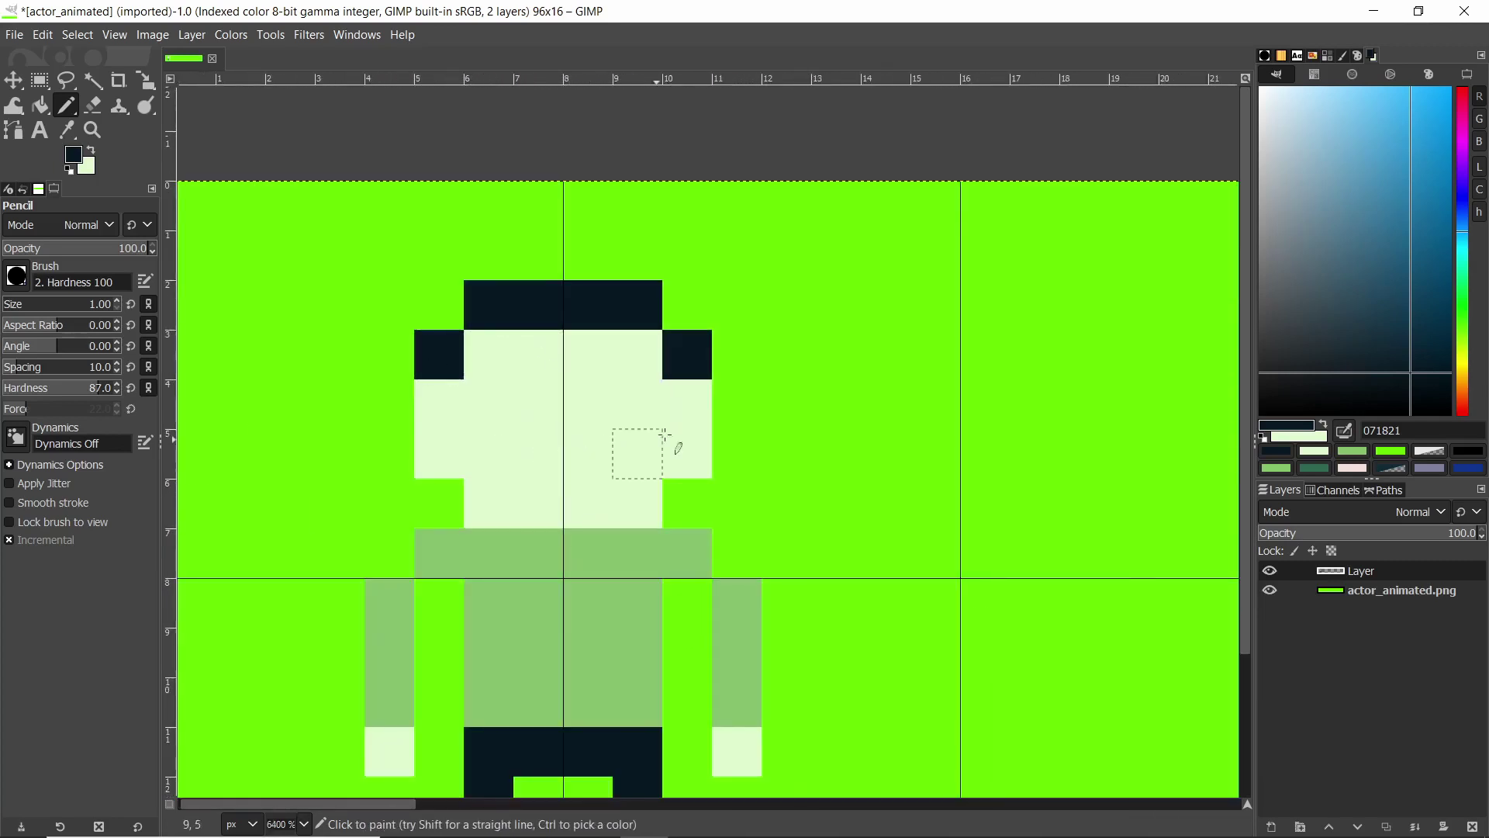
Erase the hair and the dark outline around the head and neck.
scroll(644, 387, "down", 3, "ctrl")
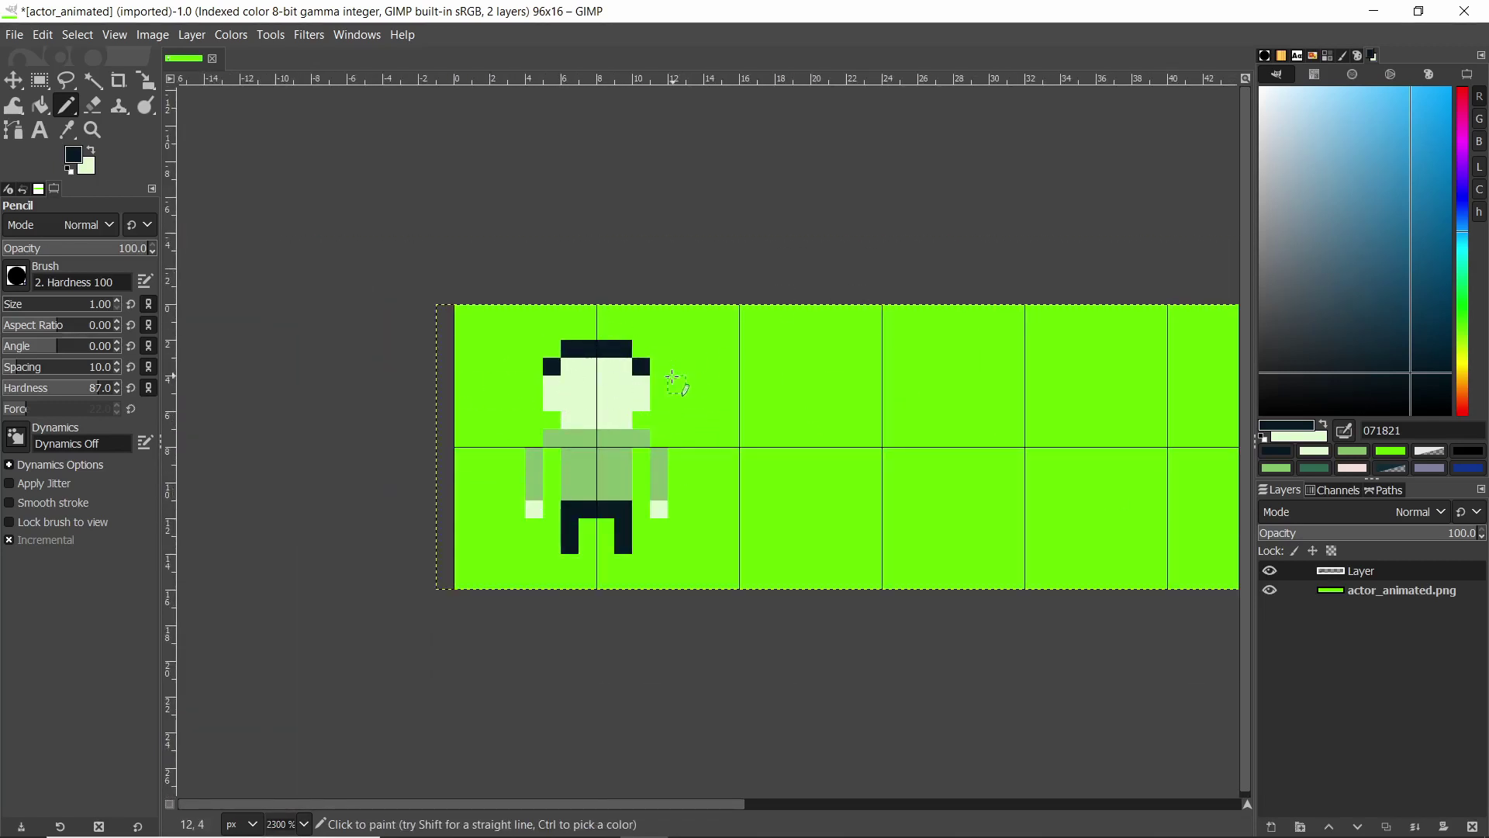
scroll(641, 403, "up", 2, "ctrl")
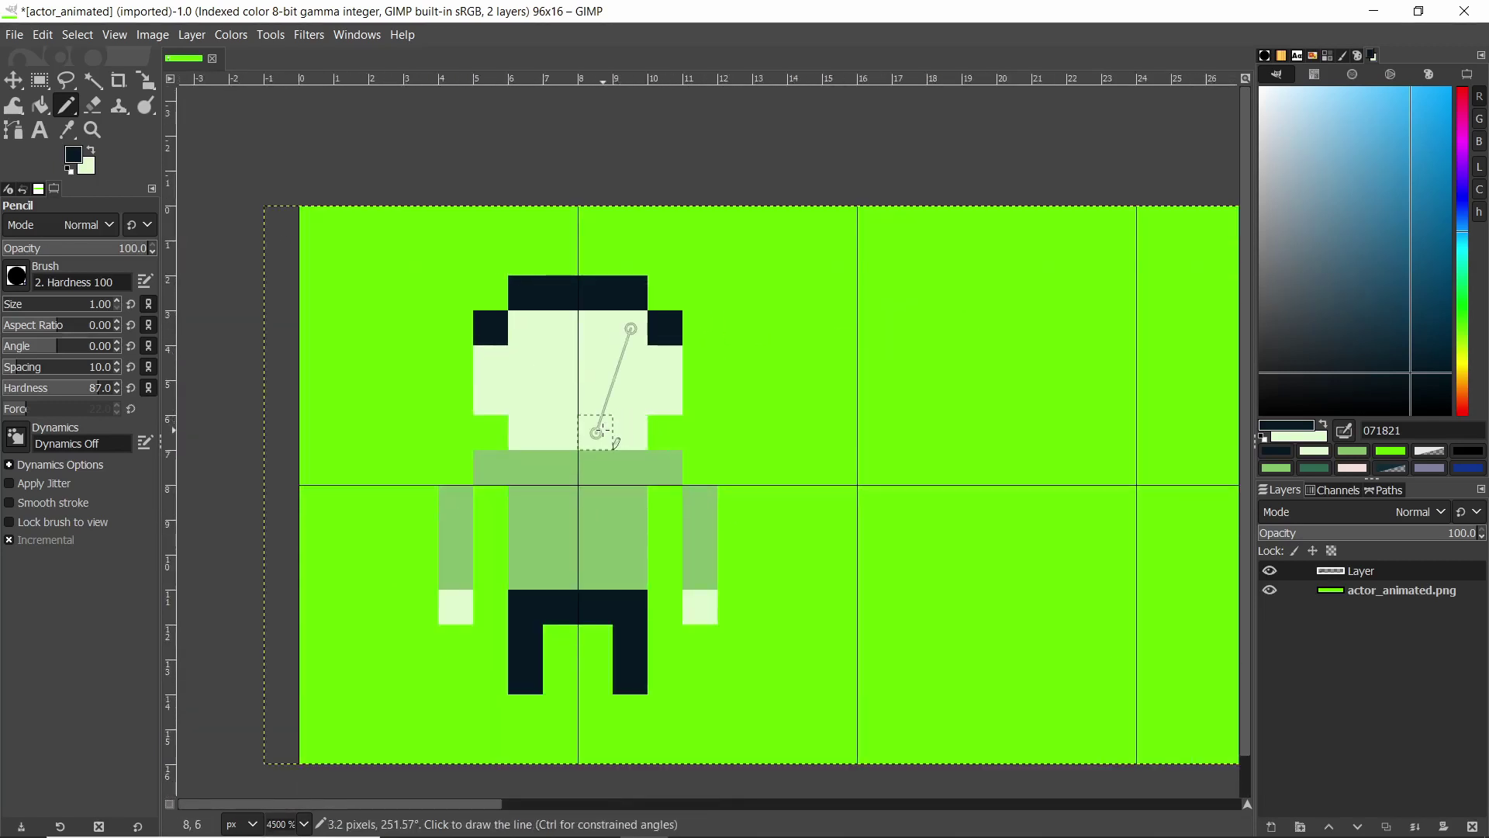
key("shift+e")
scroll(609, 448, "up", 2, "ctrl")
left_click(668, 435)
left_click(442, 442)
left_click_drag(372, 349, 398, 273)
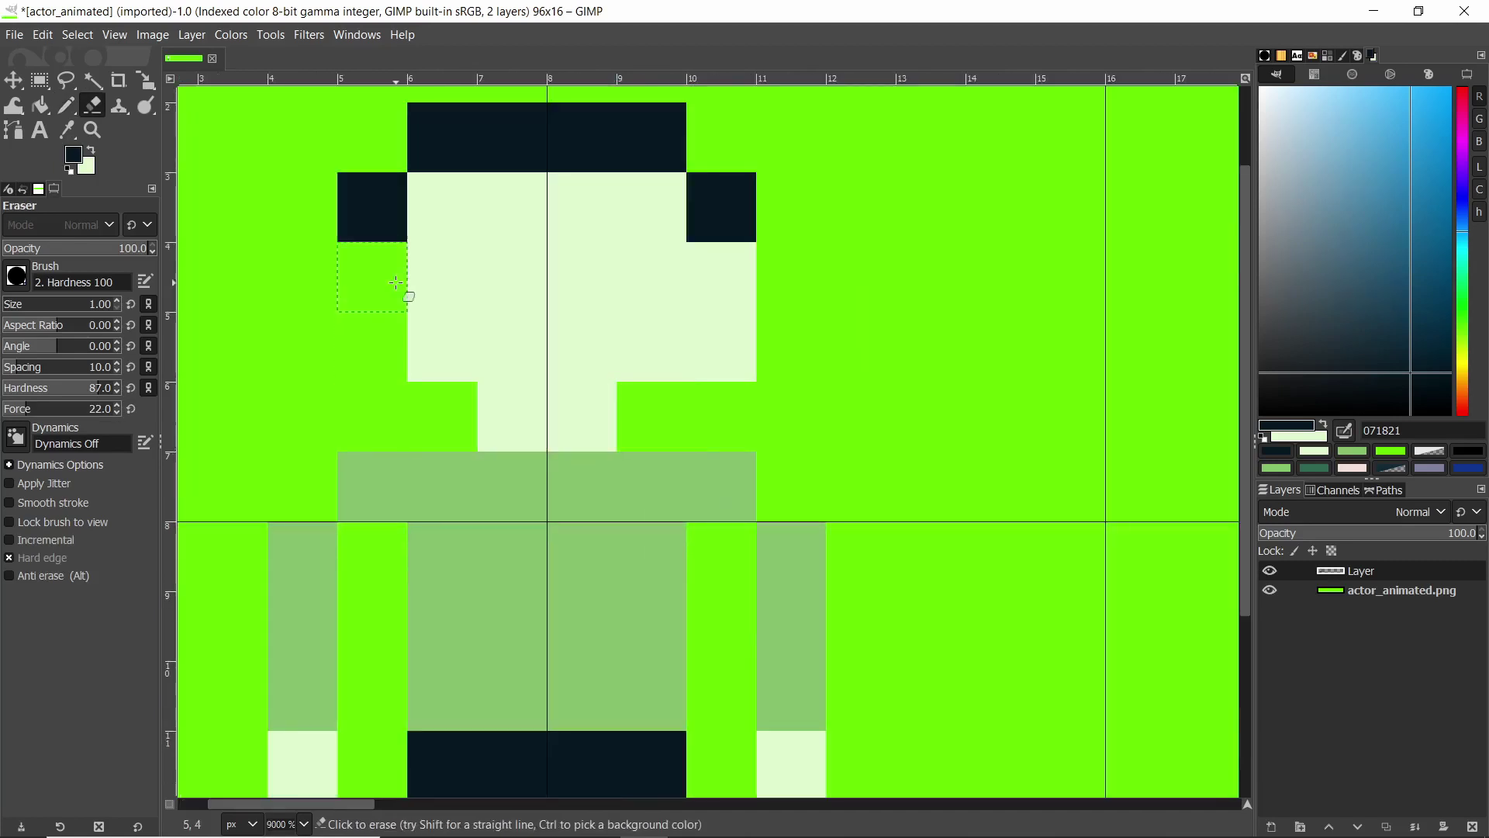
mouse_move(757, 375)
left_mouse_down()
mouse_move(722, 303)
mouse_move(717, 209)
mouse_move(672, 149)
mouse_move(415, 138)
mouse_move(366, 239)
left_mouse_up()
scroll(405, 299, "down", 3, "ctrl")
scroll(491, 344, "down", 3, "ctrl")
scroll(413, 381, "up", 4, "ctrl")
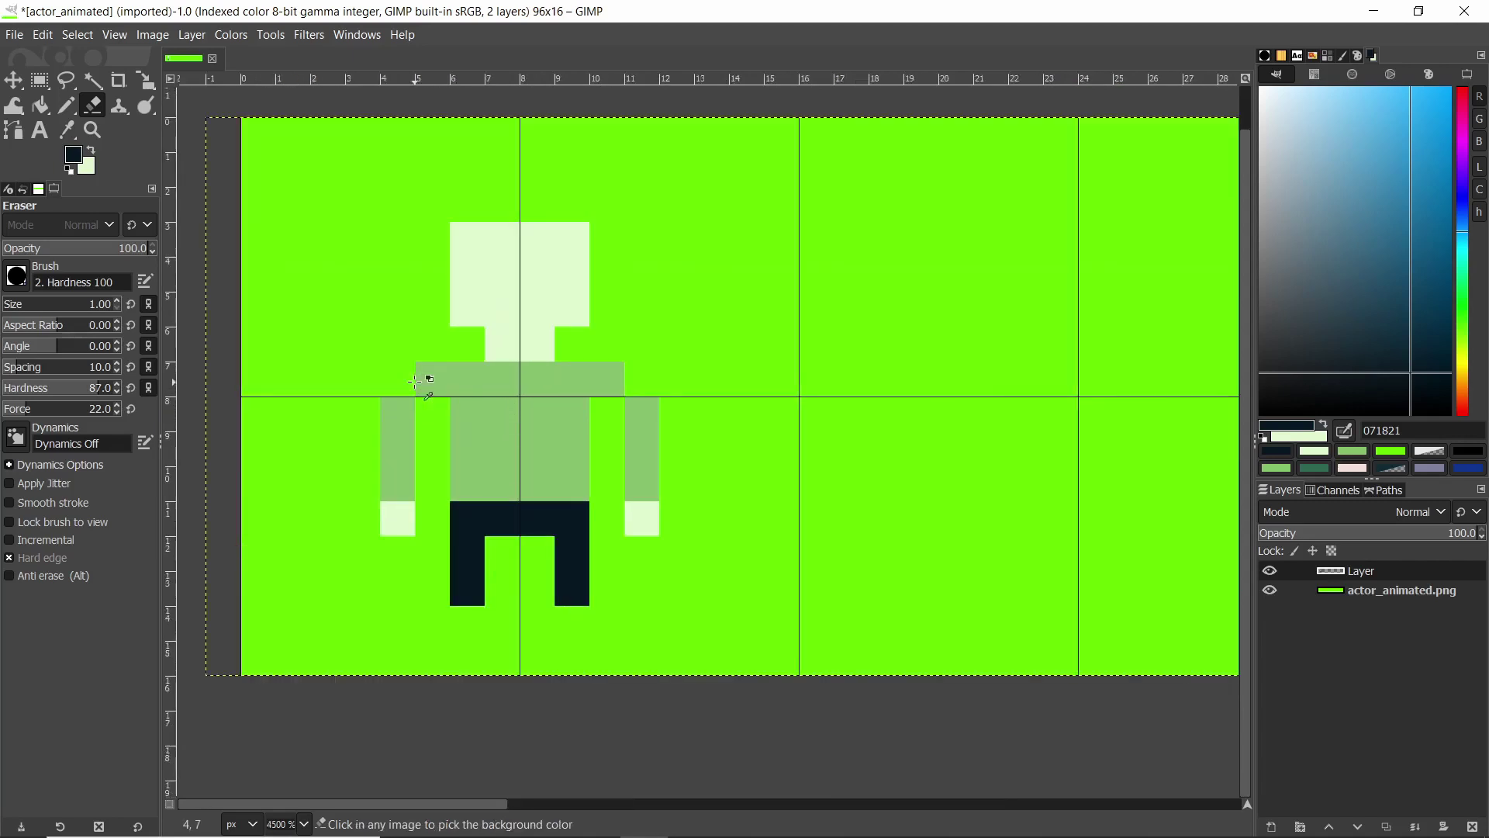
scroll(526, 373, "up", 1, "ctrl")
Bucket-fill the shirt, both sleeves and the pants with the pale e0f8cf face colour.
key("n")
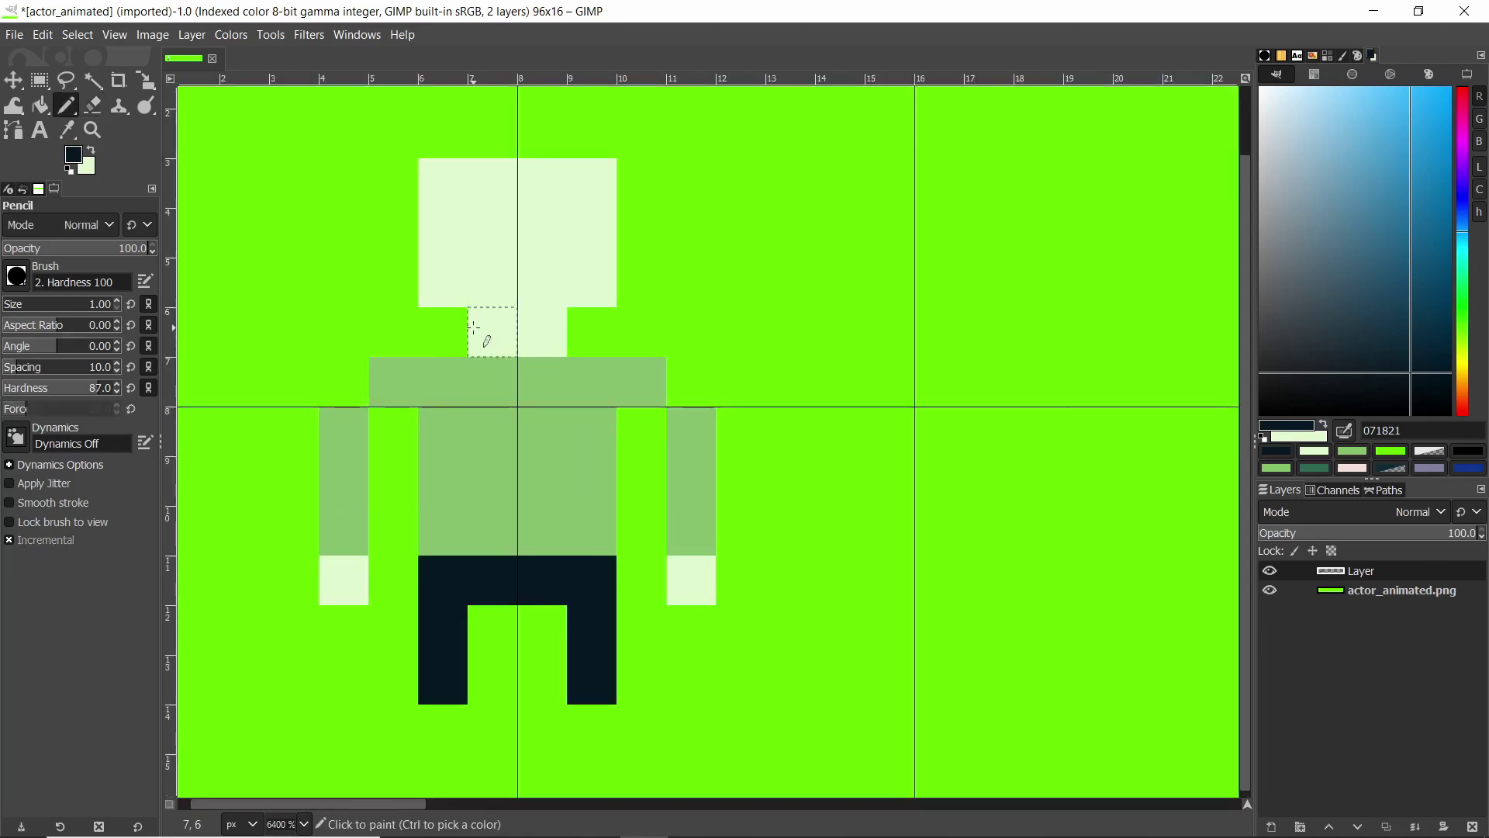
left_click(475, 329, "ctrl")
key("shift+b")
left_click(485, 403)
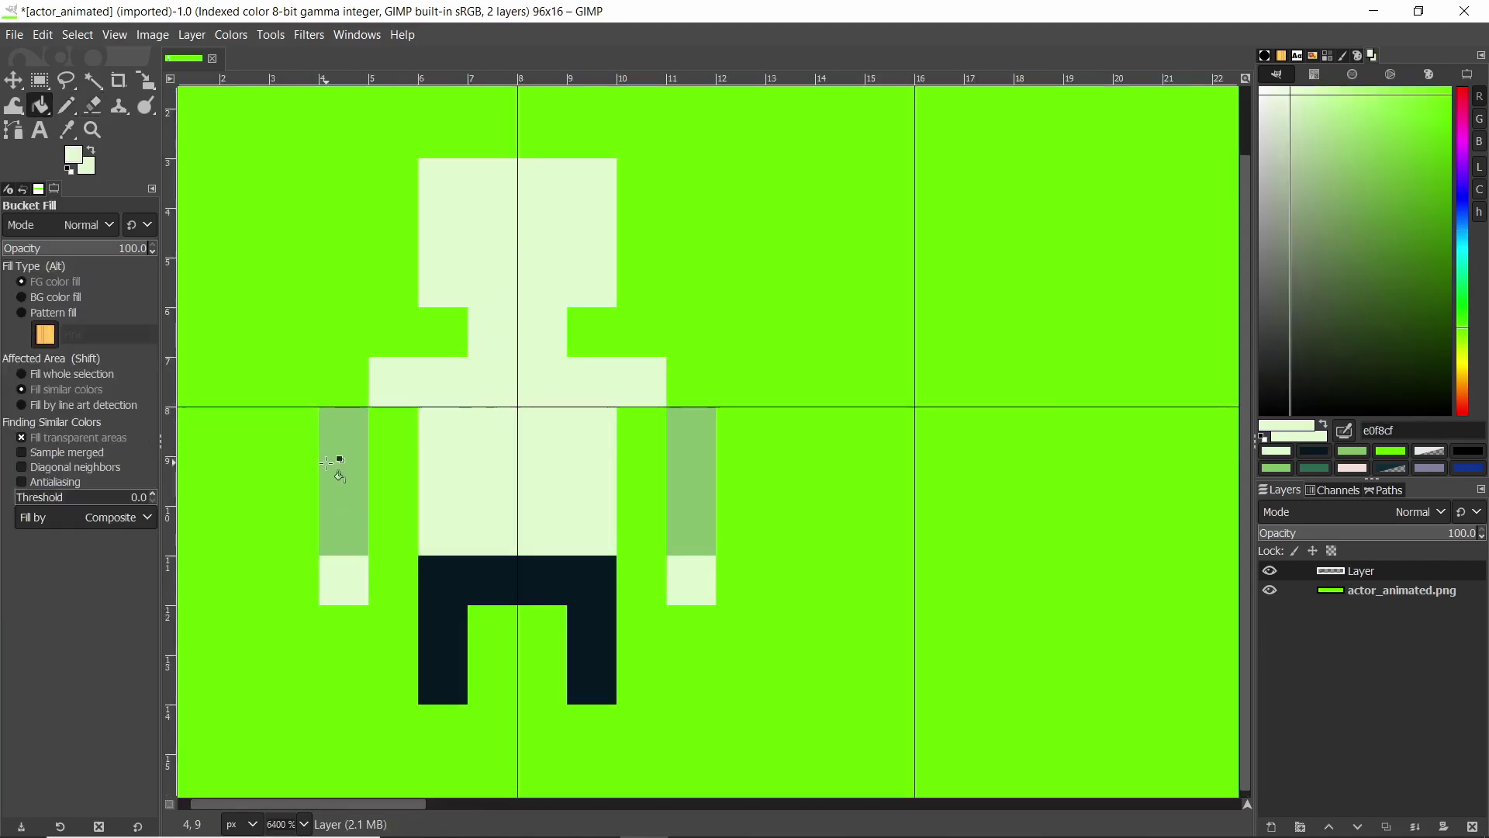
left_click(336, 465)
left_click(695, 463)
left_click(578, 587)
Add a light pixel below the left leg, discarding a trial one under the right leg.
key("n")
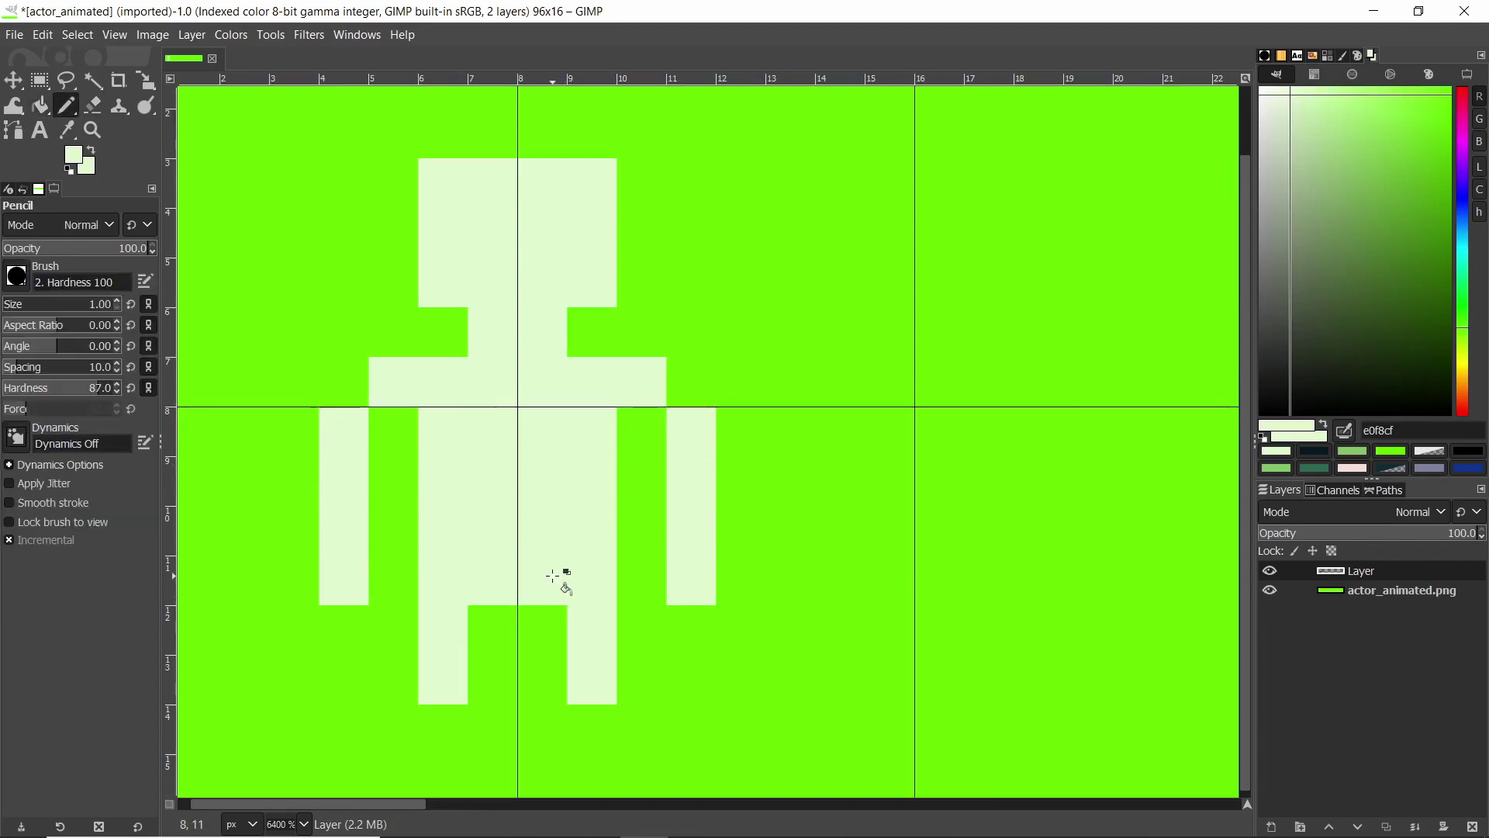
left_click(593, 732)
scroll(558, 745, "down", 2, "ctrl")
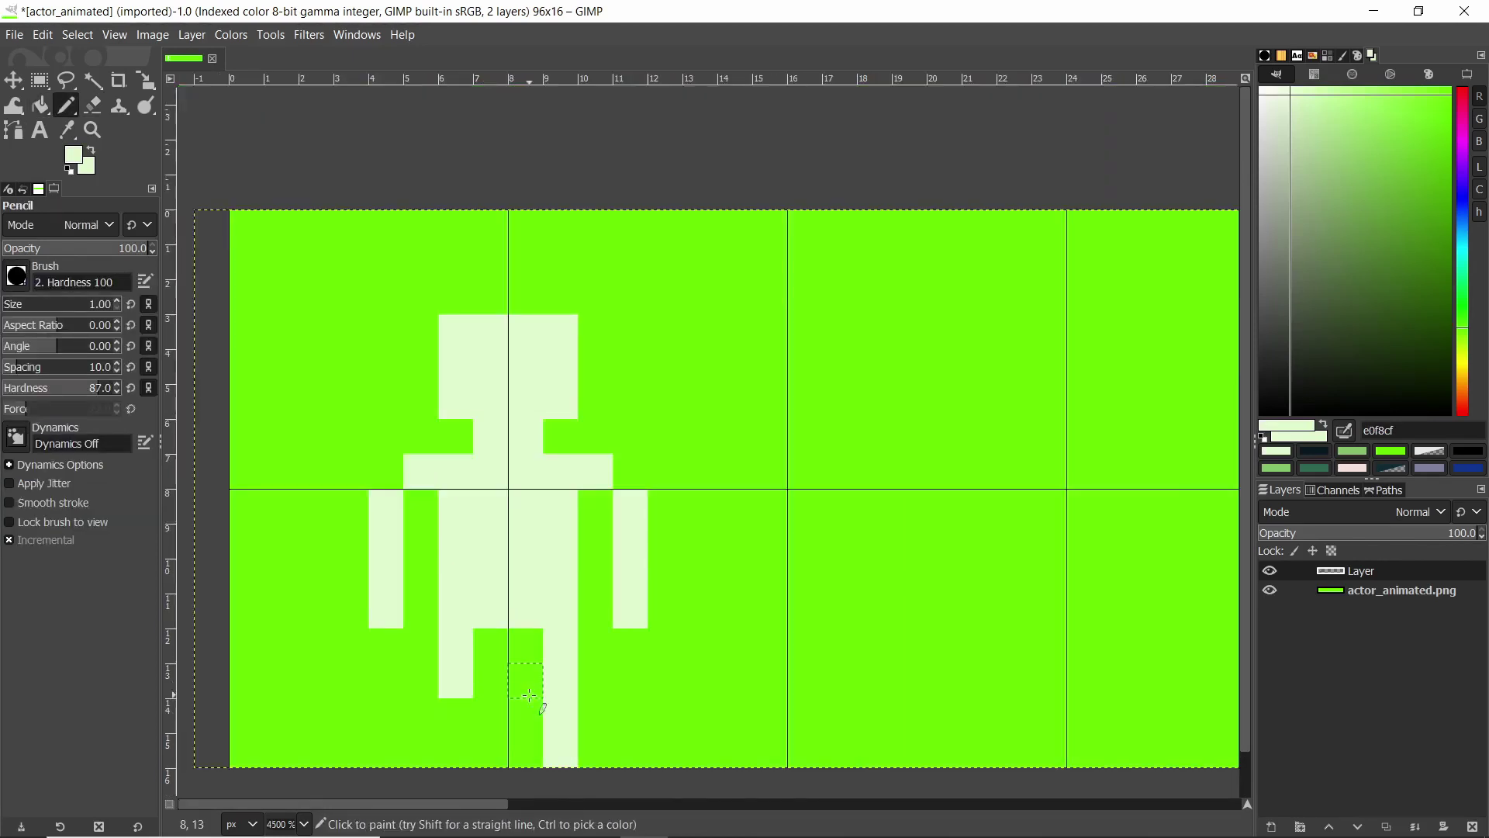
key("ctrl+z")
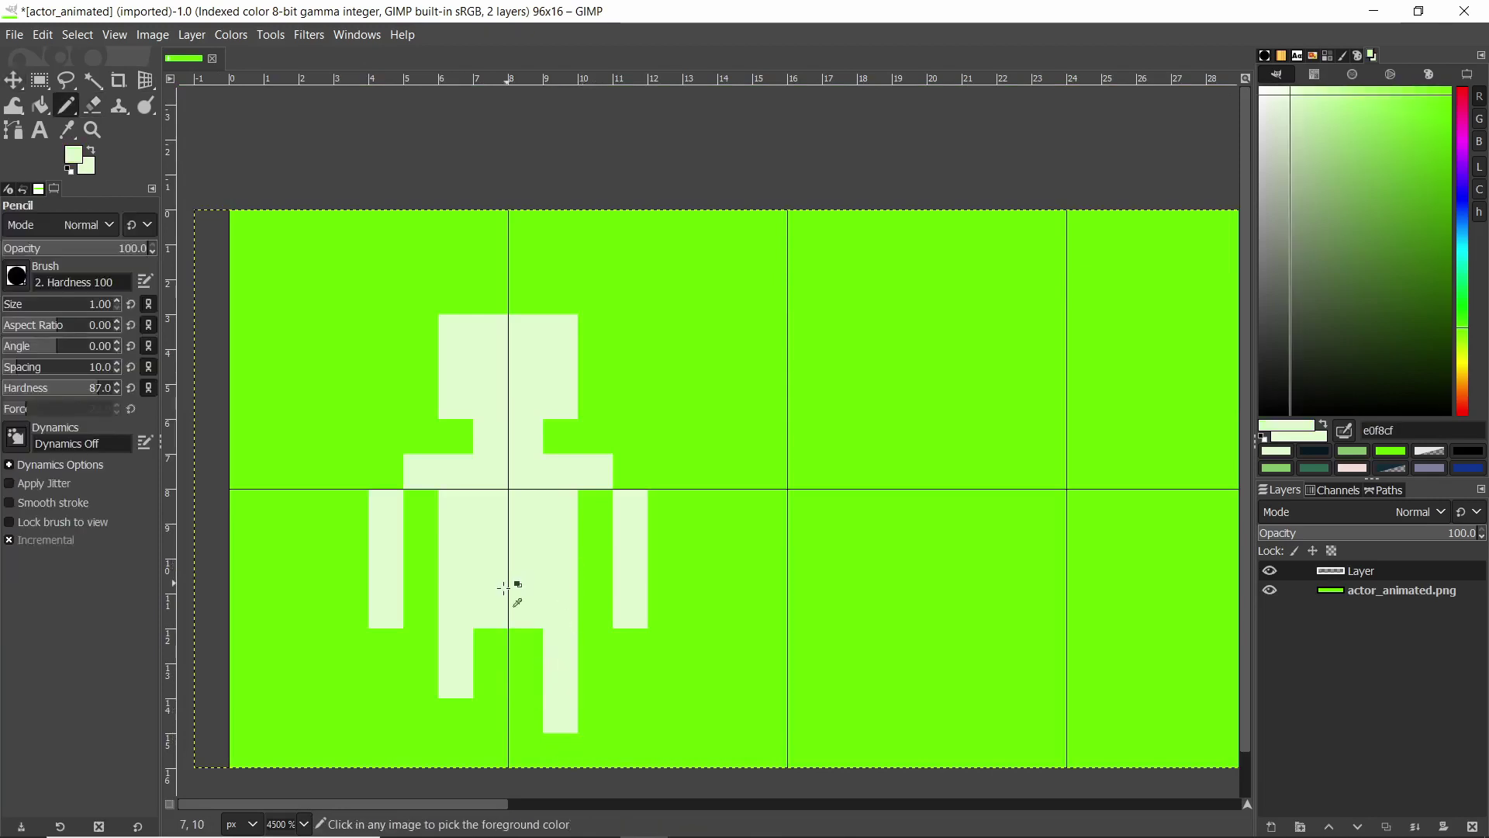
left_click(455, 712)
scroll(473, 510, "down", 2, "ctrl")
scroll(472, 509, "up", 3, "ctrl")
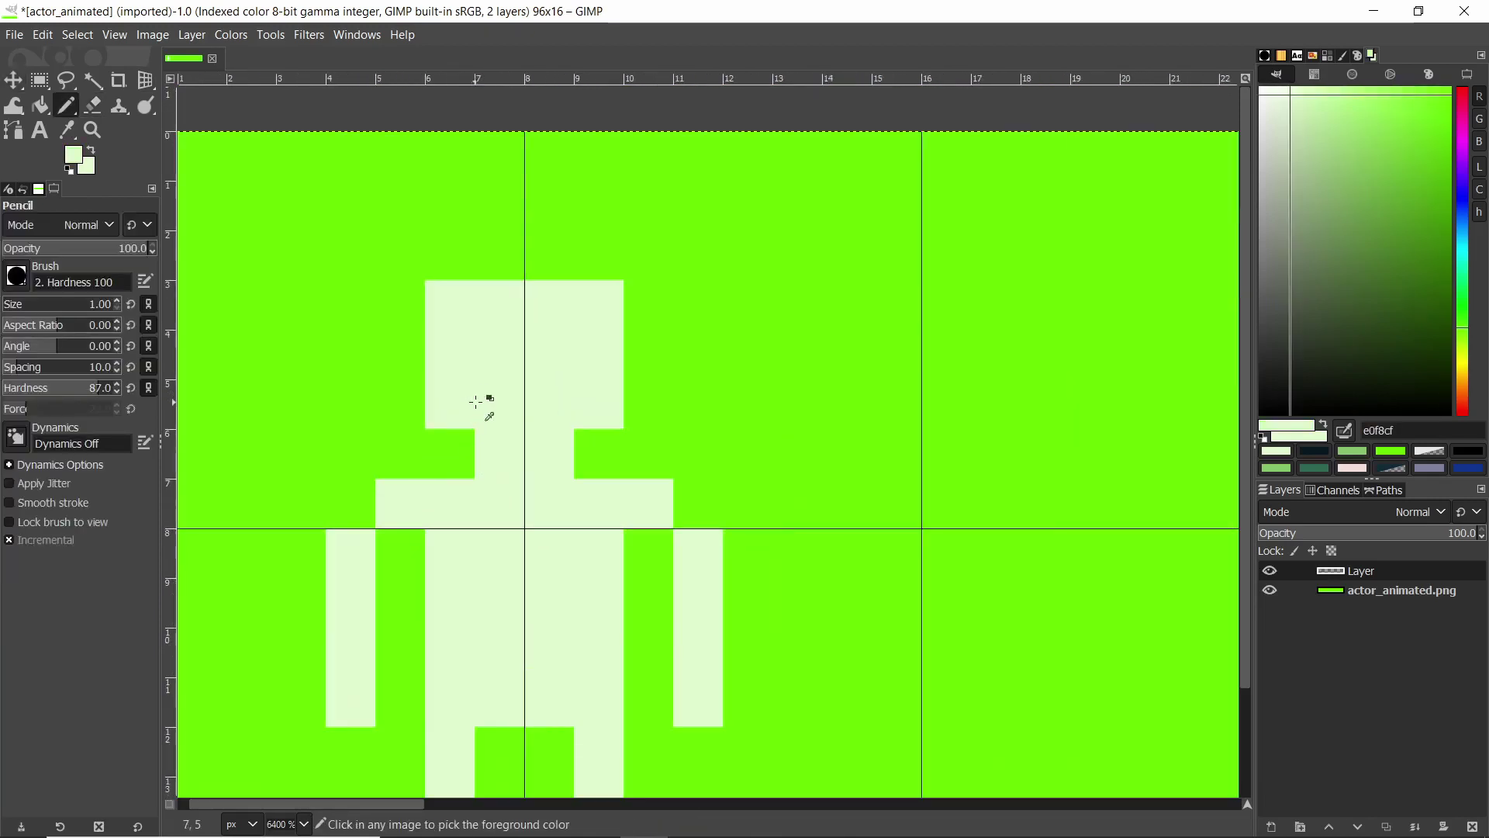
scroll(472, 331, "down", 4, "ctrl")
scroll(475, 318, "up", 3, "ctrl")
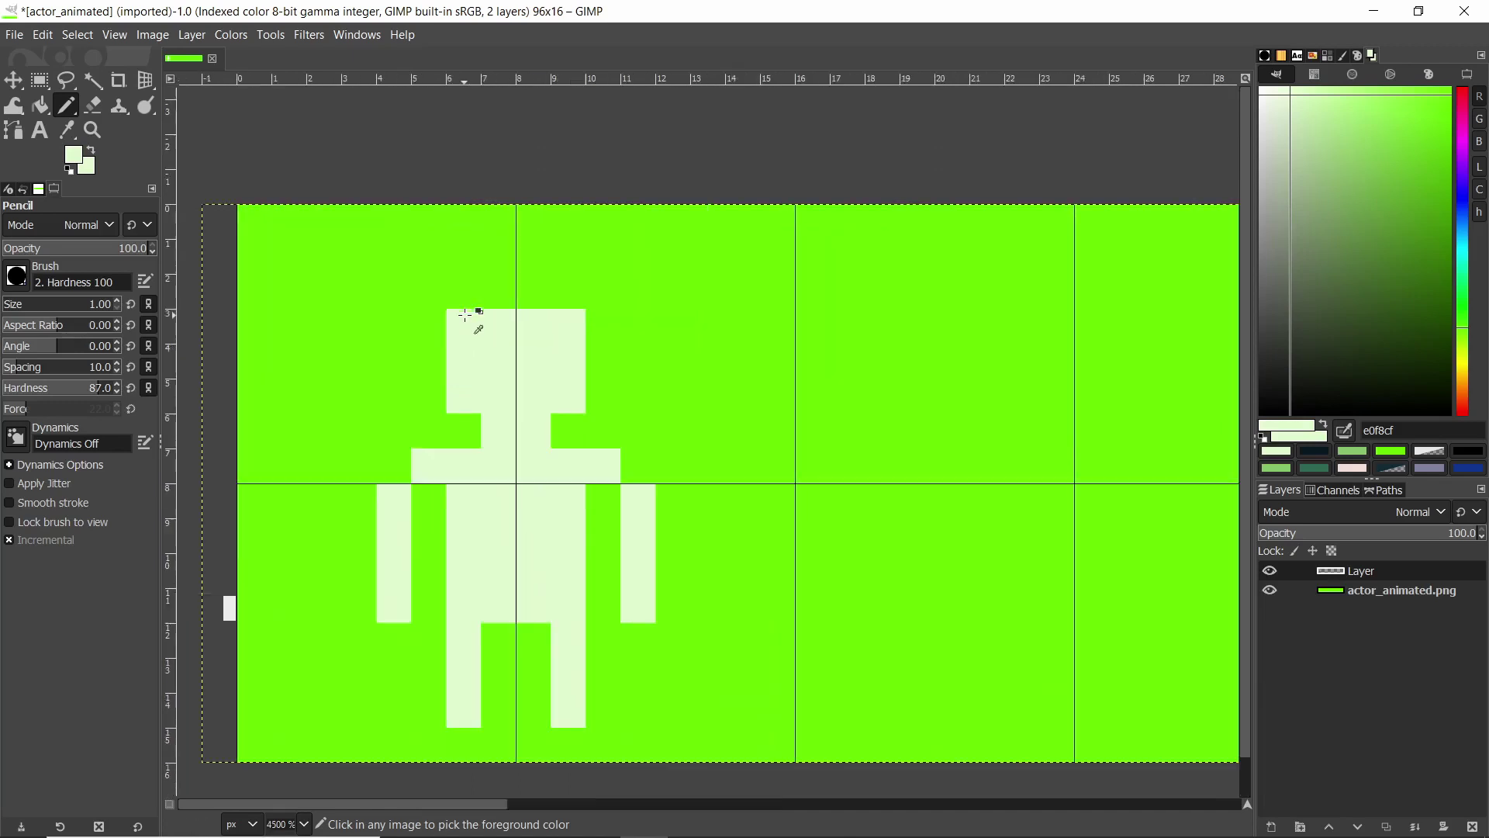
Paint two dark 071821 eye pixels and a two-pixel mouth on the head.
left_click(477, 318, "ctrl")
left_click(474, 328)
key("ctrl+z")
left_click(567, 345)
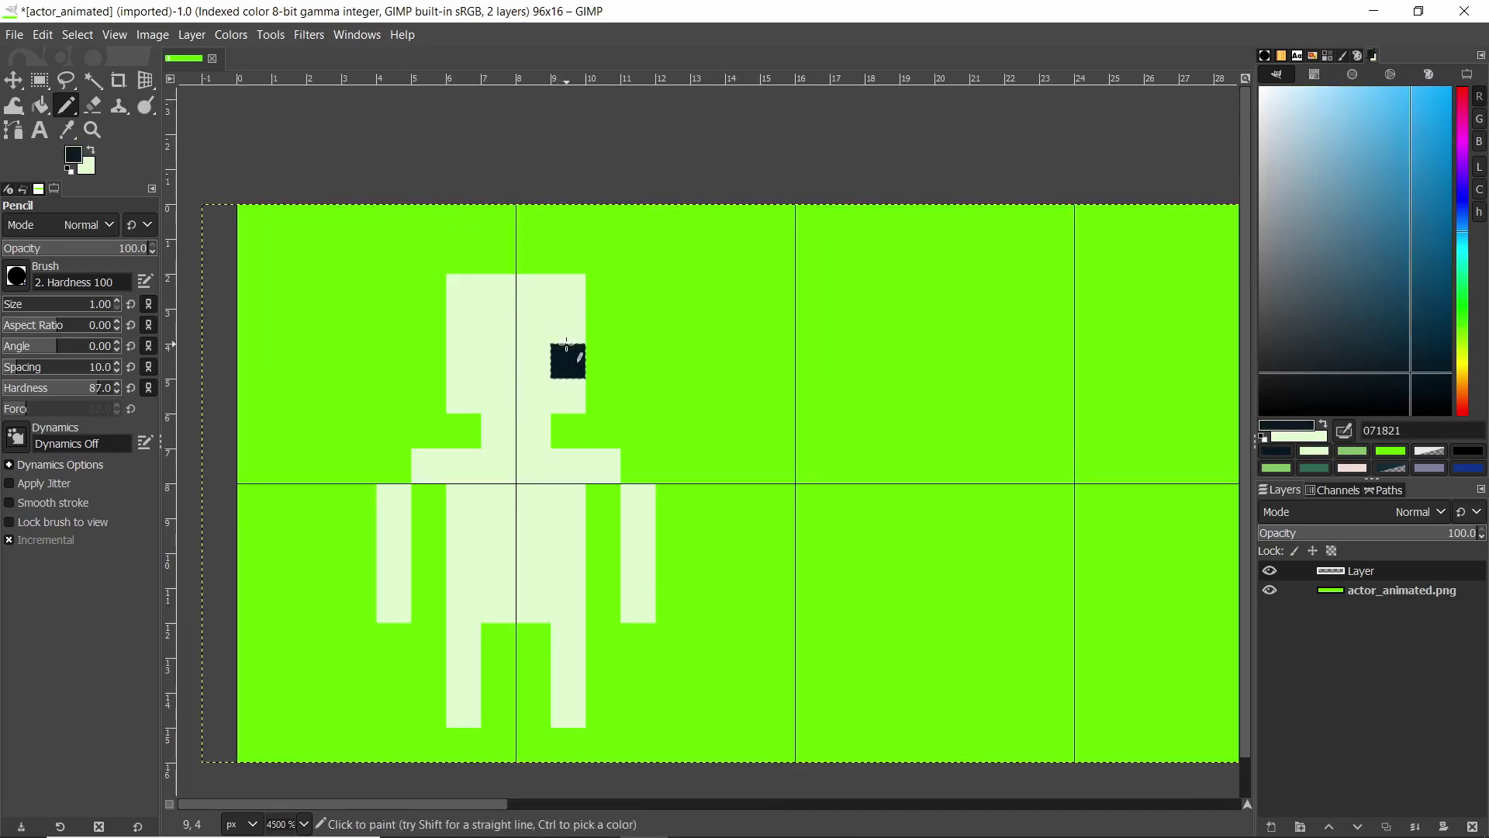
left_click(463, 361)
left_click_drag(498, 431, 534, 430)
scroll(640, 454, "down", 3, "ctrl")
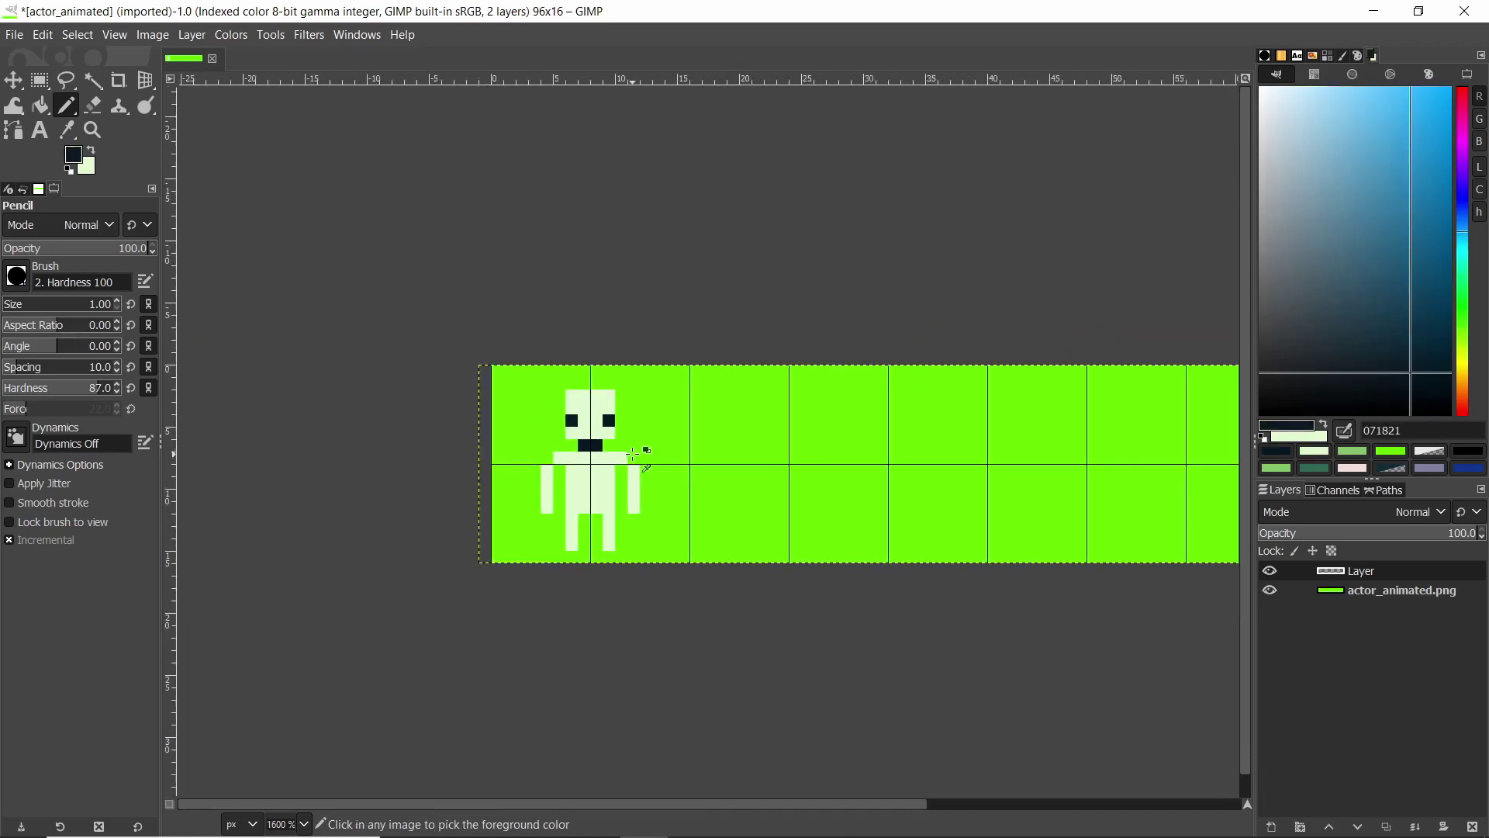
scroll(620, 471, "up", 3, "ctrl")
Dot 86c06c green rib shading on the chest and both sides of the body.
left_click(593, 469, "ctrl")
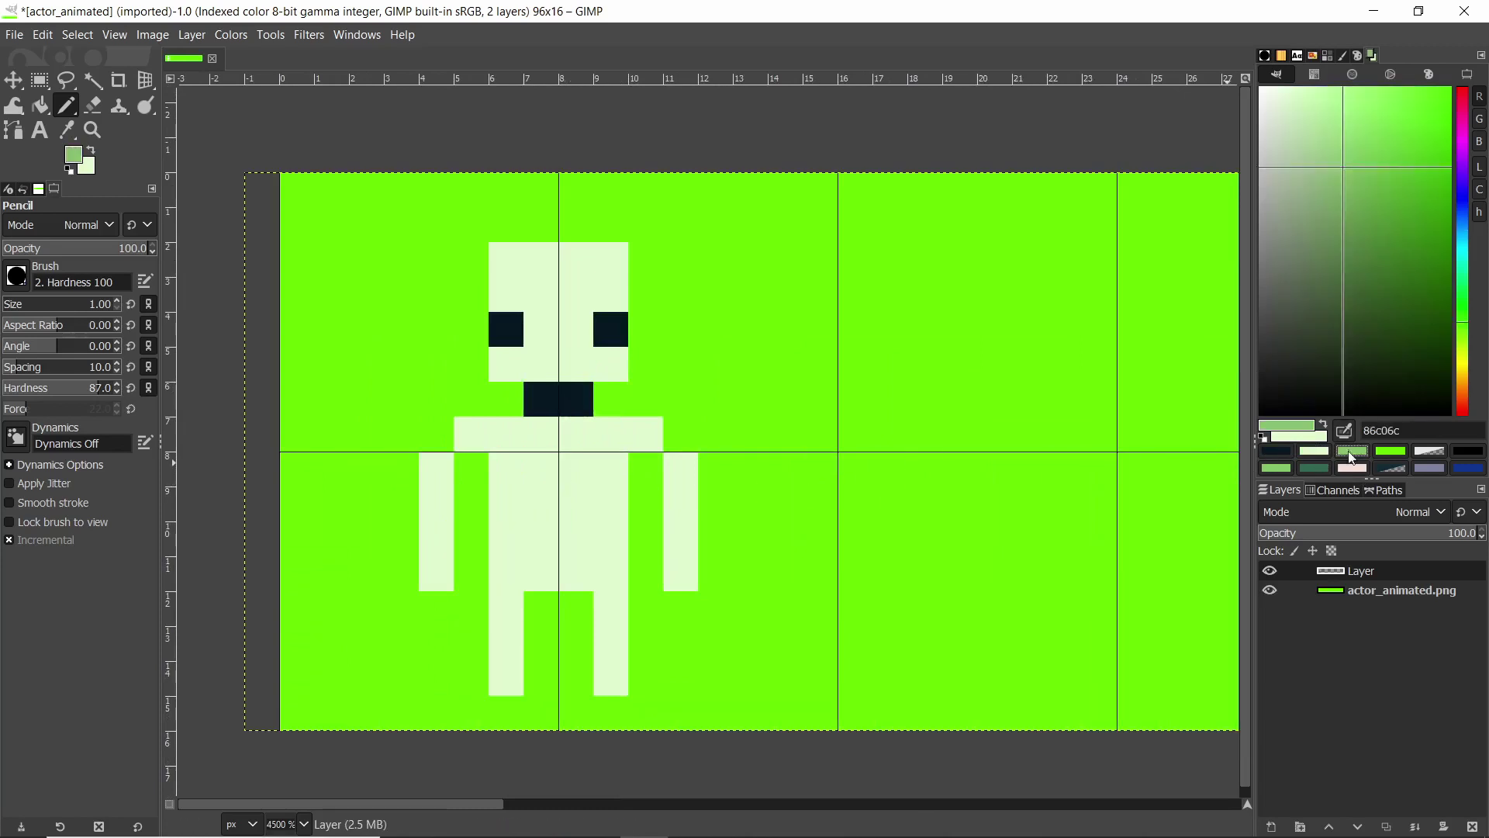
left_click(607, 472)
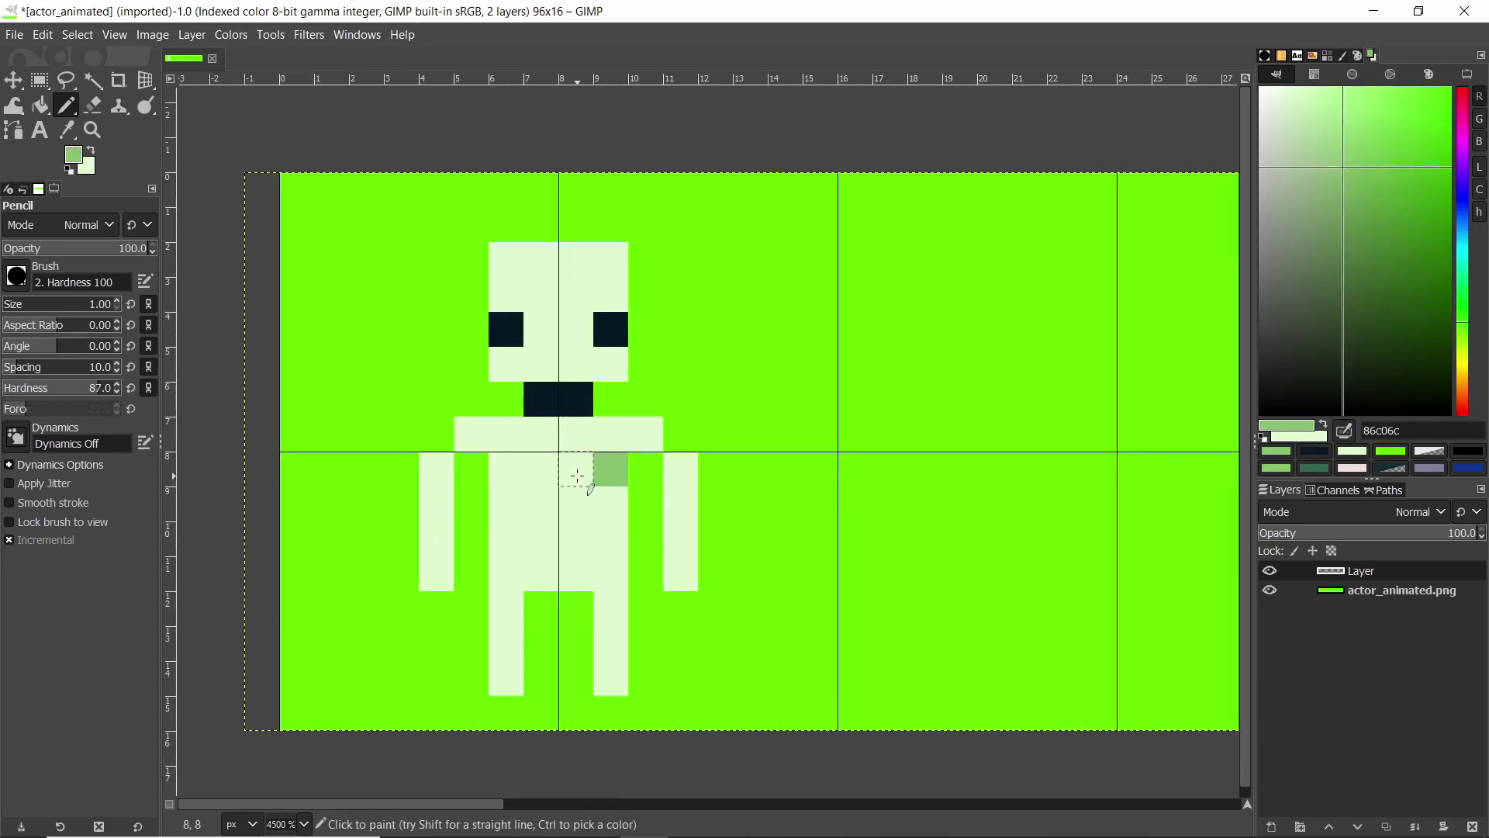
left_click(508, 473)
left_click(508, 537)
left_click(612, 535)
left_click(679, 549)
key("ctrl+z")
Shade the ends of the arms and the bottoms of both legs green.
left_click(433, 570)
left_click(699, 583)
left_click(681, 574)
key("ctrl+z")
key("ctrl+z")
key("ctrl+z")
left_click(606, 609)
key("ctrl+z")
left_click(602, 683)
left_click(508, 675)
left_click(434, 570)
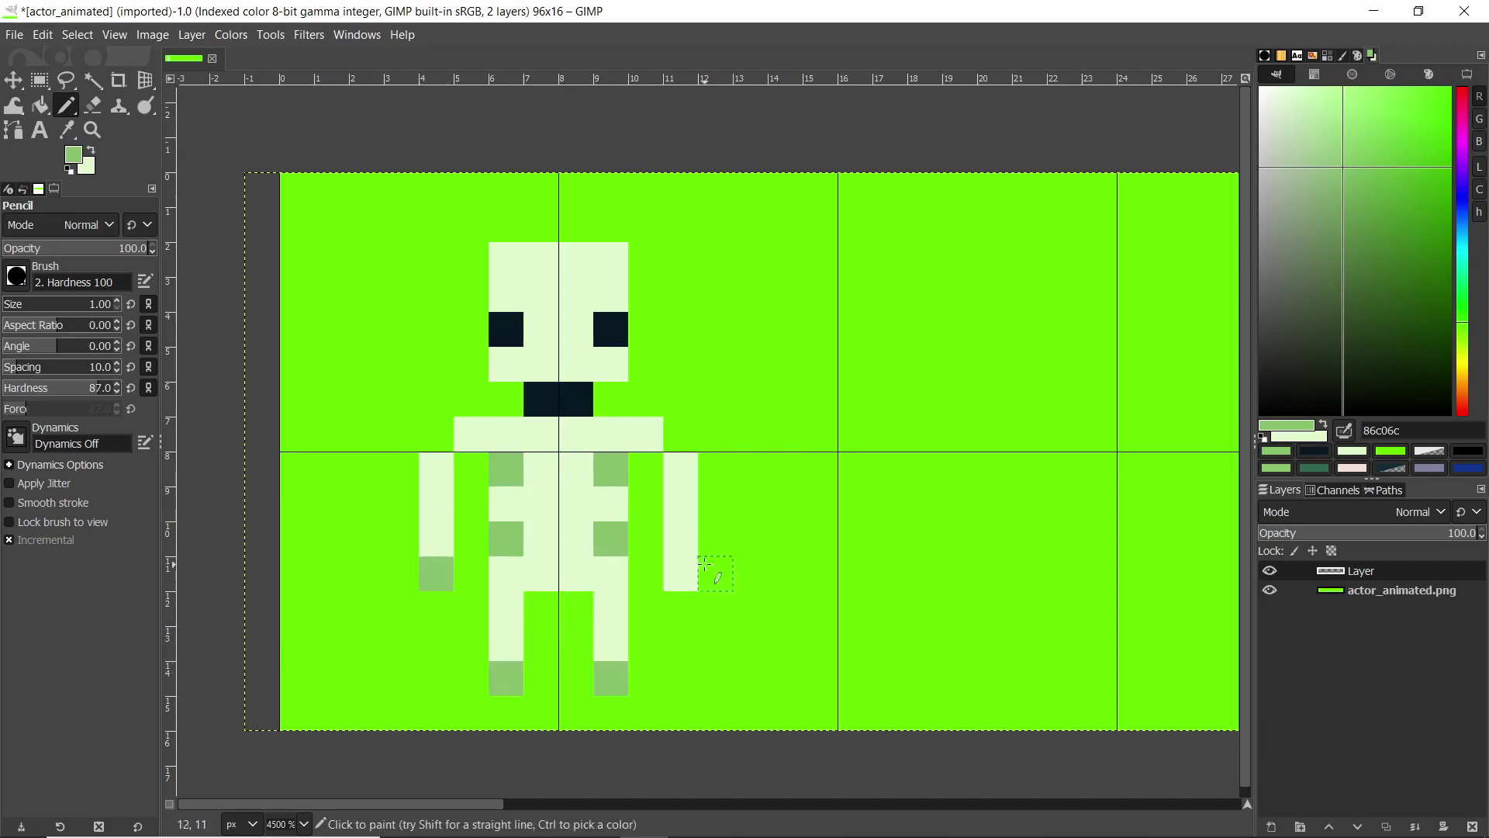
scroll(686, 567, "down", 4, "ctrl")
scroll(746, 531, "up", 1, "ctrl")
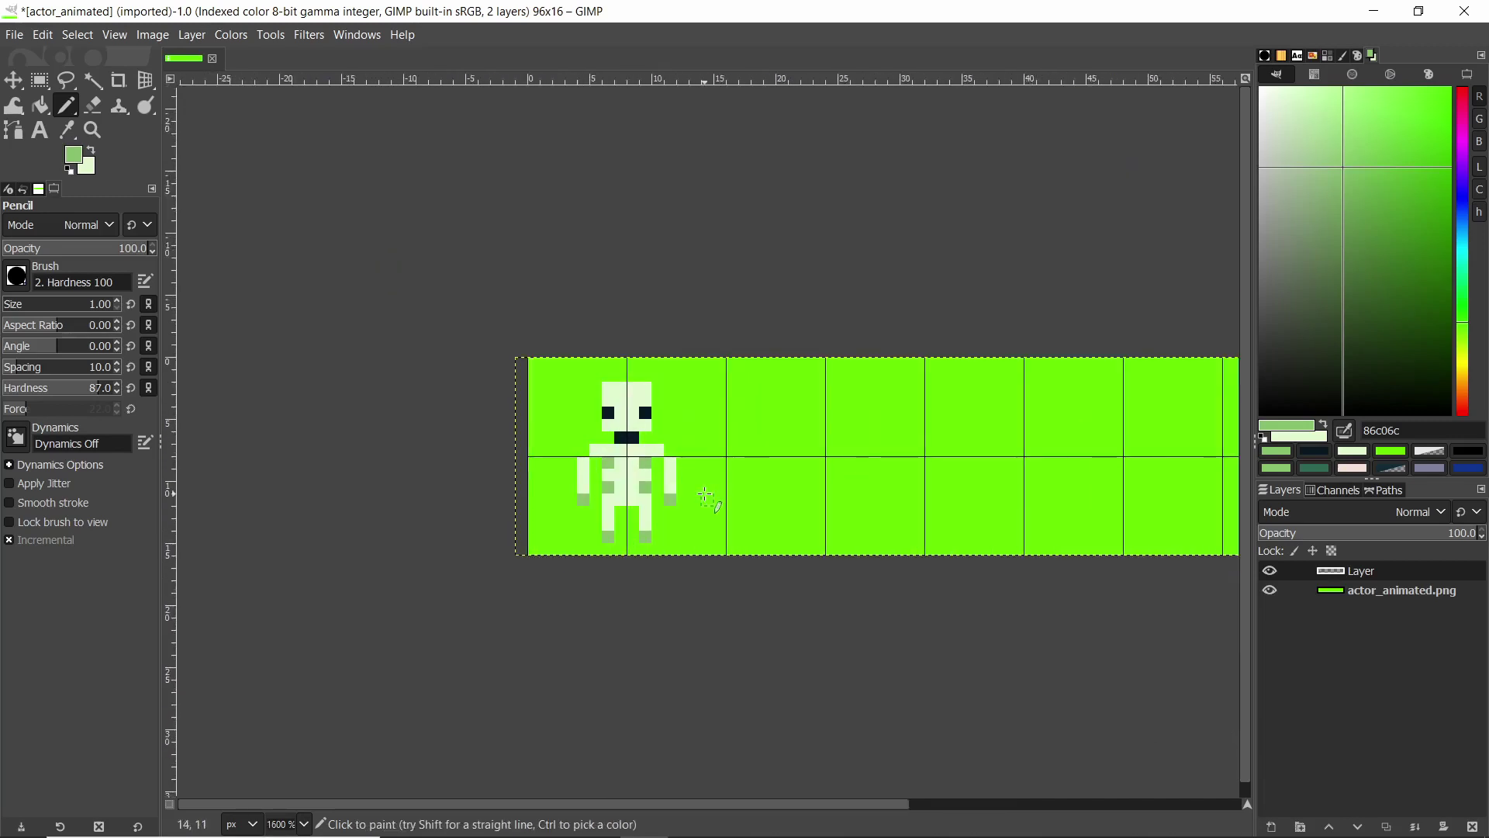
scroll(659, 445, "up", 3, "ctrl")
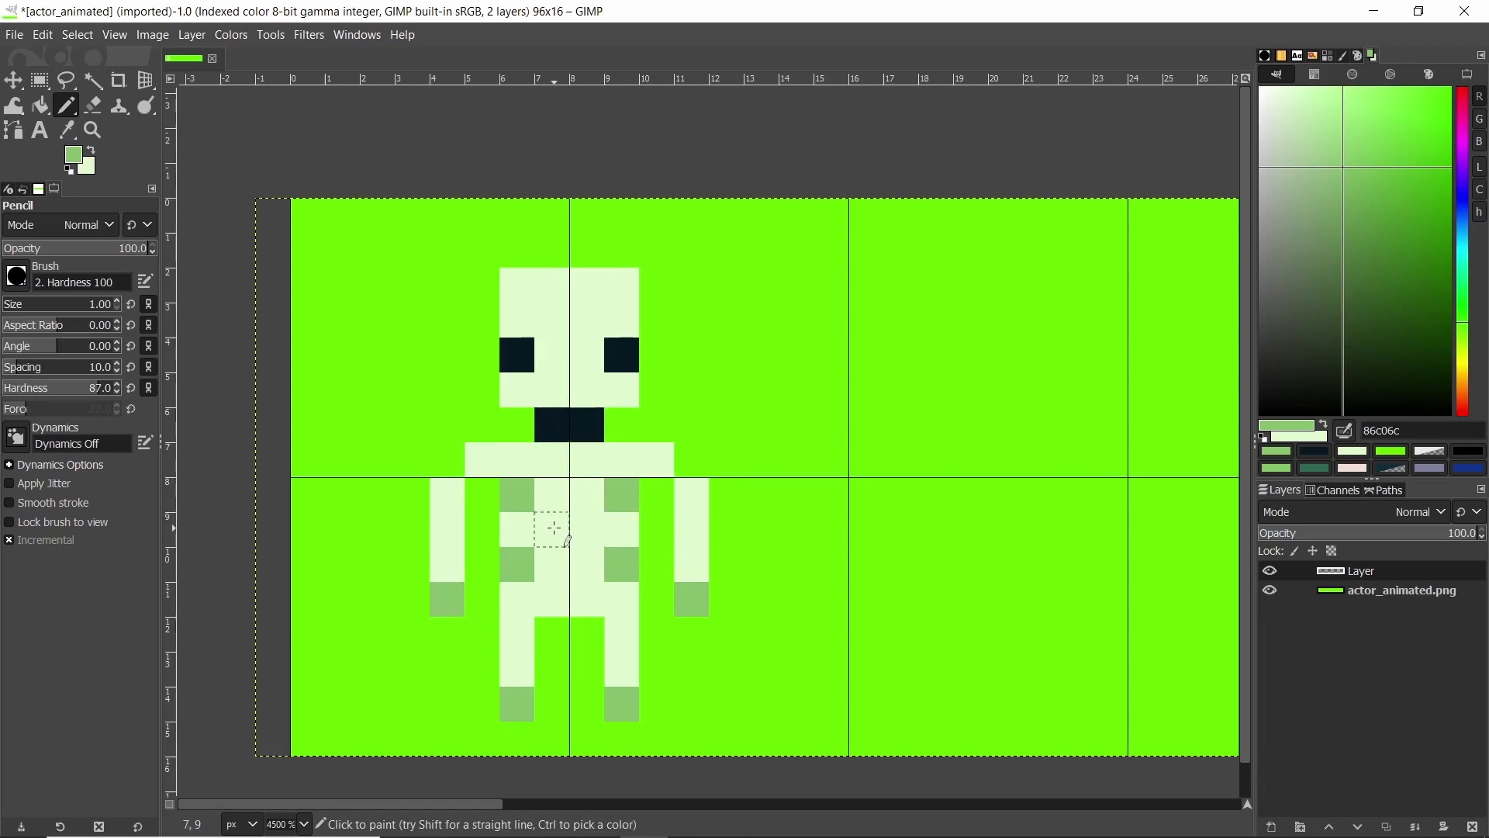
scroll(613, 505, "down", 2, "ctrl")
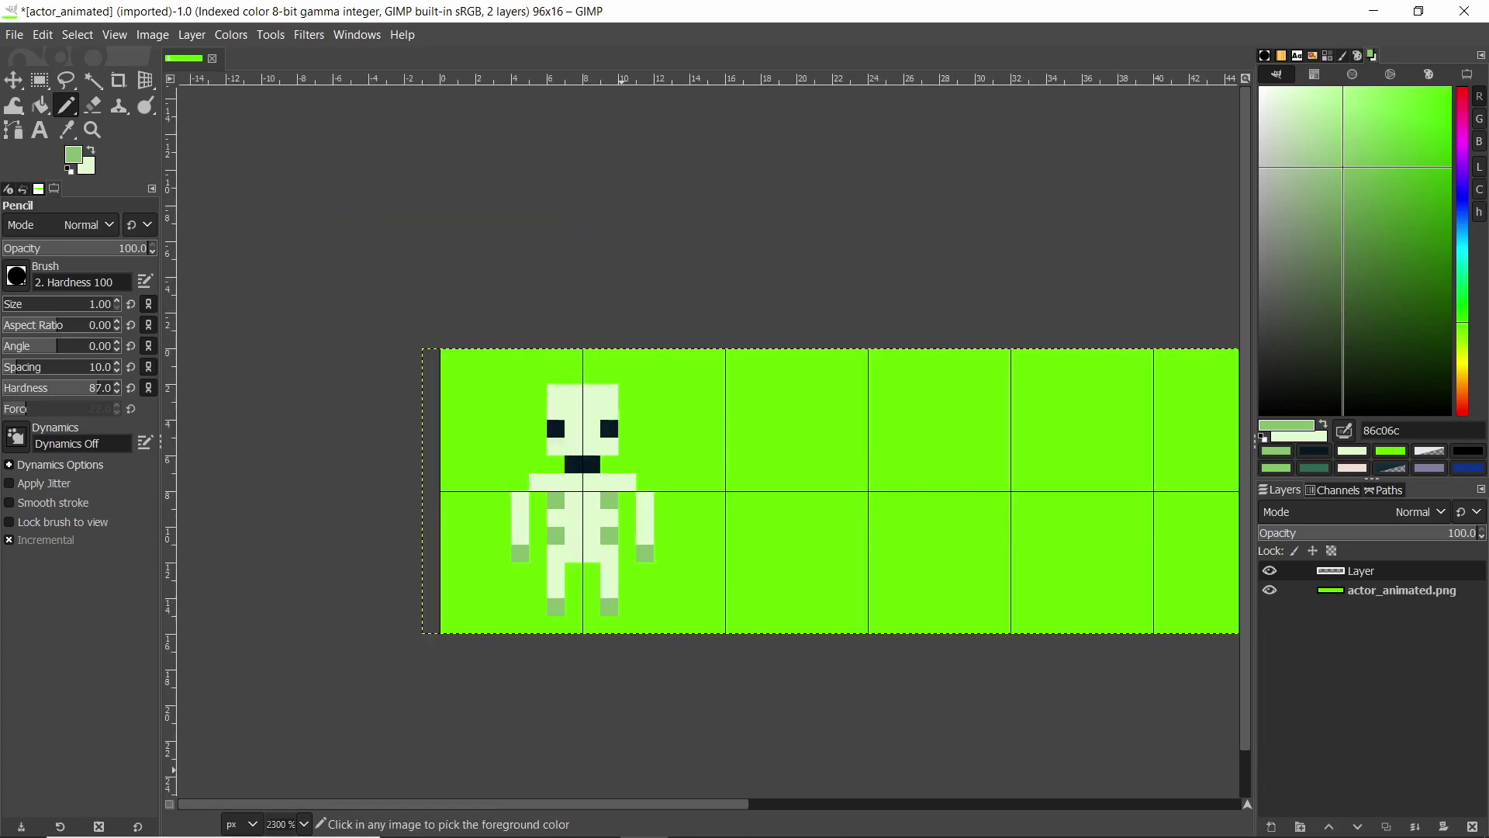
Copy the first-frame skeleton and anchor the duplicate in the second frame.
key("r")
scroll(649, 514, "down", 3, "ctrl")
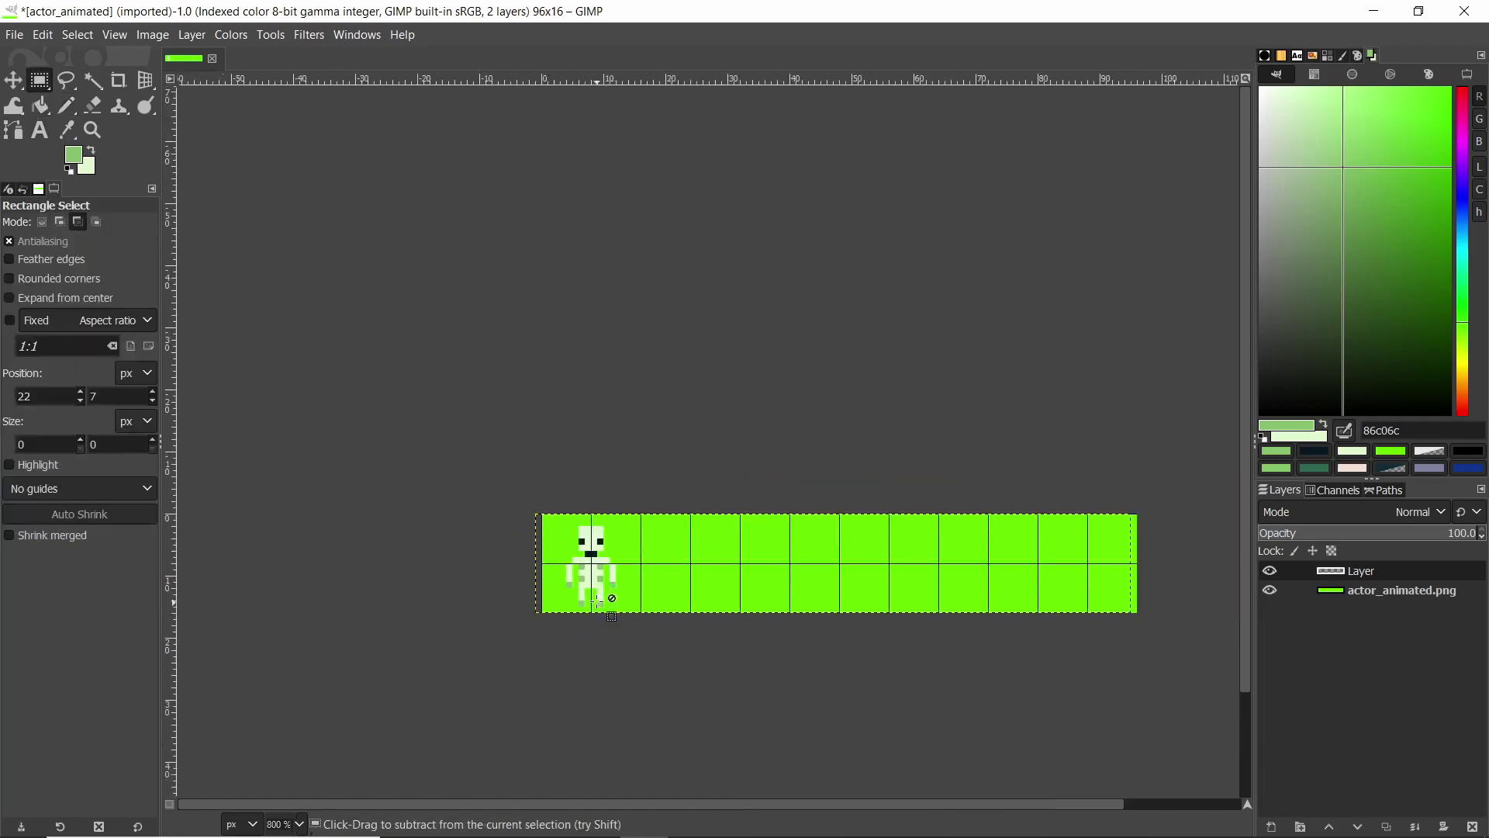
scroll(612, 605, "up", 4, "ctrl")
left_click_drag(314, 231, 704, 708)
key("ctrl+c")
key("ctrl+v")
left_click_drag(535, 473, 942, 446)
scroll(715, 442, "down", 4, "ctrl")
left_click(844, 429)
scroll(334, 188, "up", 1, "ctrl")
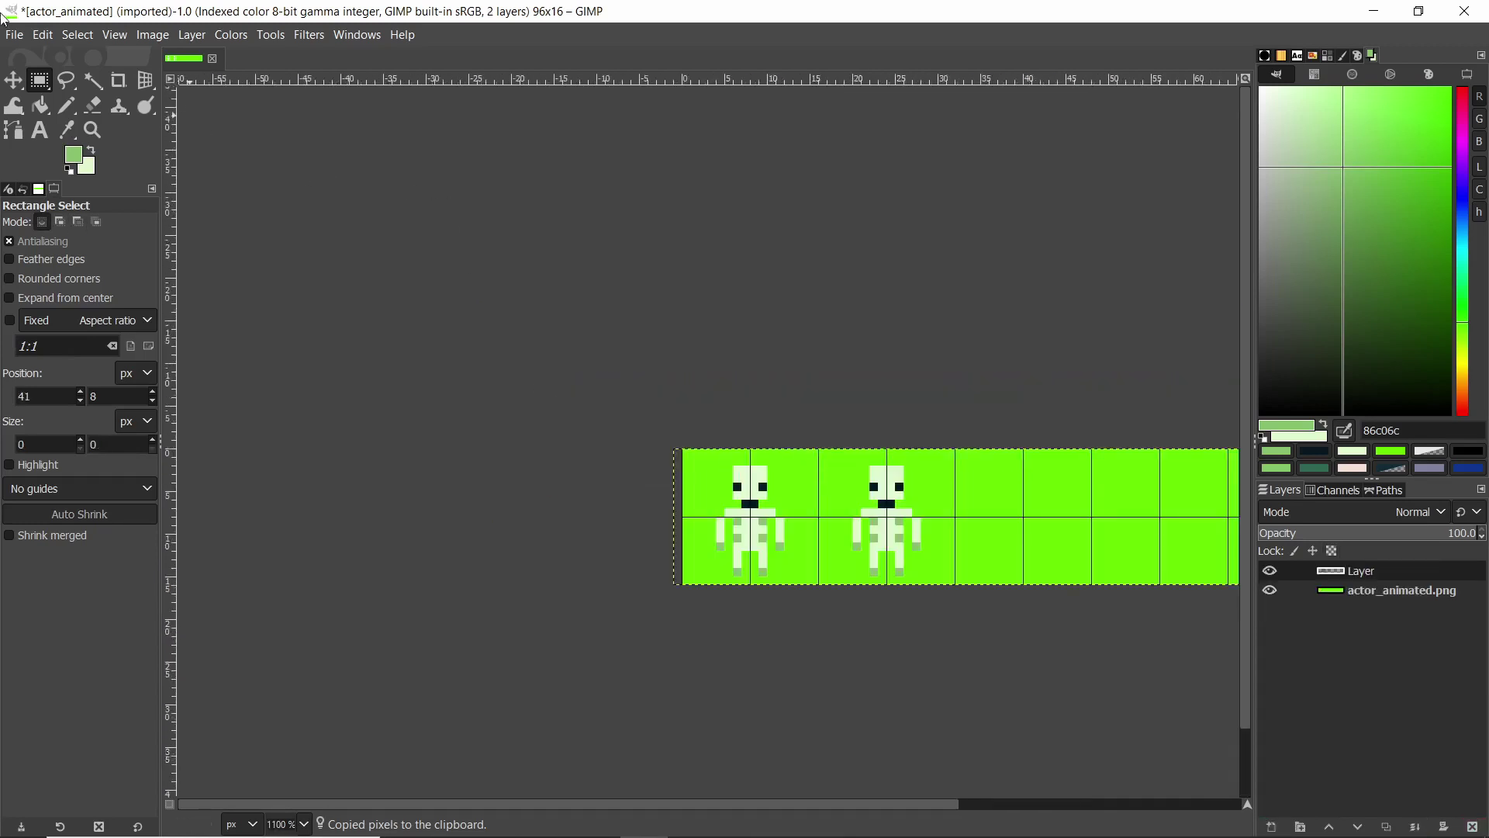
Open actor_animated.png as a reference image.
left_click(14, 35)
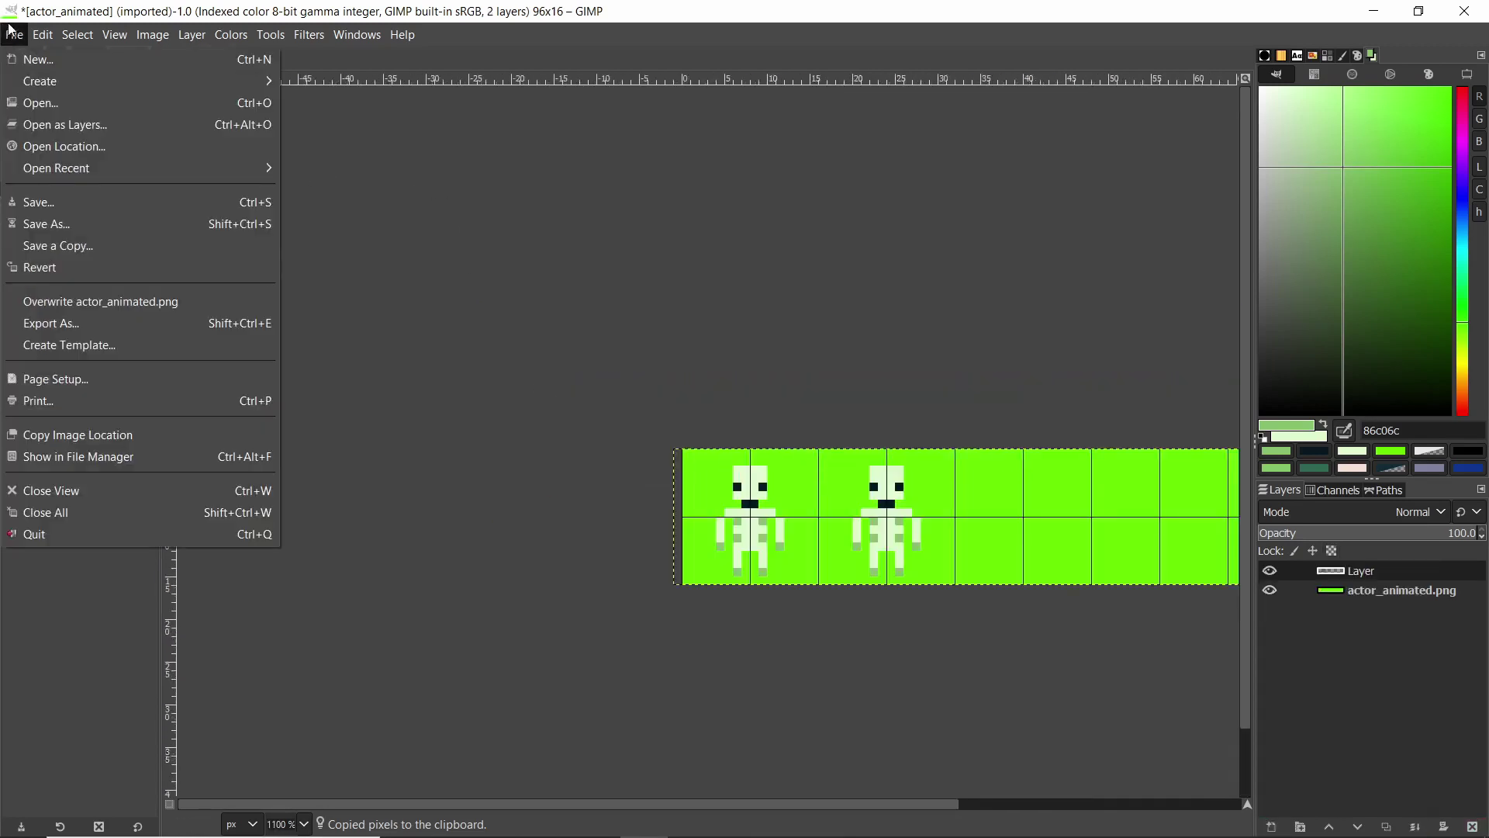
left_click(88, 109)
left_click(673, 680)
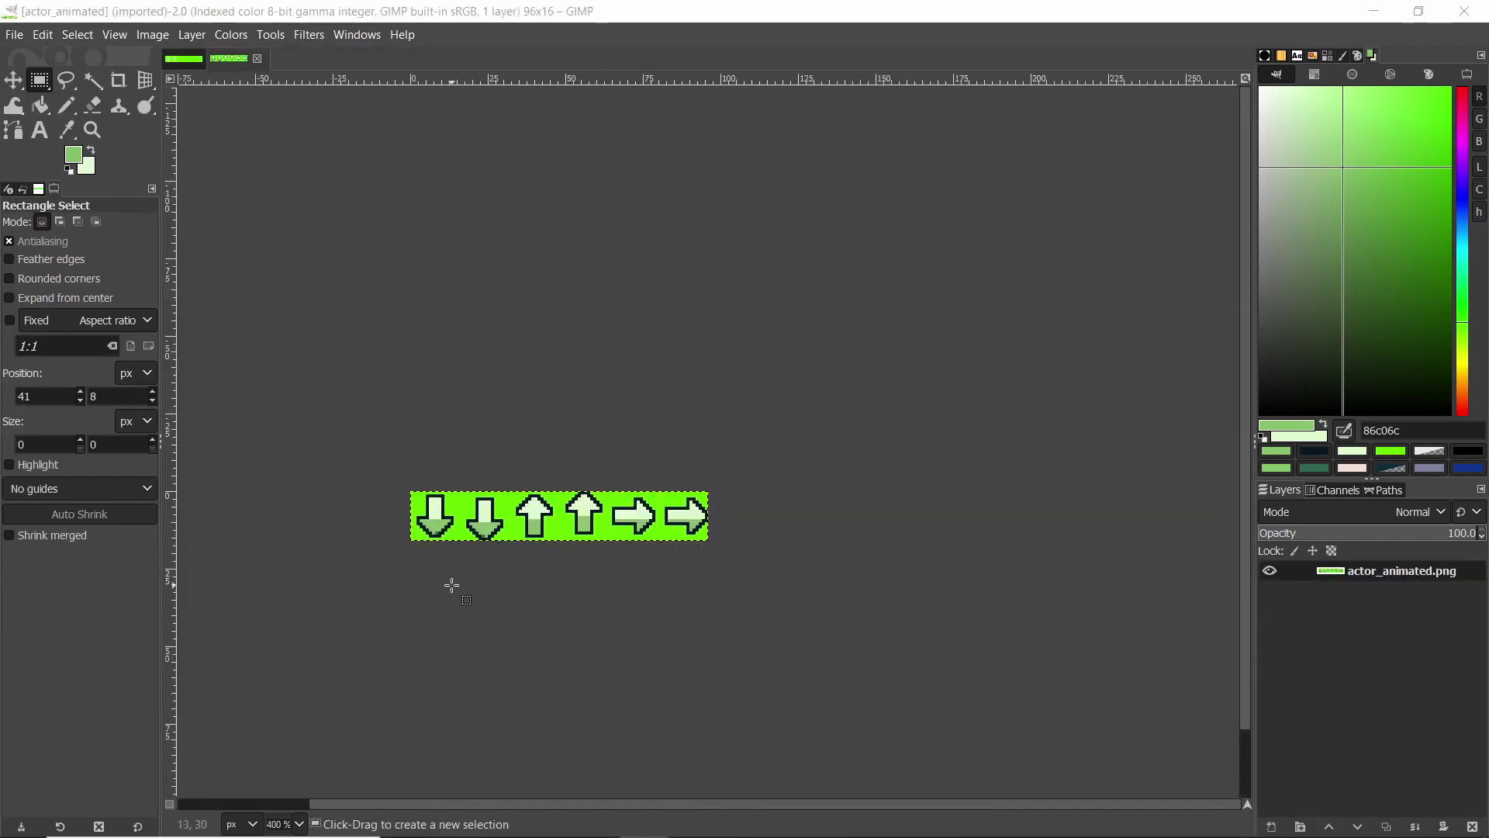
scroll(453, 585, "up", 2, "ctrl")
scroll(442, 578, "down", 2, "ctrl")
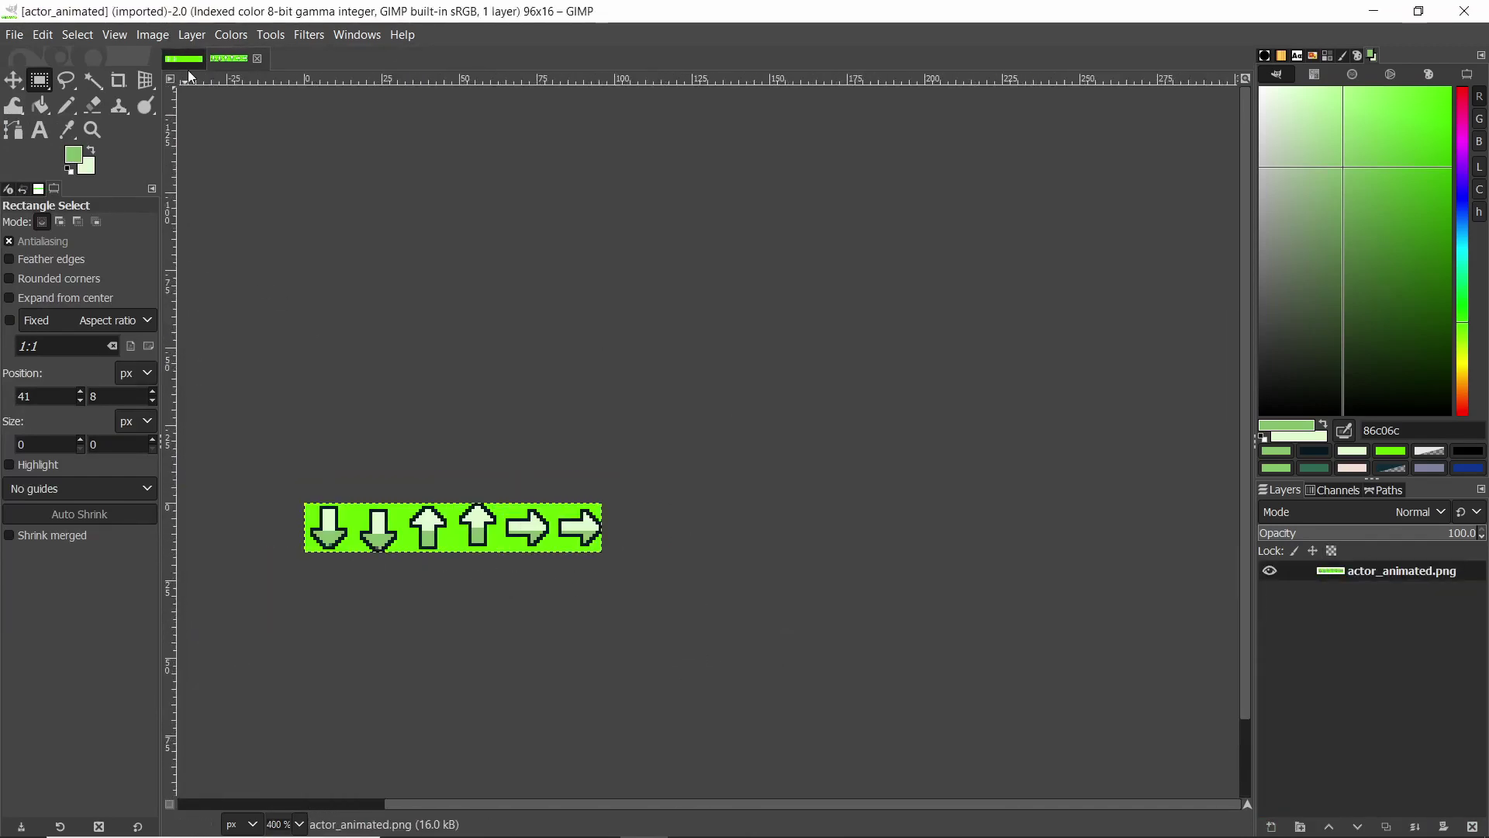
Save the skeleton sprite sheet as SkeltonAnimated.xcf.
left_click(182, 60)
left_click(14, 35)
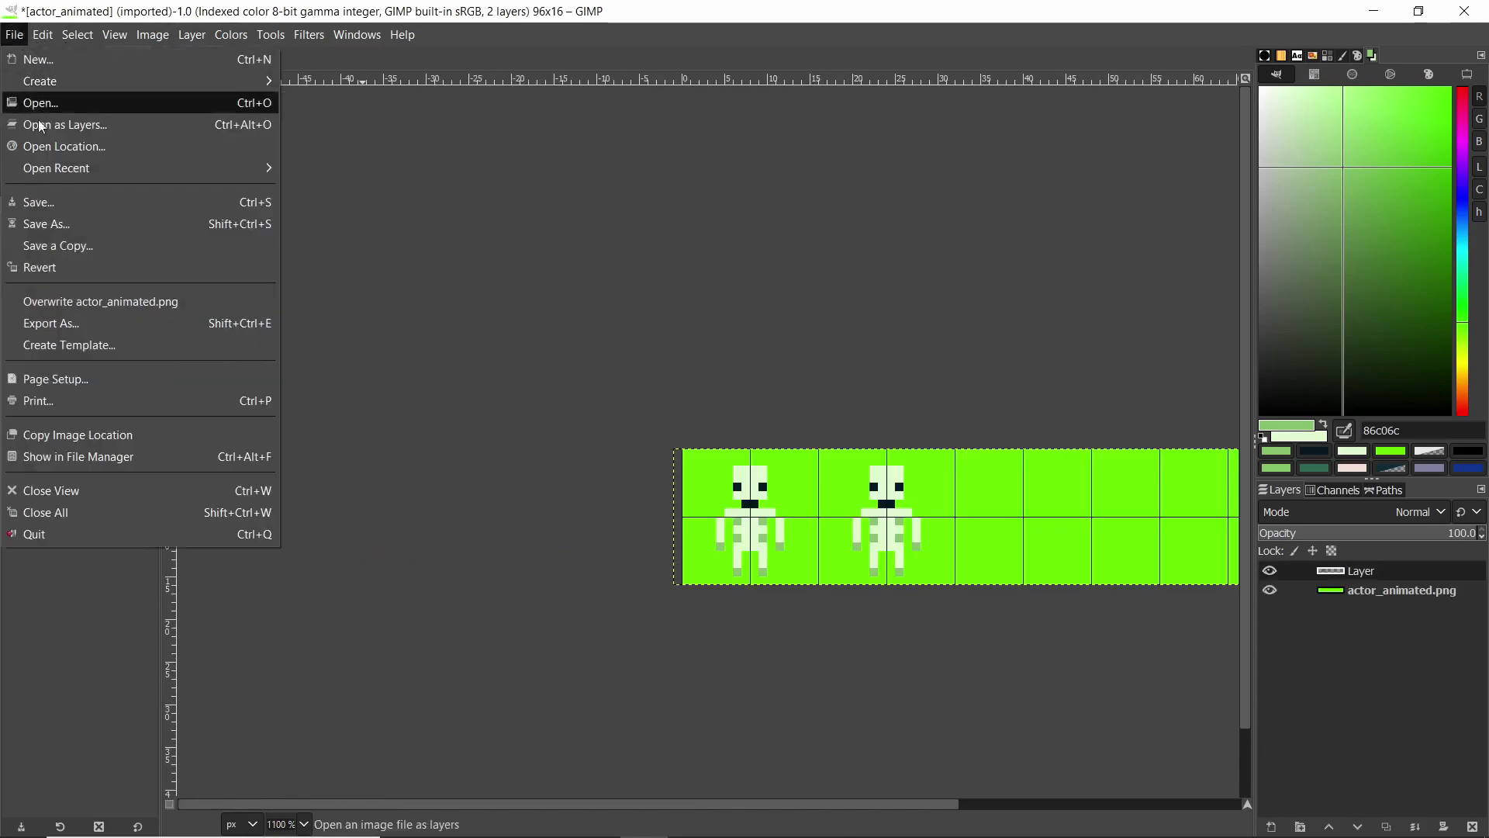
left_click(46, 225)
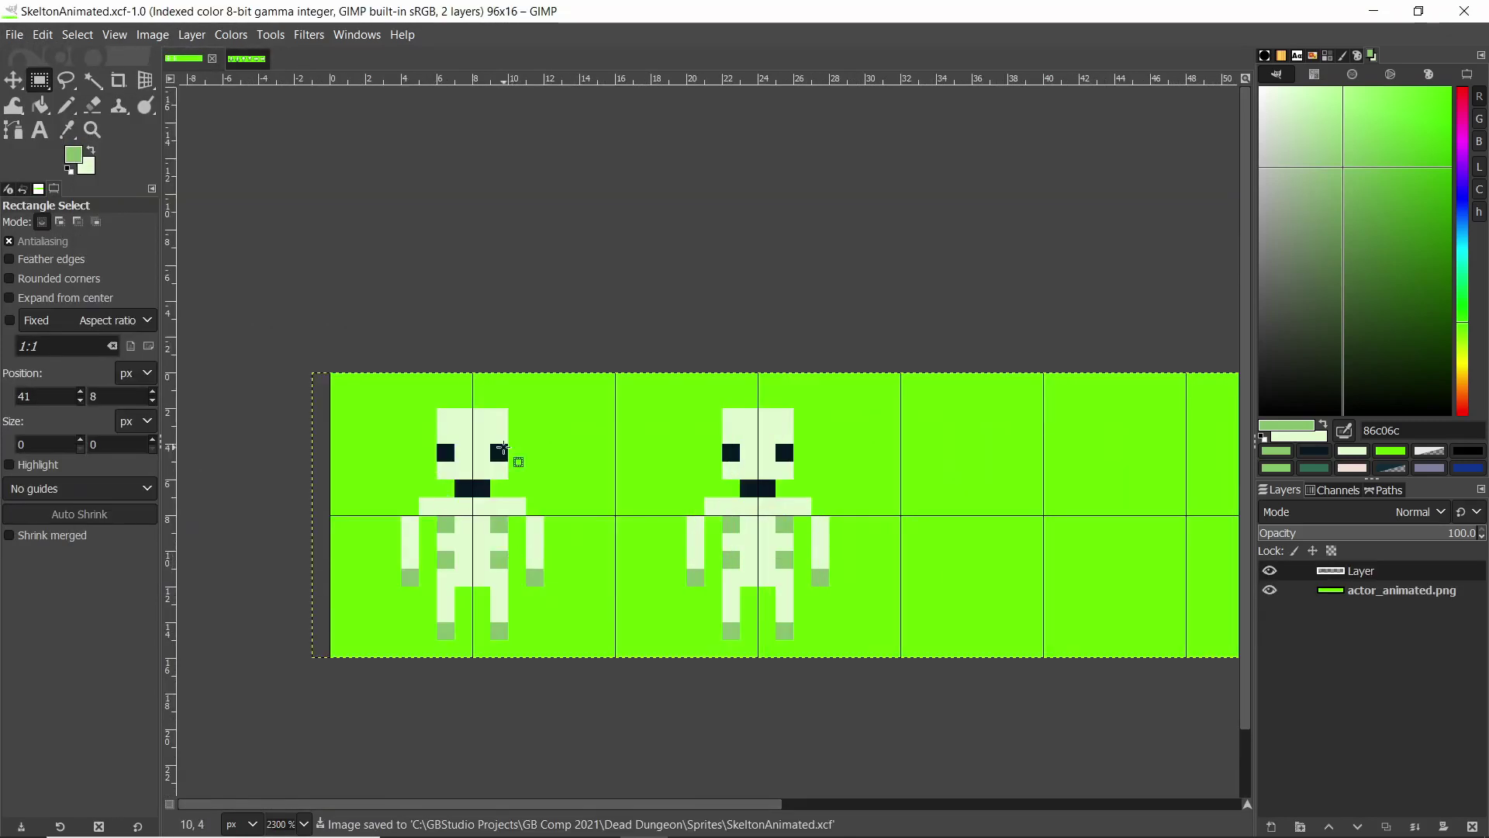
Move the second skeleton's head, body and arms down one pixel and anchor them.
key("n")
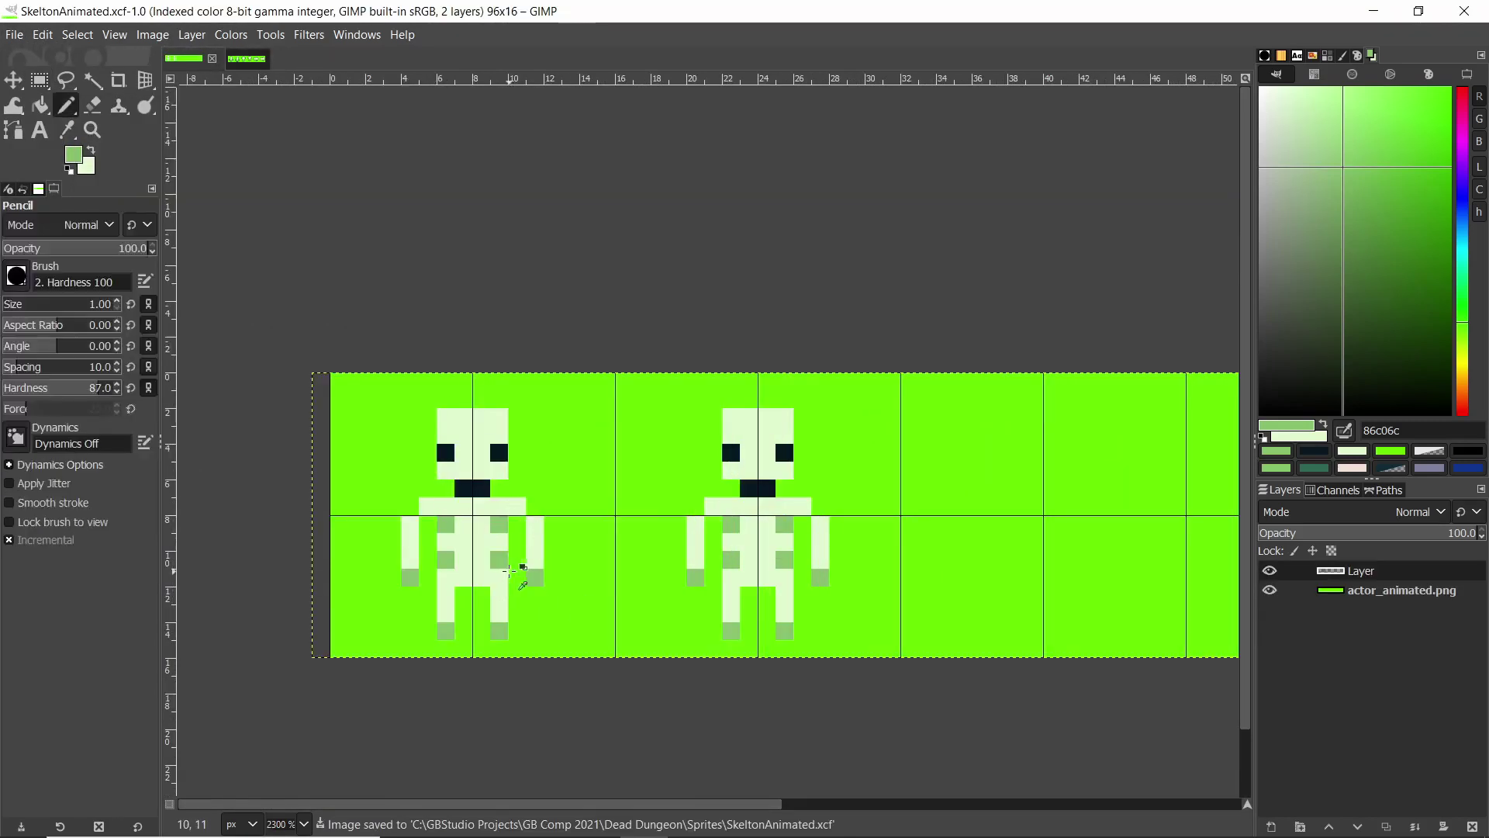
scroll(784, 635, "up", 1, "ctrl")
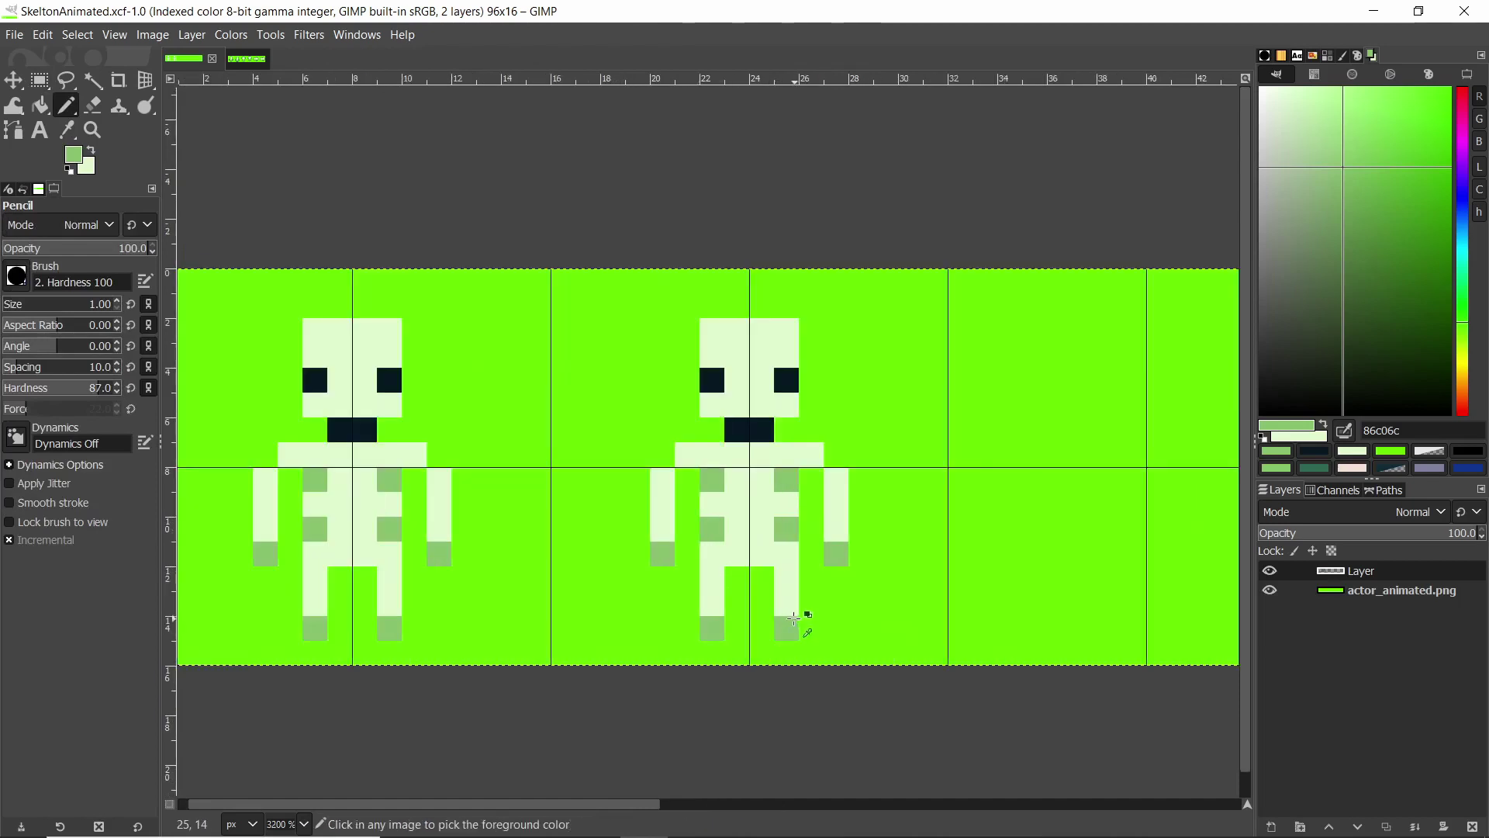
key("r")
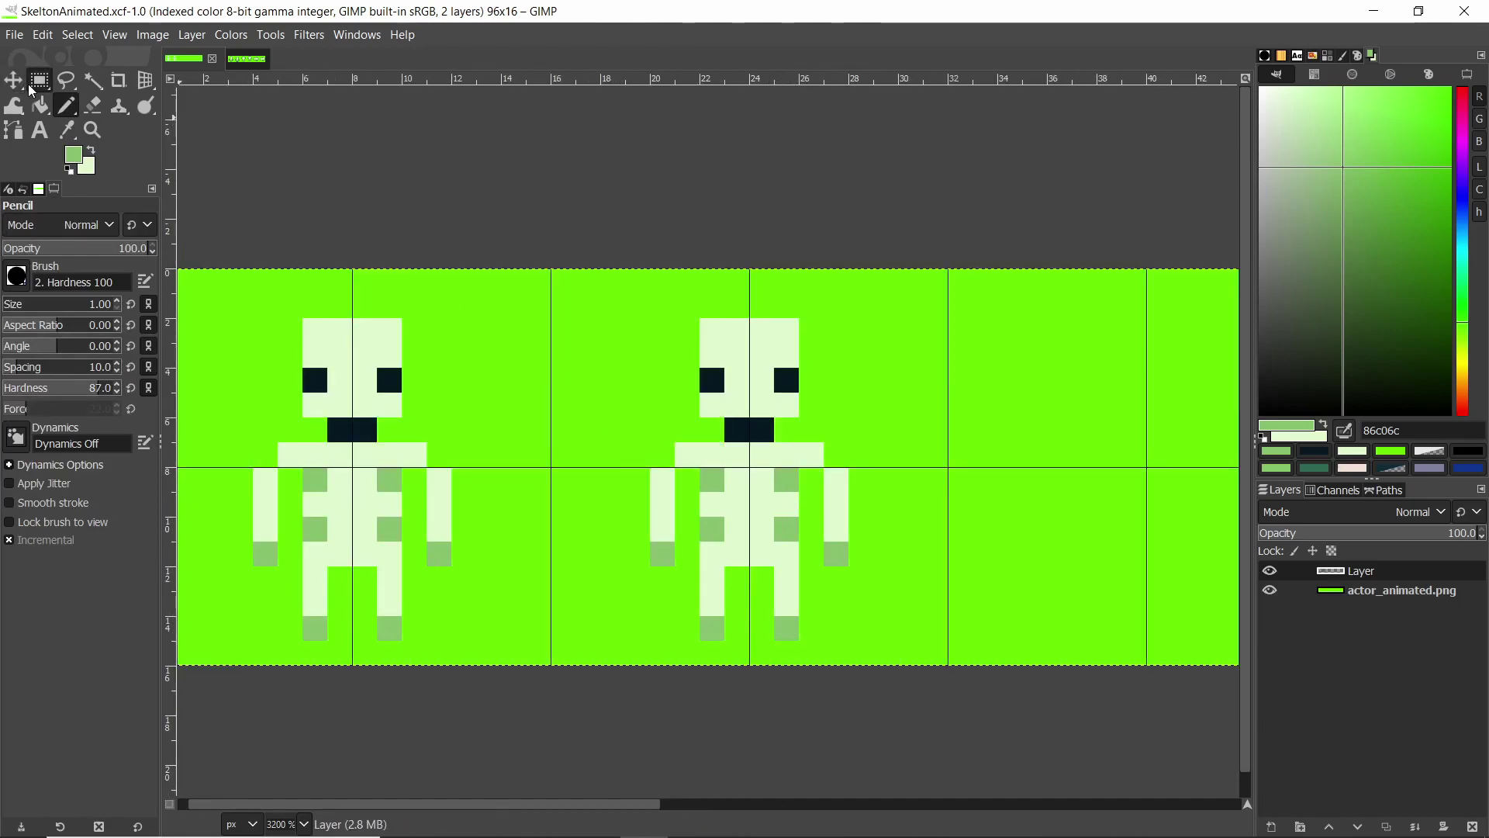
left_click_drag(629, 306, 896, 543)
left_click_drag(876, 596, 800, 540, "shift")
left_click_drag(601, 543, 650, 572, "shift")
key("ctrl+x")
key("ctrl+v")
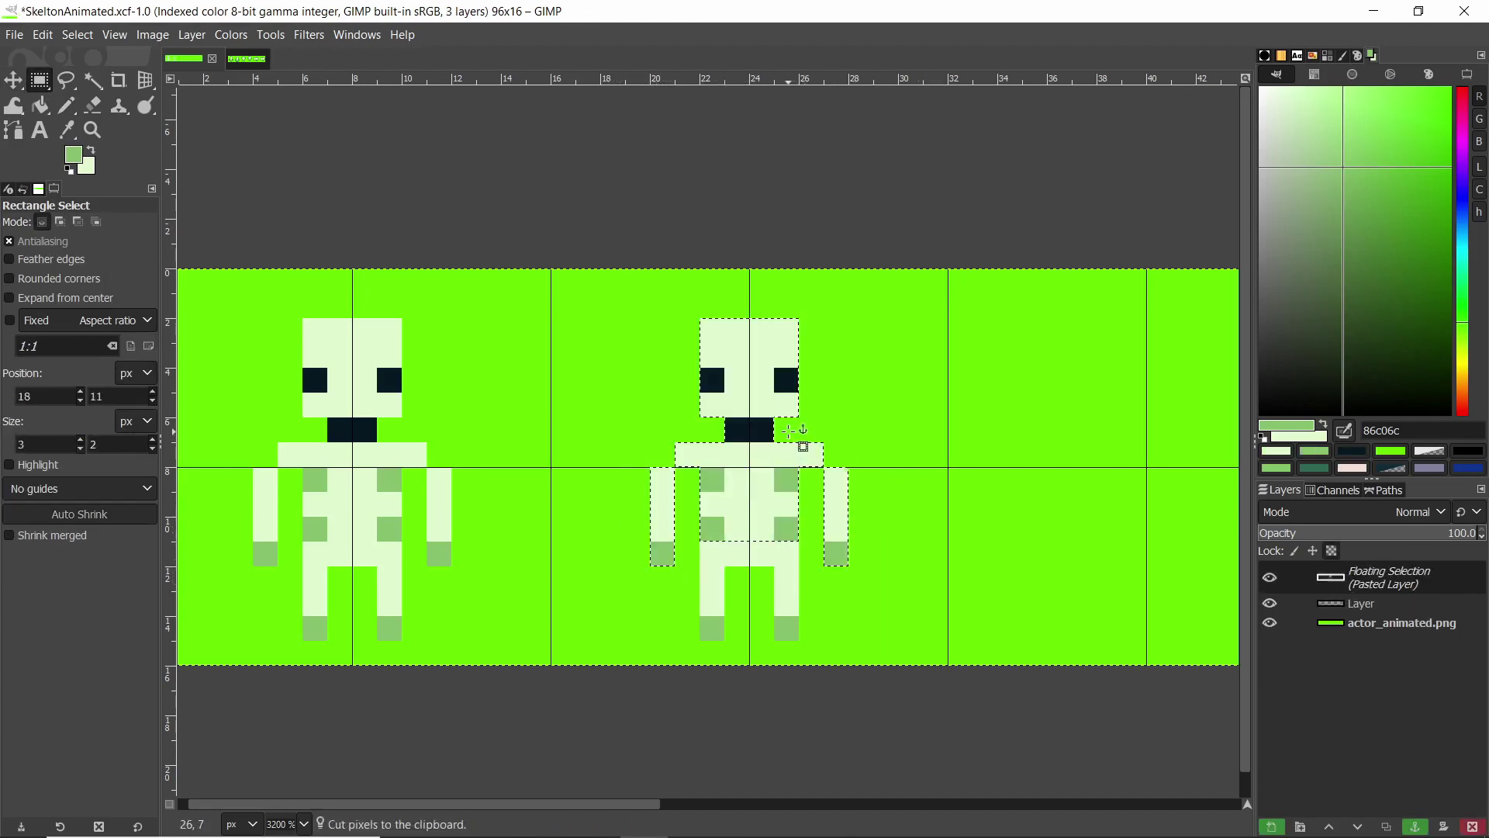
left_click_drag(780, 472, 779, 498)
left_click(902, 419)
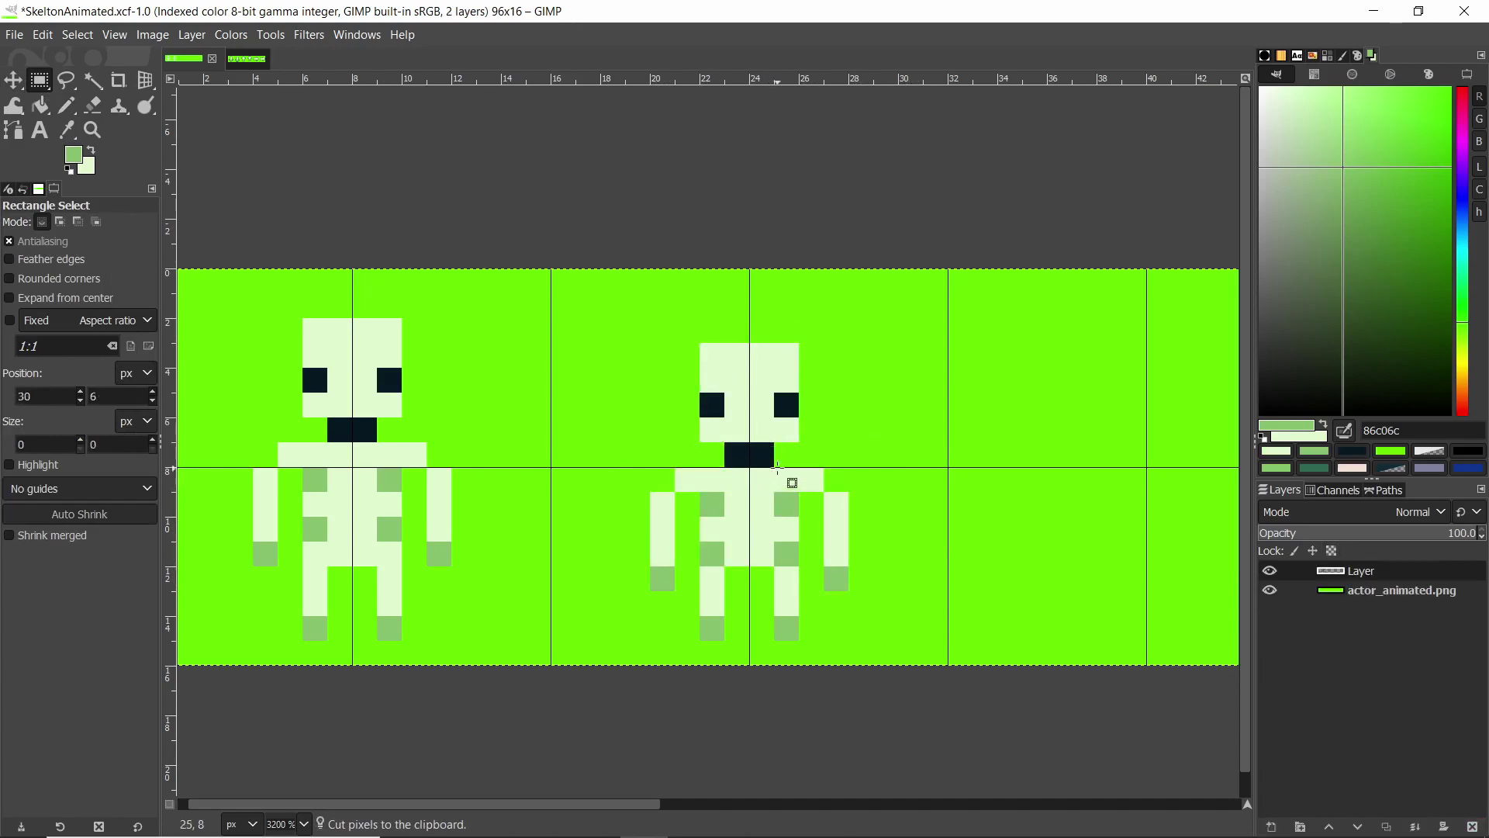
Edit the second skeleton's leg pixels, undoing an accidental 3D transform.
key("n")
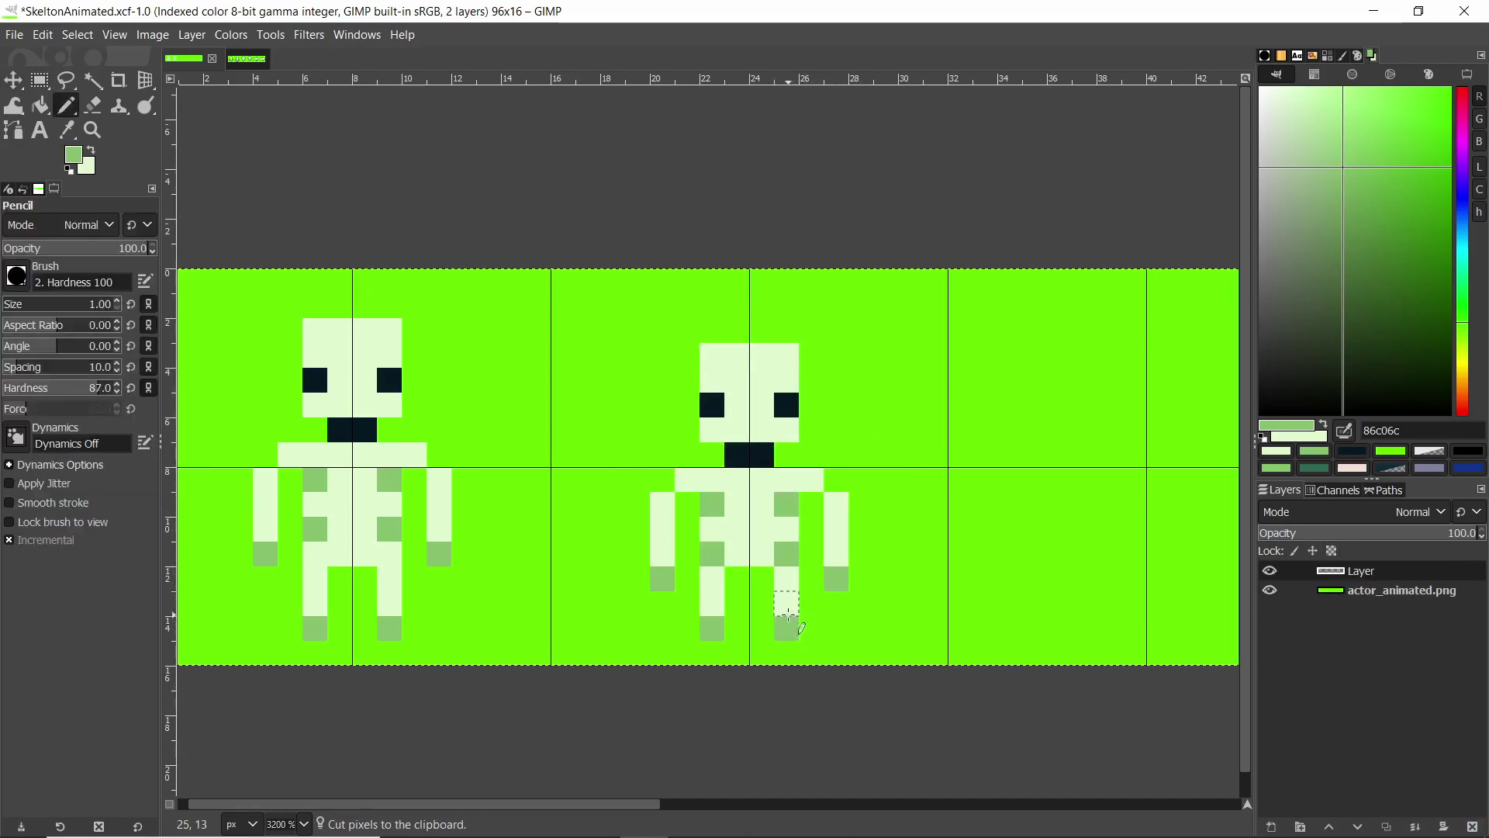
left_click(788, 615)
key("shift+w")
left_click(796, 630)
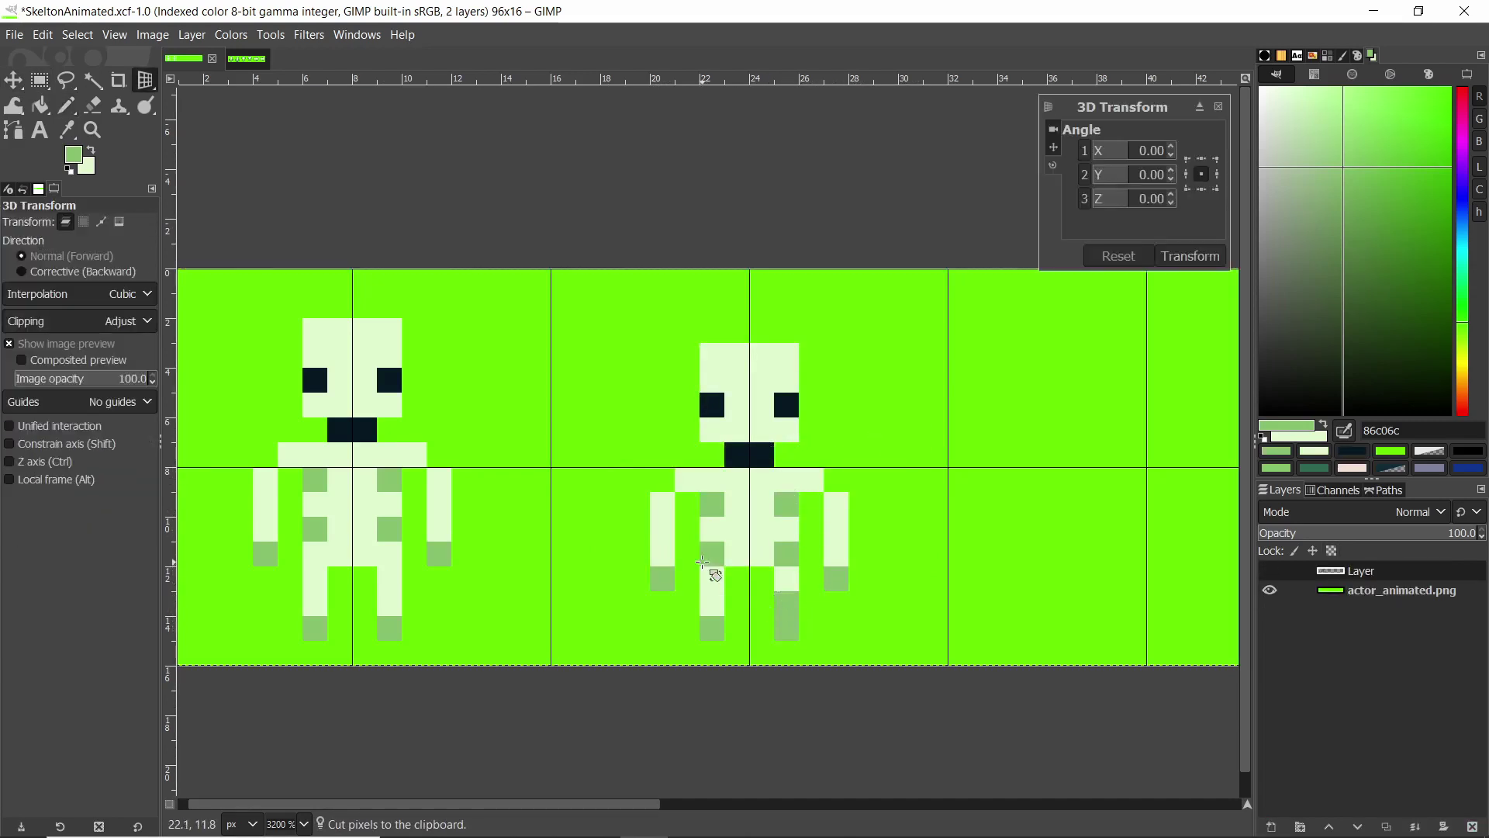
key("ctrl+z")
left_click(66, 105)
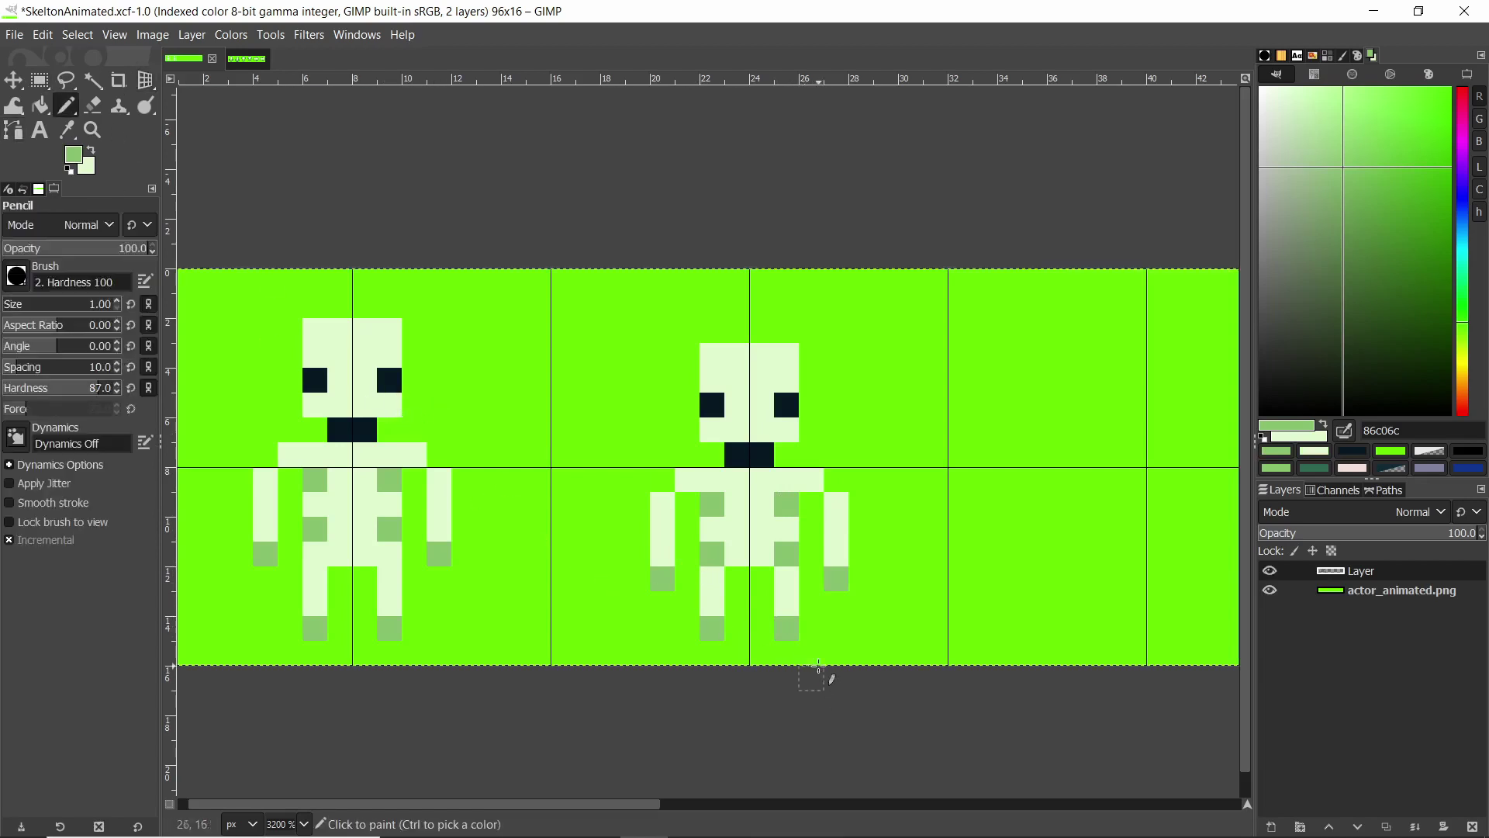
left_click(783, 610)
key("shift+w")
left_click(785, 613)
key("shift+e")
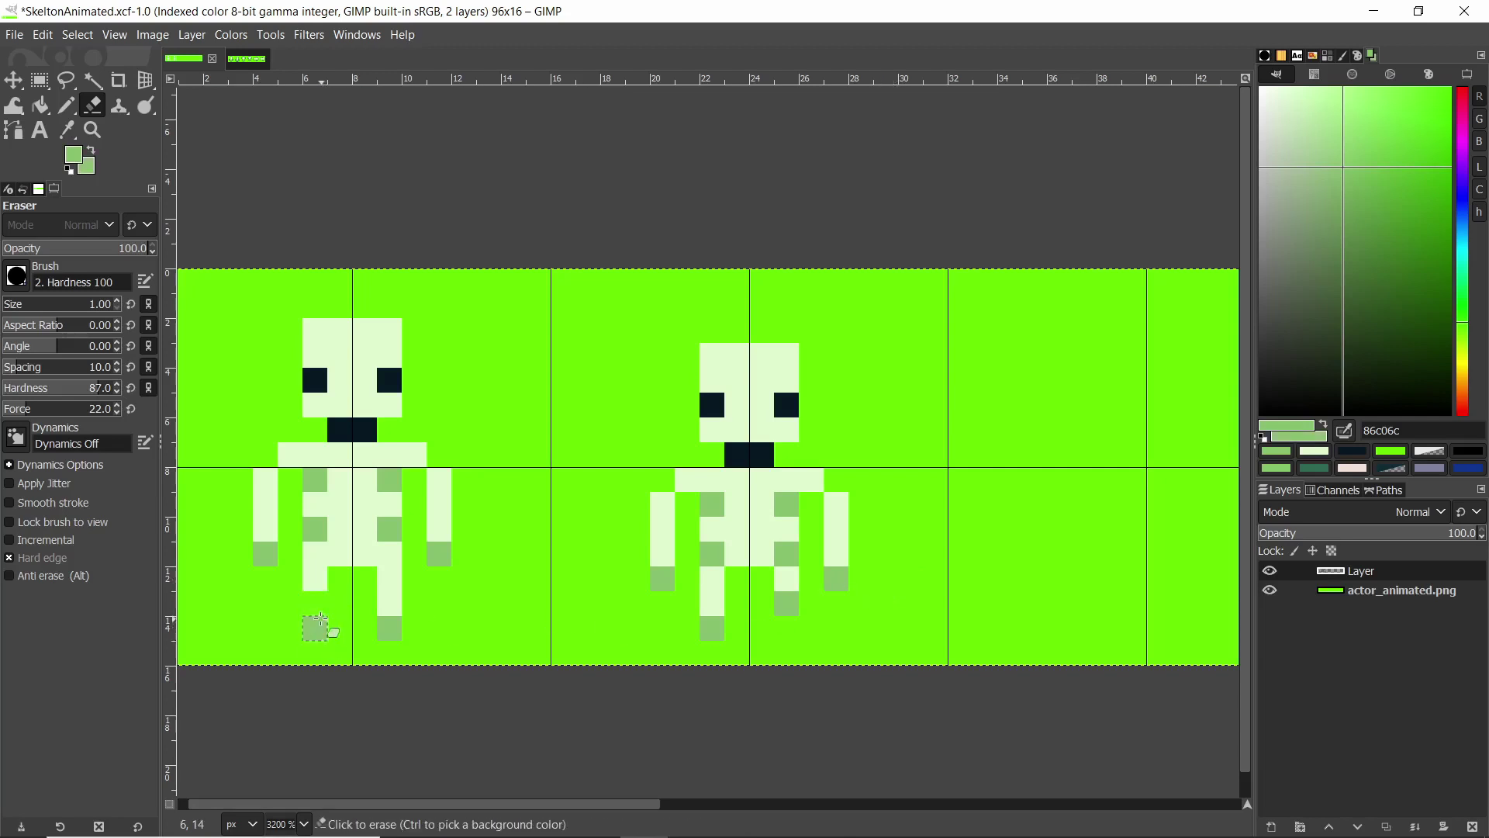
key("n")
Raise the first skeleton's foot and hand and the second skeleton's hand one pixel.
left_click(315, 603)
key("shift+e")
left_click(315, 628)
scroll(443, 588, "up", 1, "ctrl")
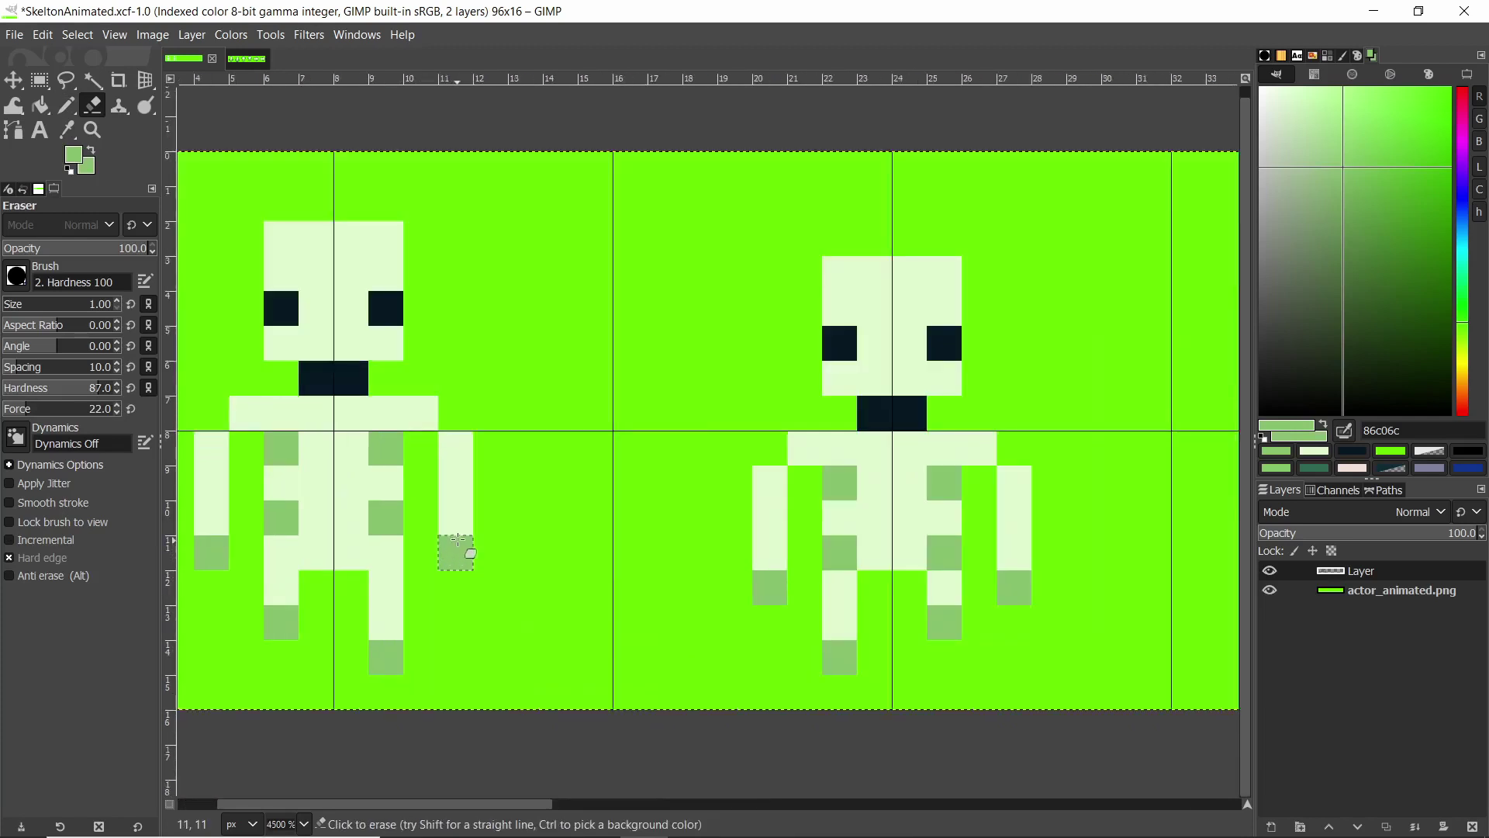
left_click(465, 540)
key("n")
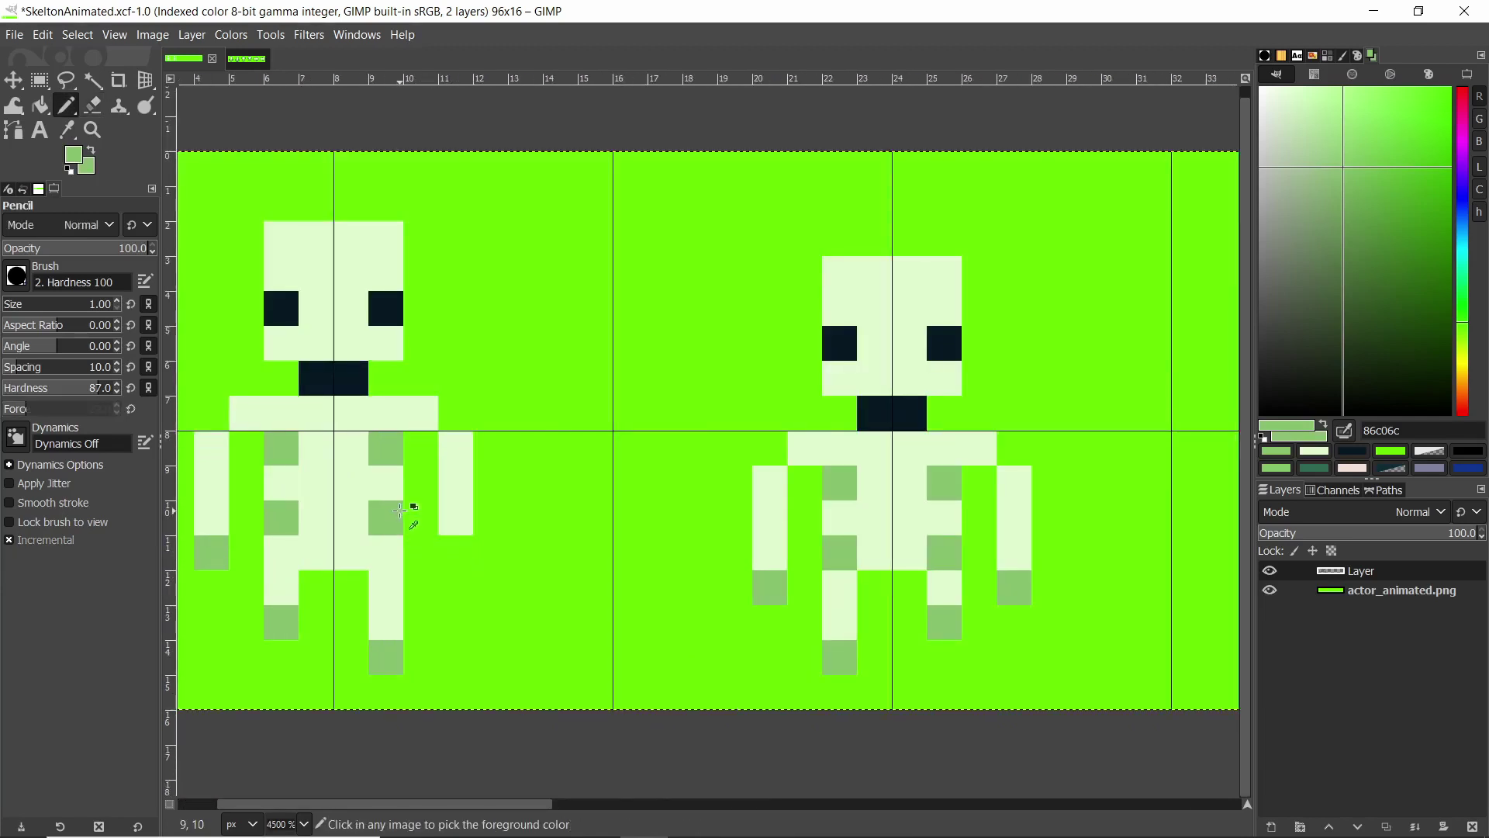
left_click(458, 517)
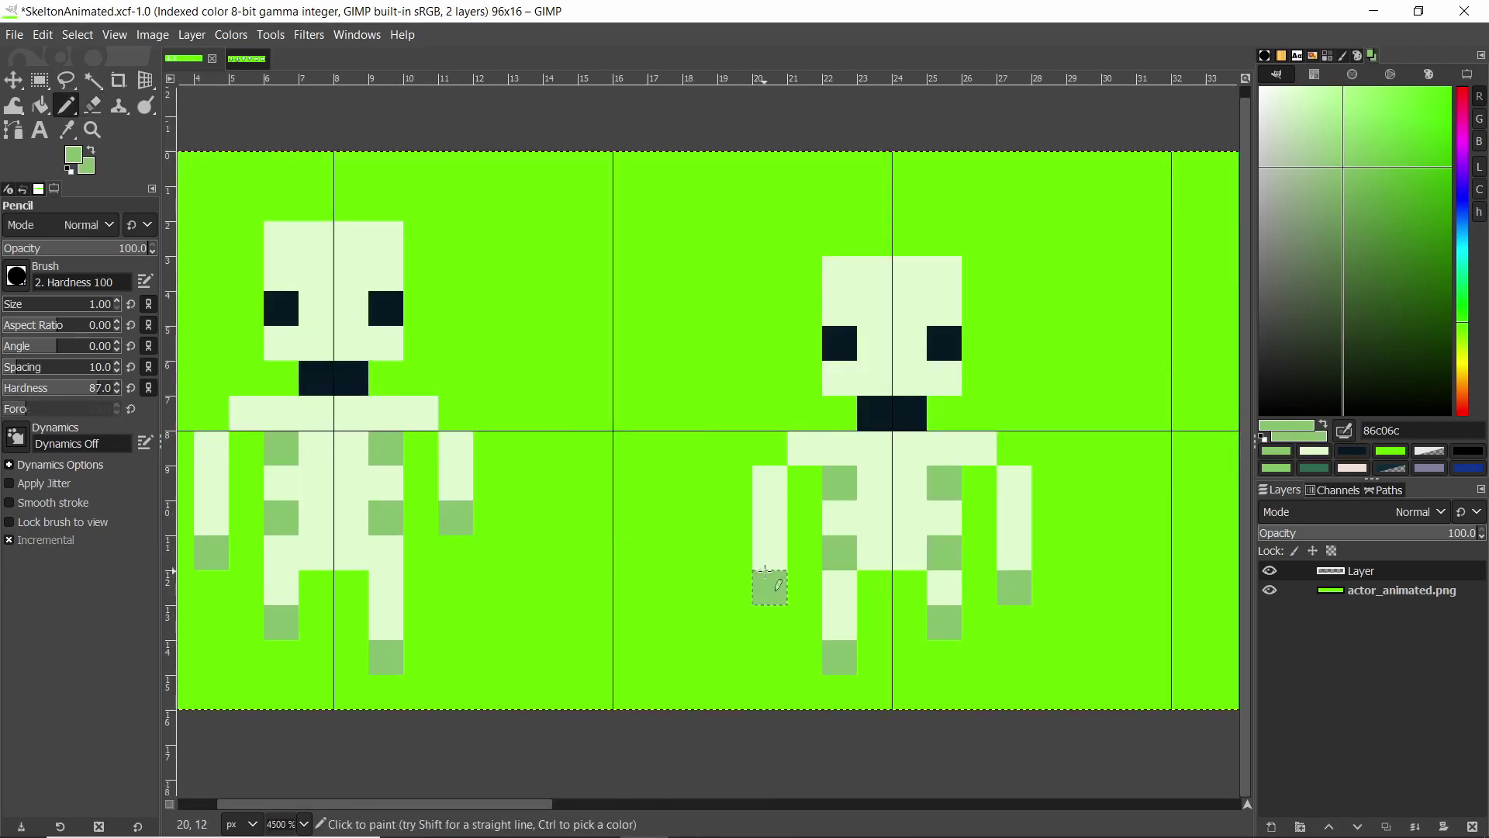
left_click(771, 553)
key("shift+e")
left_click(771, 587)
scroll(776, 586, "down", 4, "ctrl")
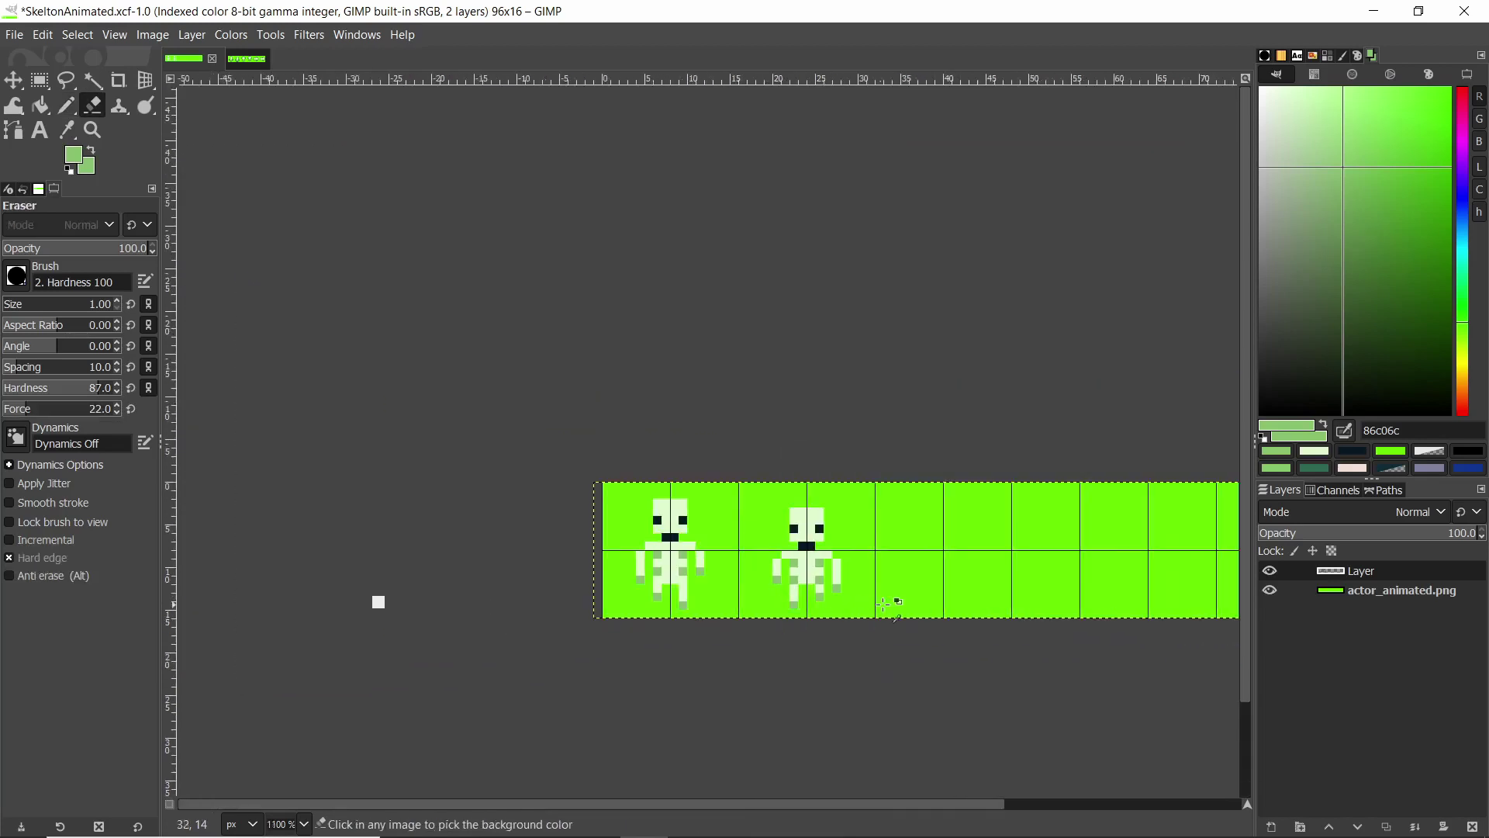
scroll(888, 605, "up", 1, "ctrl")
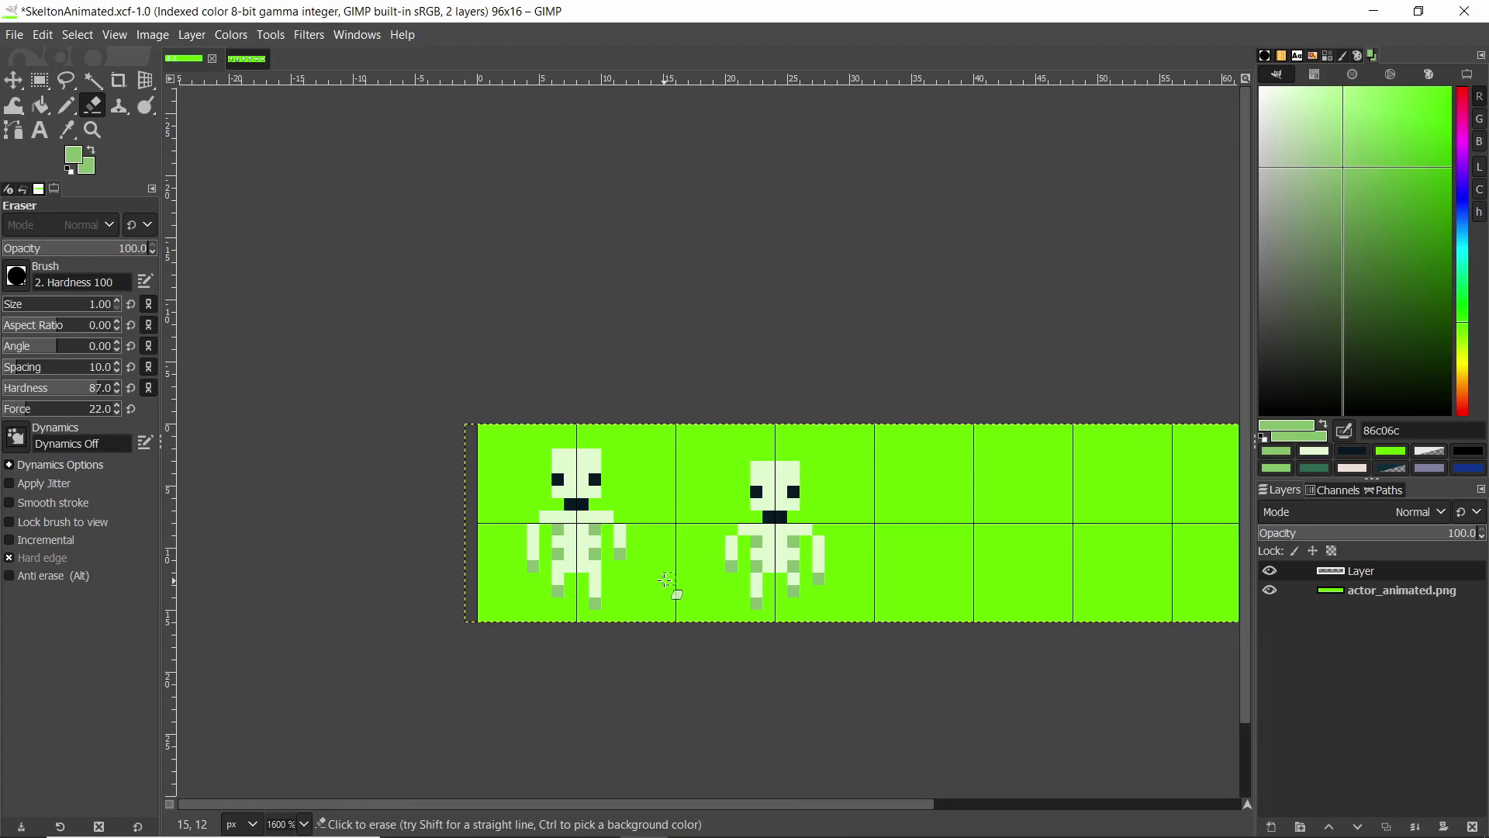
Copy both skeletons into the third and fourth frames and anchor them.
middle_click_drag(667, 580, 539, 568)
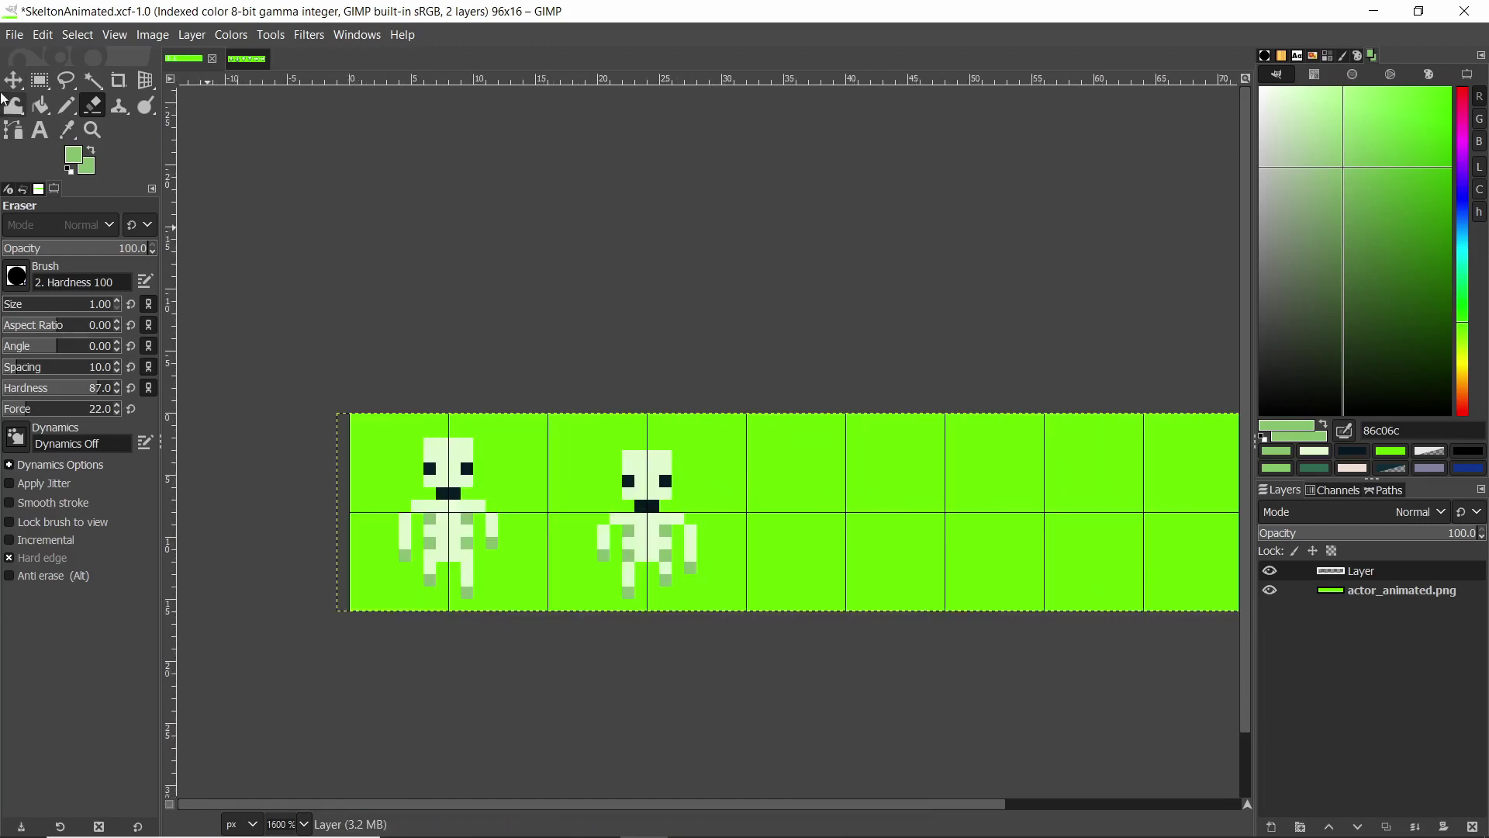
key("r")
left_click_drag(326, 349, 750, 721)
key("ctrl+c")
key("ctrl+v")
left_click_drag(683, 553, 1069, 529)
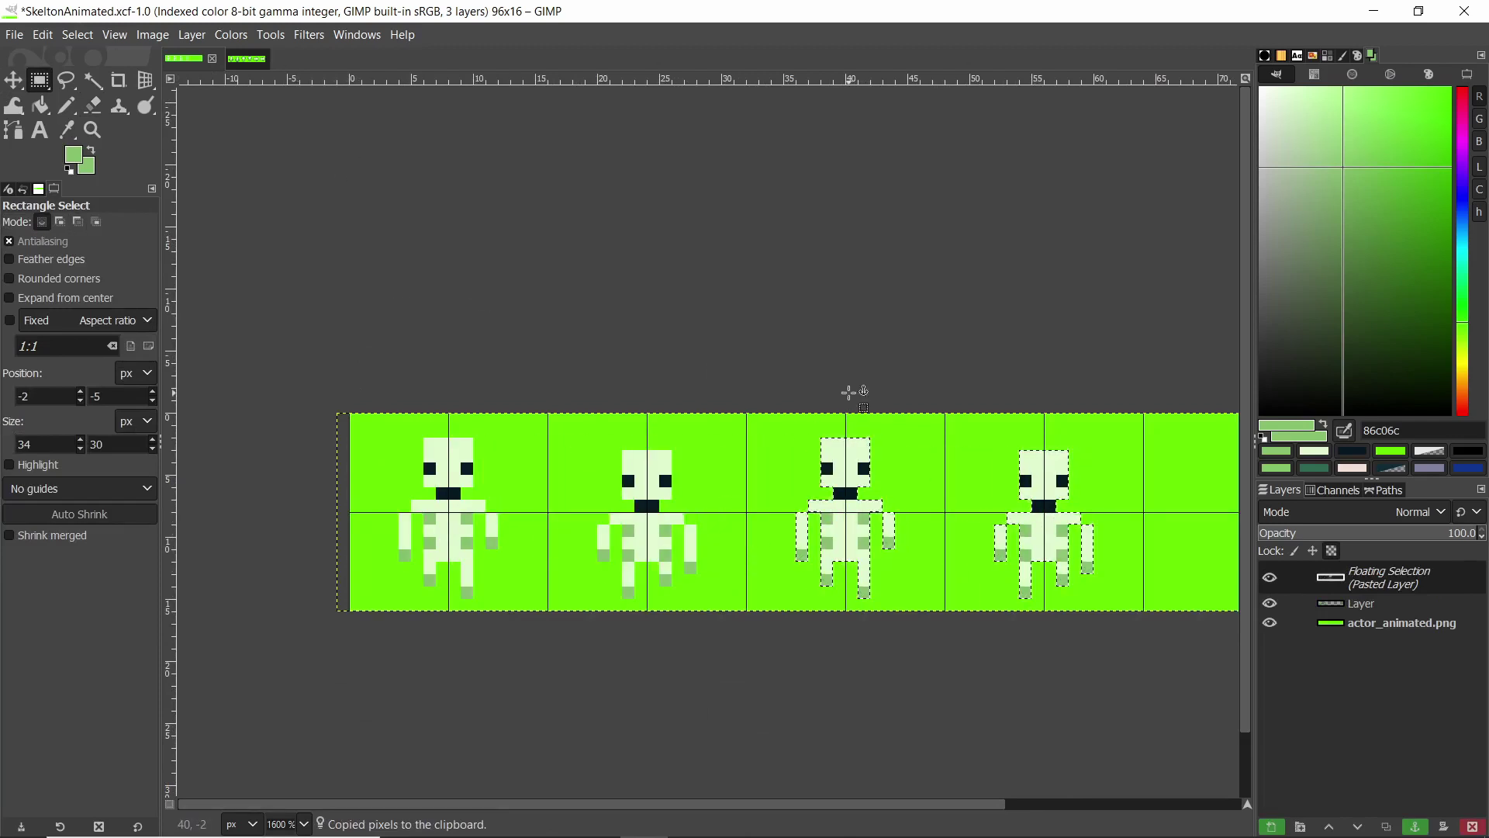
left_click(909, 404)
Paint over the mouths and eyes of both copies in light bone colour.
scroll(979, 448, "down", 2, "ctrl")
scroll(979, 448, "up", 2, "ctrl")
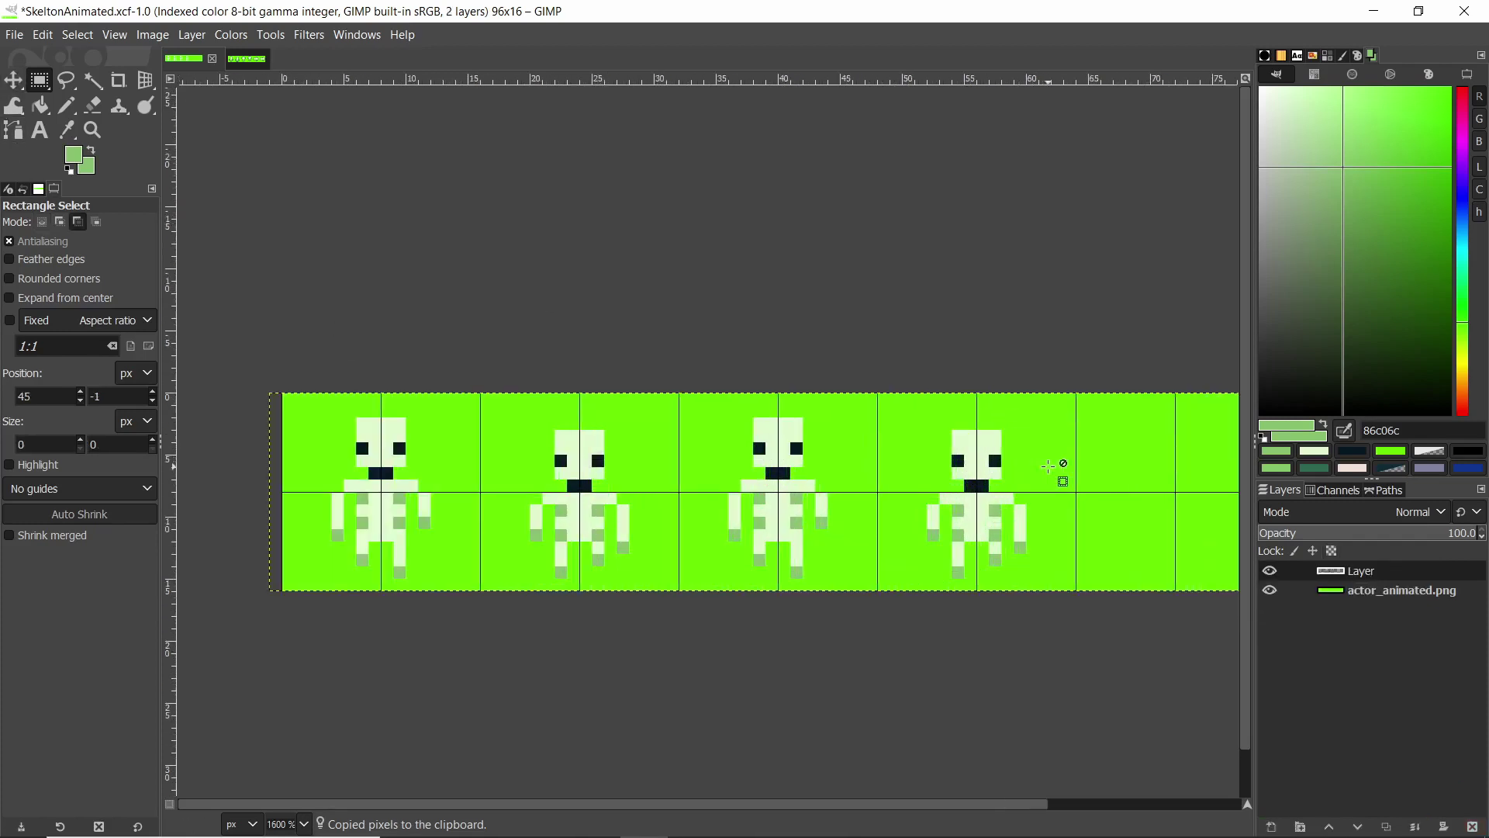
scroll(737, 522, "up", 2, "ctrl")
key("n")
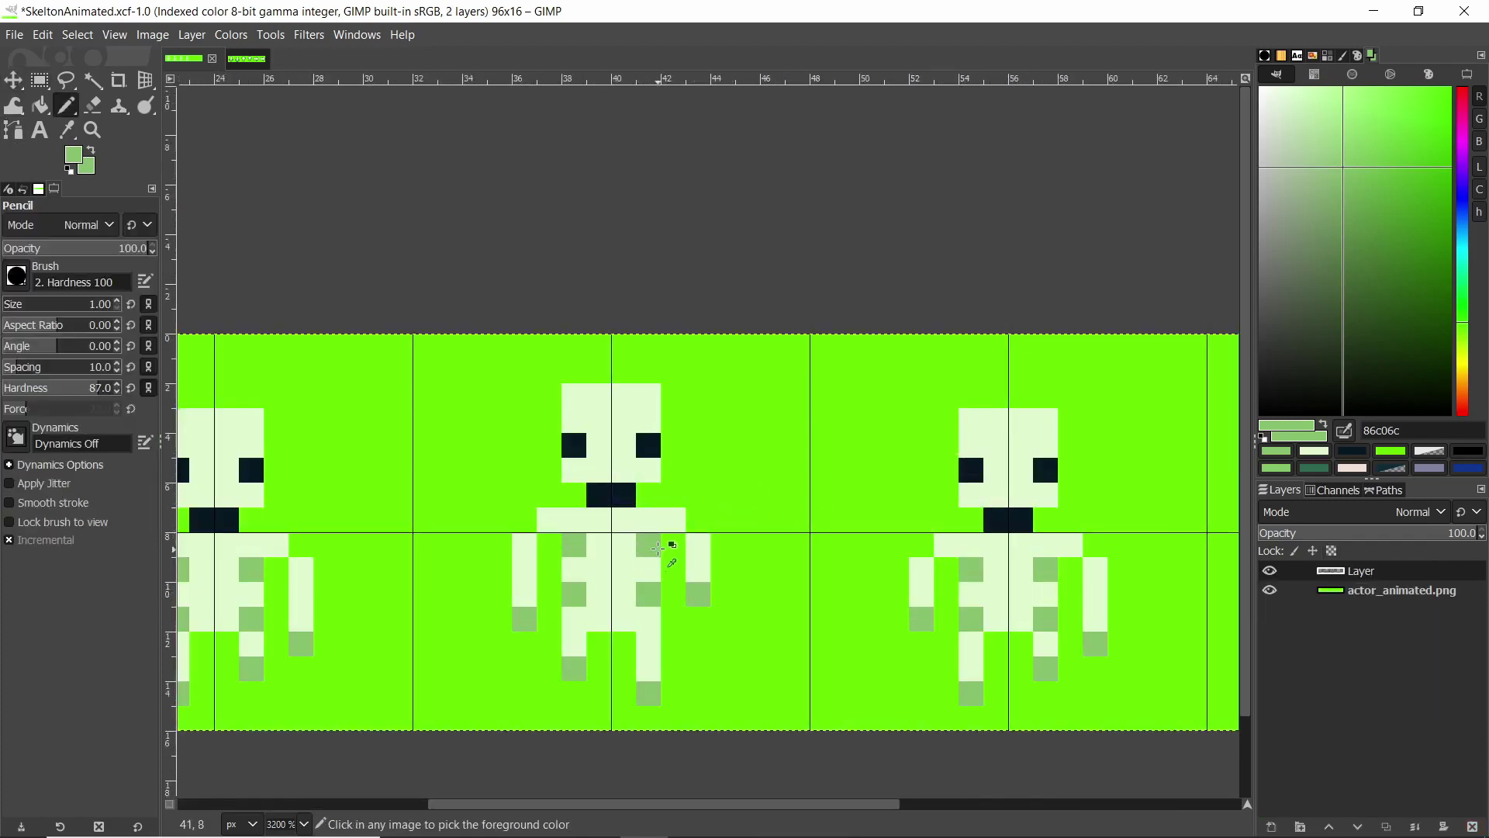
left_click_drag(625, 496, 598, 496)
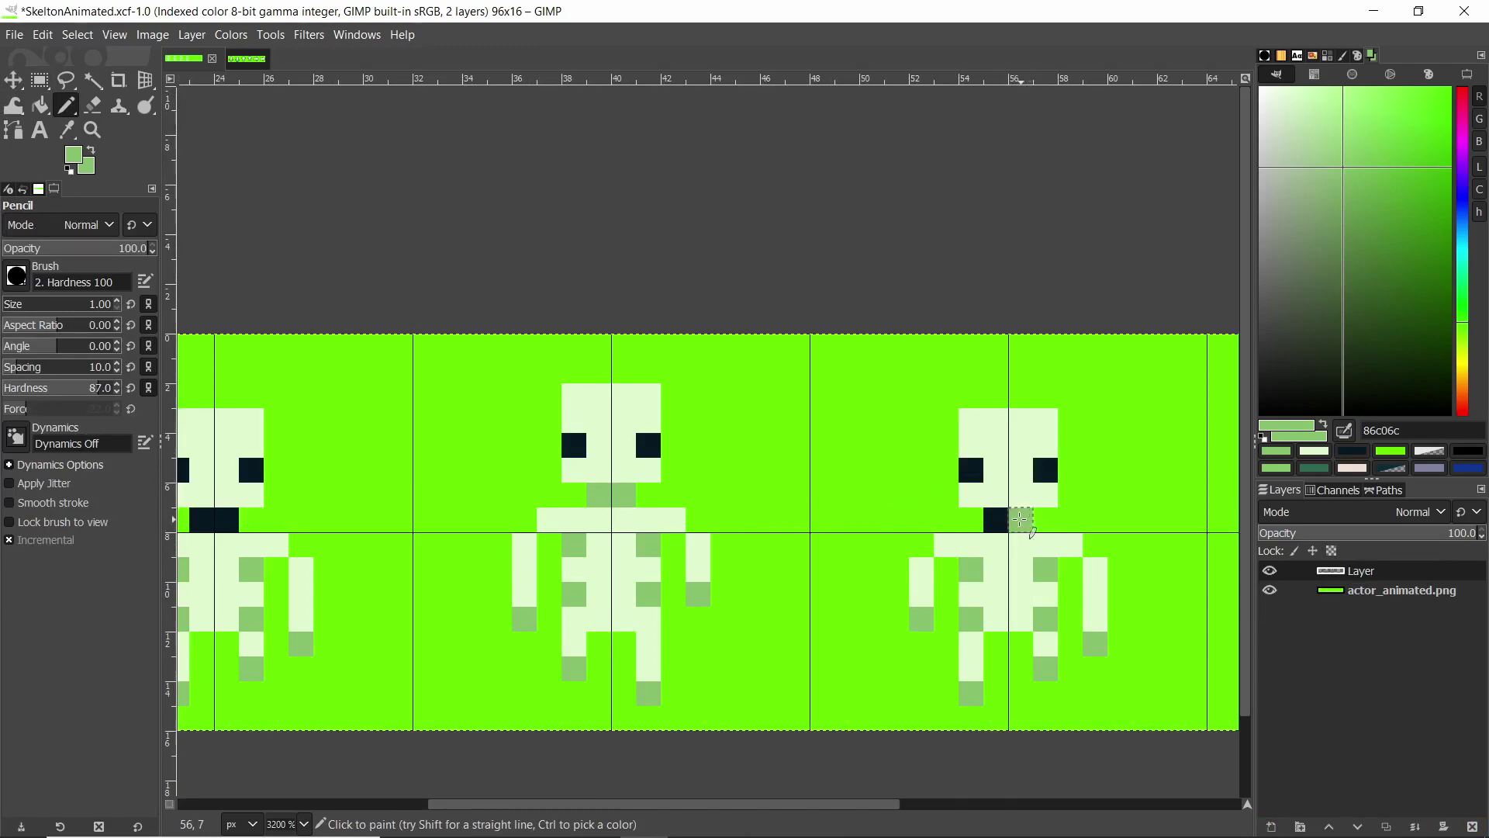
left_click_drag(1012, 521, 996, 521)
left_click(997, 469, "ctrl")
left_click(966, 471)
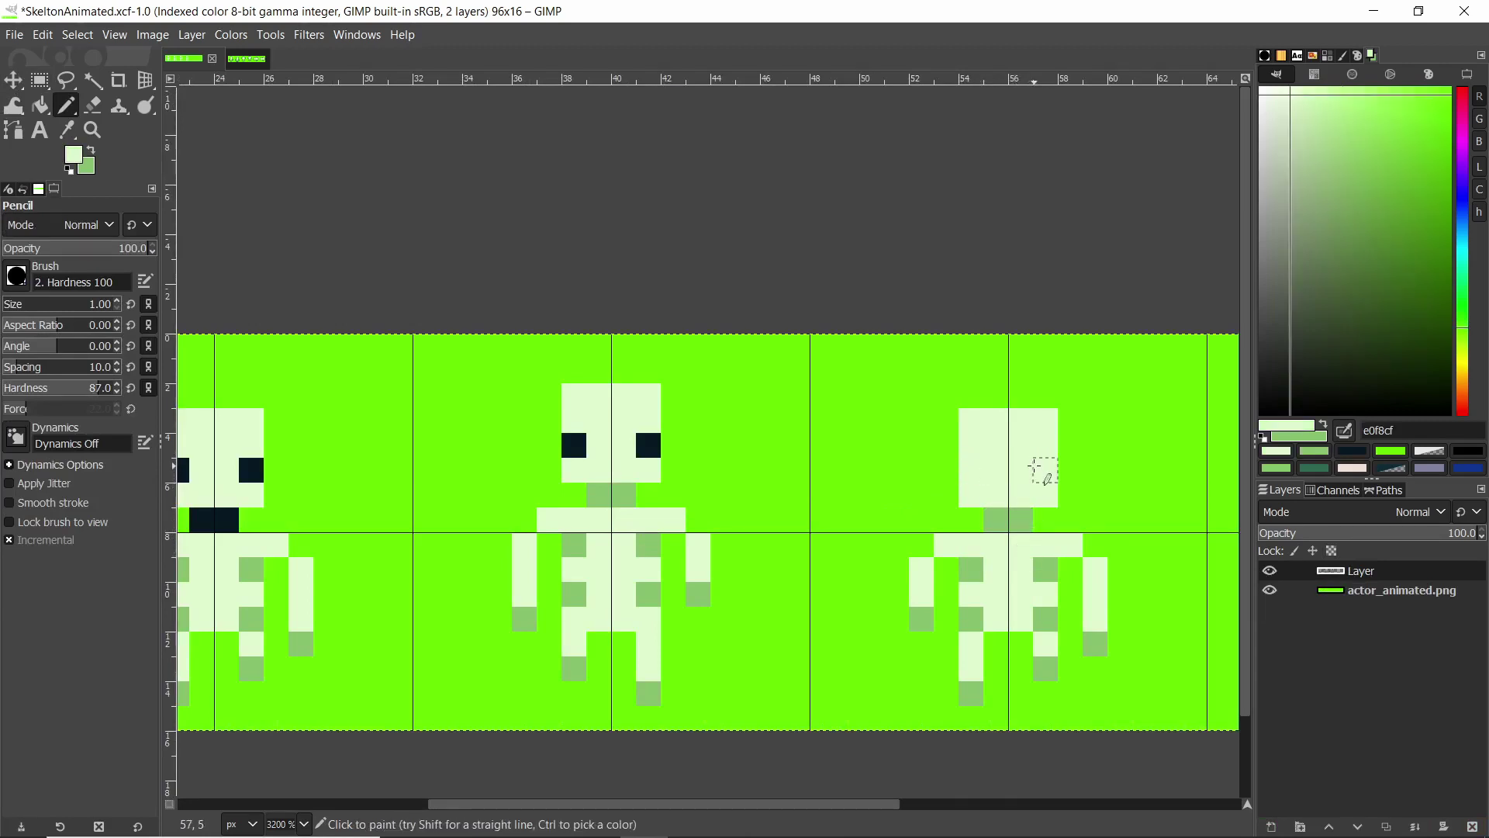
left_click(571, 451)
Lighten the rib pixels and try a darker-green column down the fourth torso, undoing it.
left_click(573, 552)
left_click(574, 594)
left_click(648, 546)
left_click(648, 598)
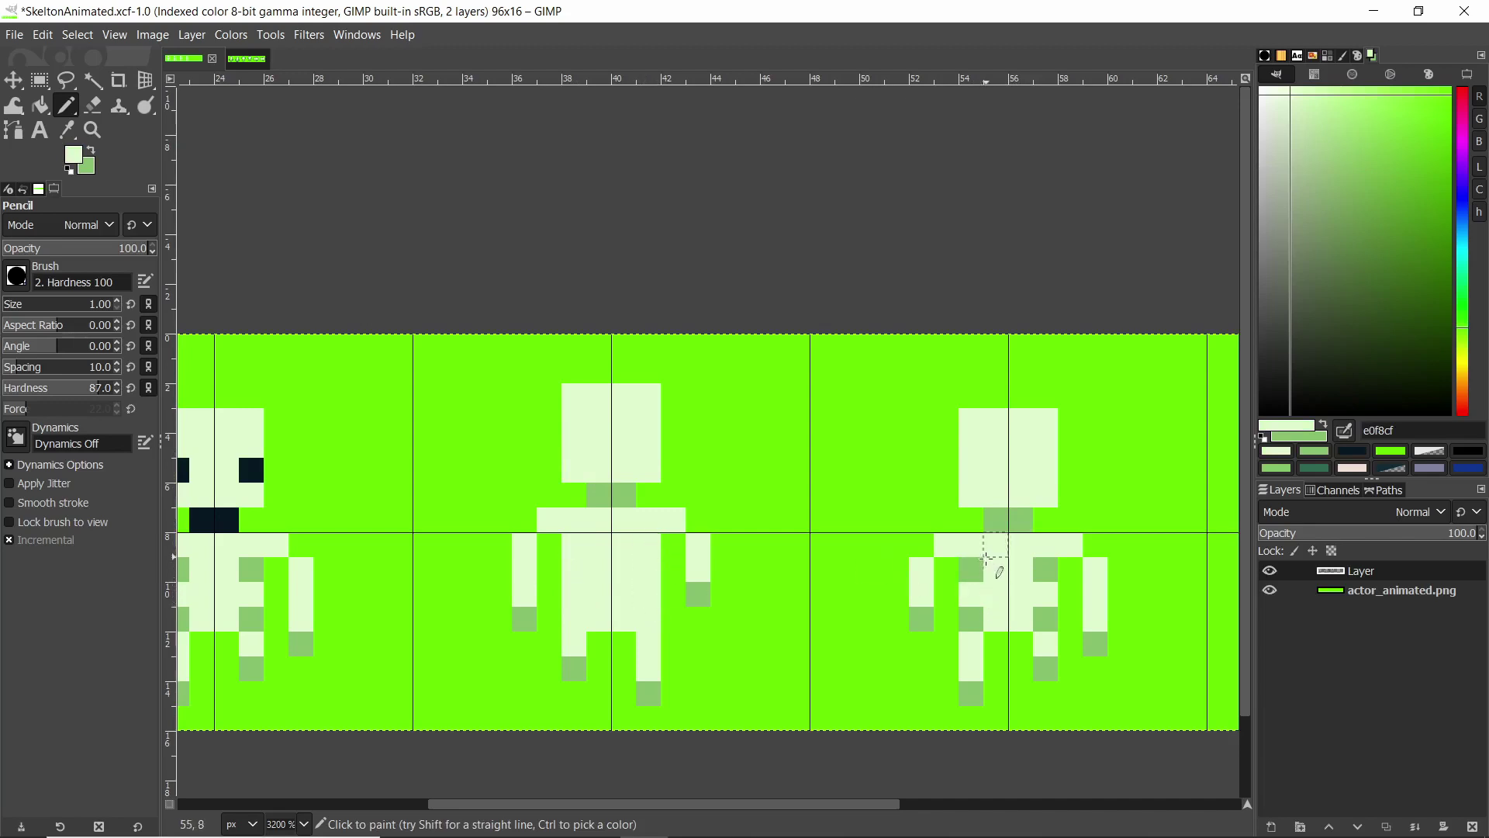
left_click_drag(985, 569, 979, 618)
left_click(1046, 570, "ctrl")
mouse_move(1021, 542)
left_mouse_down()
mouse_move(1004, 607)
mouse_move(1005, 549)
mouse_move(1050, 608)
left_mouse_up()
left_click(1047, 538, "ctrl")
key("ctrl+z")
key("ctrl+z")
key("ctrl+z")
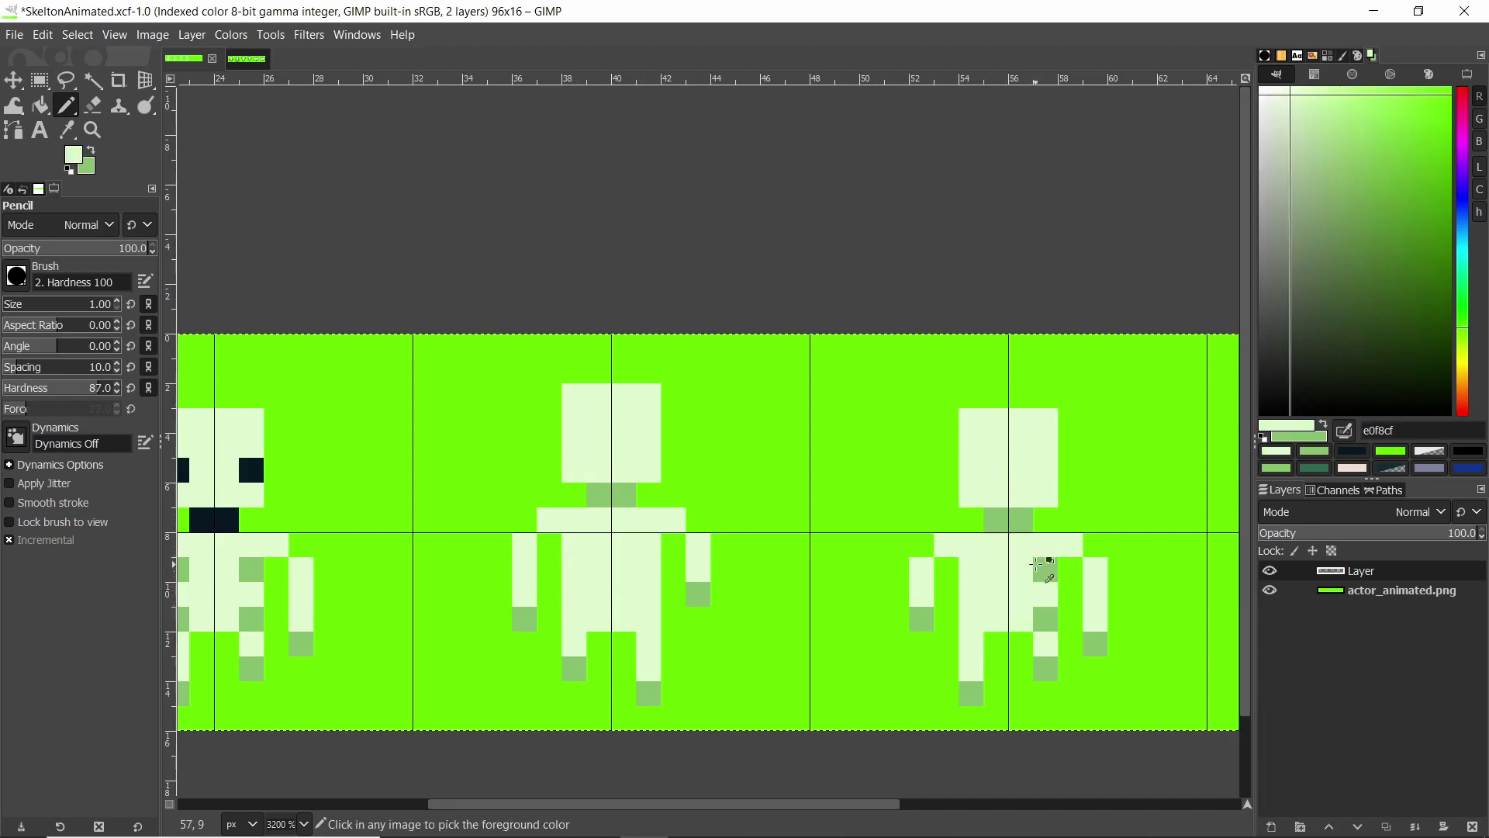
Shade a zigzag green spine on the fourth torso and green shoulder and spine pixels on the third.
left_click(1045, 564, "ctrl")
mouse_move(996, 545)
left_mouse_down()
mouse_move(1020, 570)
mouse_move(990, 588)
mouse_move(1024, 612)
left_mouse_up()
left_click(1043, 591, "ctrl")
left_click_drag(1045, 562, 1036, 625)
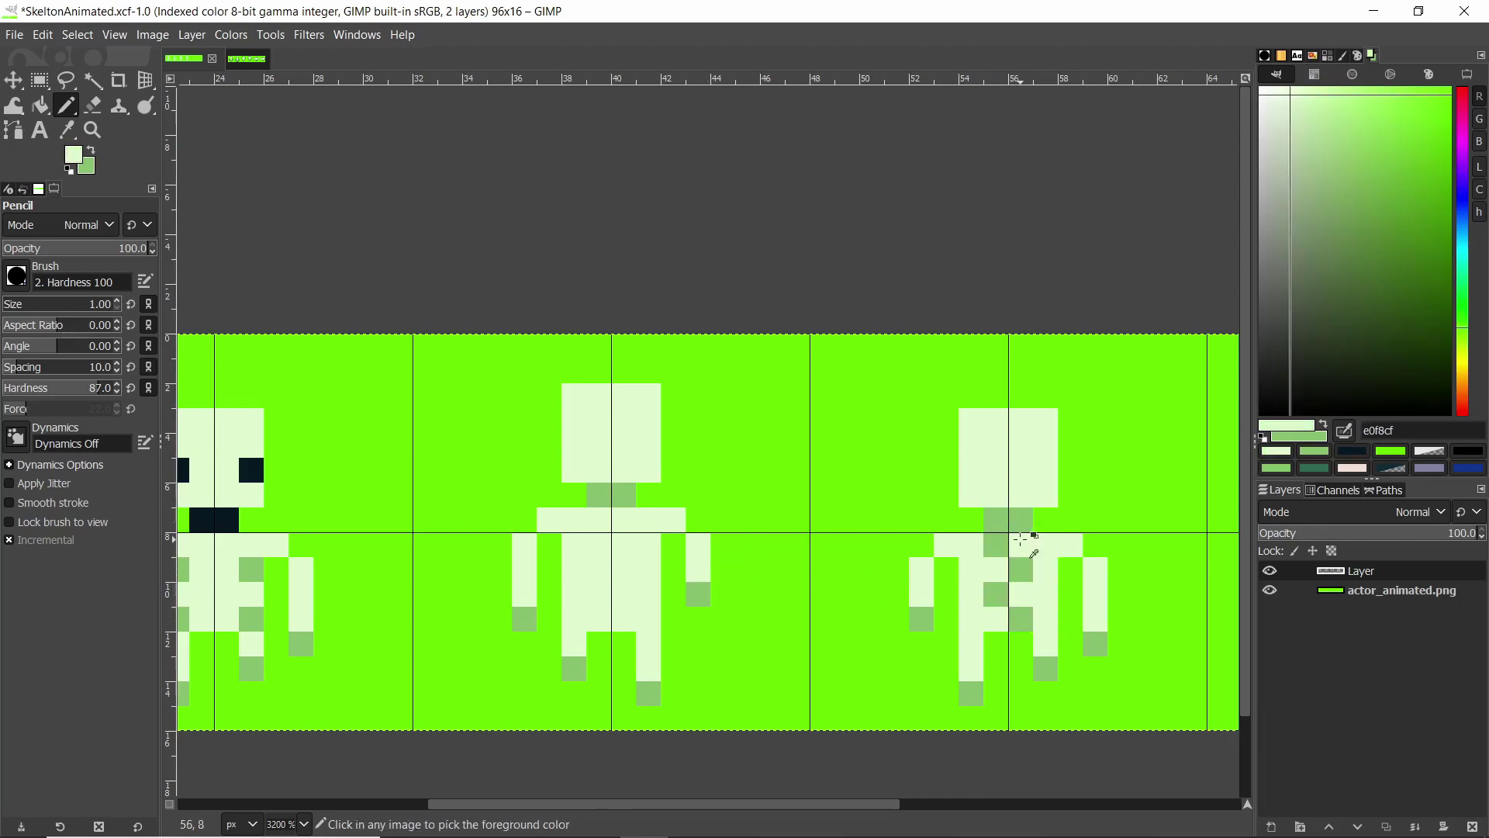
left_click(1014, 521, "ctrl")
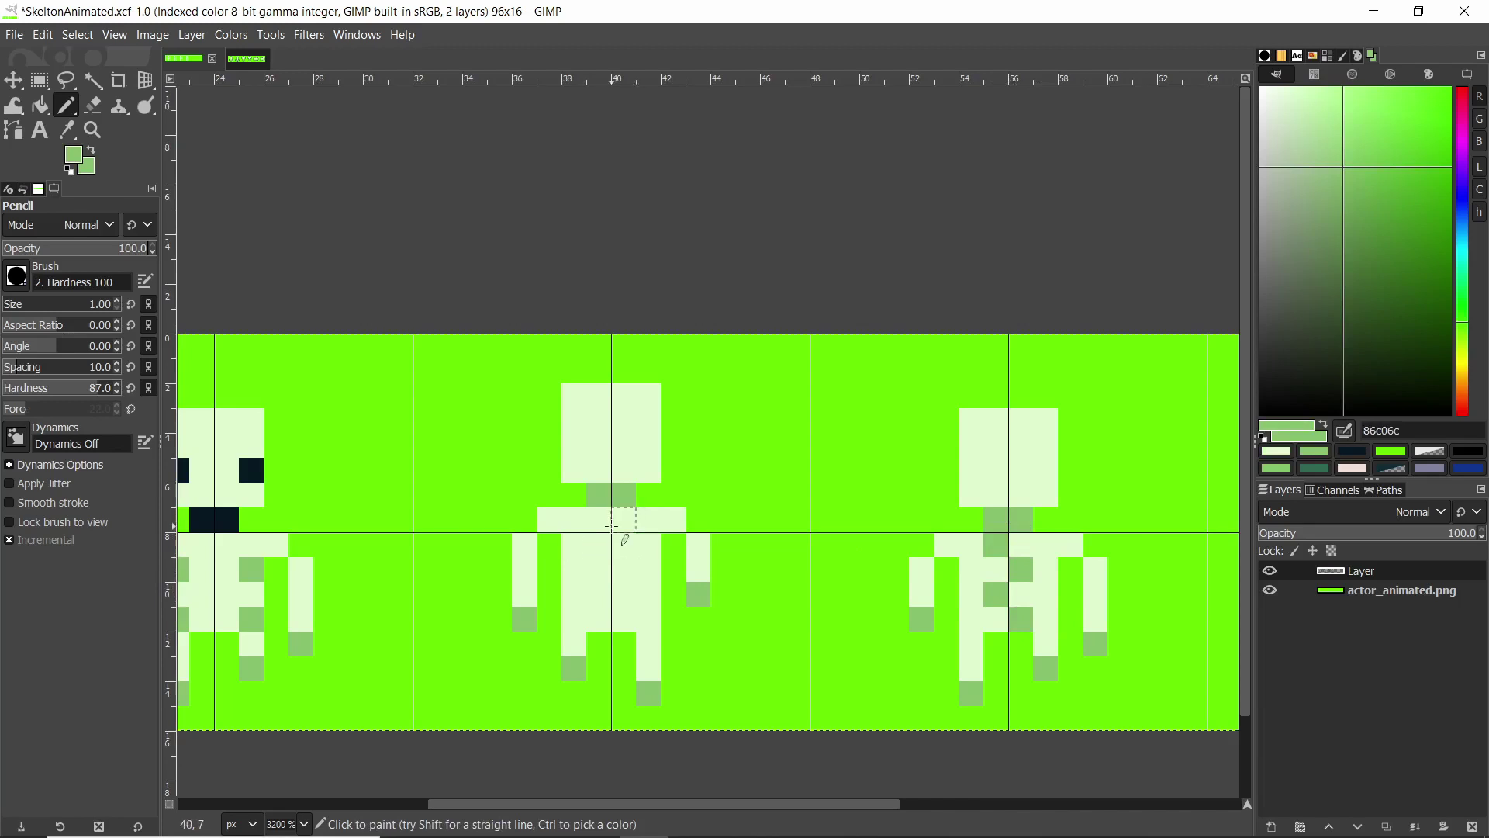
left_click(606, 522)
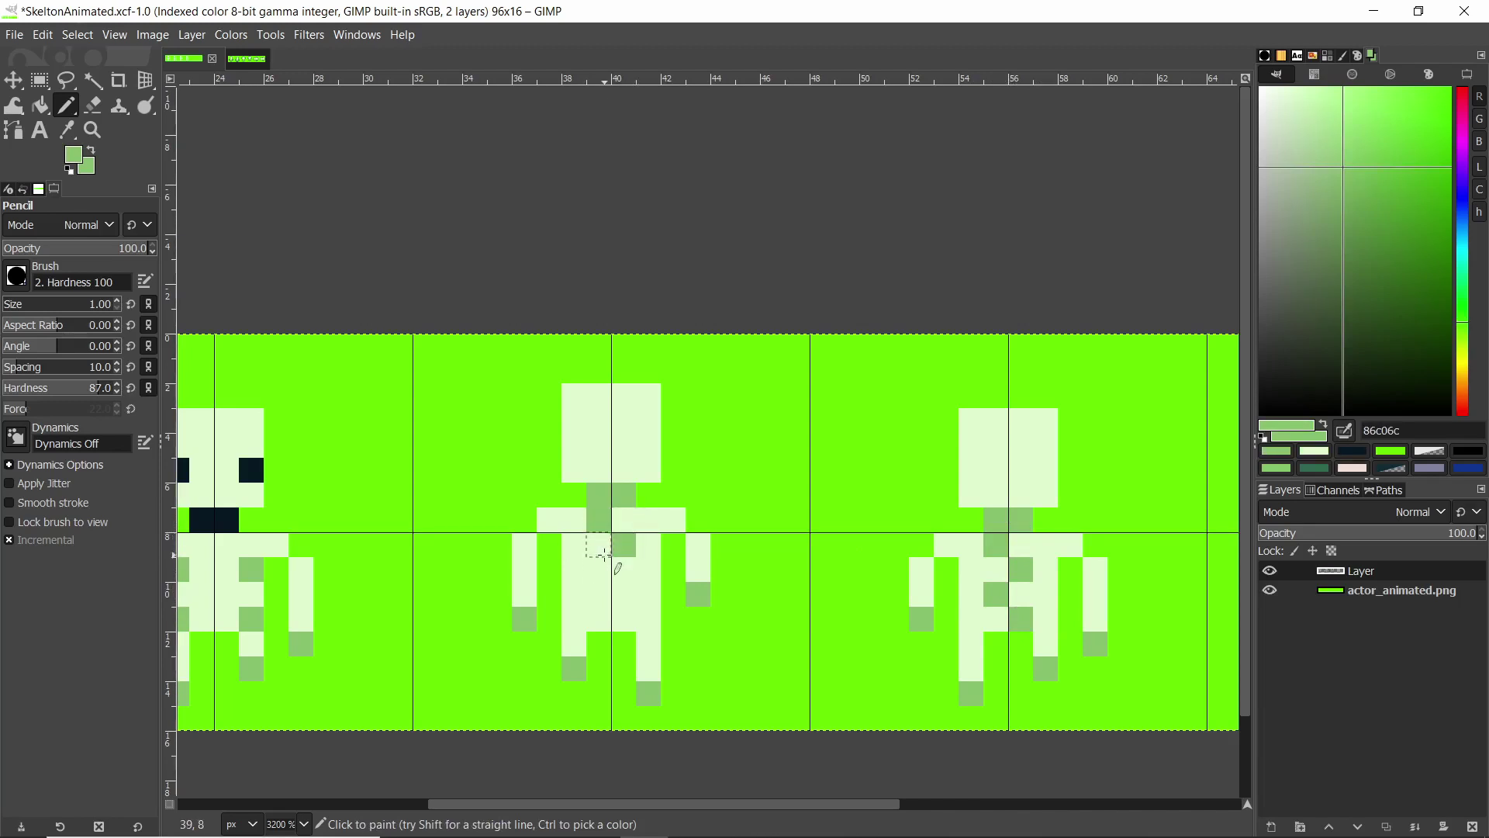
left_click(601, 569)
left_click(599, 618)
scroll(598, 618, "down", 5, "ctrl")
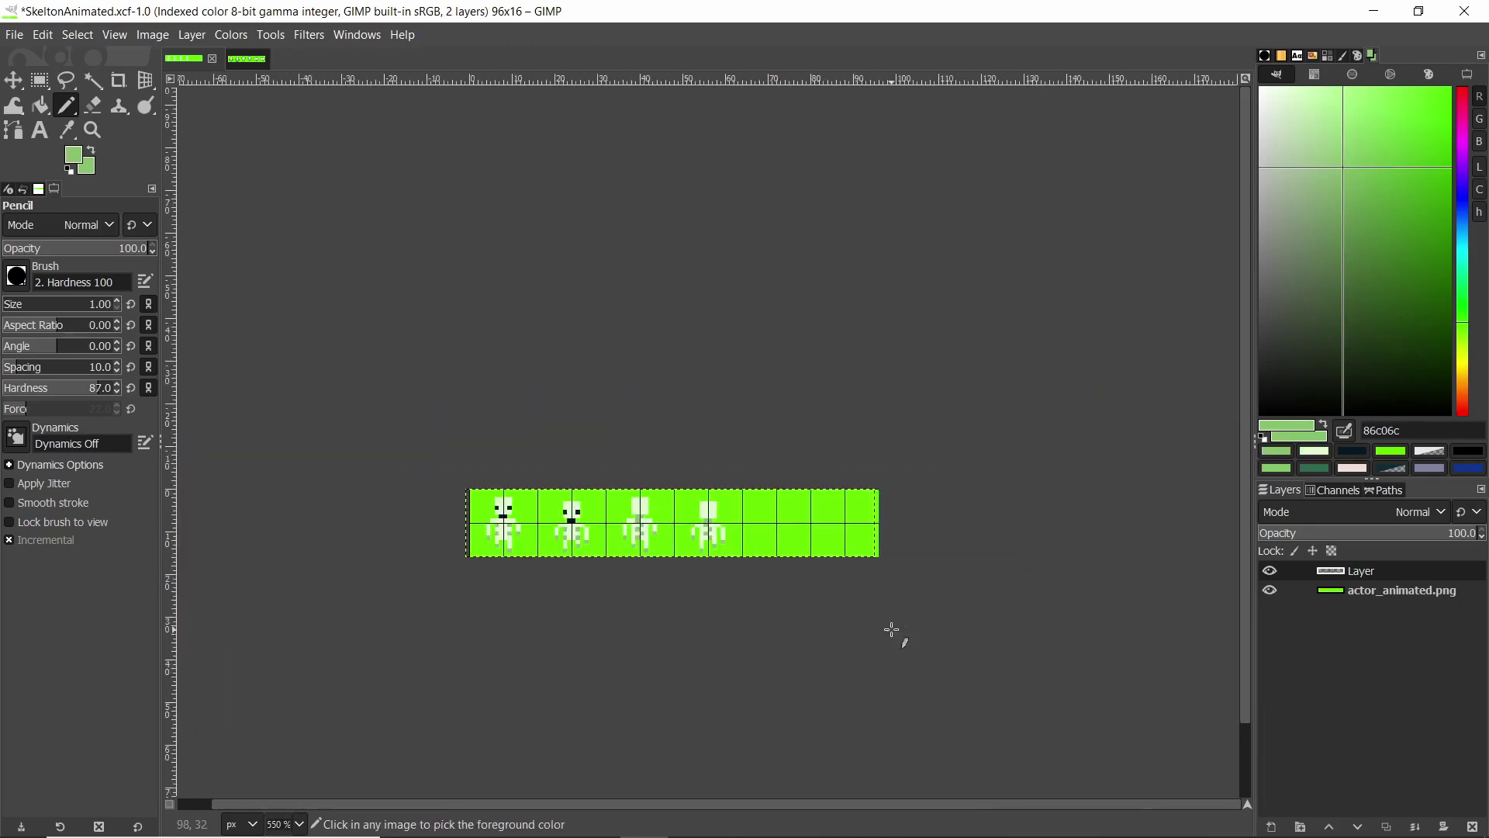
Copy a skeleton frame from SkeltonAnimated and anchor it in the empty frames.
scroll(737, 559, "up", 2, "ctrl")
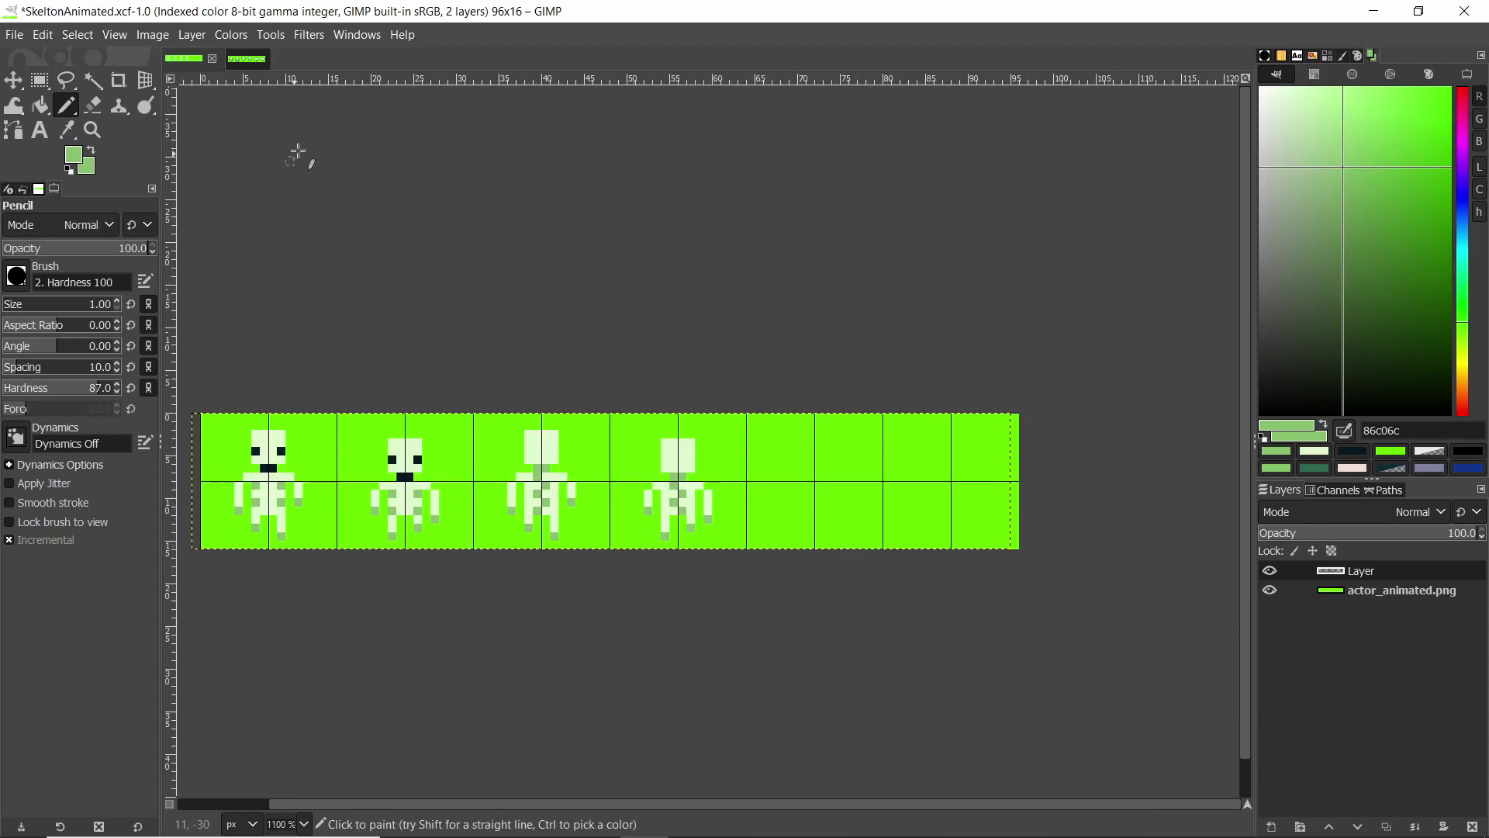
left_click(247, 59)
left_click(197, 62)
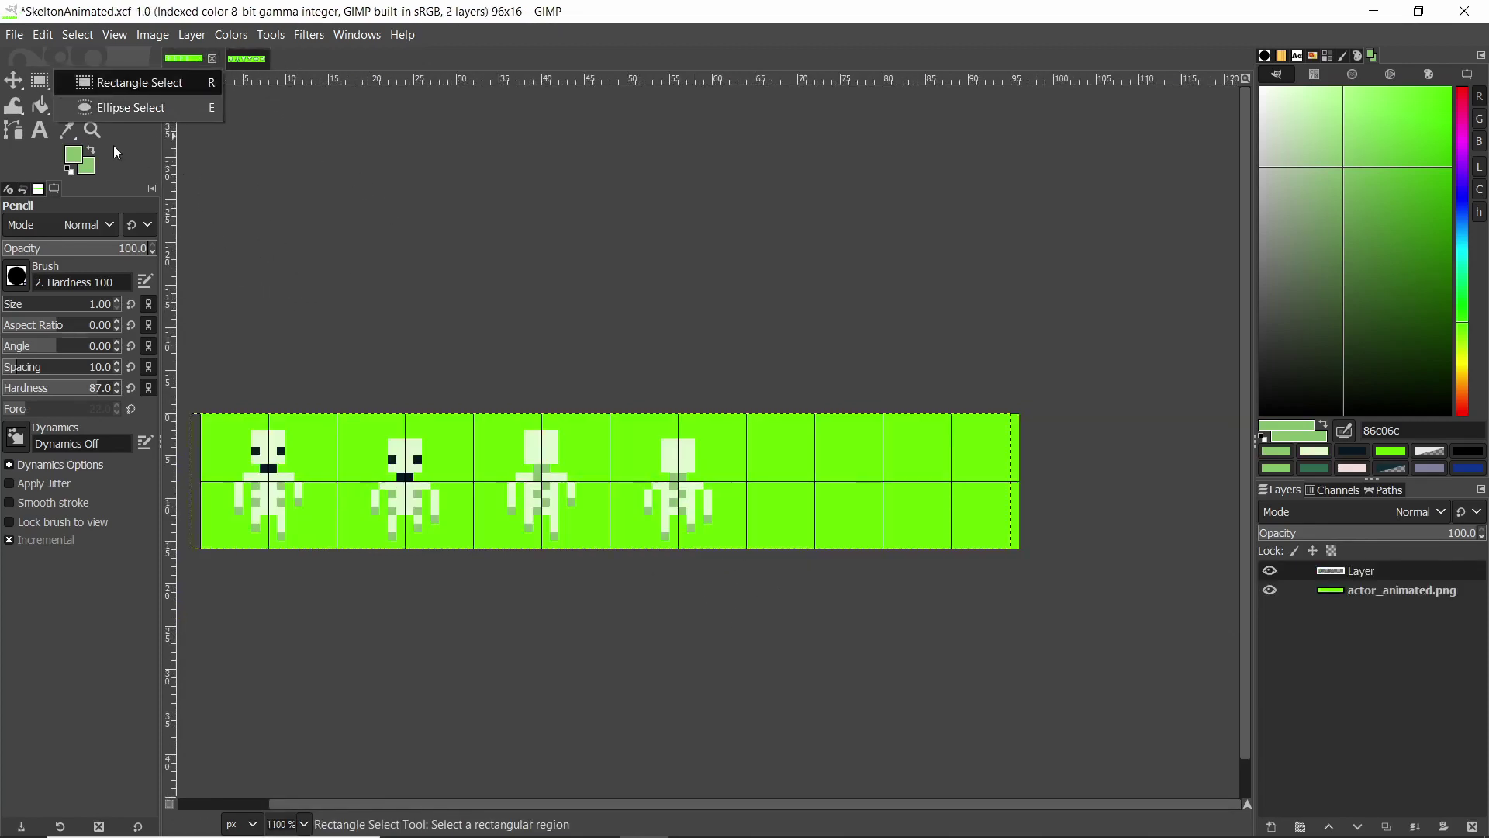
left_click(40, 80)
key("n")
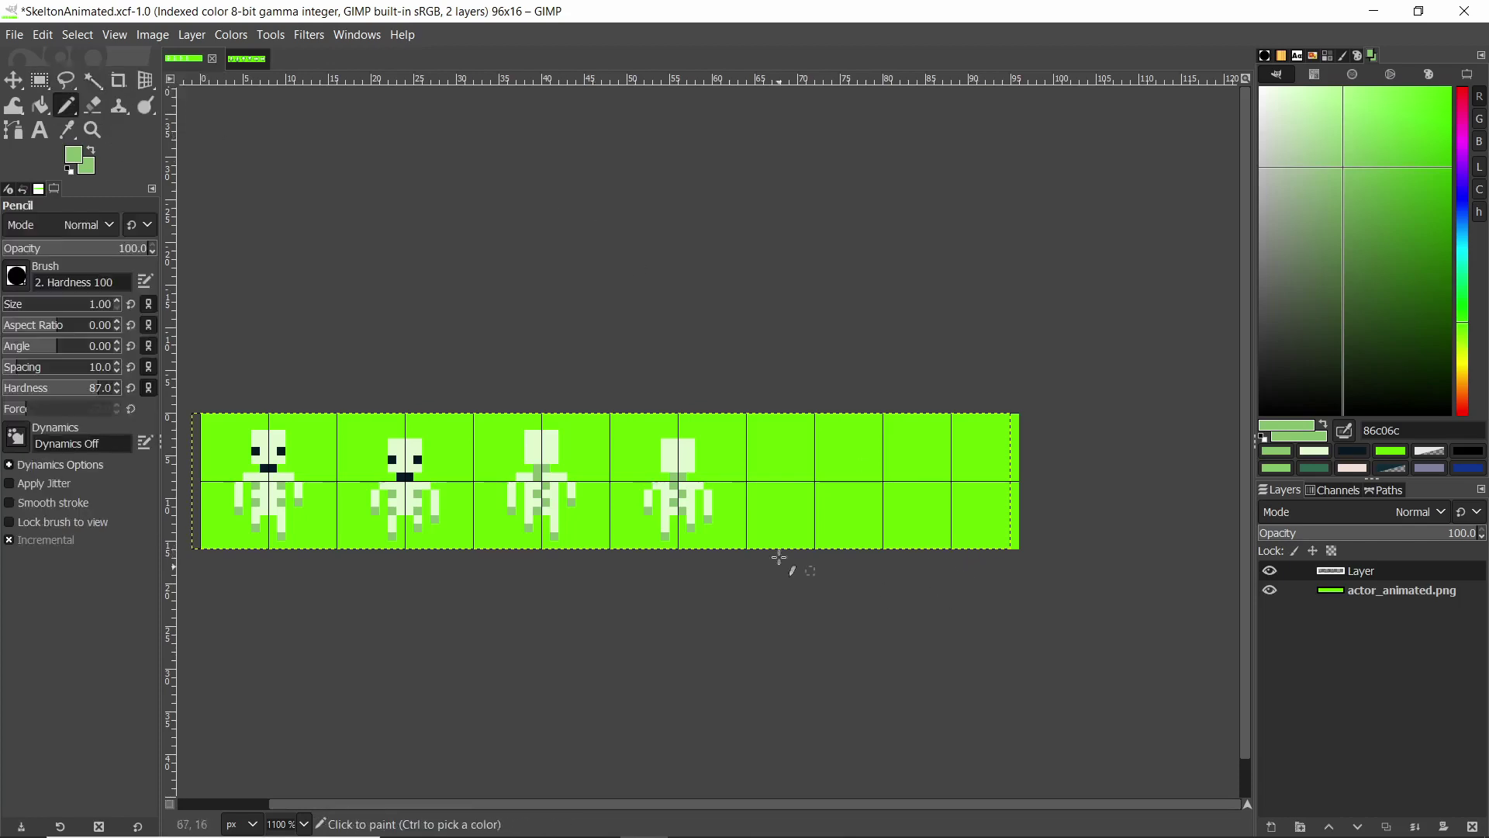
left_click(40, 80)
left_click_drag(214, 387, 478, 632)
key("ctrl+c")
key("ctrl+v")
left_click_drag(455, 515, 985, 515)
left_click(950, 405)
Shift the copy's dark mouth one pixel left and reshade its shoulder, leg and body pixels.
scroll(815, 476, "up", 4, "ctrl")
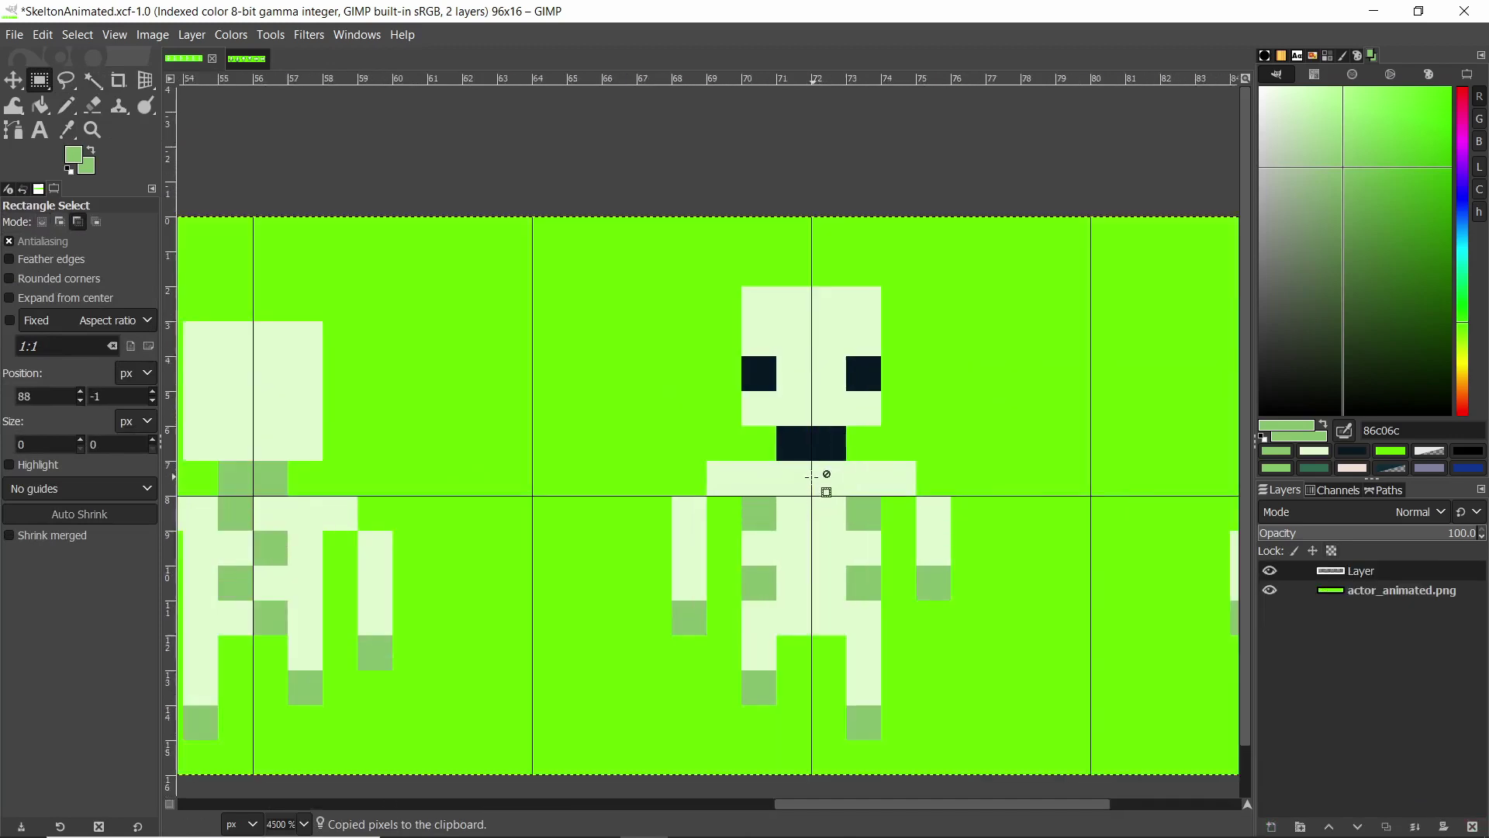
left_click(814, 433, "ctrl")
left_click(771, 439)
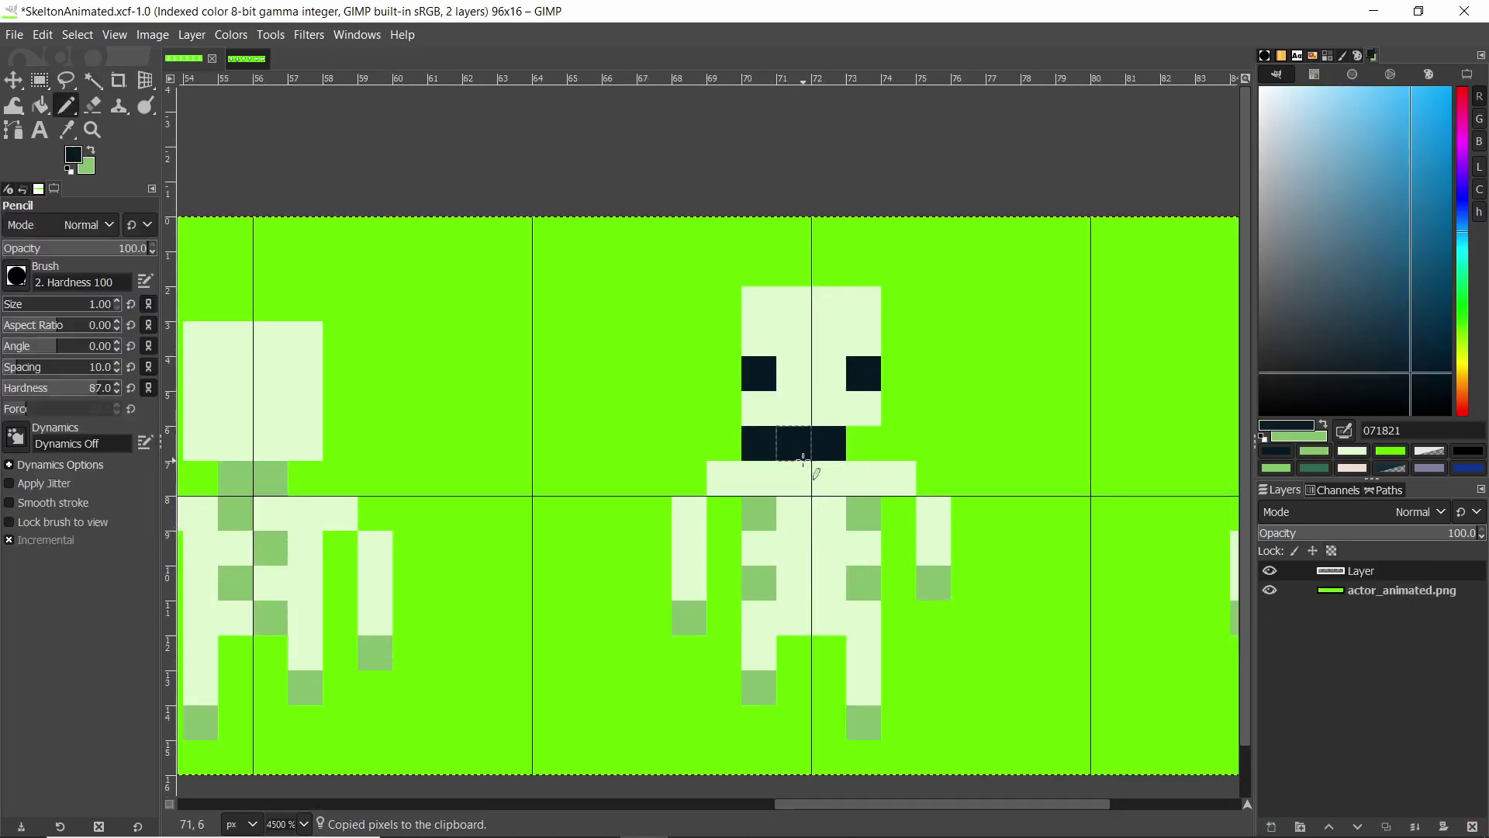
left_click(843, 421, "ctrl")
left_click(834, 438)
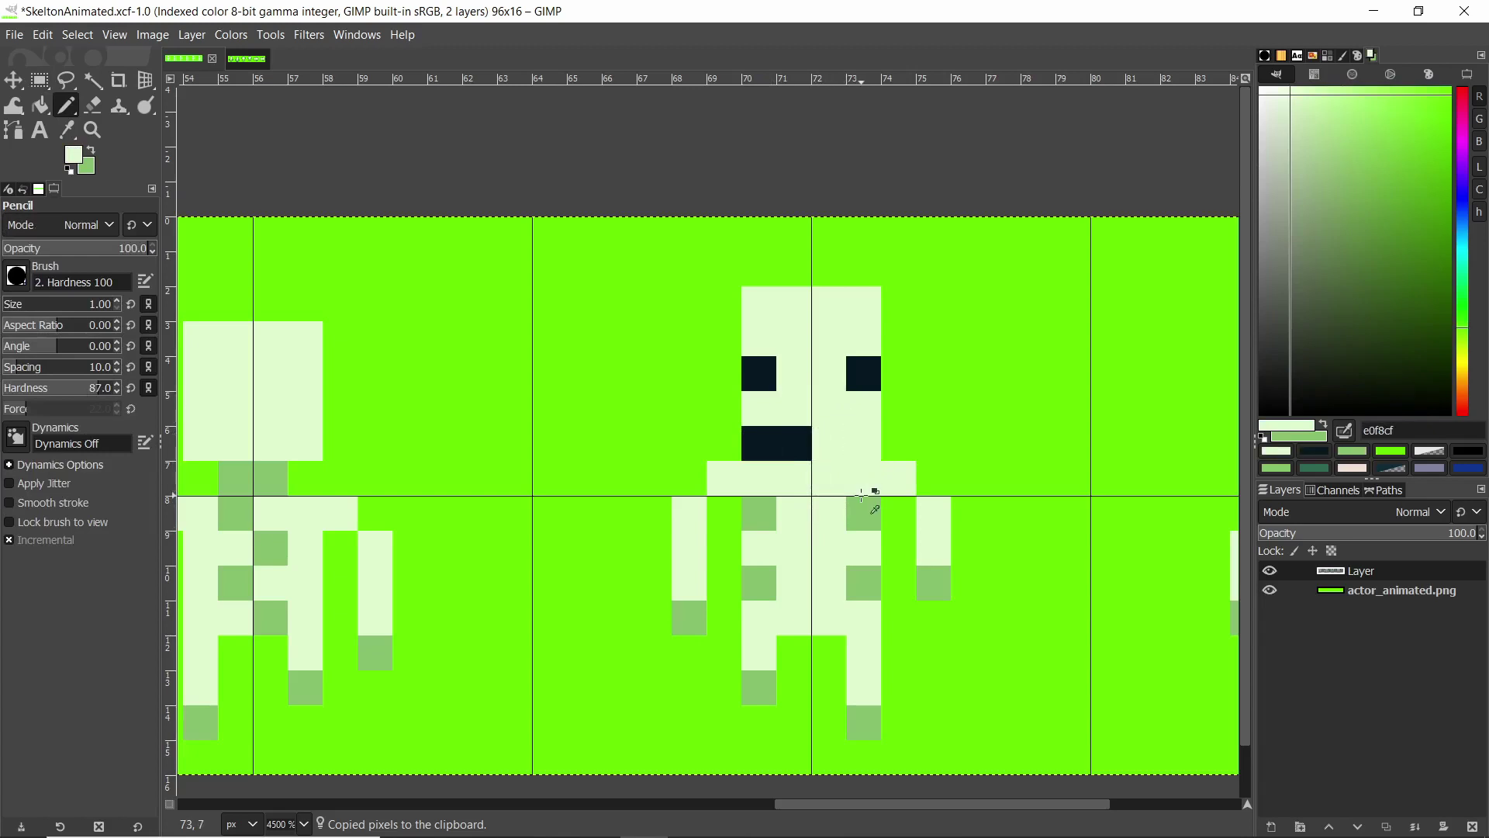
left_click(861, 500, "ctrl")
mouse_move(862, 478)
left_mouse_down()
mouse_move(910, 442)
mouse_move(912, 486)
mouse_move(830, 522)
mouse_move(853, 526)
mouse_move(861, 580)
left_mouse_up()
left_click(923, 496, "ctrl")
left_click(758, 514)
left_click(758, 583)
Reduce the face to a single dark side-view eye, repositioning it by a column.
left_click(760, 374)
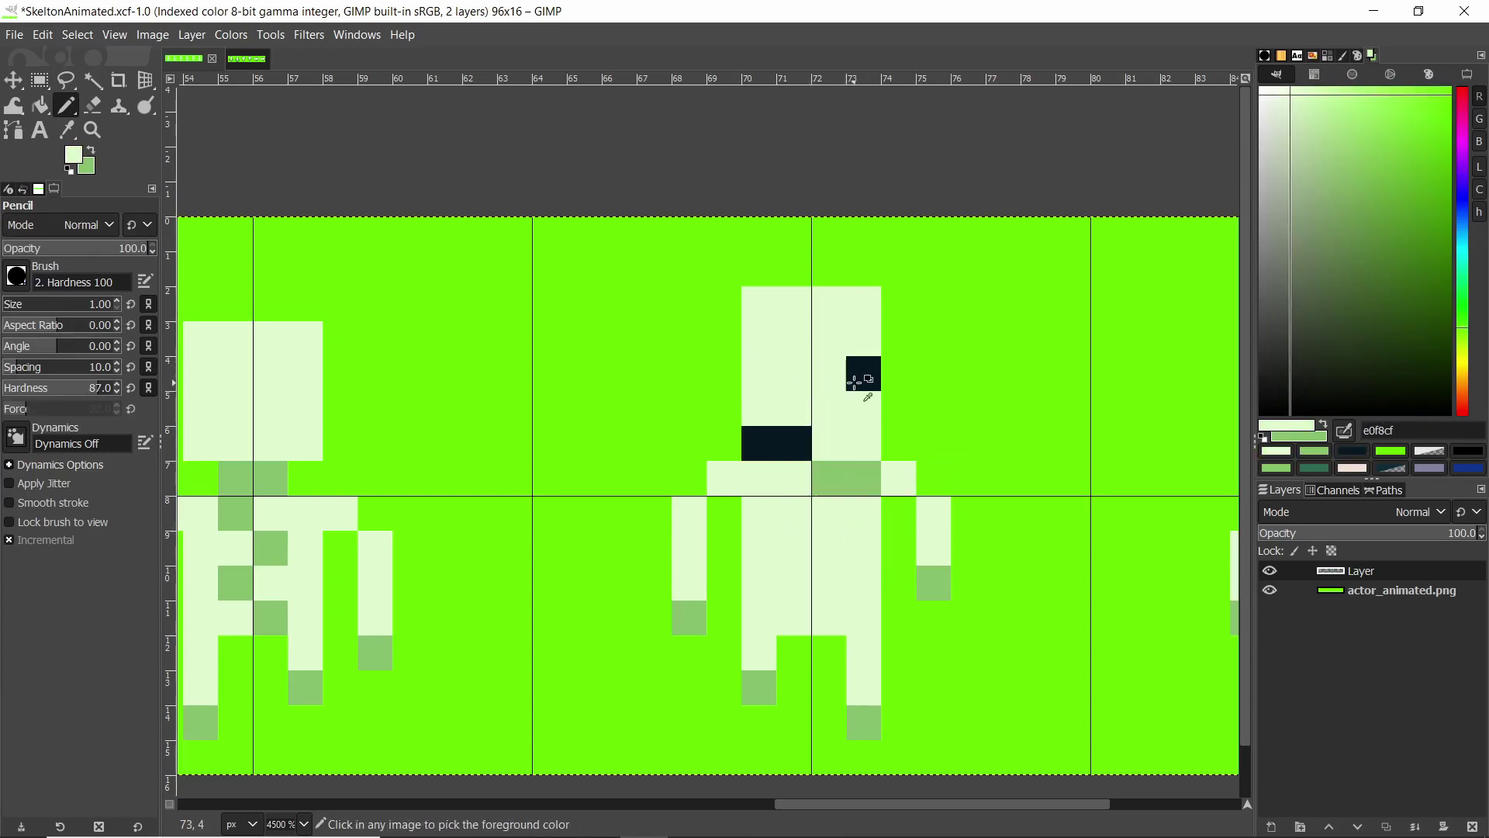
left_click(853, 380, "ctrl")
left_click(795, 374)
left_click(861, 341, "ctrl")
left_click(864, 374)
scroll(875, 399, "down", 3, "ctrl")
scroll(848, 388, "up", 2, "ctrl")
scroll(848, 388, "up", 2, "ctrl")
left_click(783, 363)
left_click(774, 470, "ctrl")
left_click(826, 370)
scroll(827, 371, "down", 5, "ctrl")
scroll(884, 418, "up", 4, "ctrl")
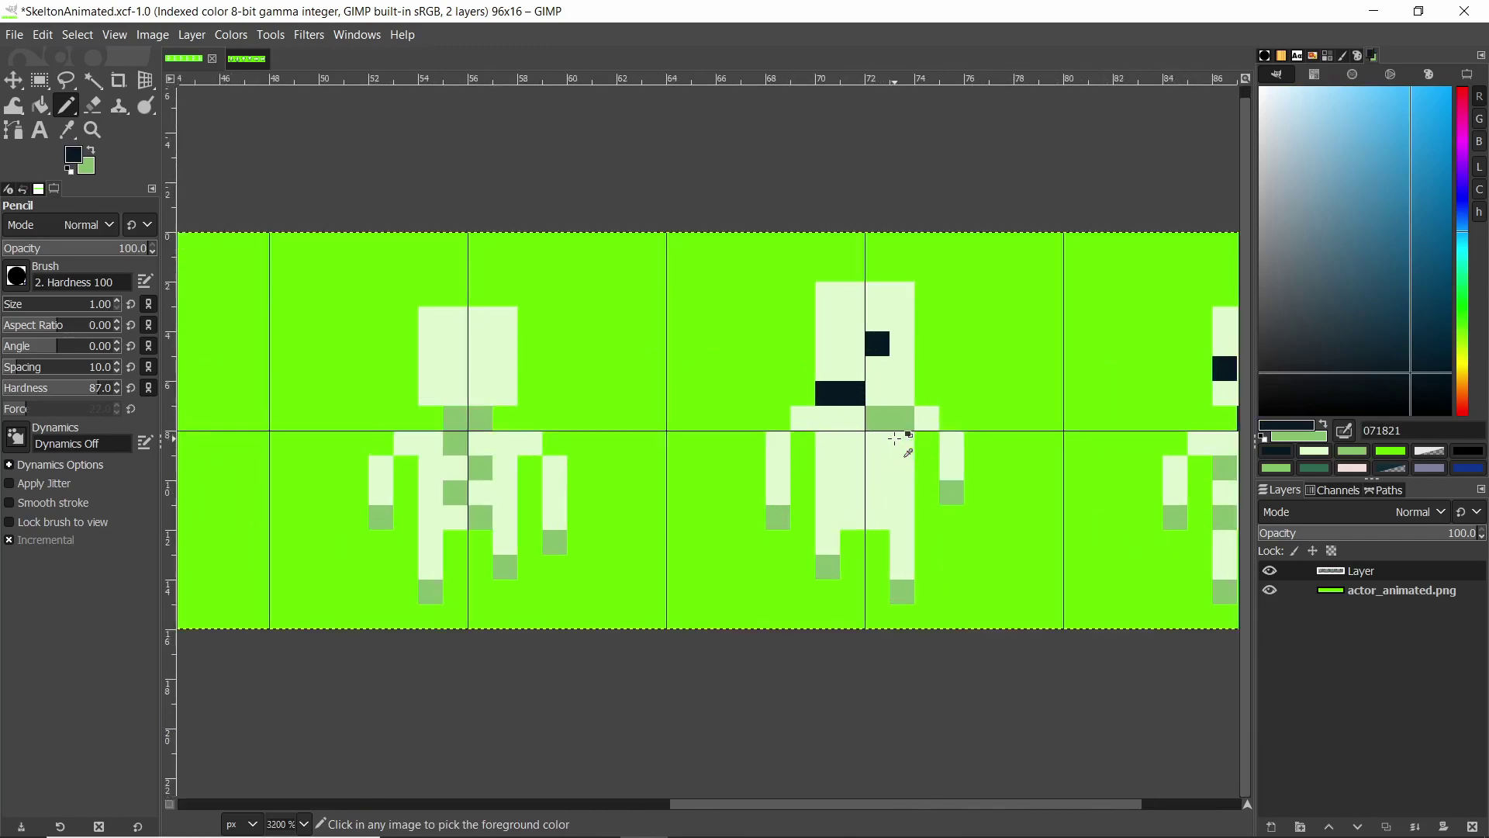
scroll(896, 439, "up", 1, "ctrl")
Lighten both shoulder pixels, then erase two light pixels from the shoulder row.
left_click(899, 435, "ctrl")
left_click(873, 409)
left_click(904, 416)
key("shift+e")
left_click_drag(868, 411, 907, 418)
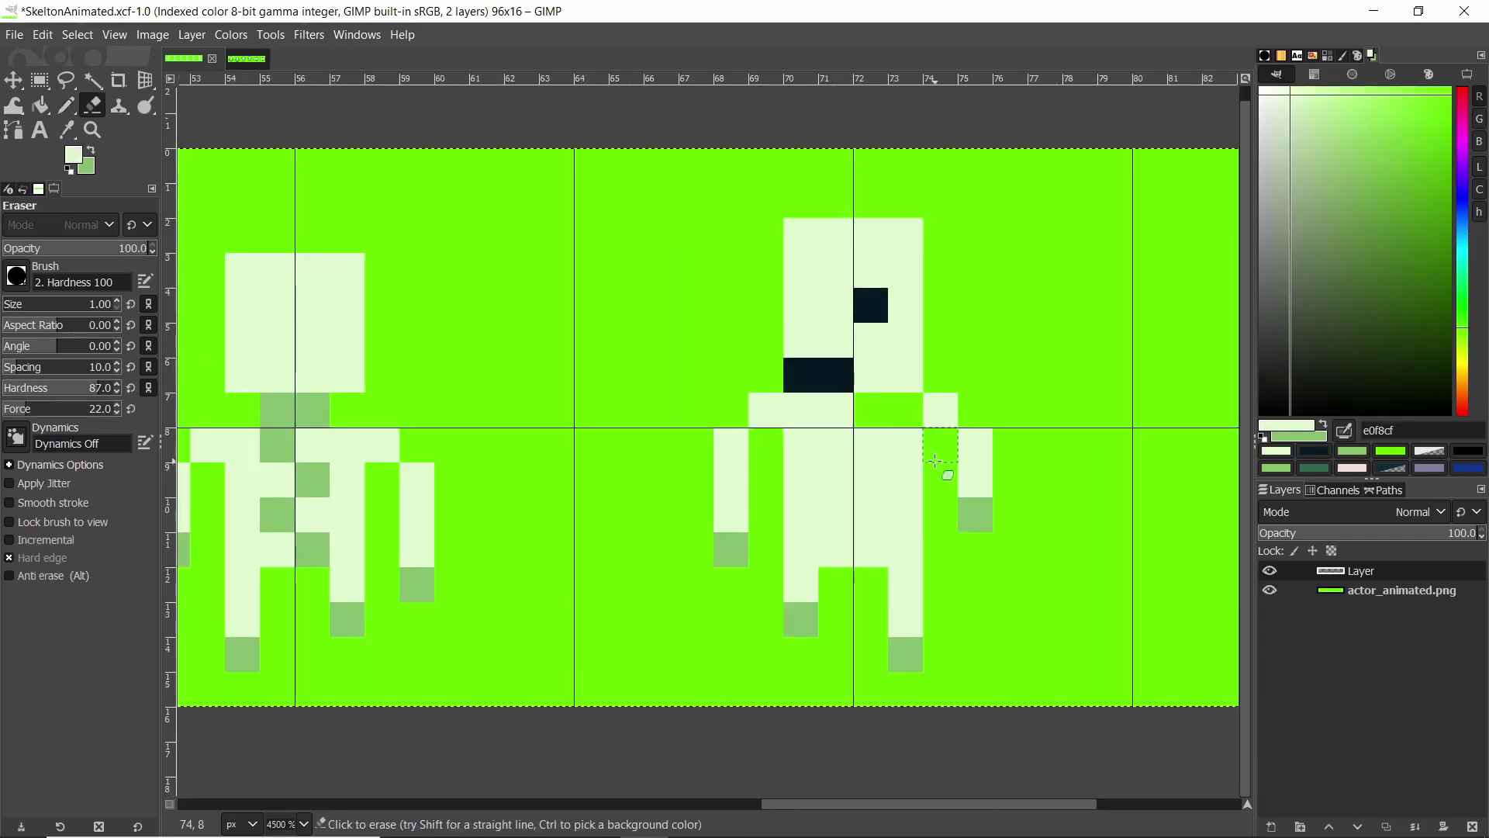
Move the head one pixel right and the body and legs one pixel left.
key("r")
left_click_drag(609, 148, 1063, 749)
key("ctrl+x")
key("ctrl+v")
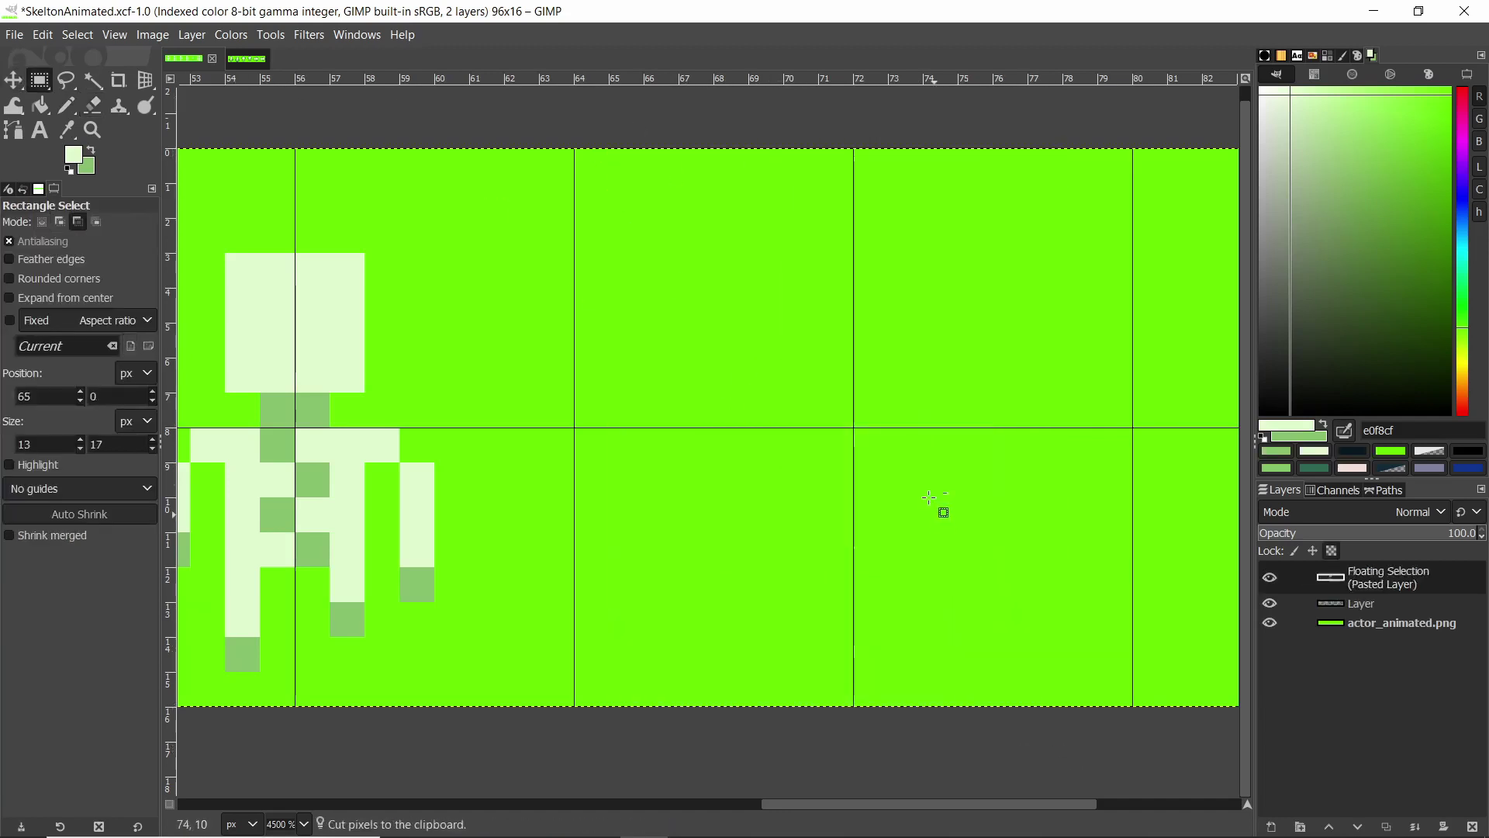
left_click_drag(914, 449, 949, 450)
left_click(1031, 325)
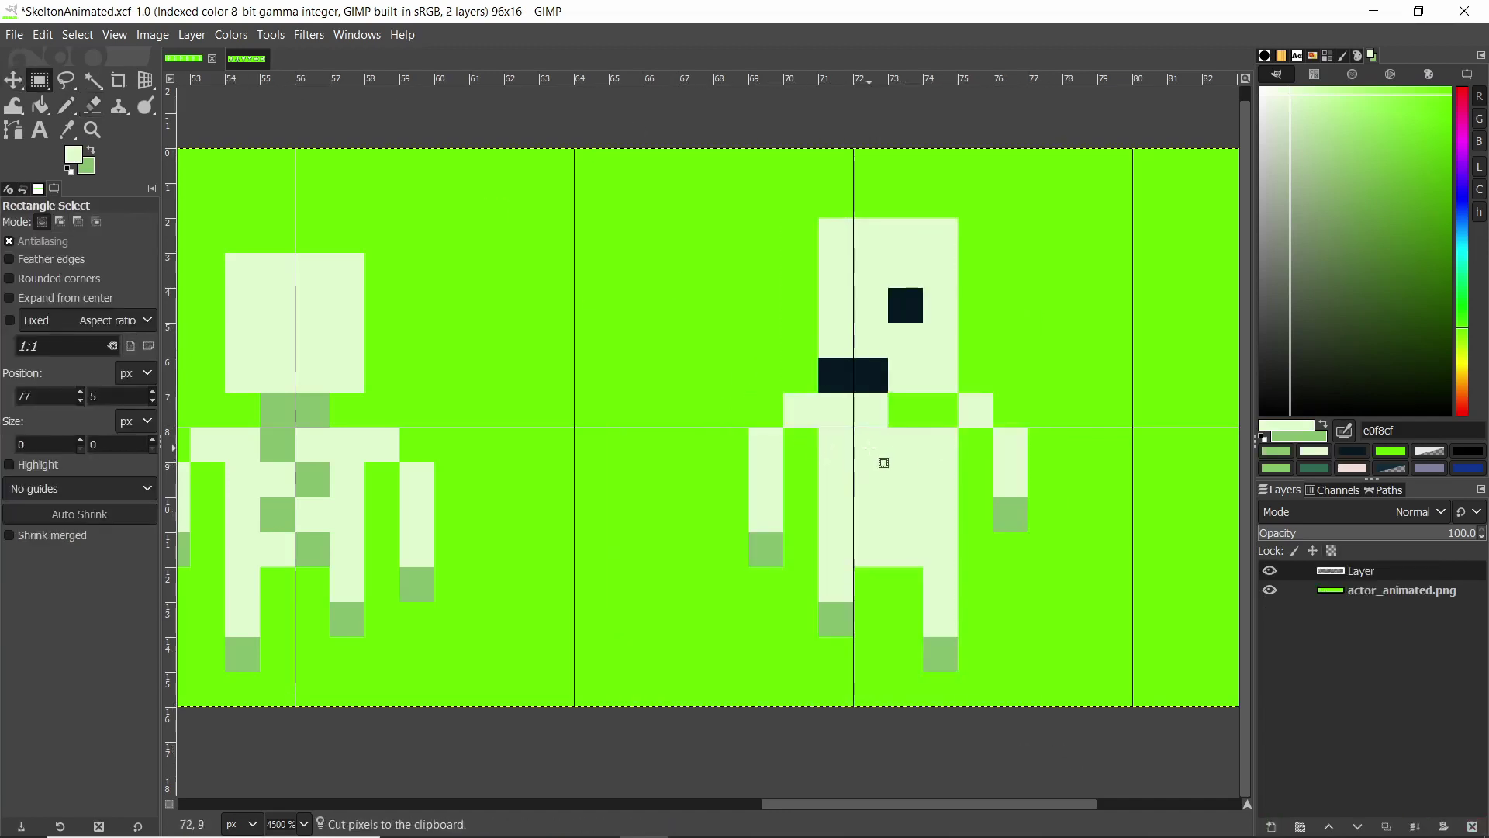
left_click_drag(782, 432, 1034, 645)
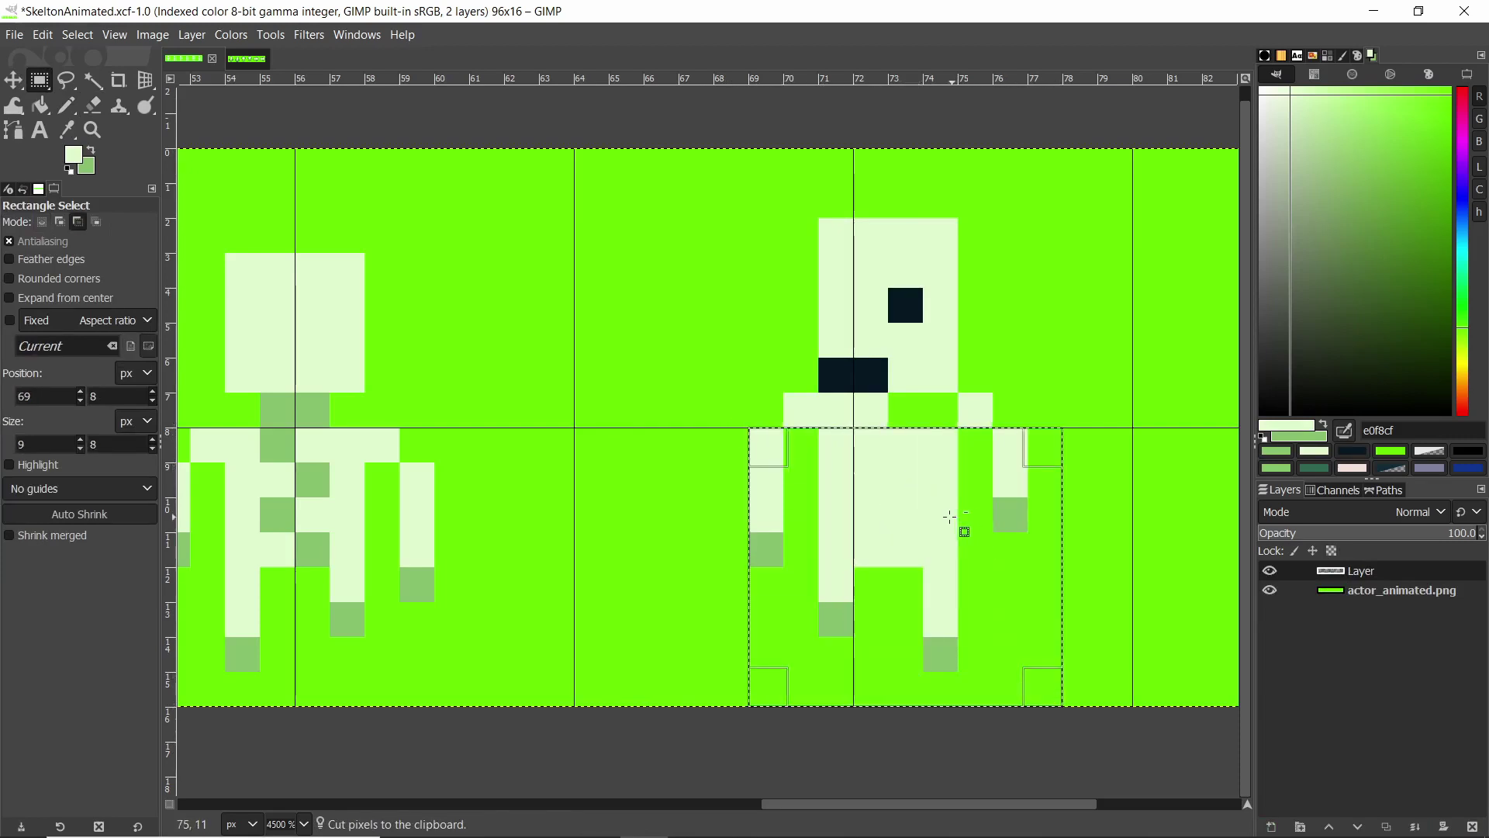
key("ctrl+x")
key("ctrl+v")
left_click_drag(905, 508, 869, 509)
left_click(1011, 388)
Erase both of the skeleton's arm columns.
key("shift+e")
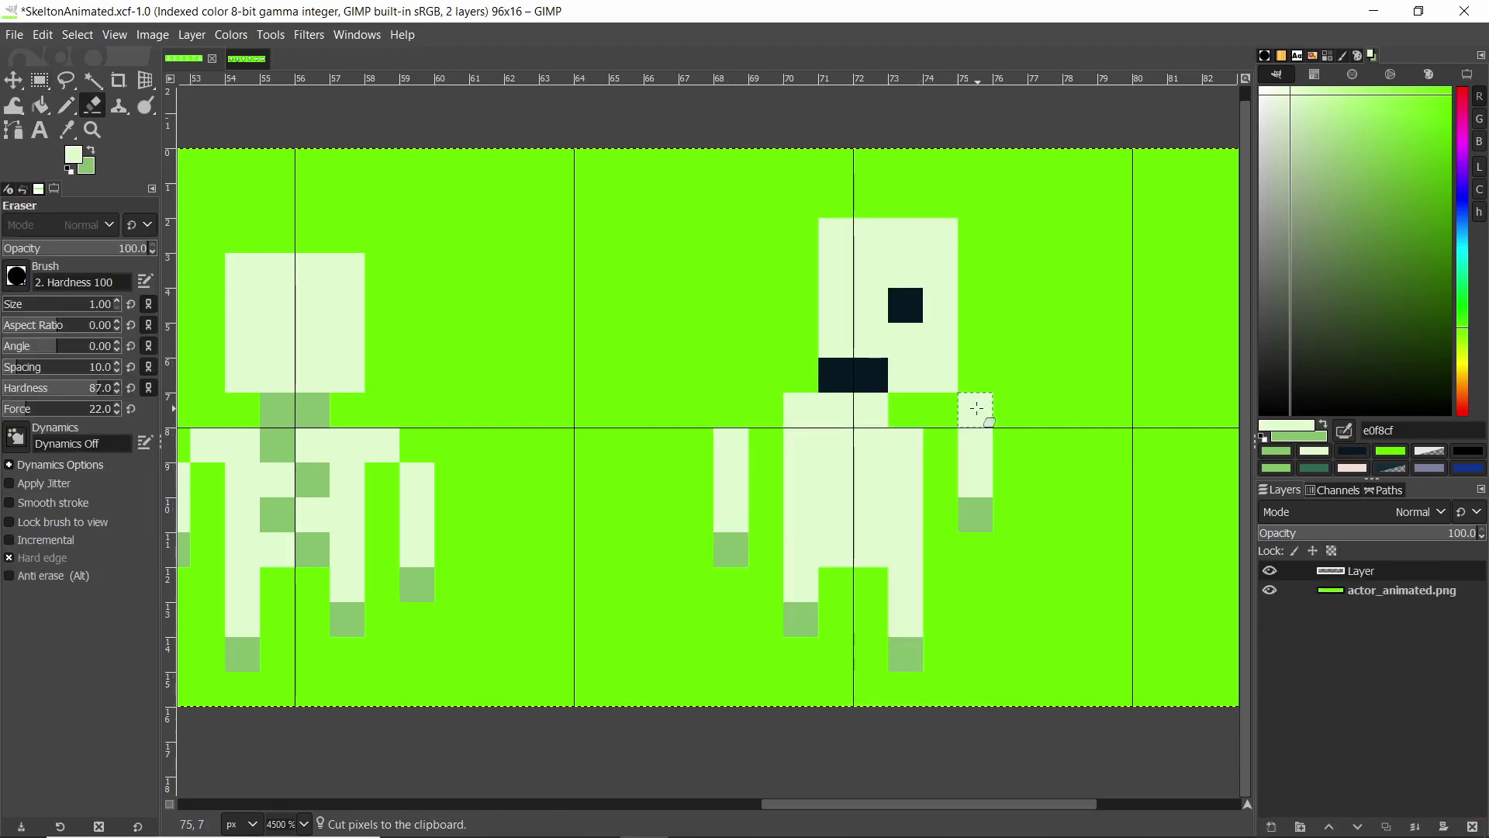
left_click_drag(726, 446, 732, 555)
left_click_drag(970, 471, 975, 543)
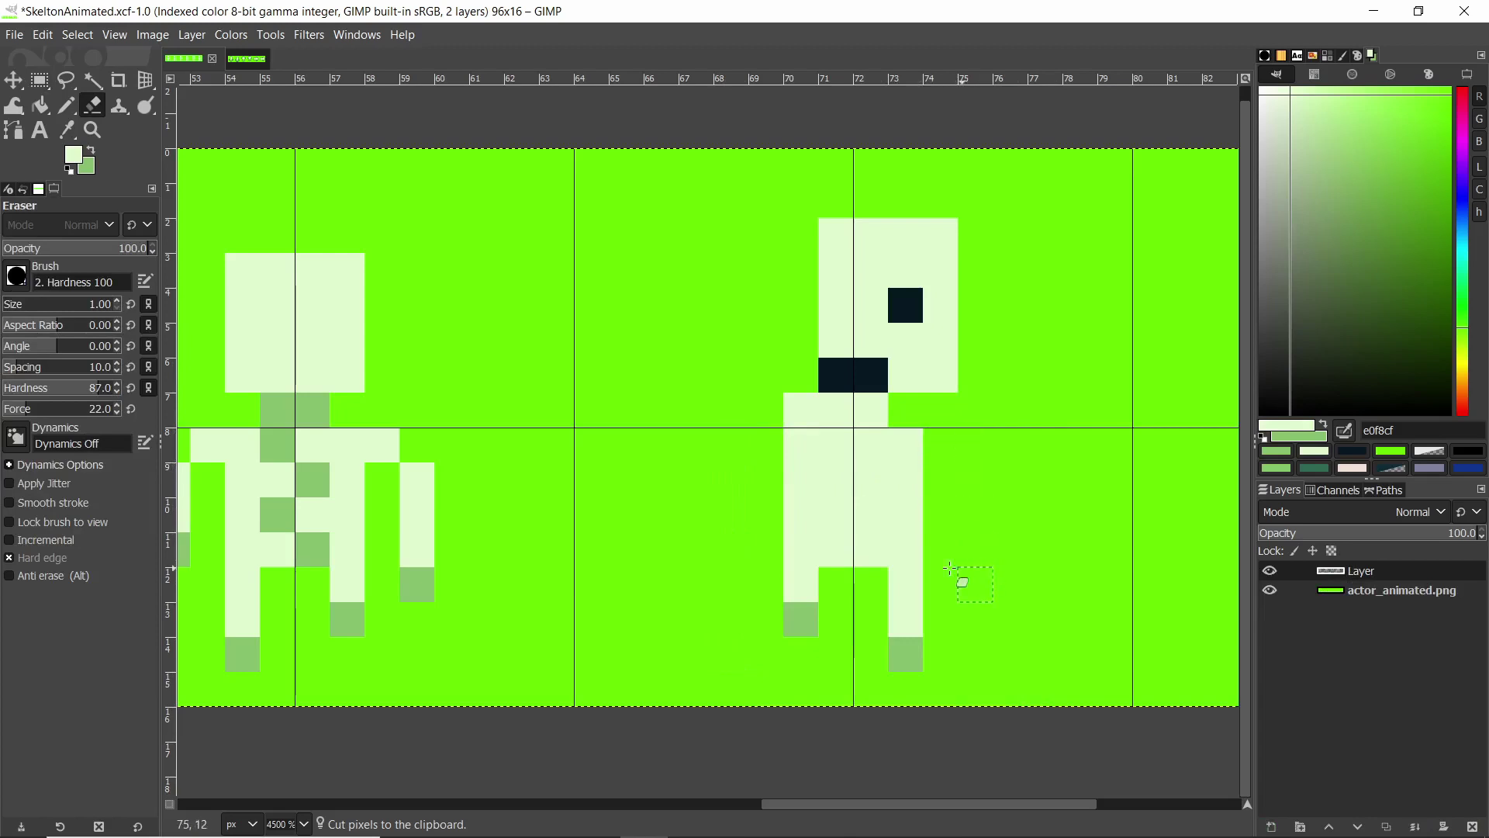
Add a light pixel left of the neck and try a darker column down the body, then undo it.
key("n")
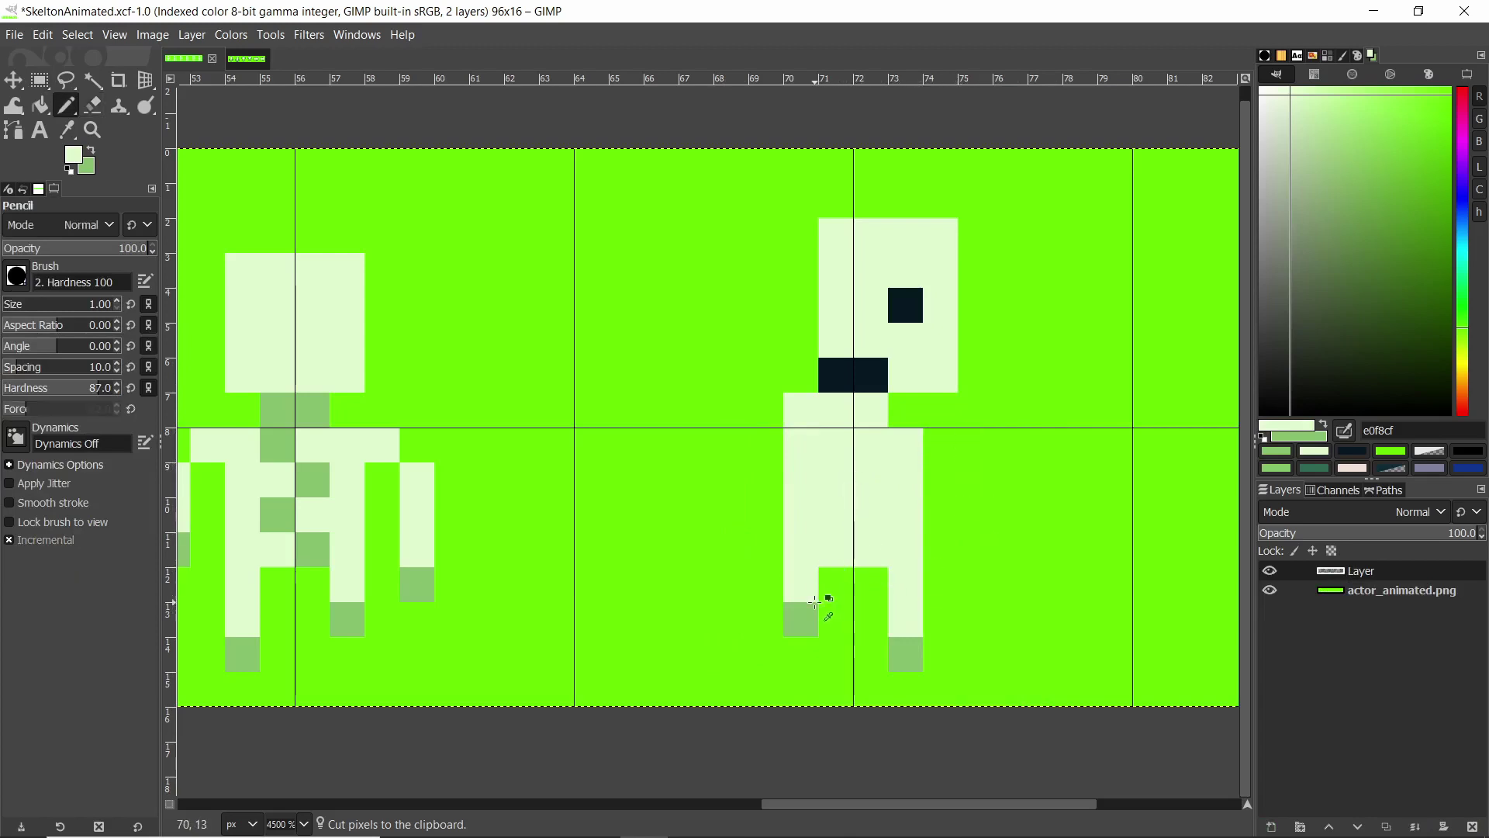
left_click(814, 605, "ctrl")
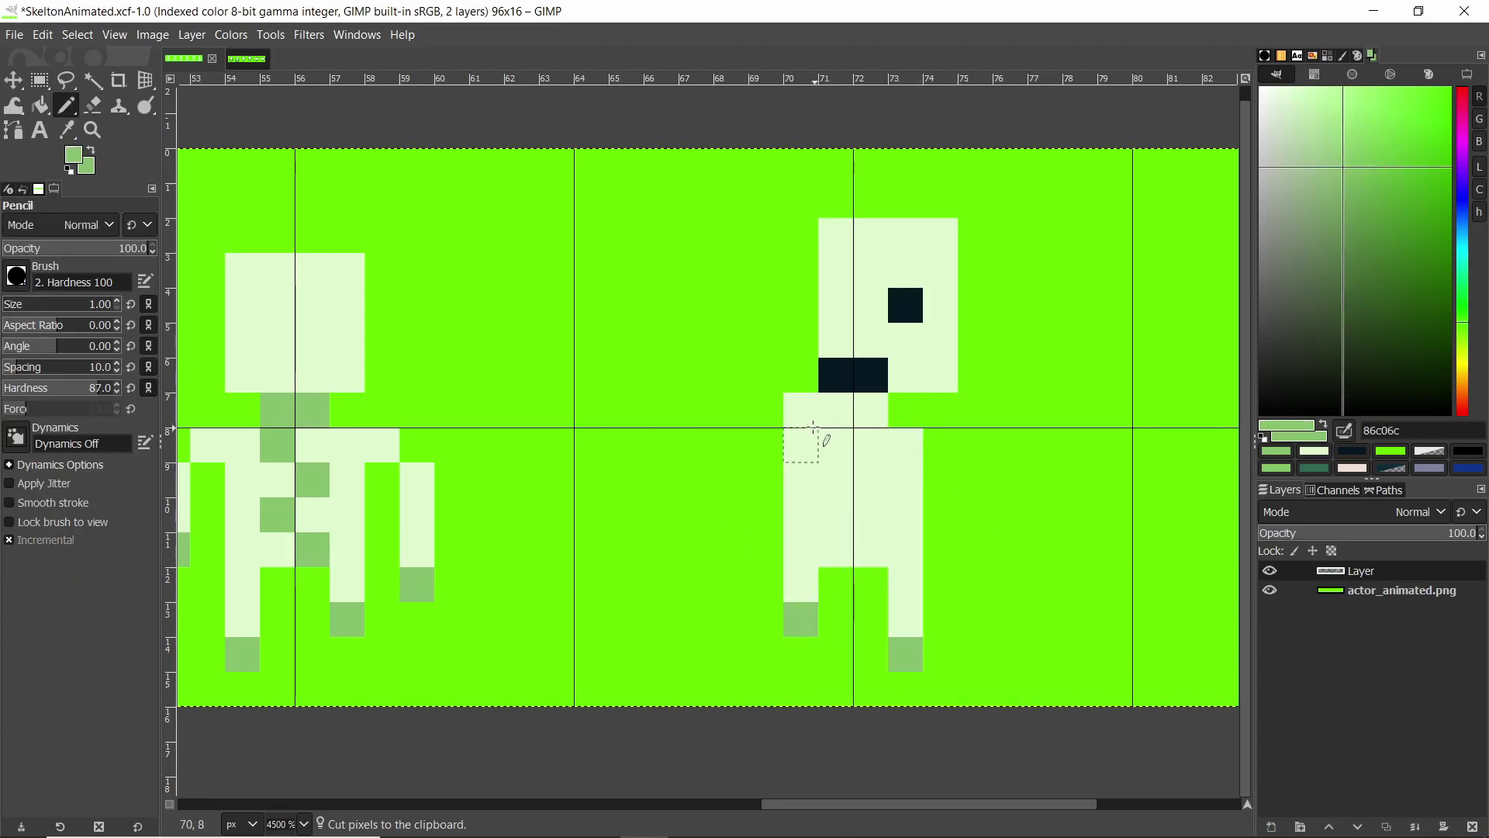
left_click(865, 383, "ctrl")
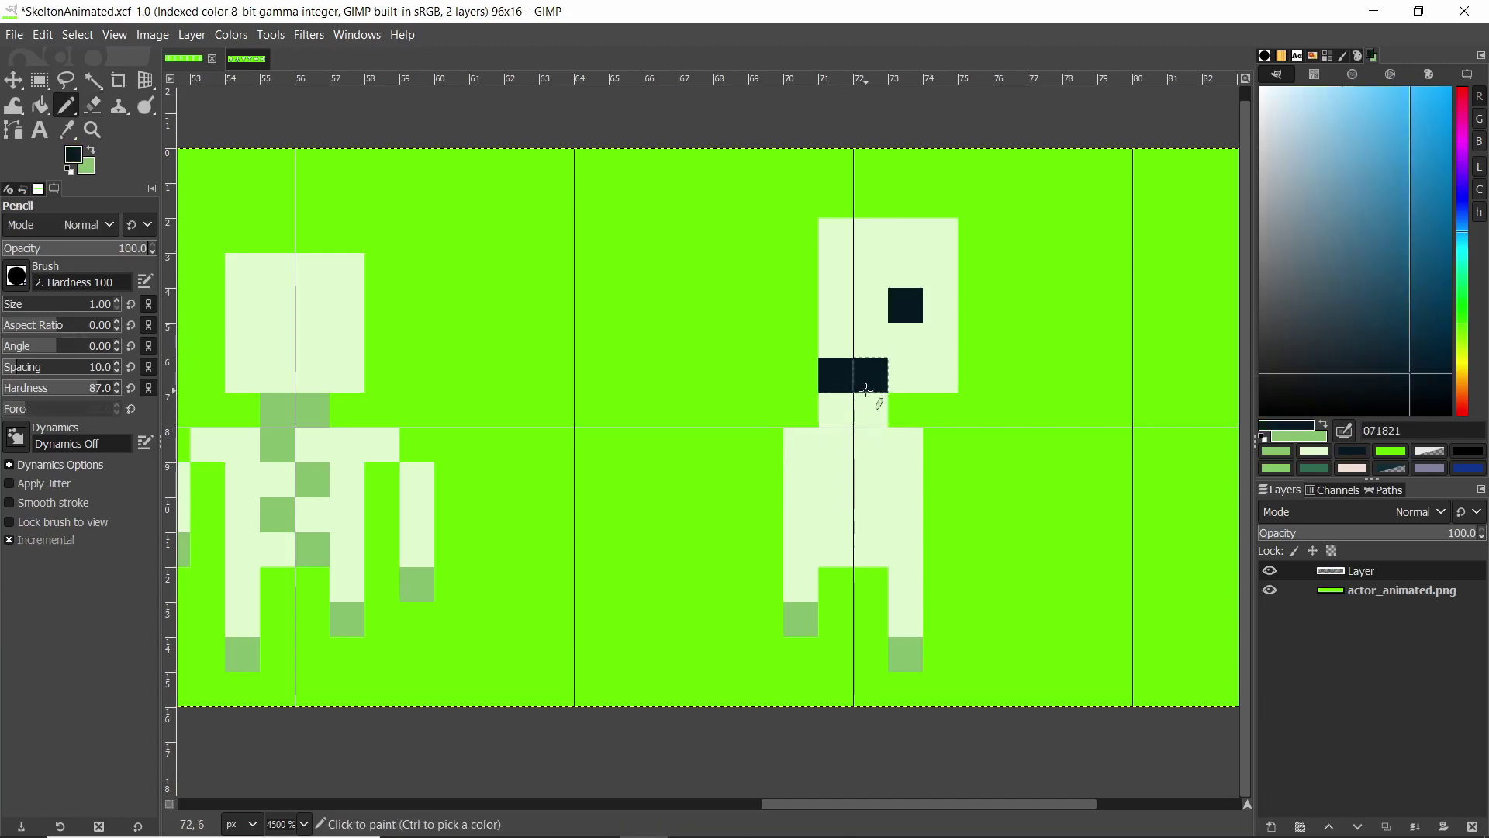
left_click(838, 439, "ctrl")
left_click(805, 409)
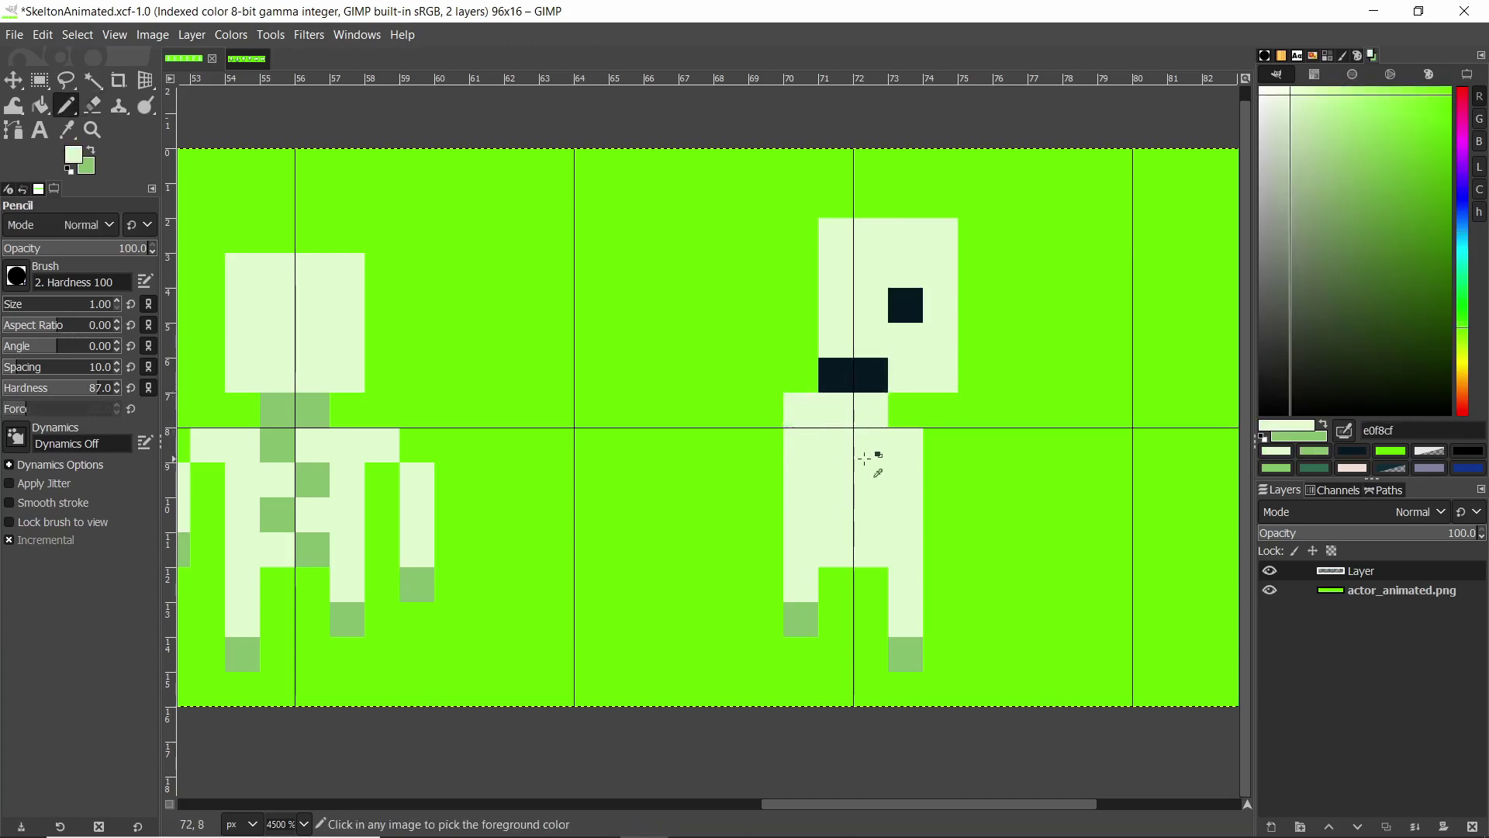
left_click(902, 662, "ctrl")
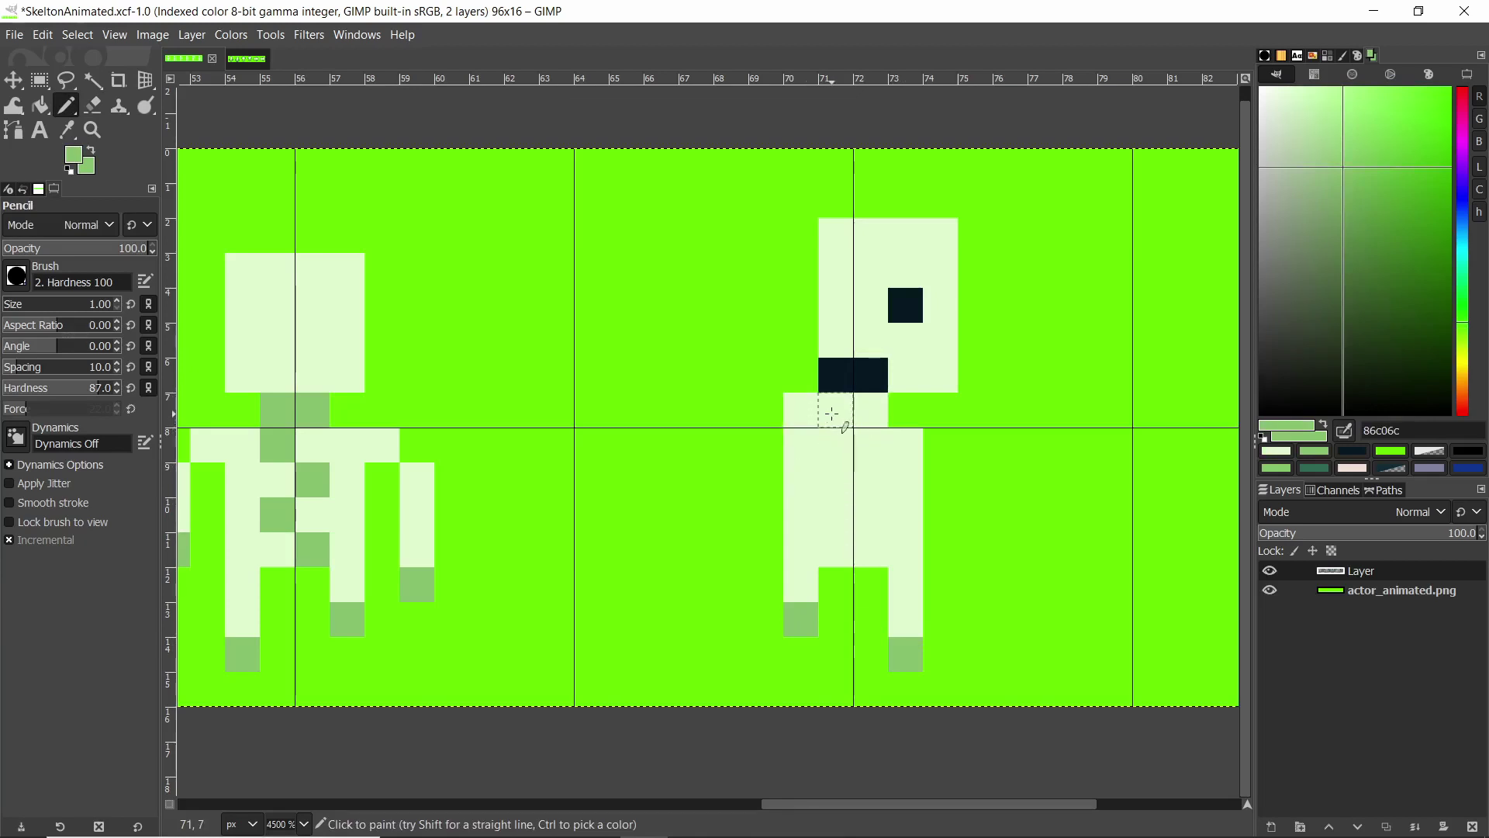
left_click_drag(832, 413, 836, 527)
key("ctrl+z")
Paint the darker-green arm pixels from the neck down the body.
left_click_drag(844, 413, 841, 438)
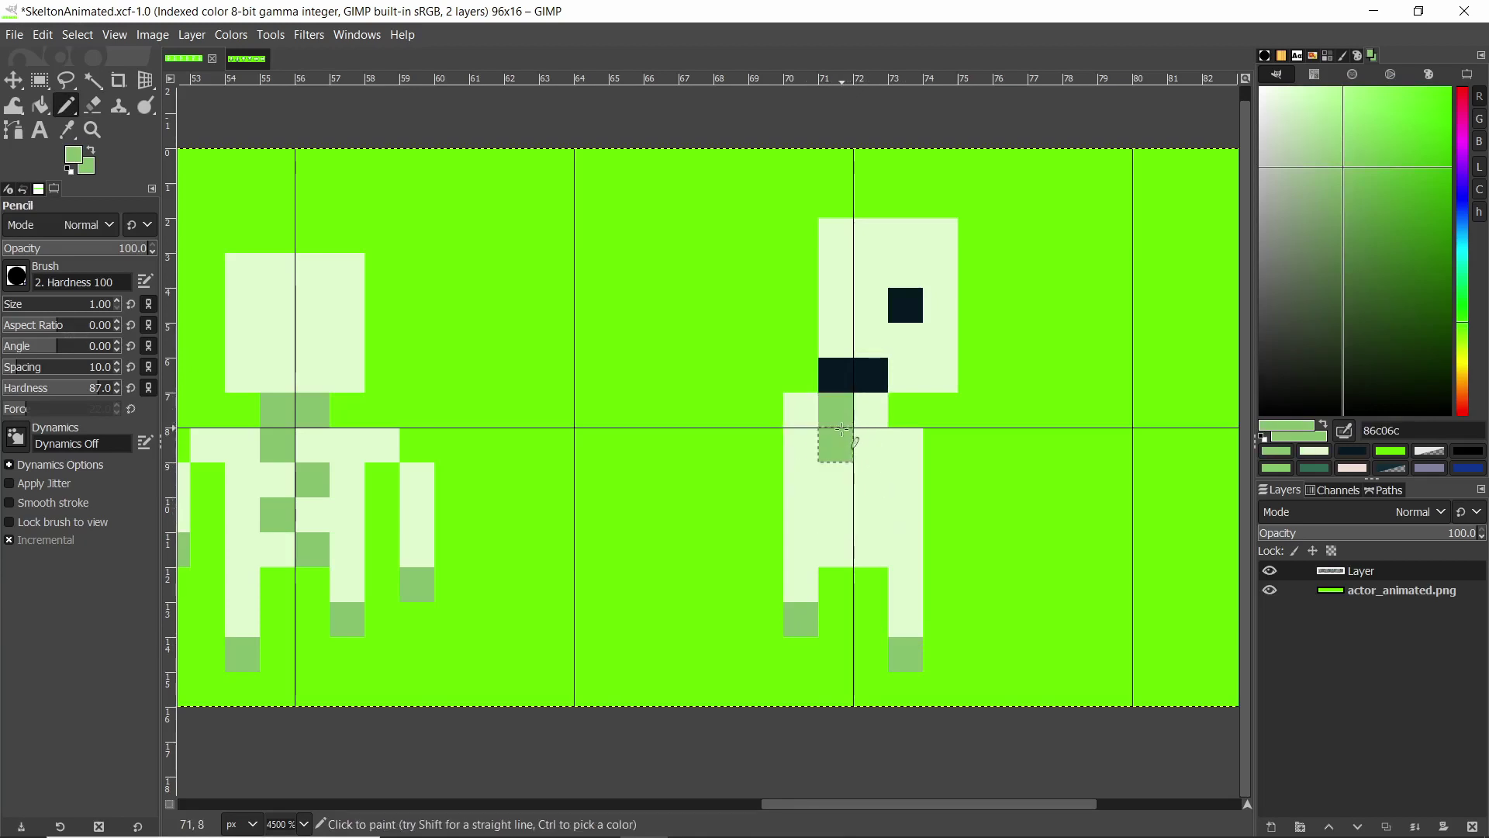
left_click(838, 478)
left_click(871, 514)
scroll(966, 537, "down", 2, "ctrl")
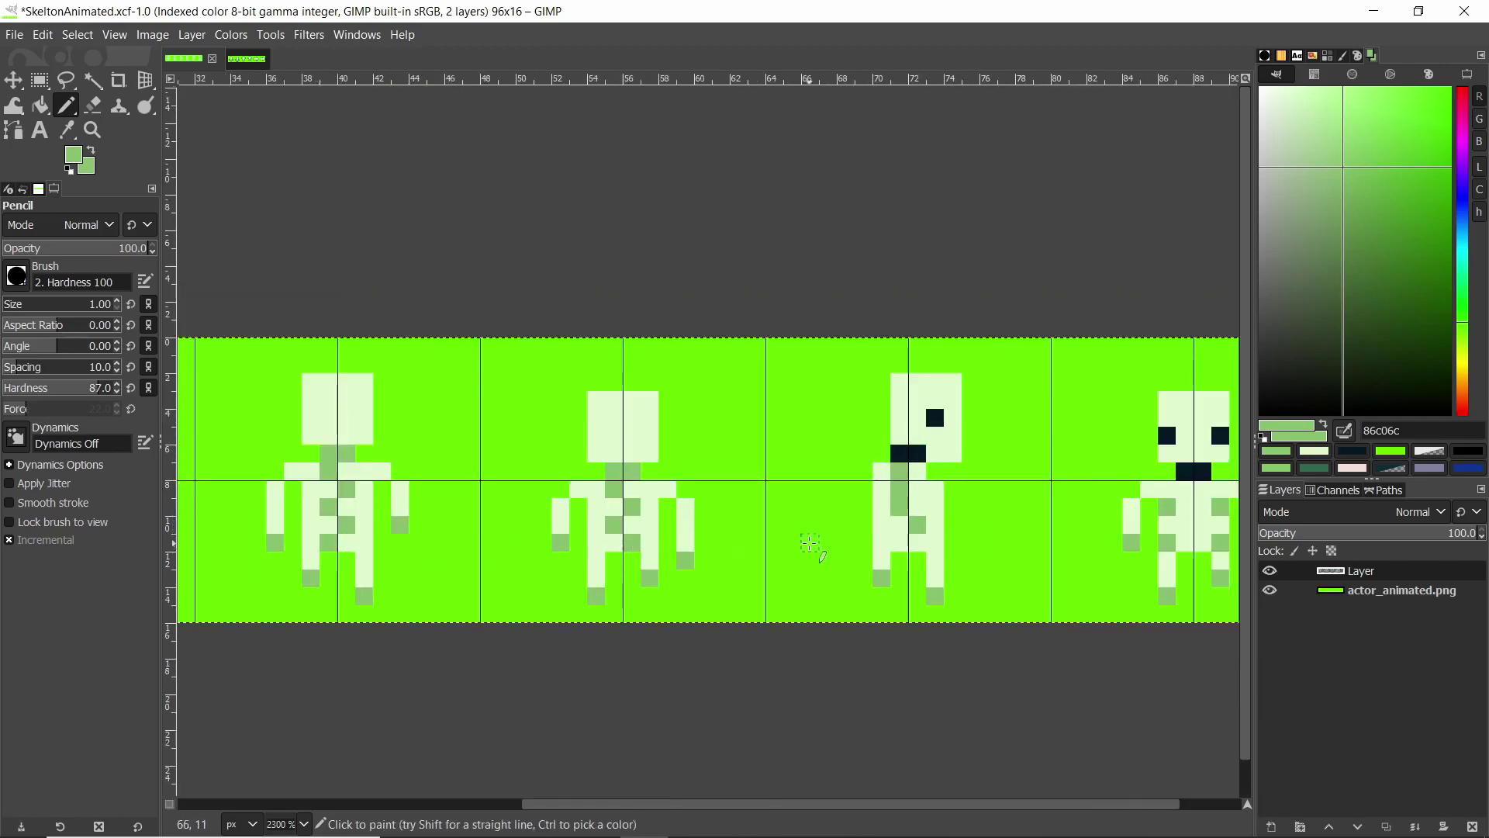
scroll(991, 522, "down", 3, "ctrl")
scroll(977, 532, "up", 3, "ctrl")
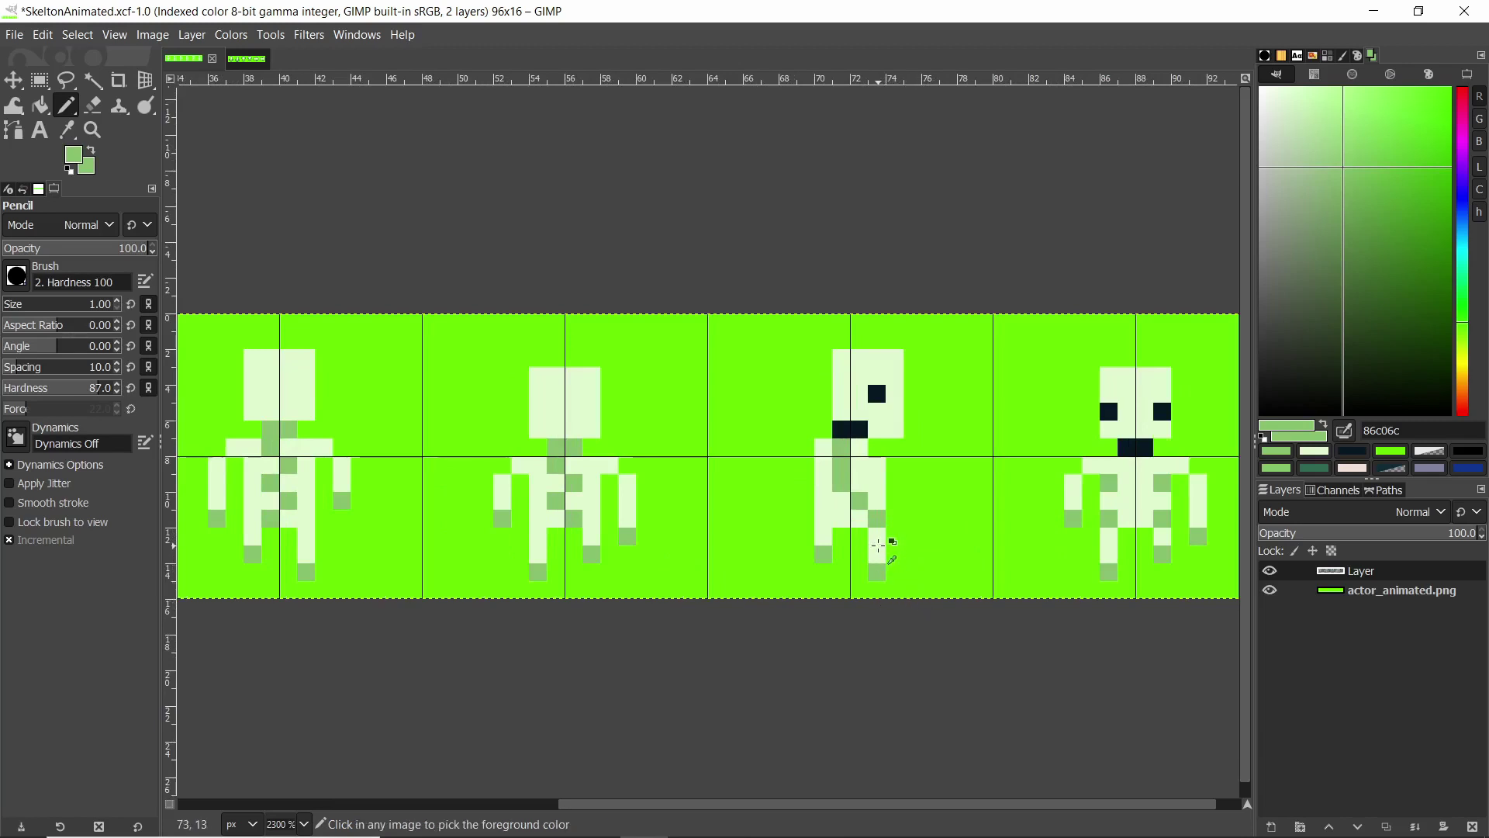
scroll(888, 552, "up", 2, "ctrl")
Erase the two near-leg pixels at 70,12–13 and return to the light bone pencil.
key("shift+e")
left_click(776, 535)
left_click(782, 550)
key("n")
left_click(875, 532, "ctrl")
scroll(849, 527, "down", 2, "ctrl")
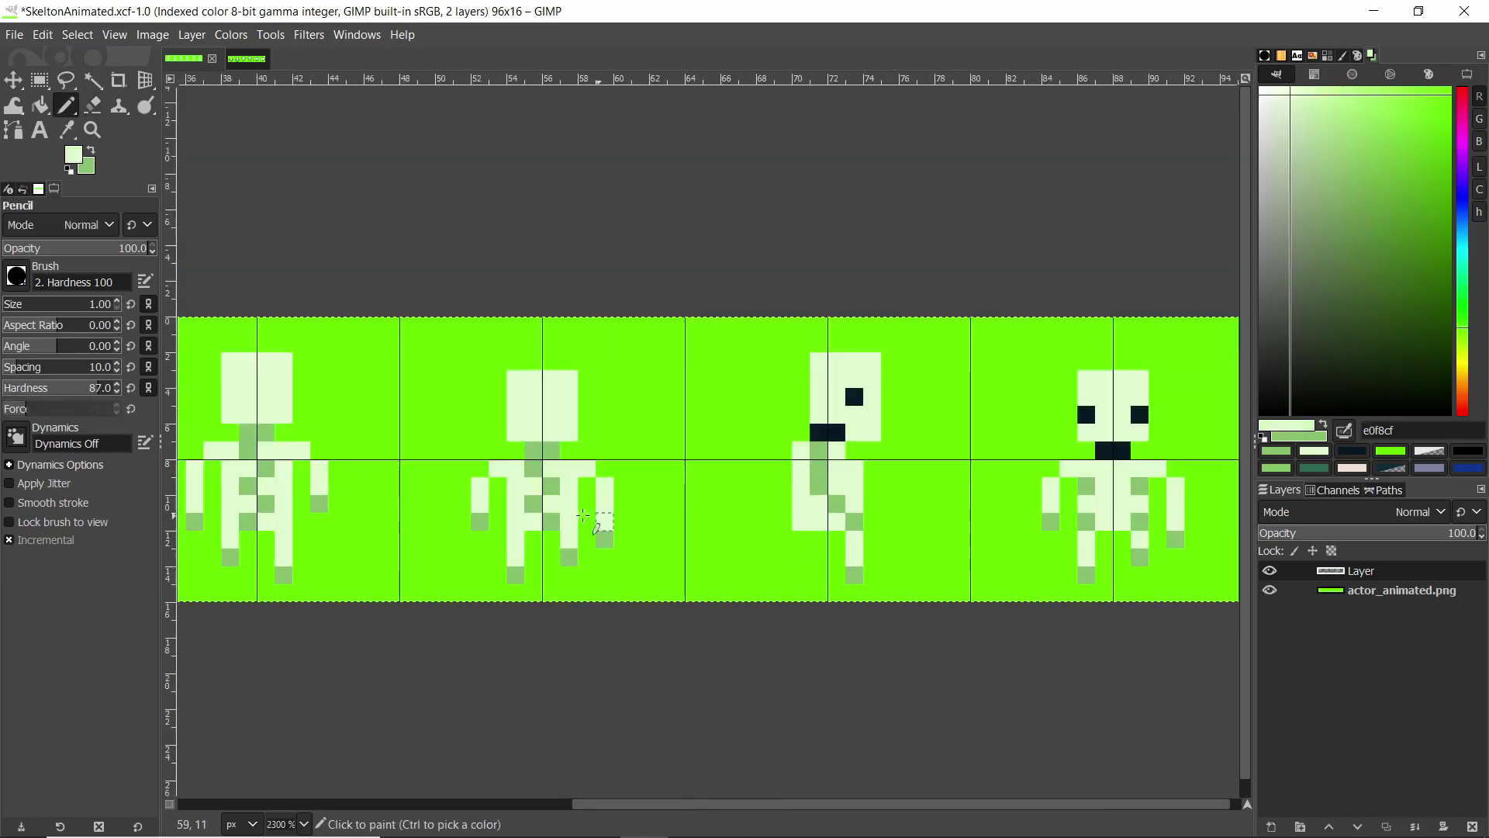
Paint a few light and darker green leg pixels below the skeleton's body.
scroll(832, 558, "up", 2, "ctrl")
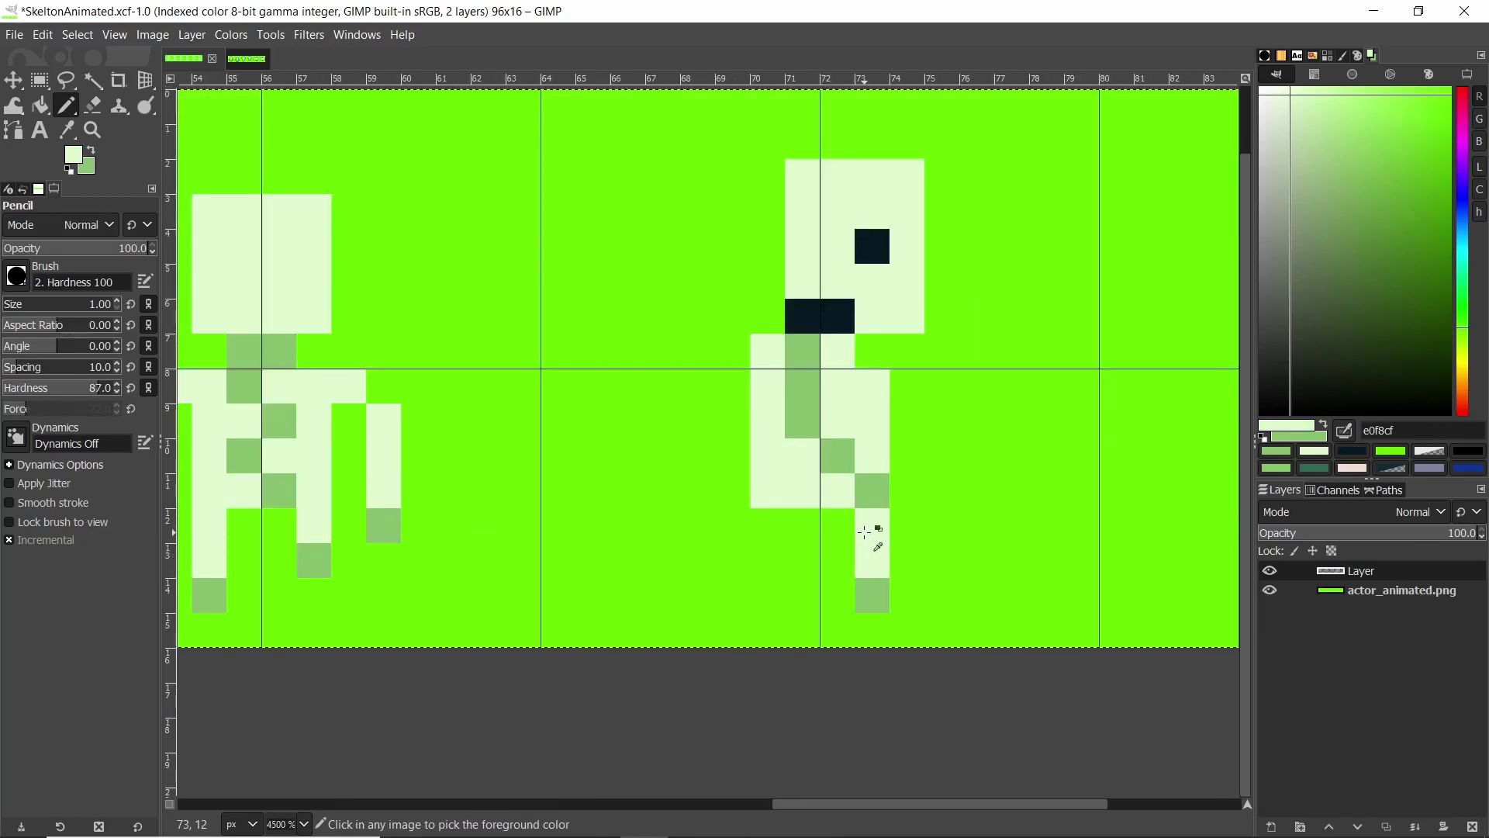
scroll(810, 540, "down", 2, "ctrl")
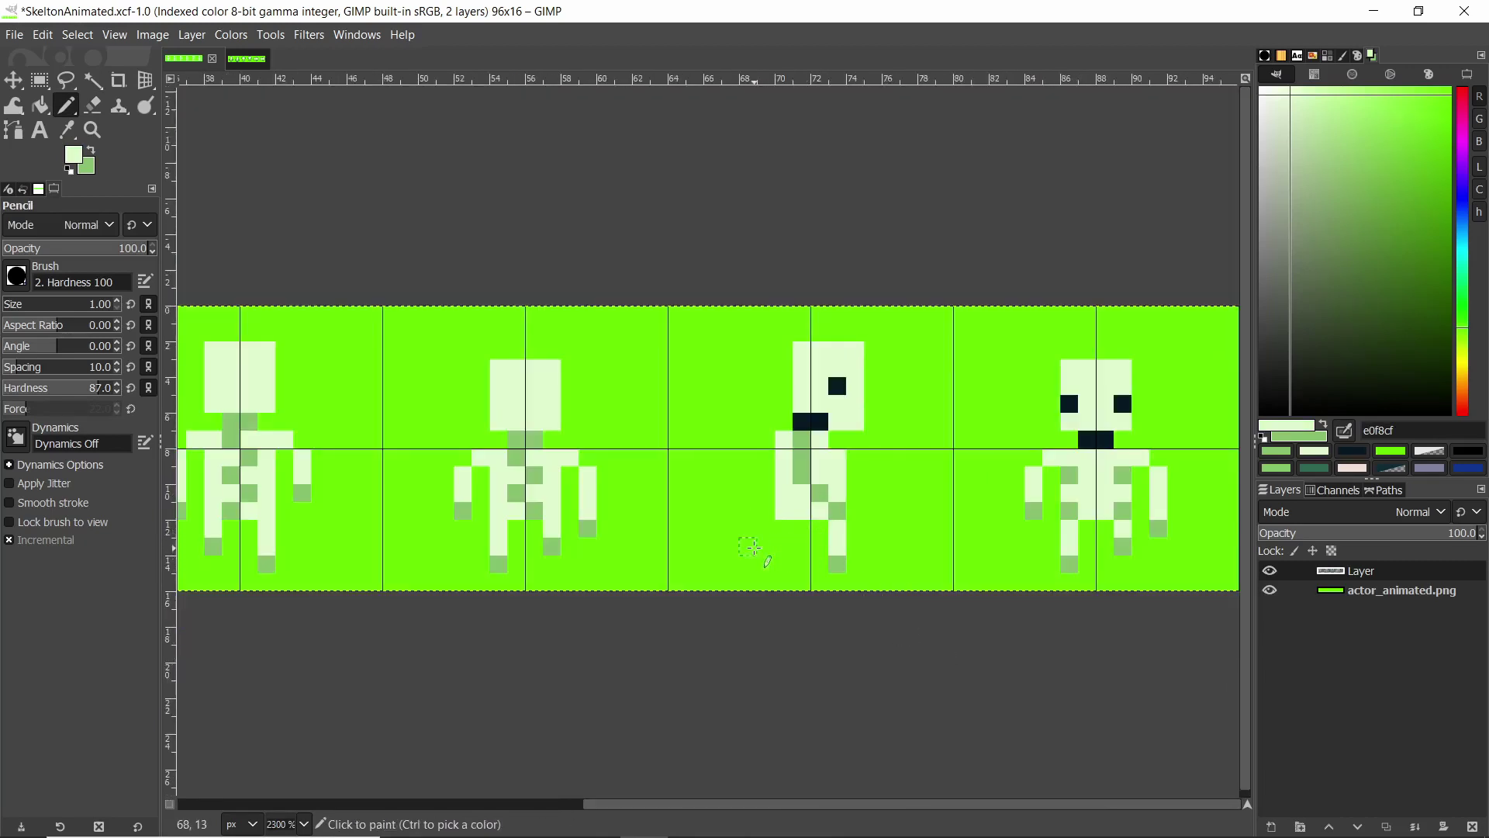
scroll(824, 529, "up", 2, "ctrl")
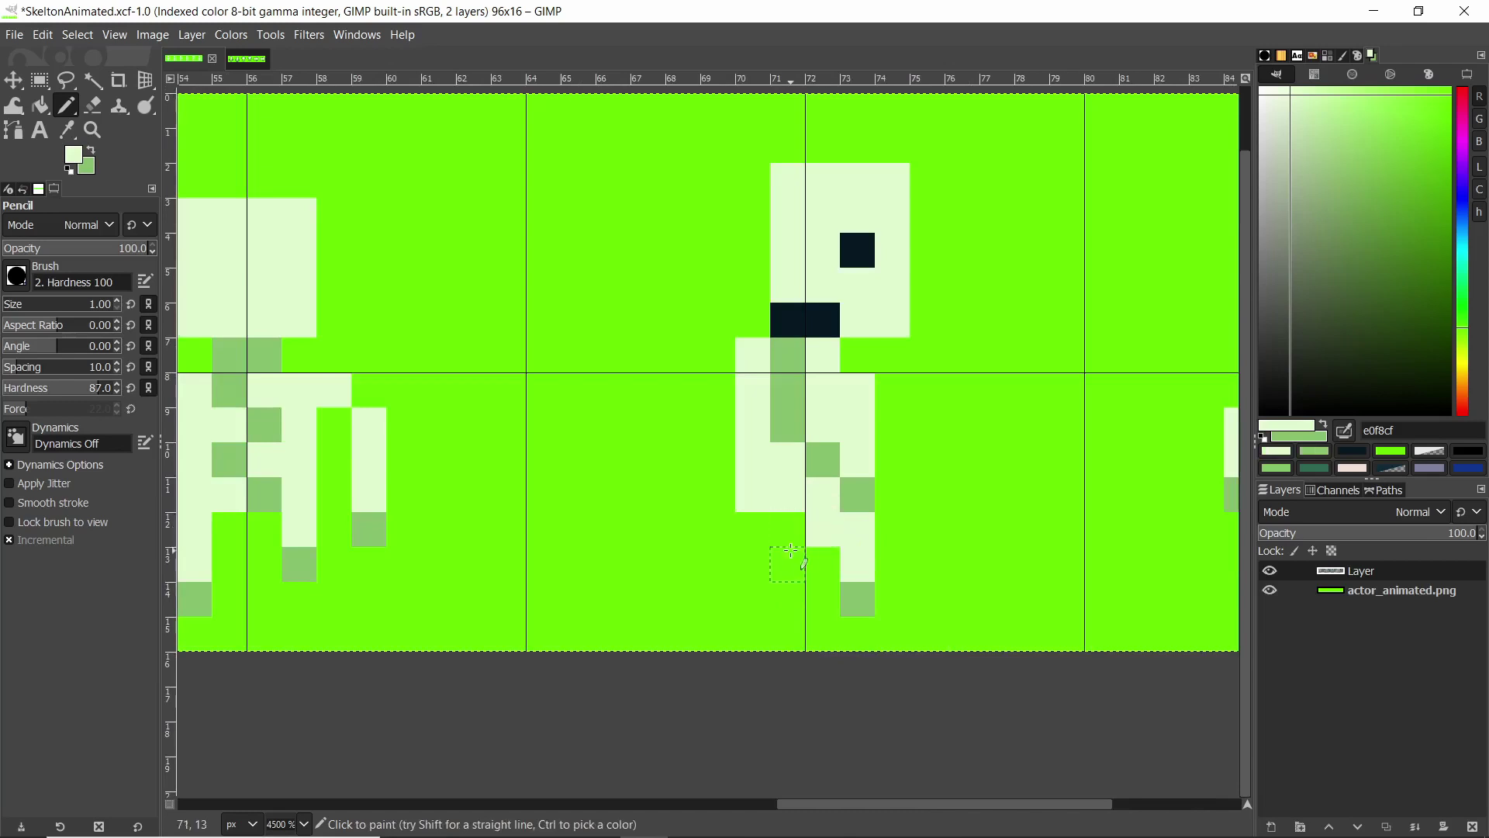
left_click(788, 556)
left_click(768, 598)
left_click(858, 598, "ctrl")
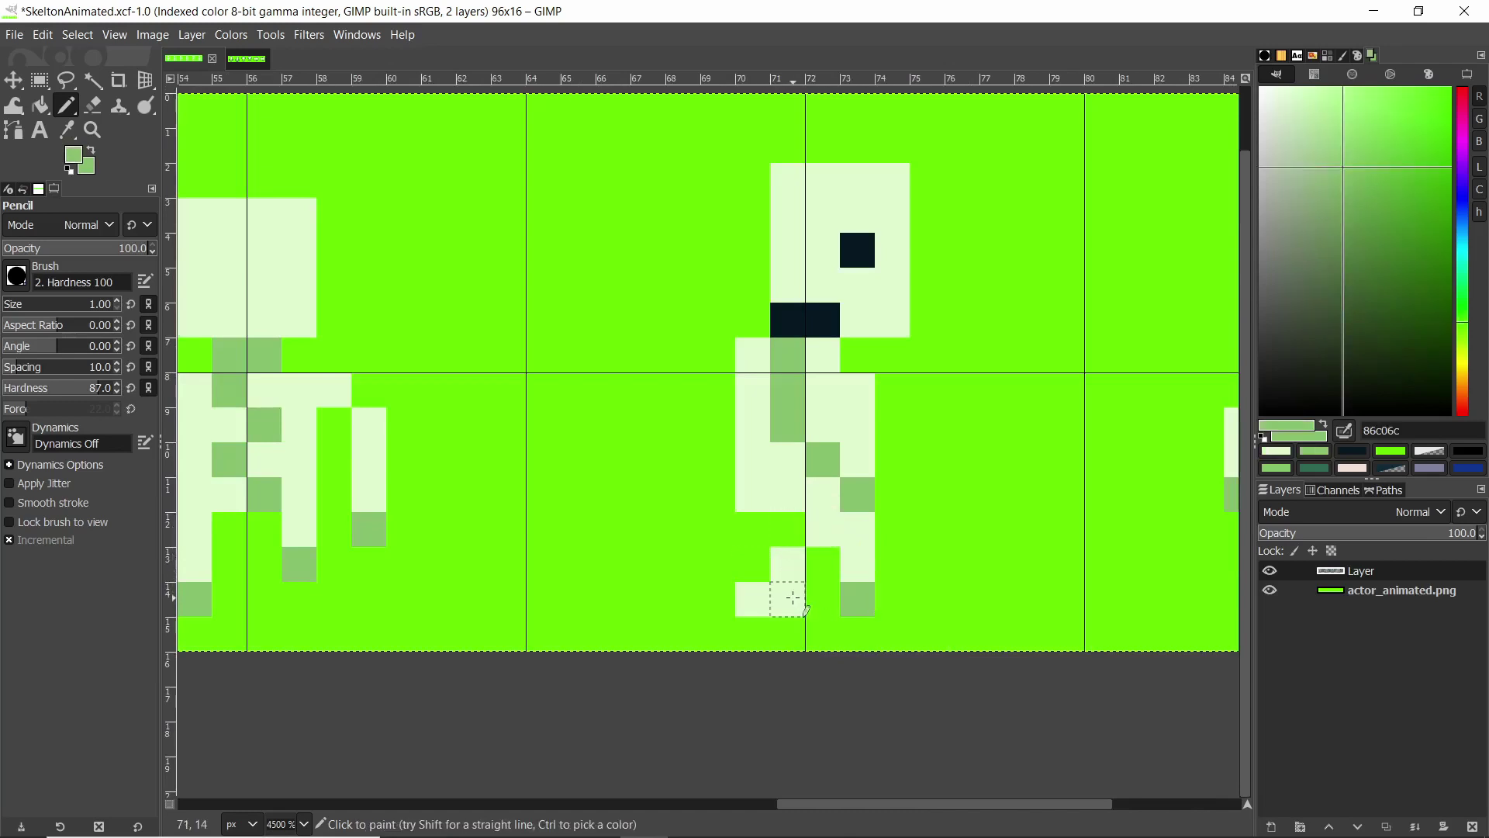
left_click(787, 599)
Erase the old straight lower leg and foot pixels.
key("shift+e")
left_click_drag(863, 593, 859, 532)
scroll(897, 522, "down", 5, "ctrl")
scroll(892, 535, "up", 3, "ctrl")
scroll(877, 541, "up", 2, "ctrl")
key("ctrl+z")
left_click(828, 542)
mouse_move(697, 572)
left_mouse_down()
mouse_move(929, 555)
mouse_move(772, 549)
mouse_move(831, 511)
left_mouse_up()
Try a vertical light leg stroke and darker leg pixels, undoing each attempt.
key("n")
key("x")
scroll(816, 513, "down", 4, "ctrl")
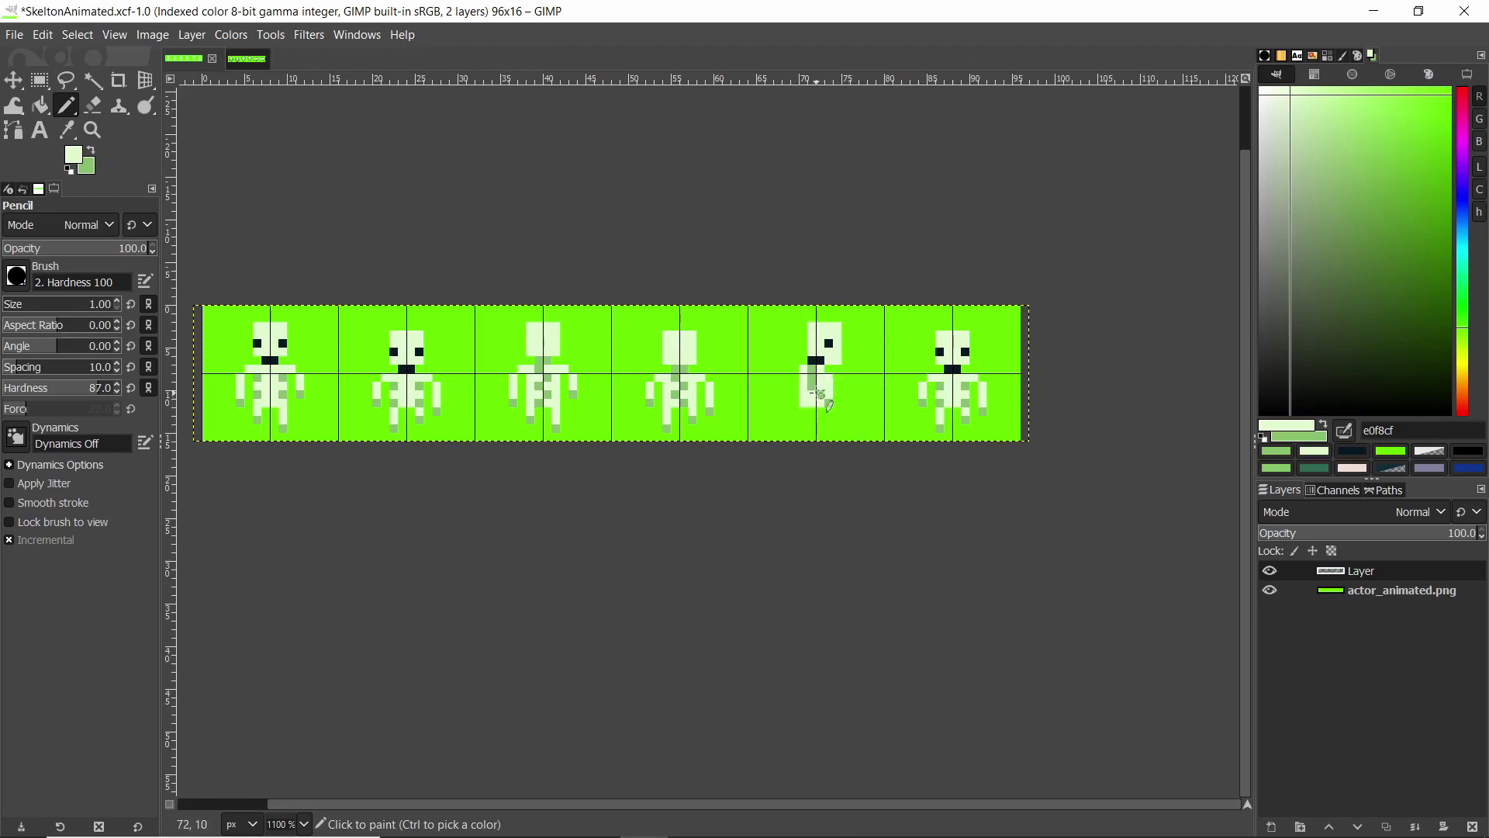
scroll(818, 394, "up", 5, "ctrl")
left_click_drag(807, 453, 807, 531)
left_click(884, 416, "ctrl")
key("ctrl+z")
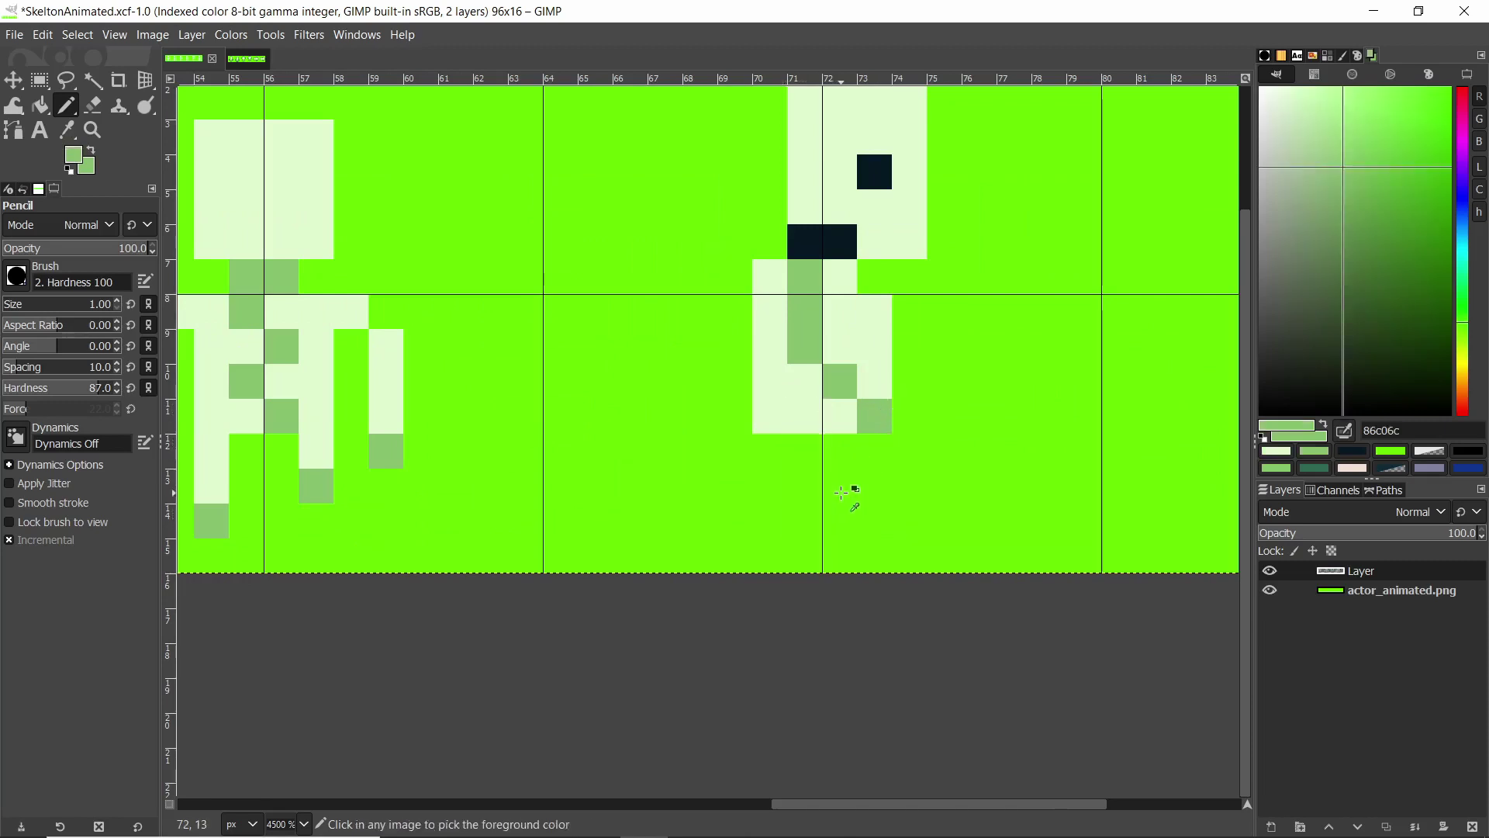
scroll(801, 450, "down", 3, "ctrl")
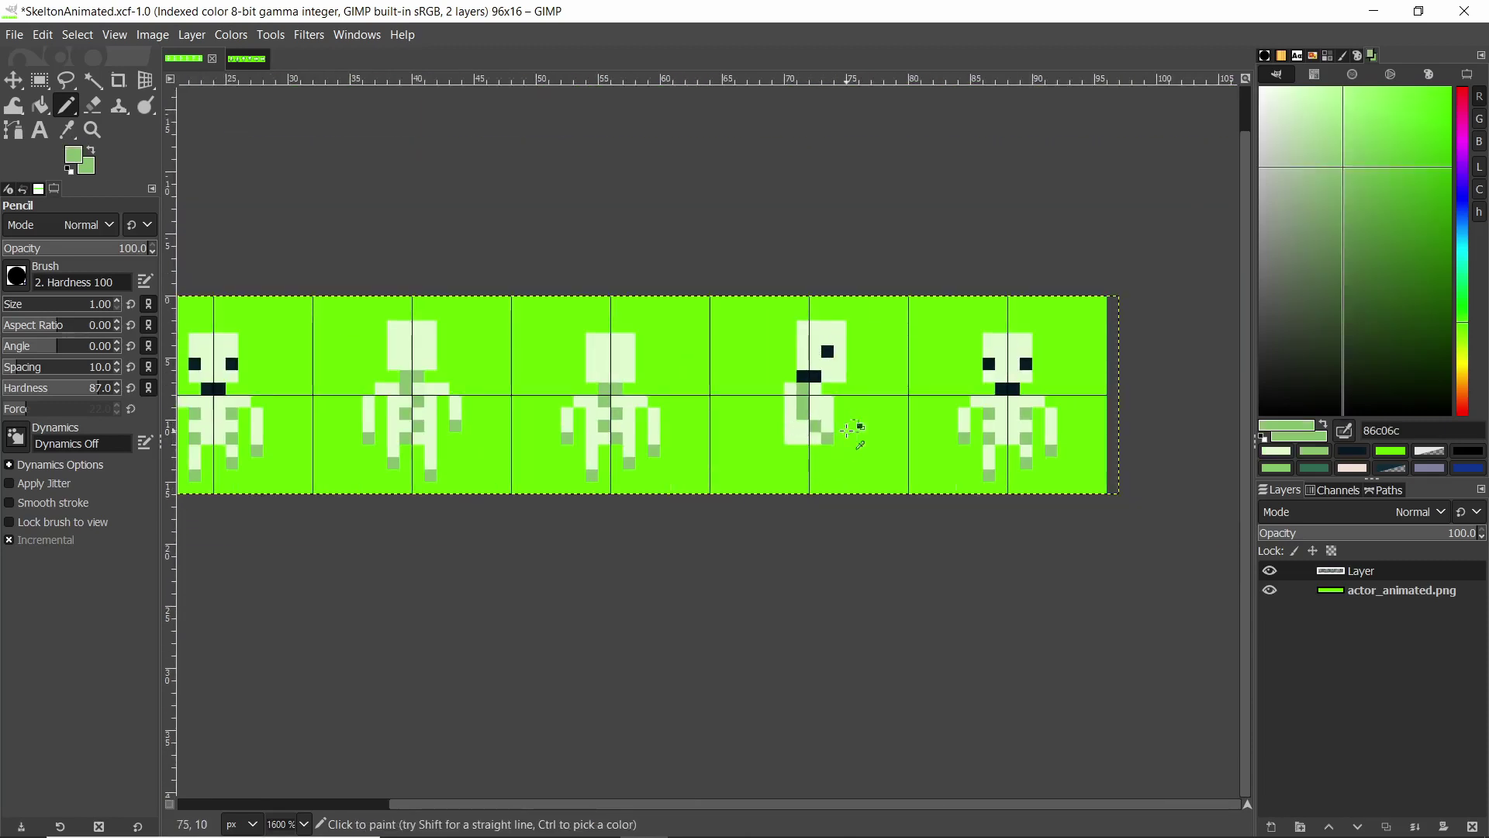
scroll(807, 448, "up", 5, "ctrl")
scroll(728, 464, "down", 2, "ctrl")
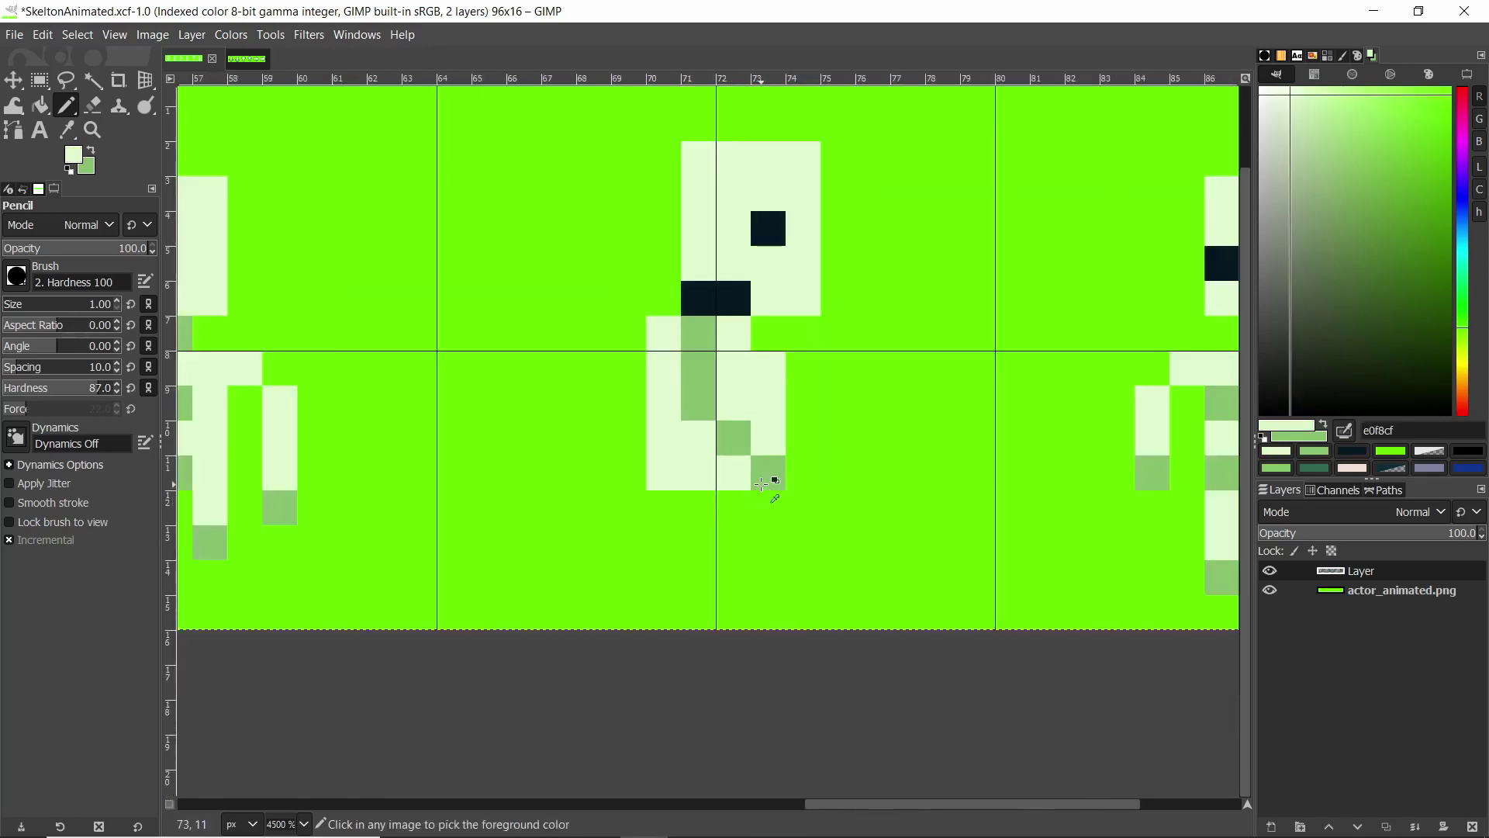
left_click(712, 510)
left_click(666, 543)
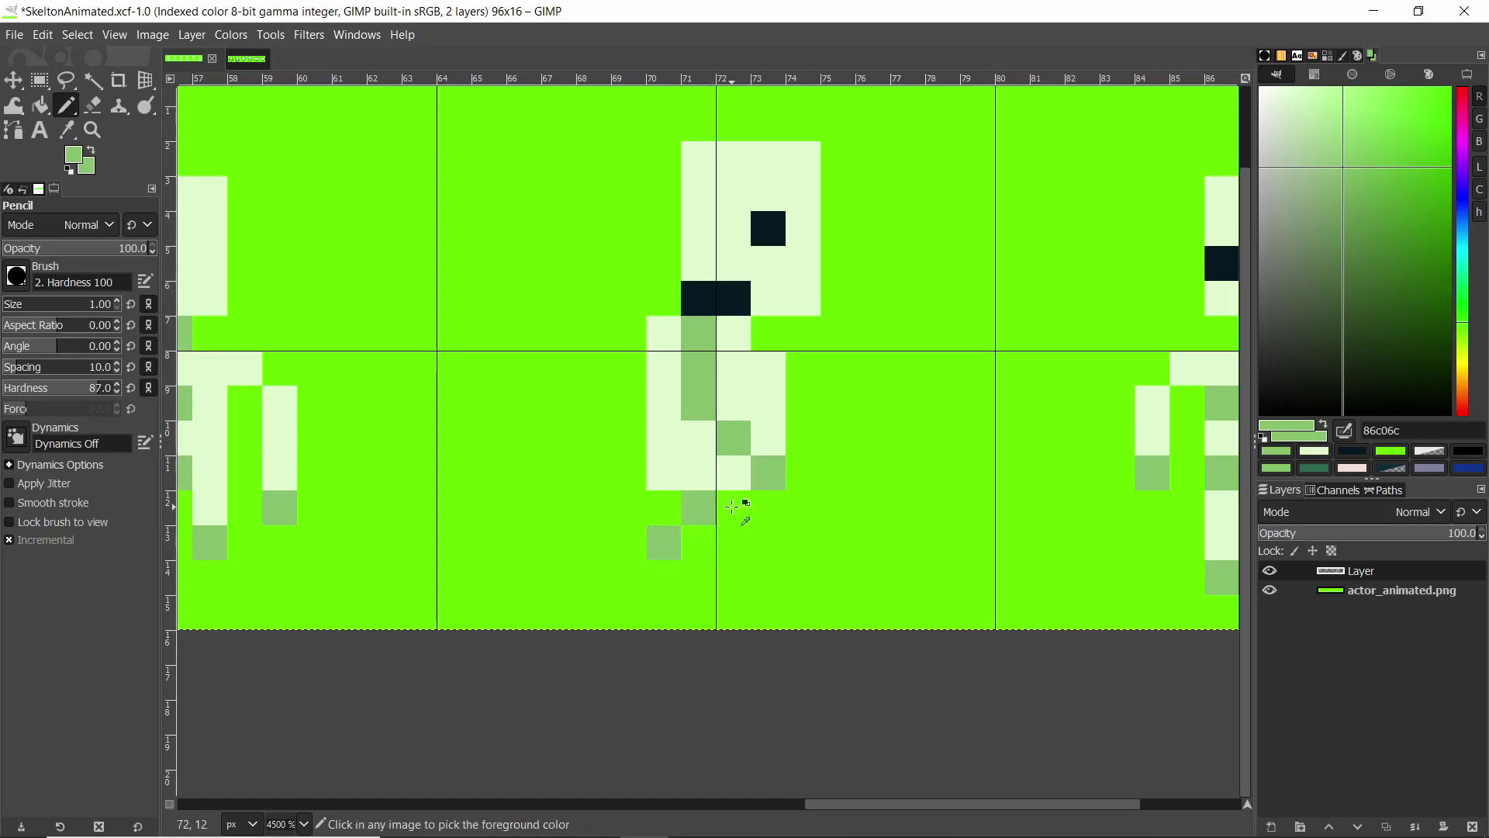
key("ctrl+z")
key("ctrl+z")
Paint a diagonal e0f8cf leg down-left with three 86c06c shading pixels.
left_click(725, 468, "ctrl")
left_click(708, 516)
left_click(664, 543)
left_click(629, 578)
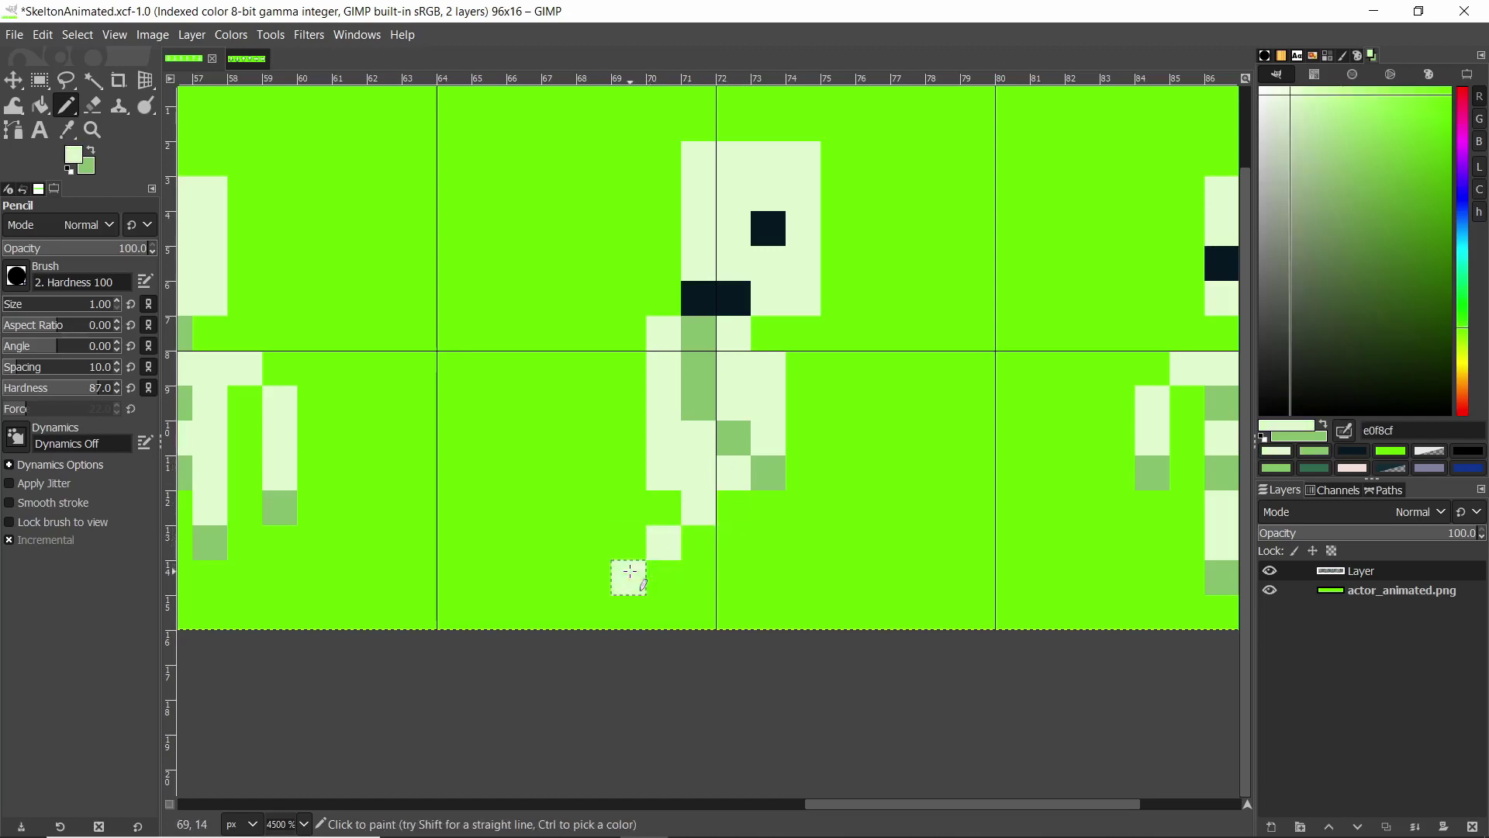
left_click(772, 469, "ctrl")
left_click(743, 515)
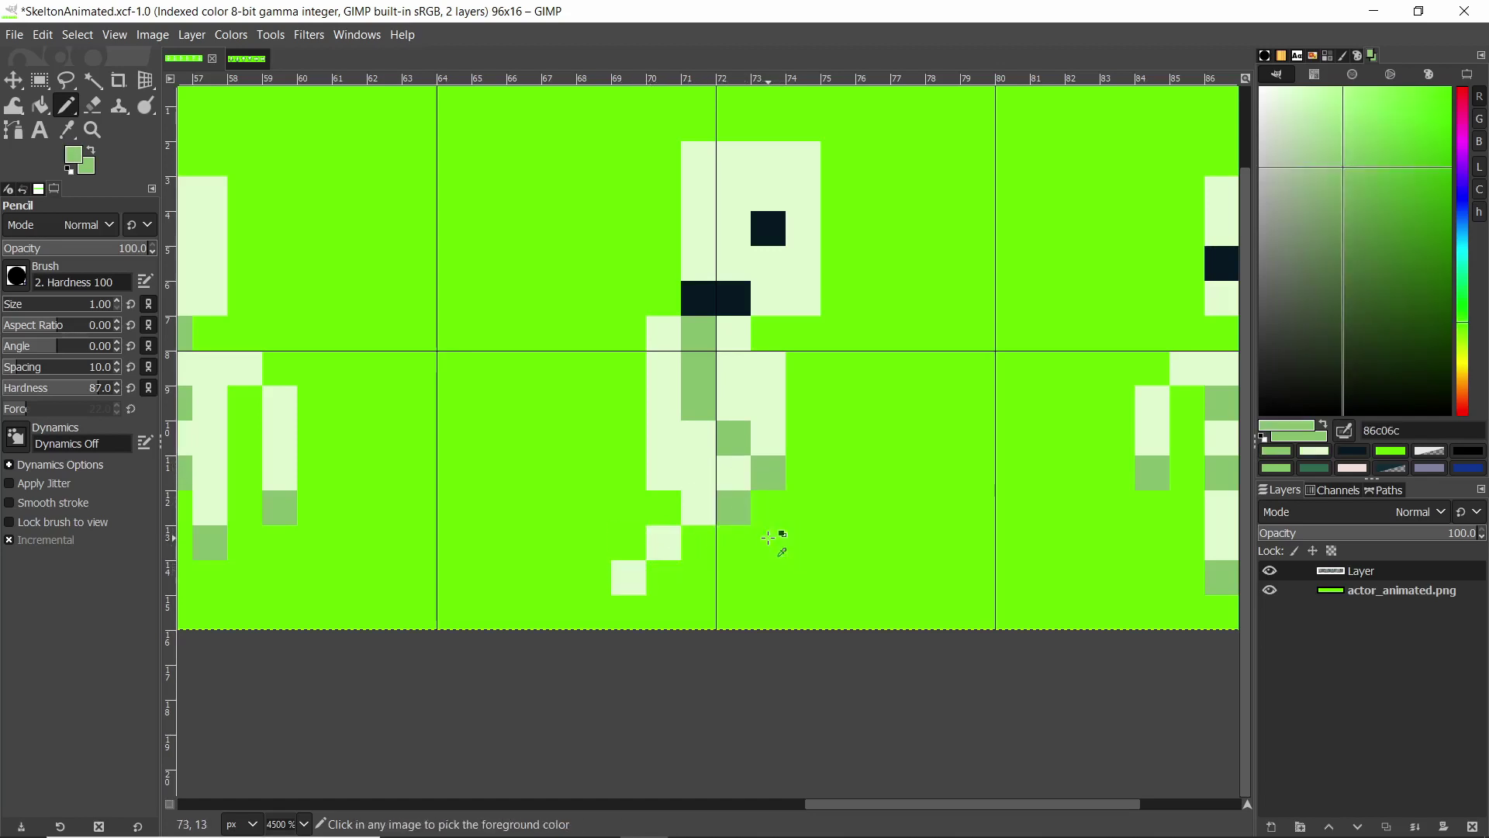
left_click(772, 543)
left_click(803, 578)
scroll(808, 509, "down", 1, "ctrl")
Cut the front-facing skeleton out of the last frame with a rectangle selection.
scroll(808, 509, "down", 4, "ctrl")
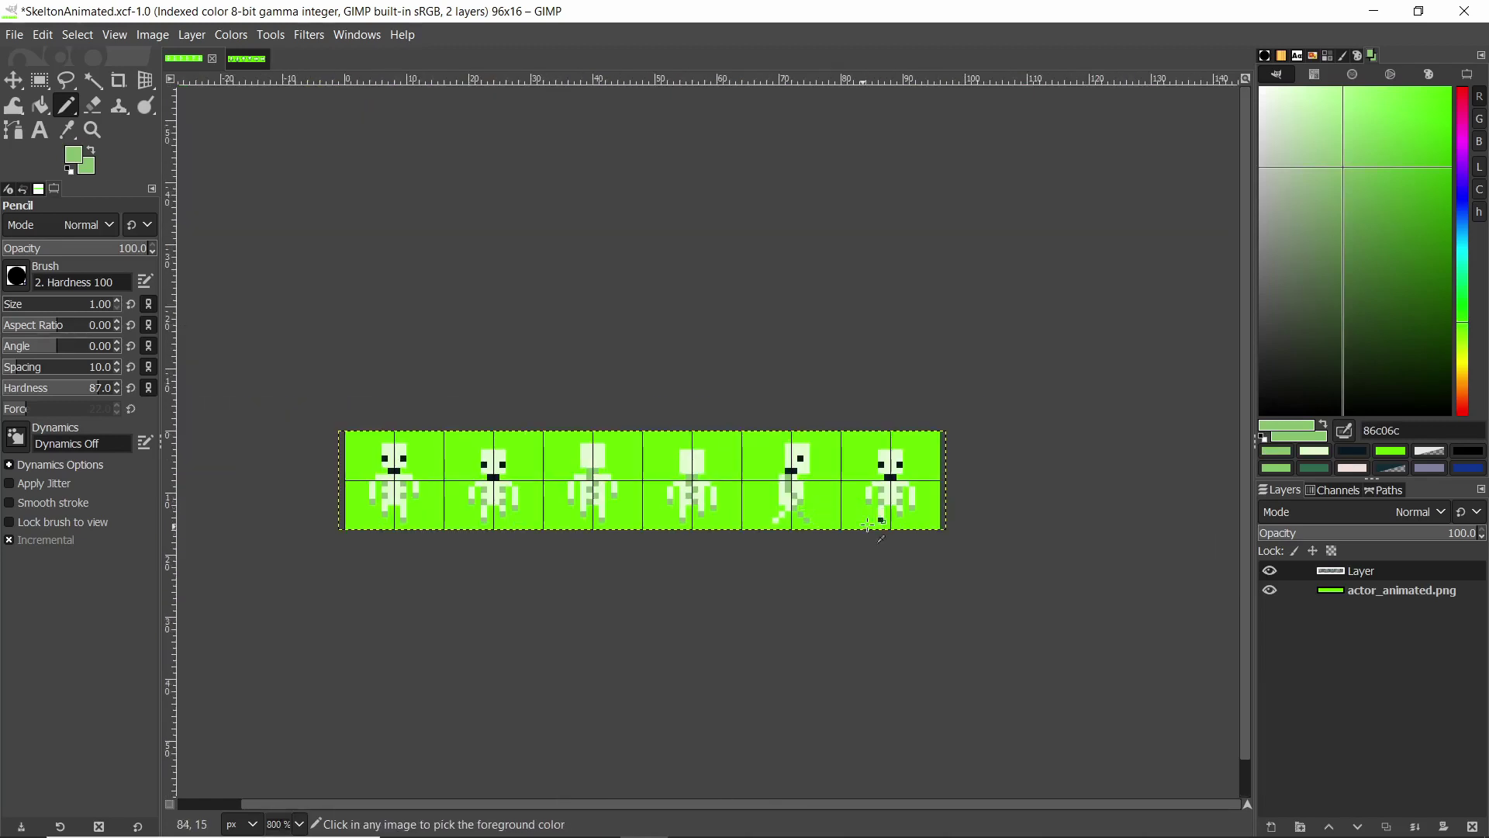
scroll(844, 512, "up", 2, "ctrl")
scroll(764, 513, "down", 3, "ctrl")
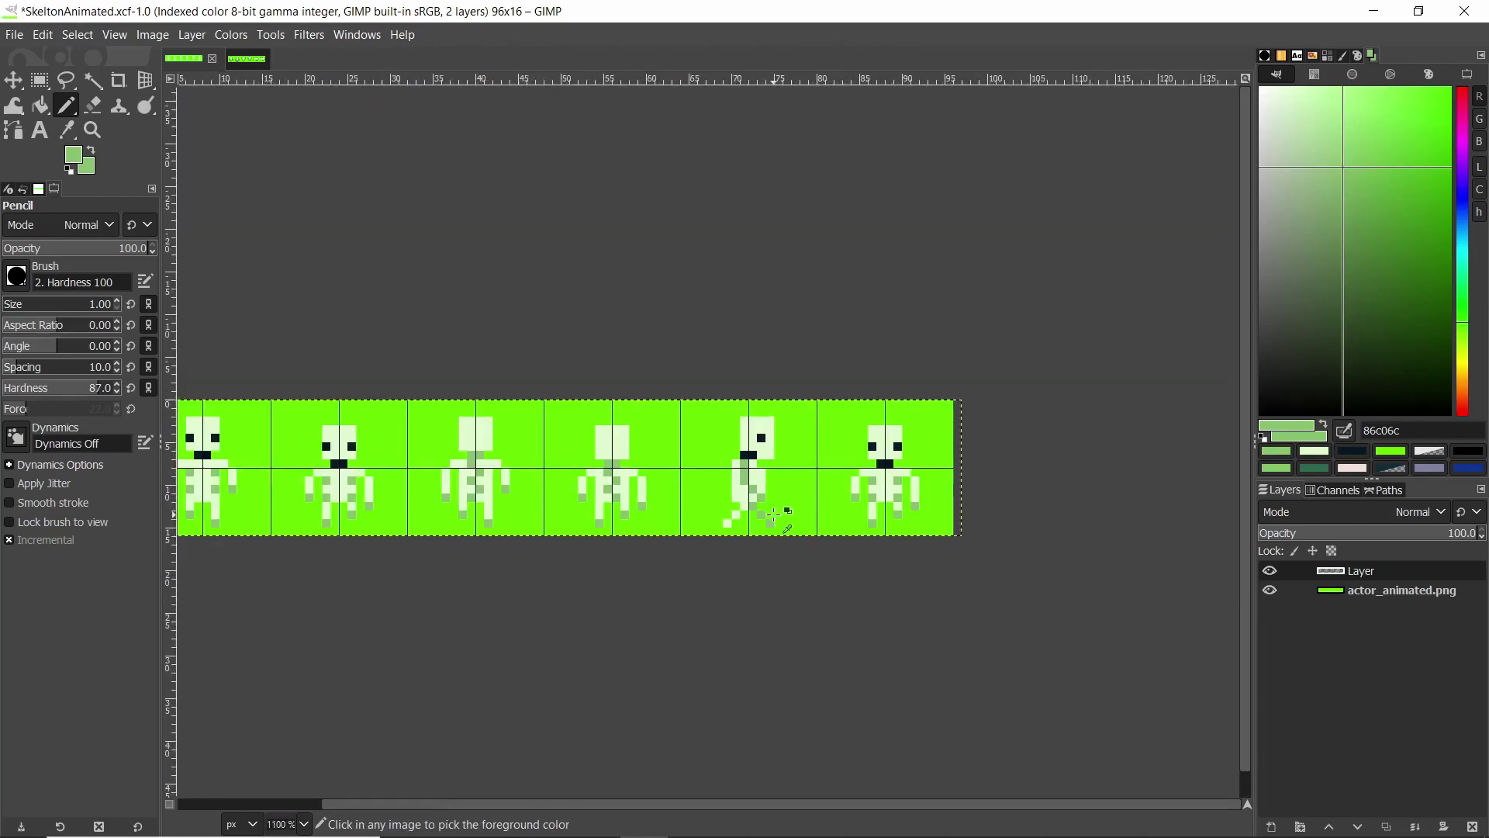
scroll(853, 500, "up", 6, "ctrl")
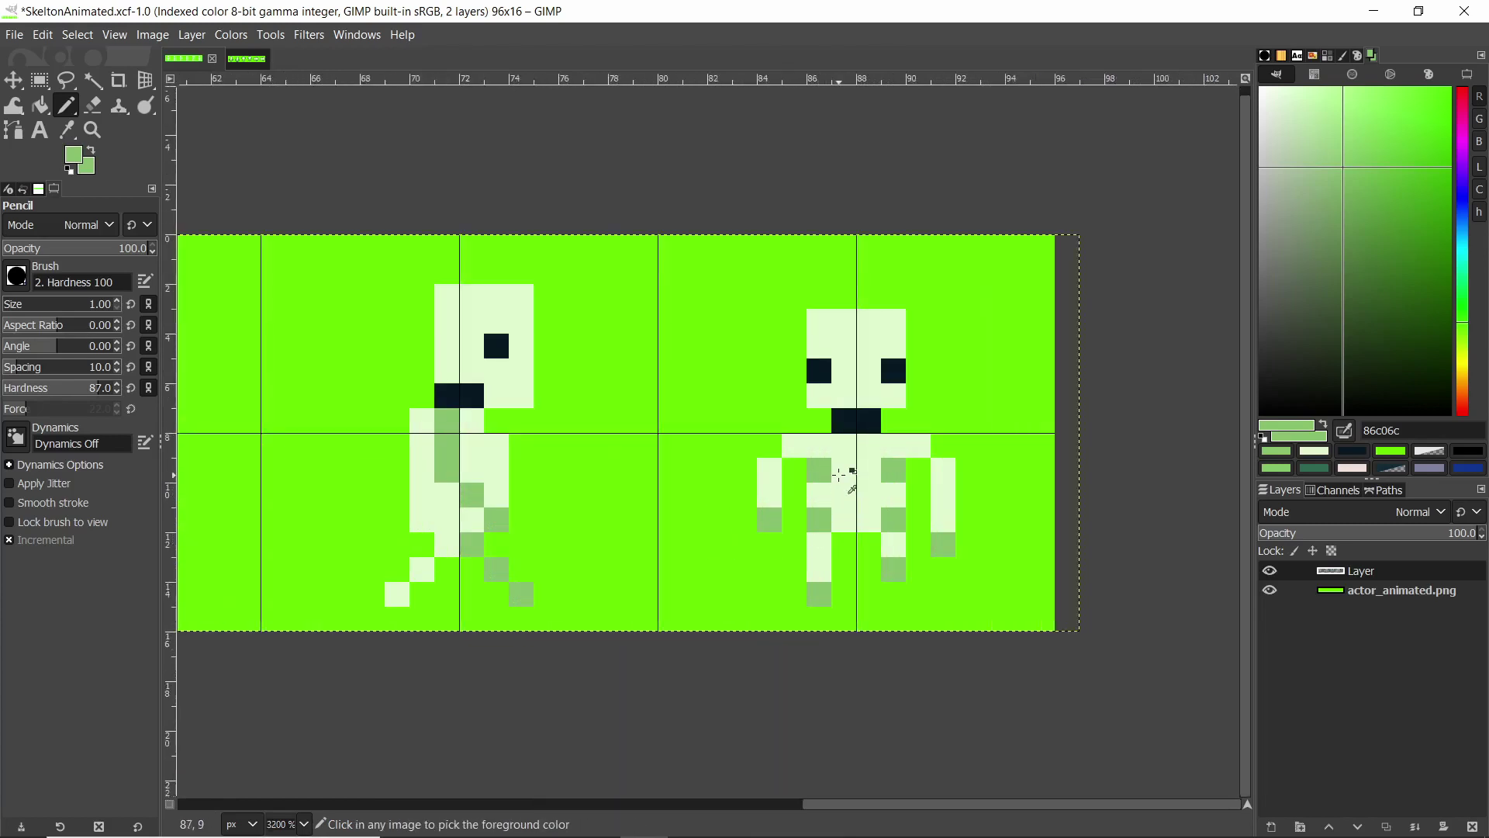
left_click(39, 80)
left_click_drag(298, 257, 522, 592)
left_click(744, 279)
left_click_drag(733, 260, 979, 664)
key("ctrl+x")
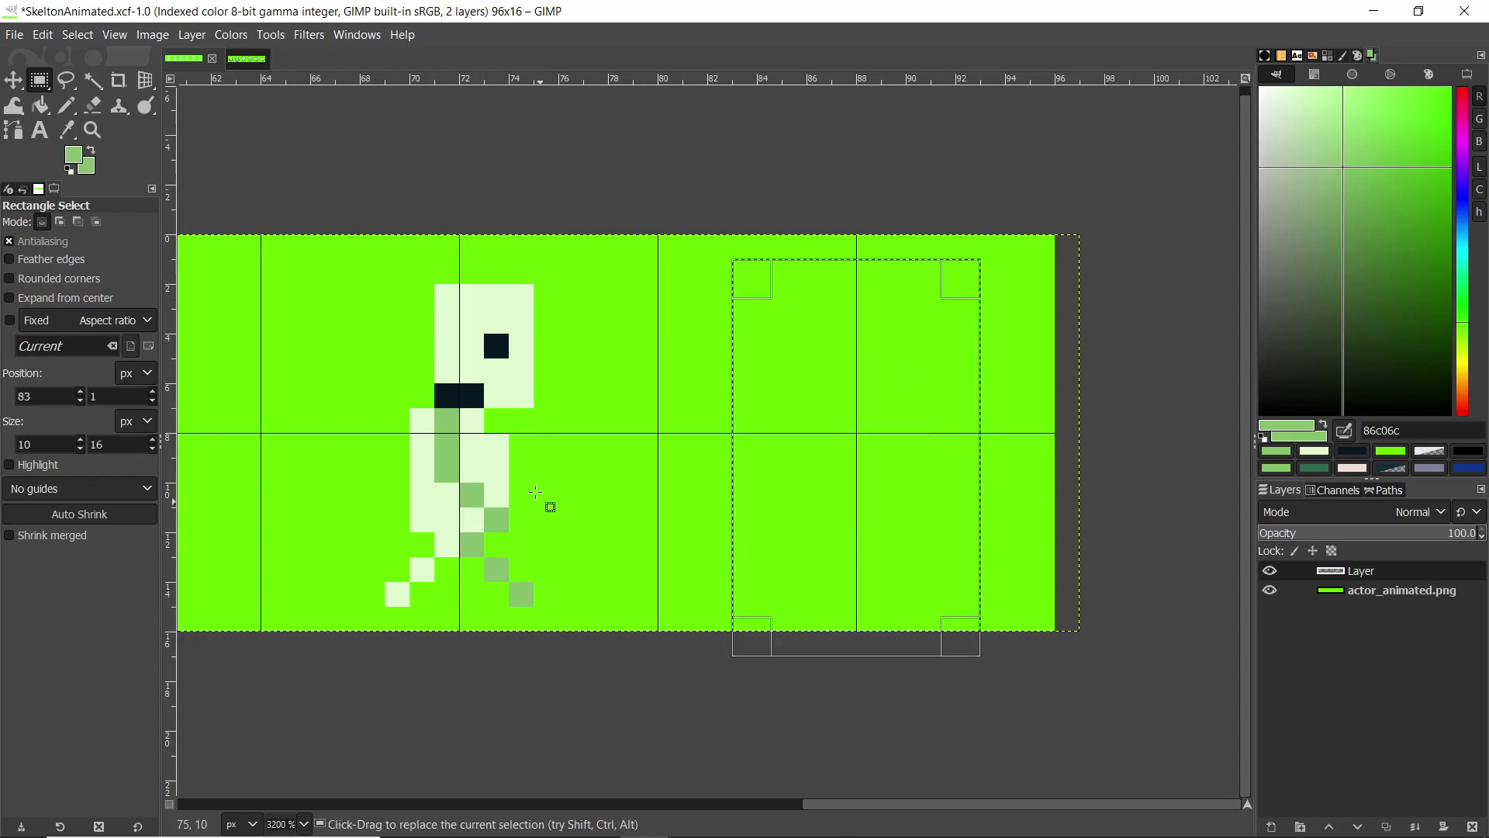
Copy the left side-walking skeleton and anchor the copy in the last frame.
left_click_drag(287, 236, 633, 680)
key("ctrl+c")
key("ctrl+v")
left_click_drag(840, 393, 890, 393)
left_click(945, 404)
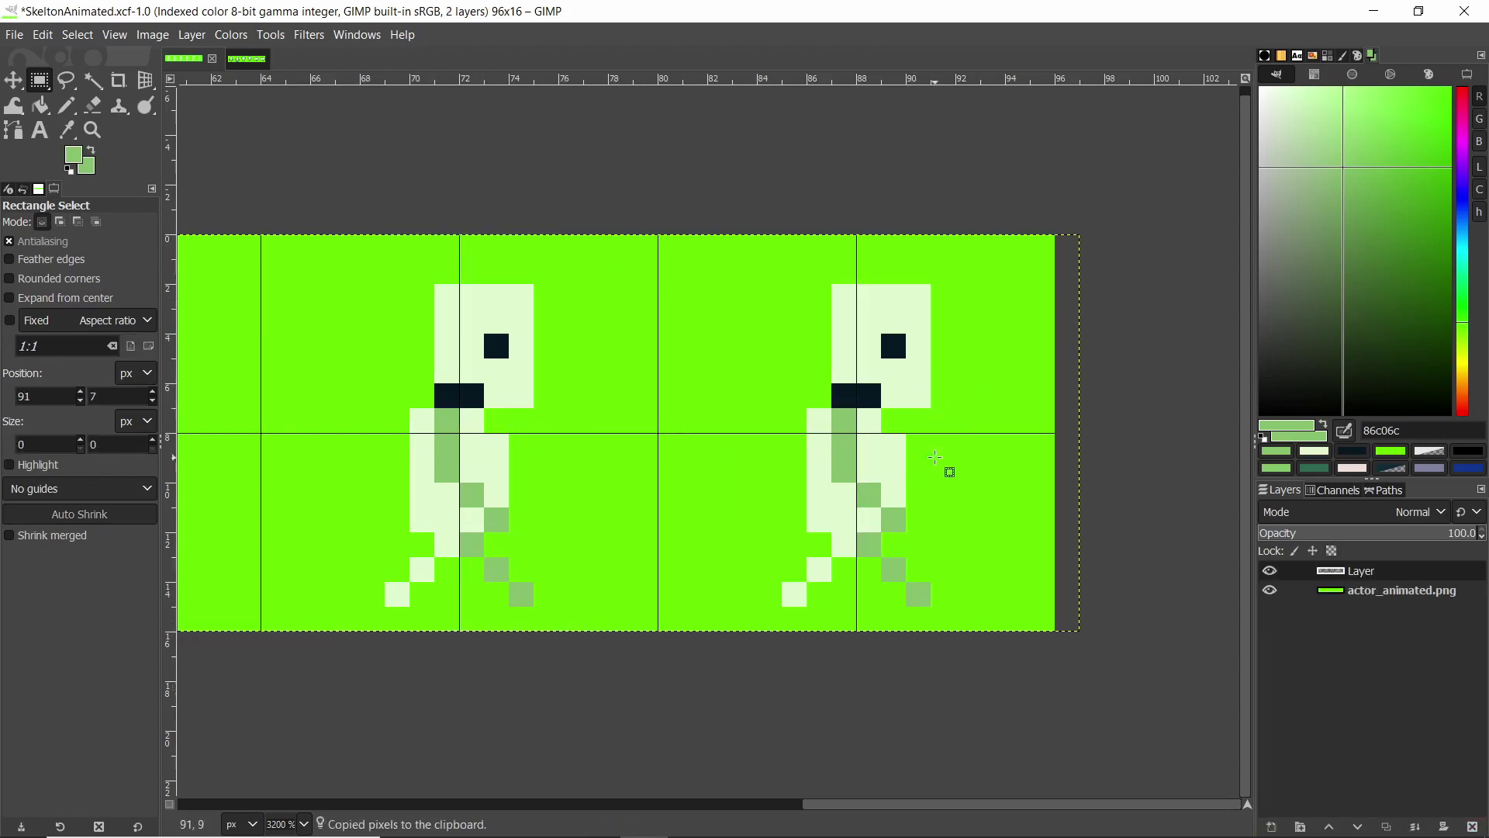
Cut and re-paste the copied skeleton's head, anchoring it one pixel lower.
scroll(900, 450, "up", 1, "ctrl")
left_click_drag(731, 207, 1002, 451)
key("ctrl+x")
key("ctrl+v")
left_click_drag(884, 320, 867, 389)
left_click(1044, 362)
Repaint the legs mid-stride with light bone and mid-green pixels.
scroll(814, 598, "down", 2, "ctrl")
scroll(803, 585, "up", 2, "ctrl")
key("n")
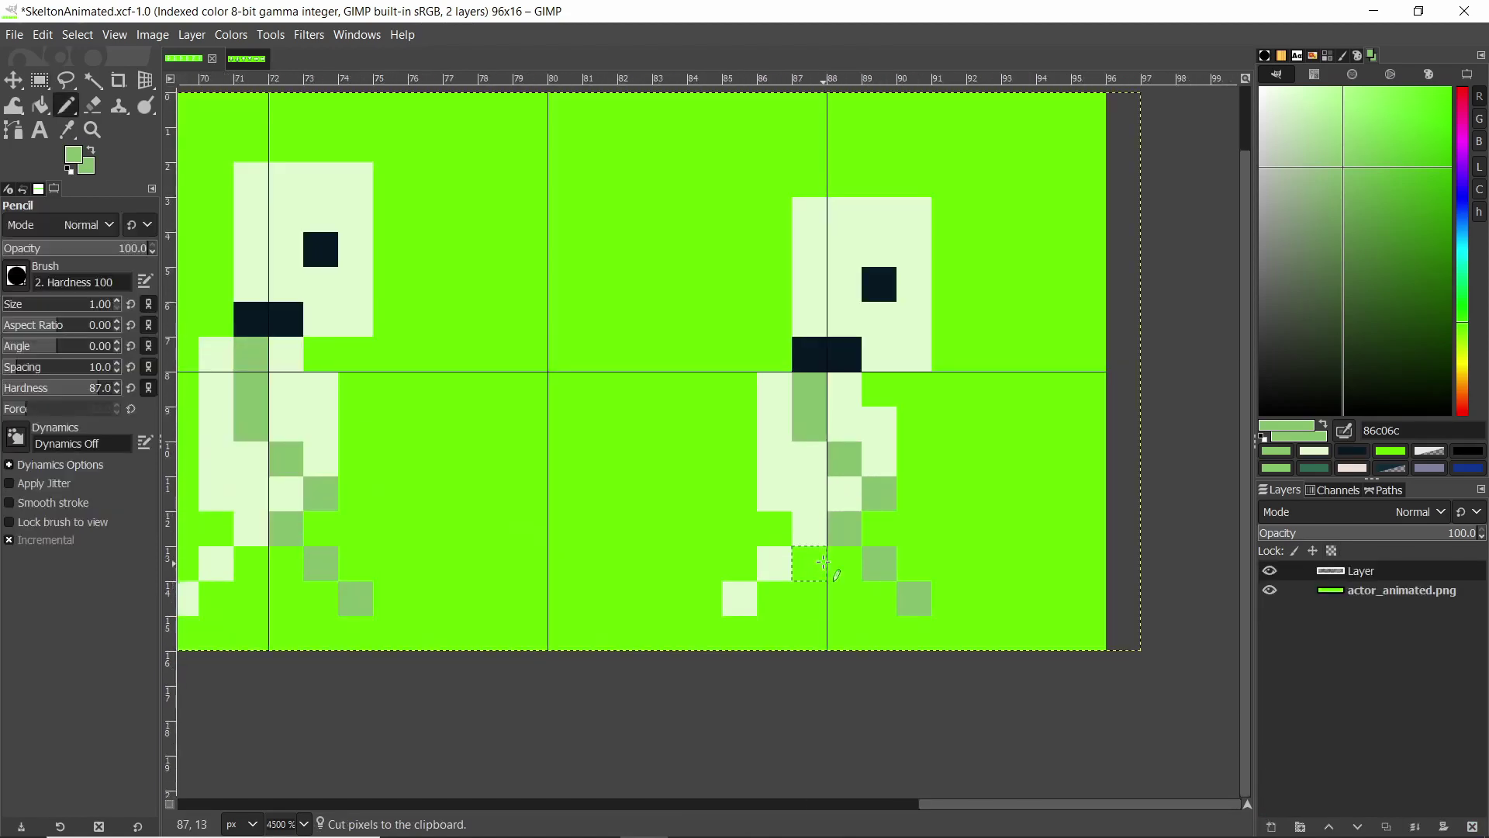
left_click_drag(779, 458, 728, 487)
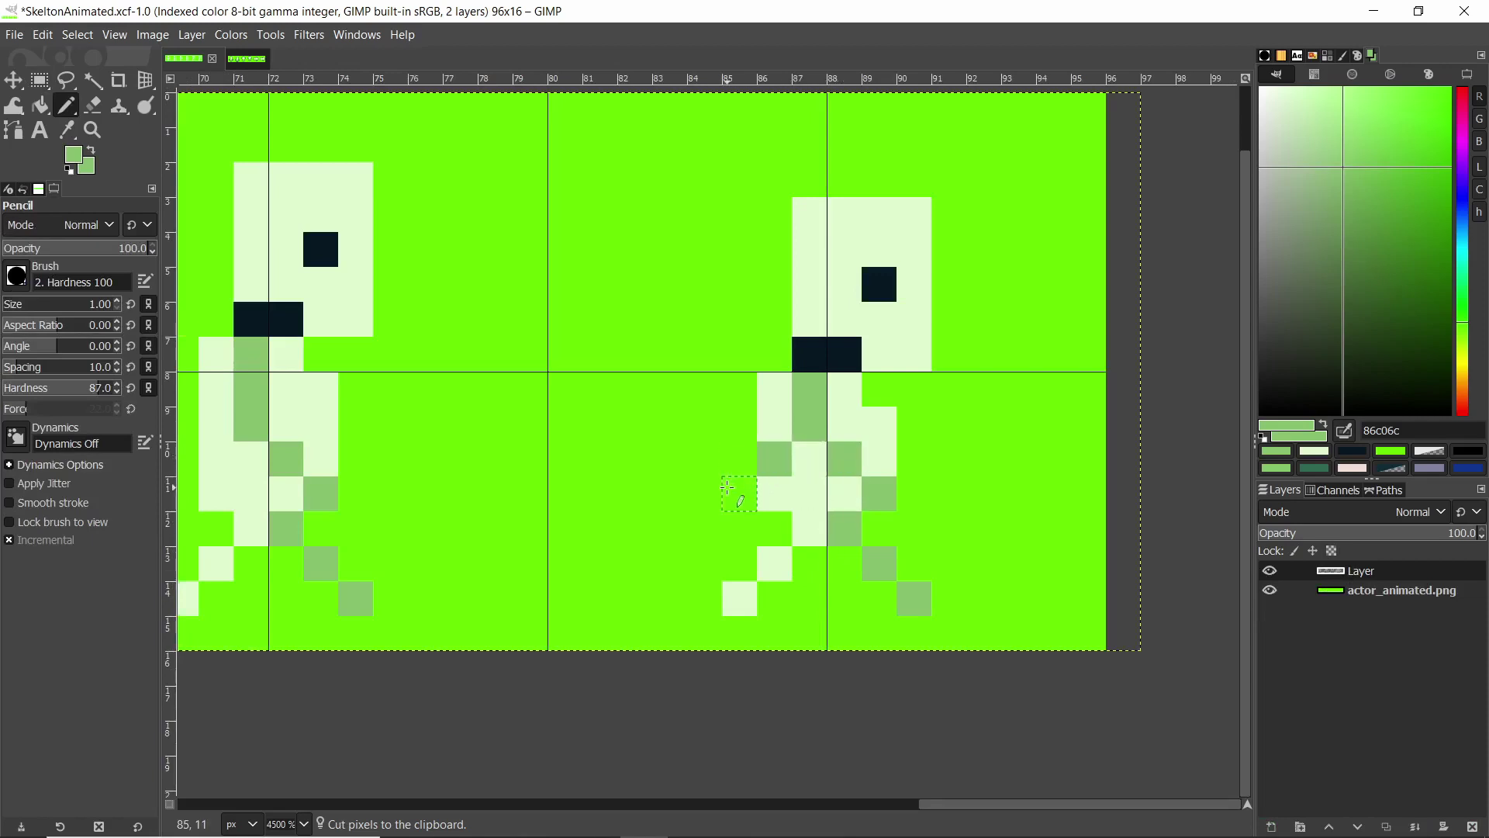
left_click(845, 421, "ctrl")
left_click(844, 458)
left_click(880, 492)
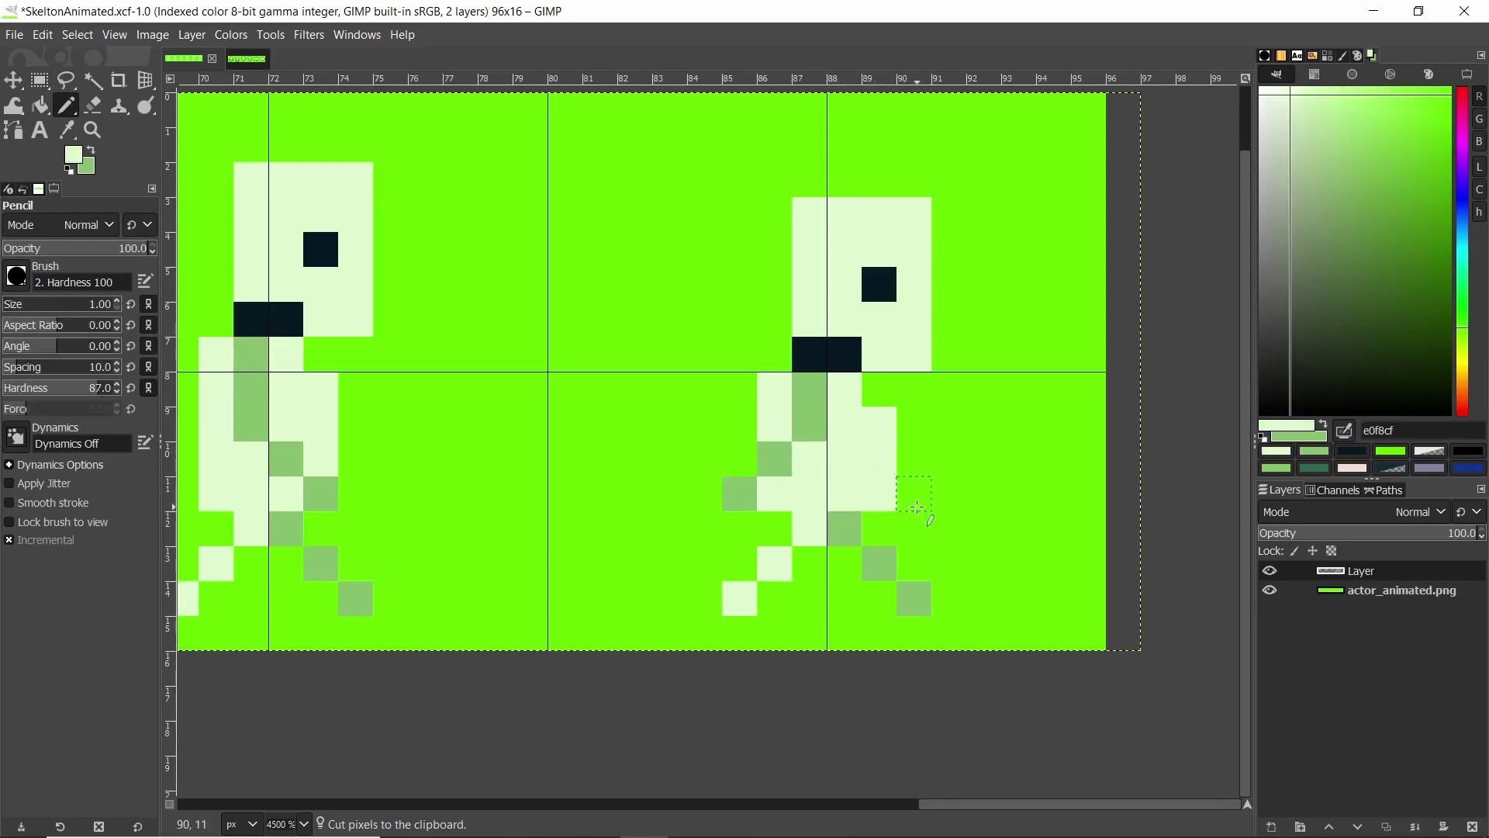
left_click(847, 527, "ctrl")
left_click(810, 529)
left_click(740, 598, "shift")
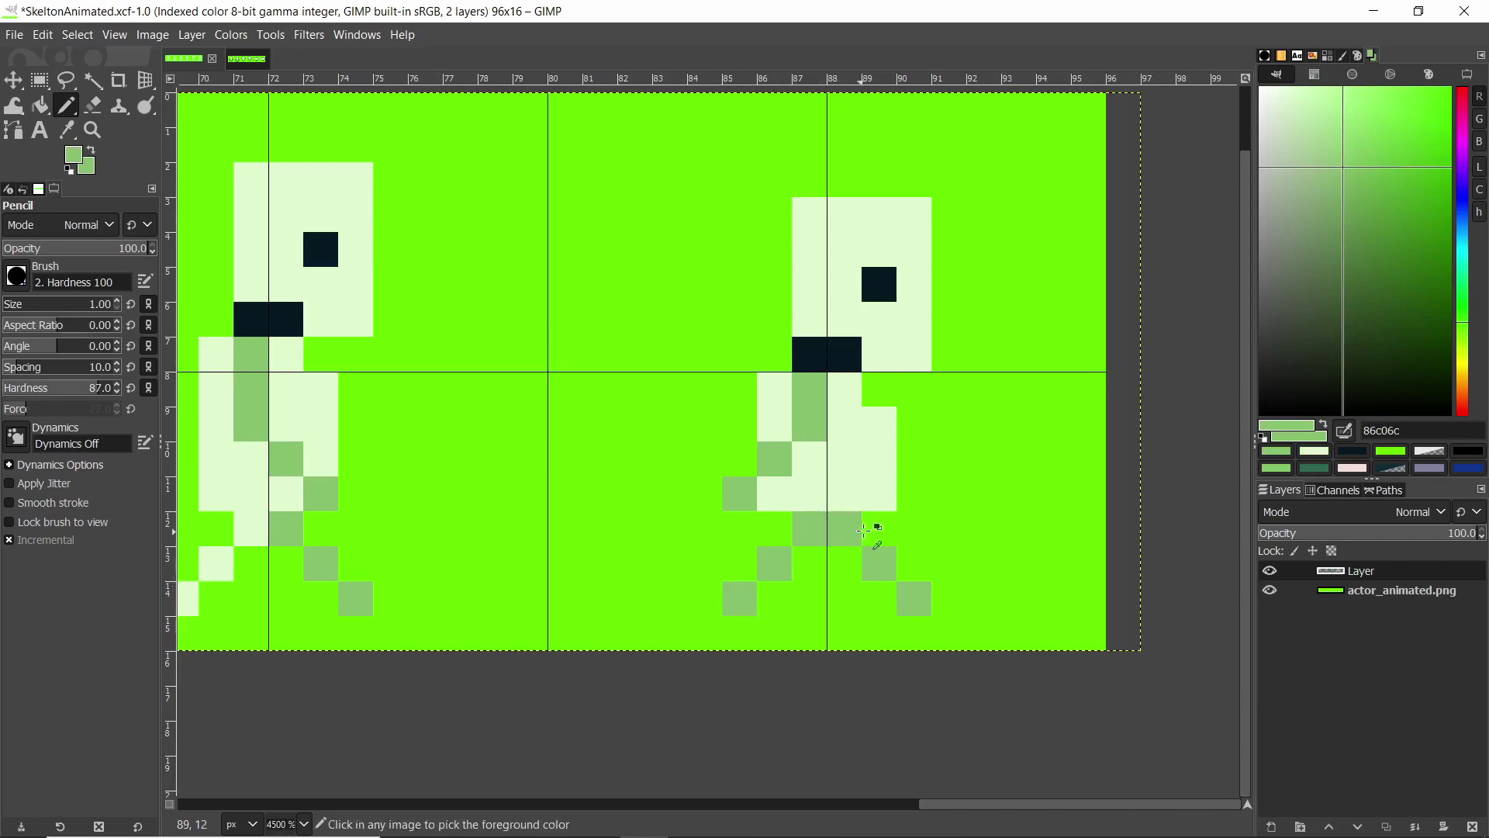
left_click(839, 493, "ctrl")
left_click(845, 530)
left_click(915, 598, "shift")
scroll(900, 543, "down", 6, "ctrl")
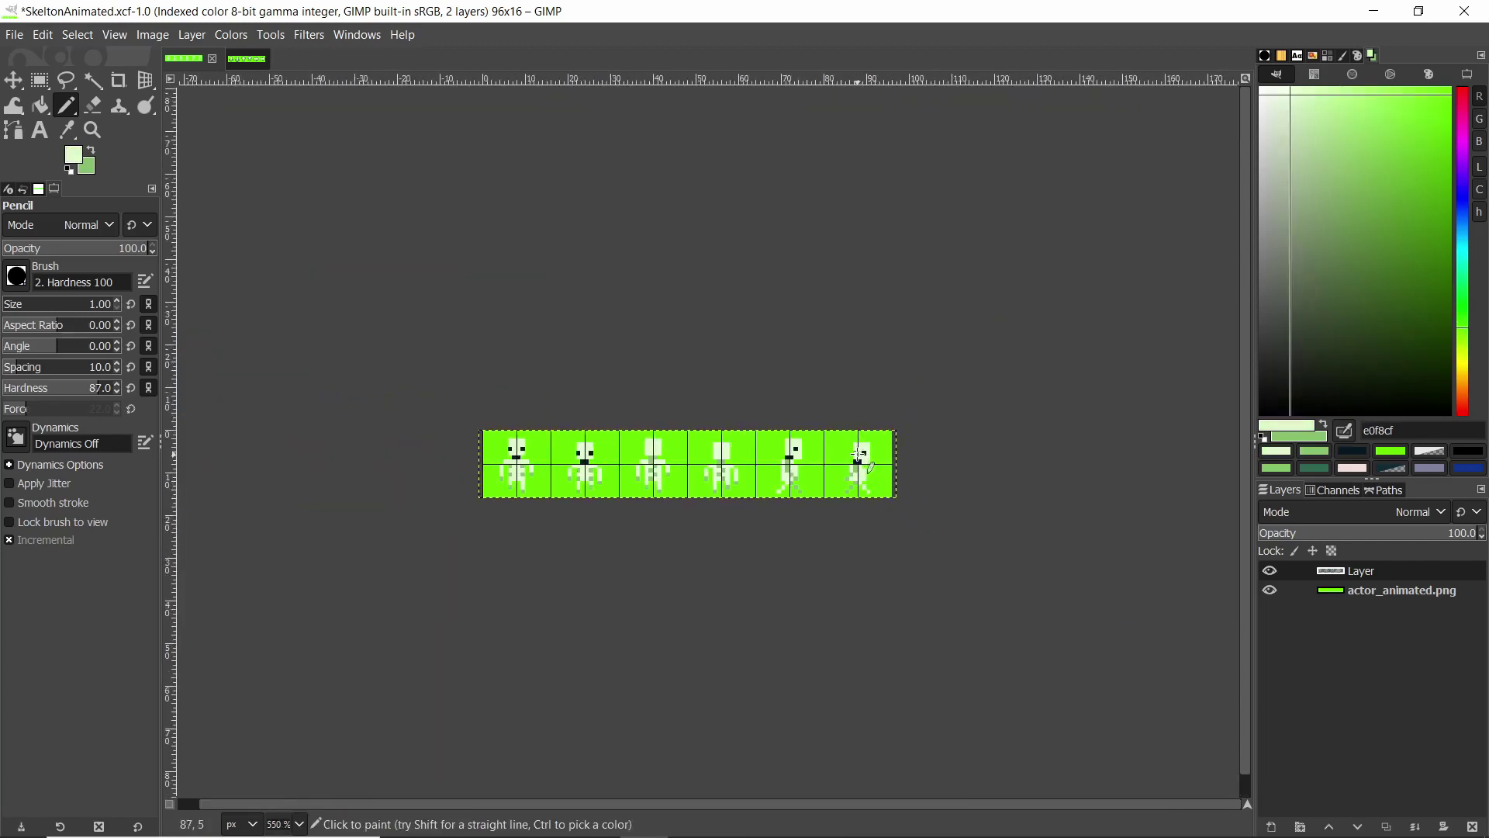
Save SkeltonAnimated.xcf with Ctrl+S, then return to the GB Studio project.
scroll(858, 458, "up", 3, "ctrl")
scroll(838, 520, "down", 5, "ctrl")
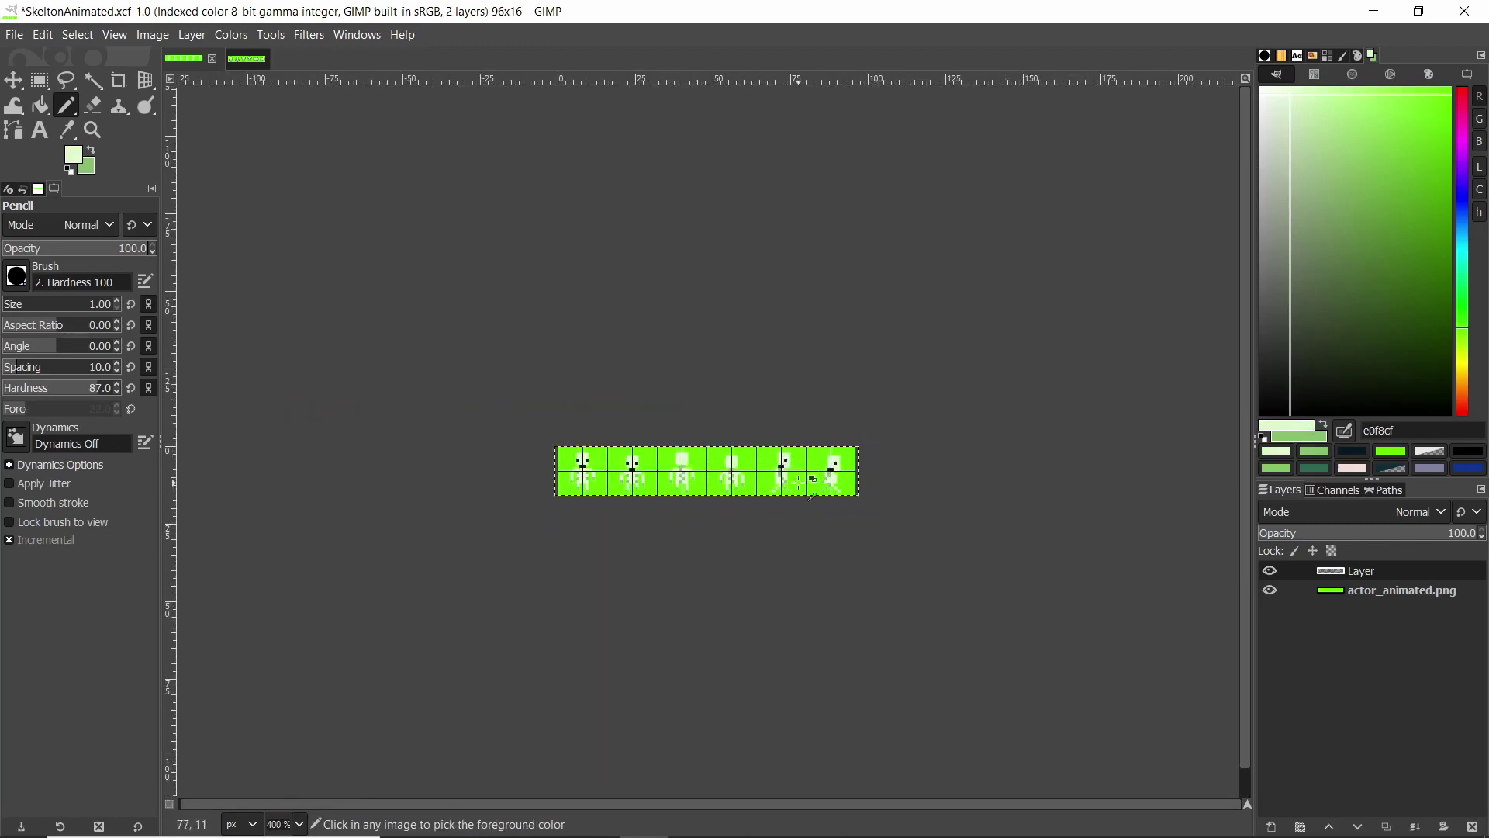
key("ctrl+s")
left_click(14, 35)
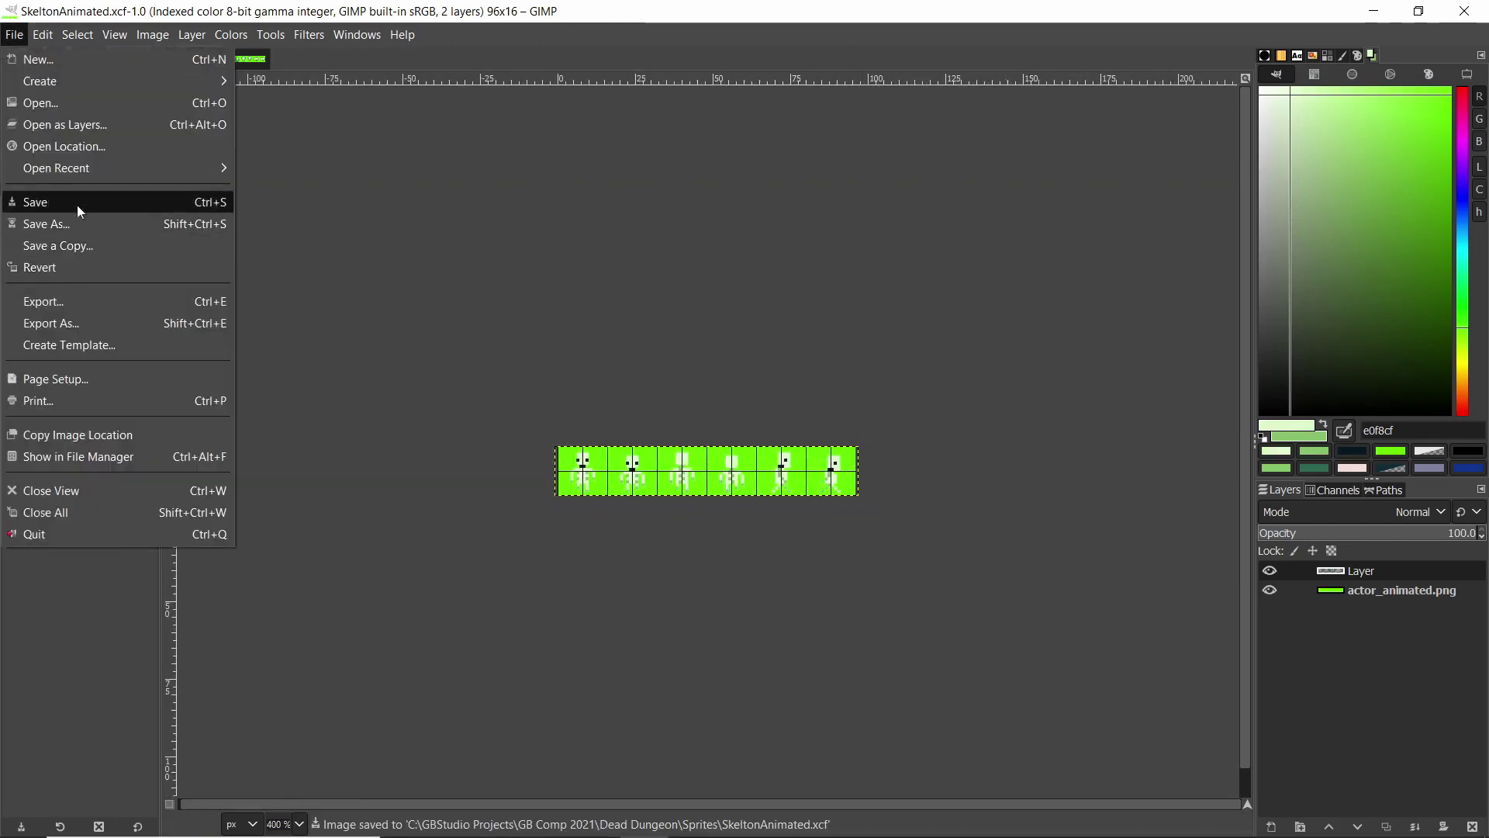
key("alt+Tab")
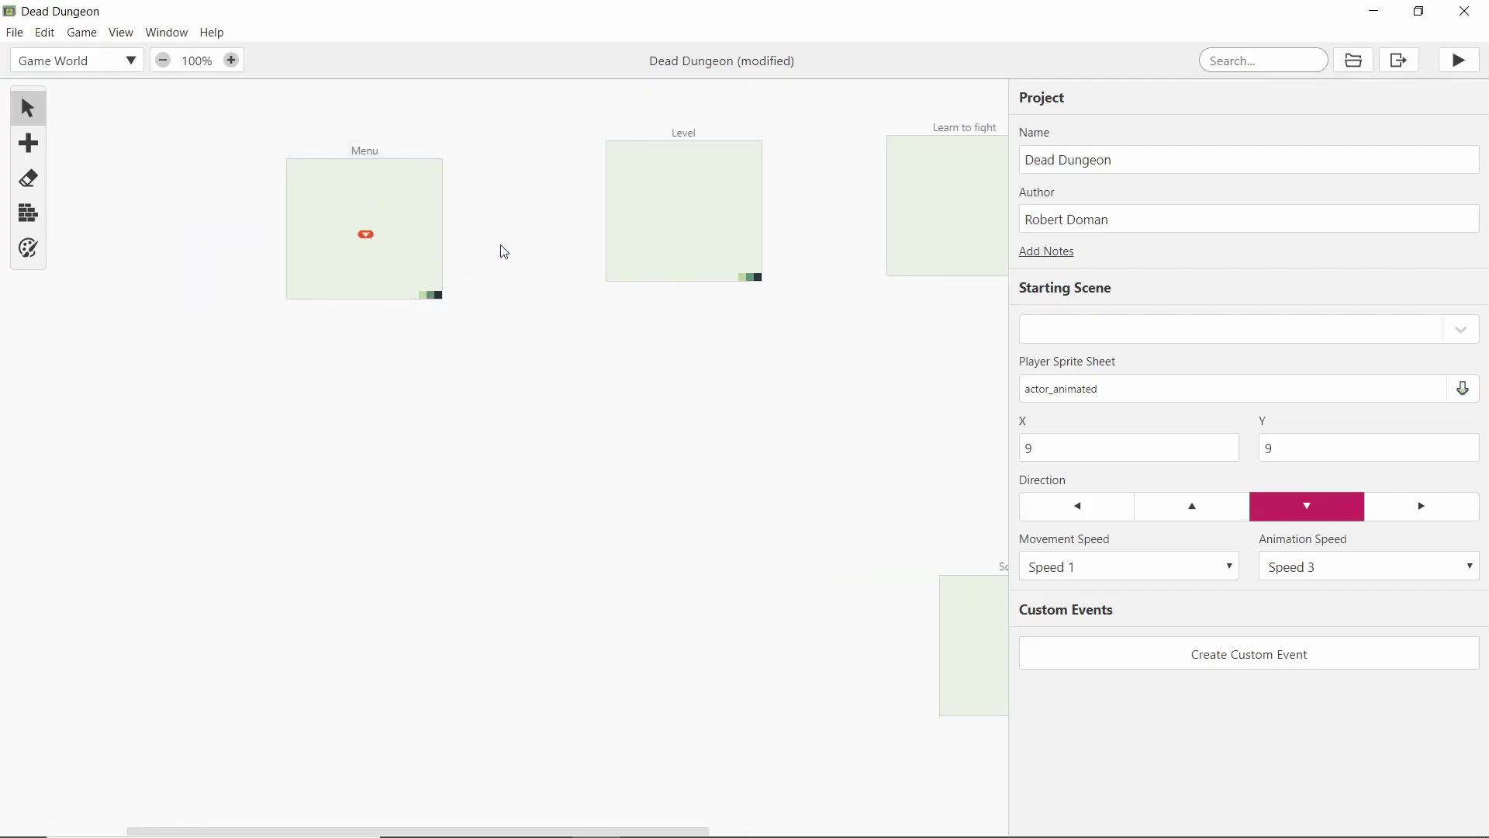
Pick SkeltonAnimated from the Player Sprite Sheet dropdown.
left_click(1115, 394)
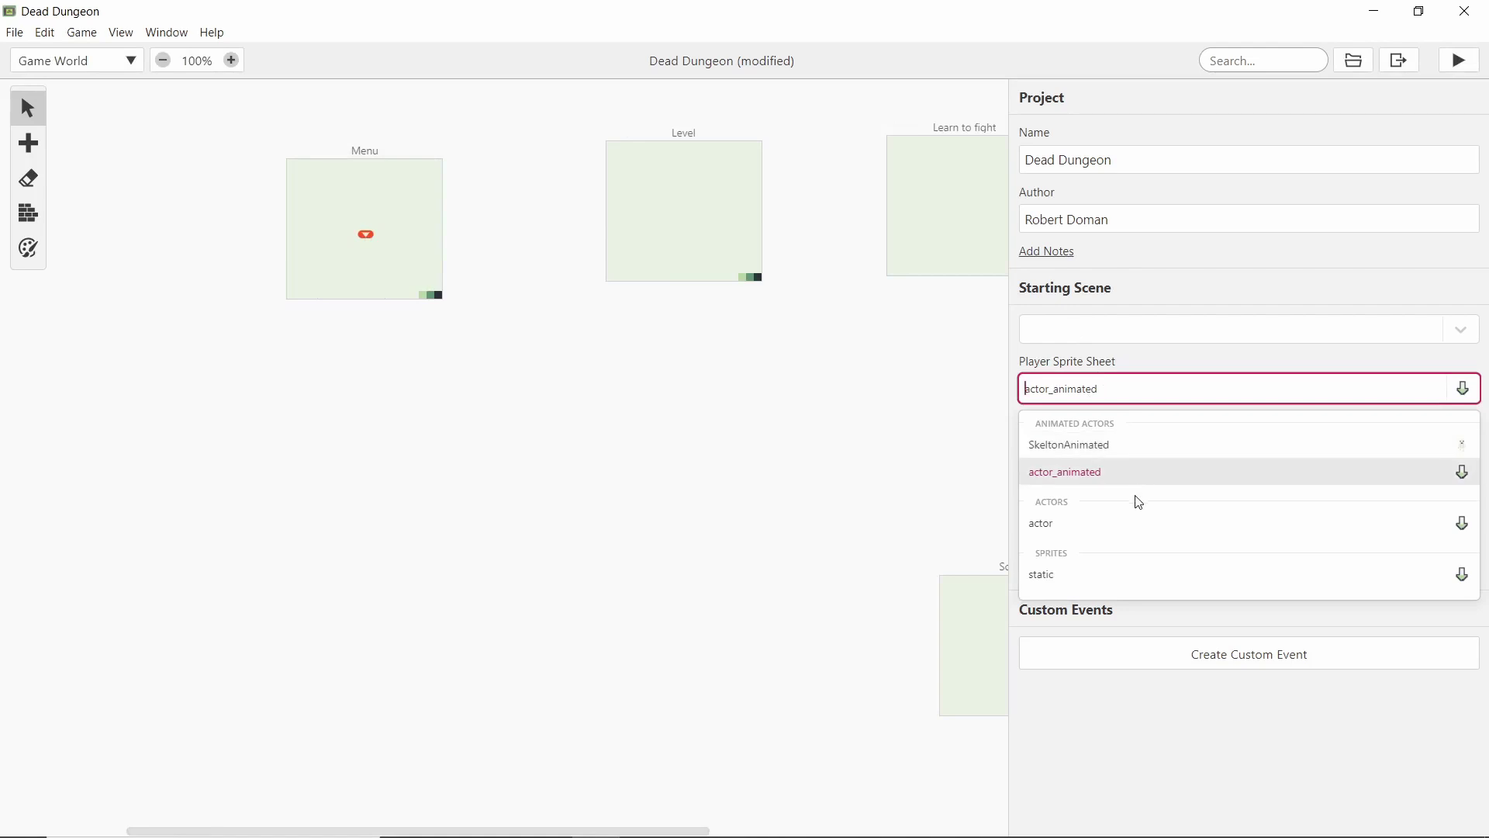
left_click(1121, 444)
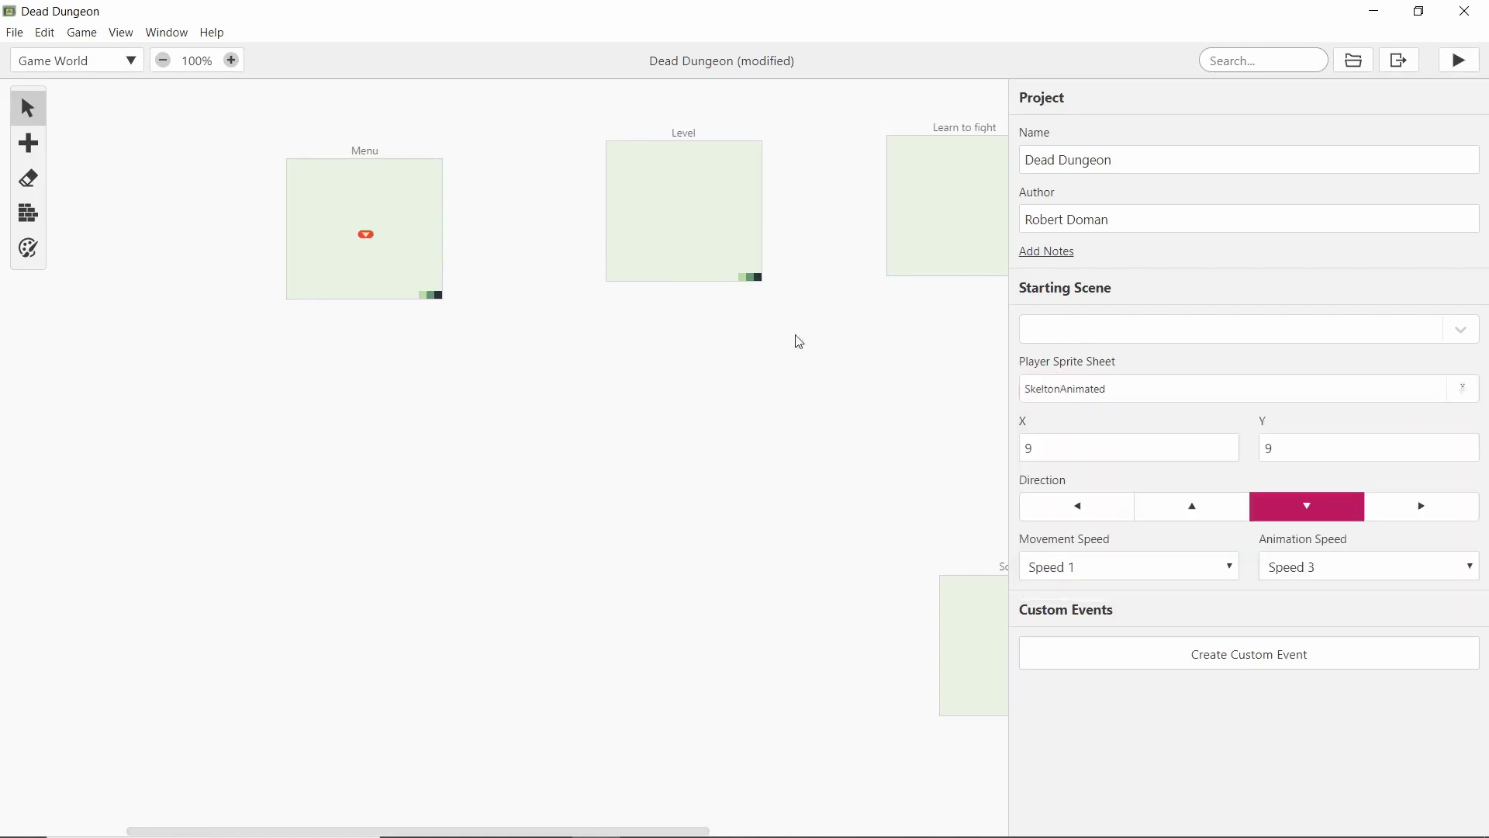
Select the Menu scene and enable colour mode for the project.
left_click(346, 183)
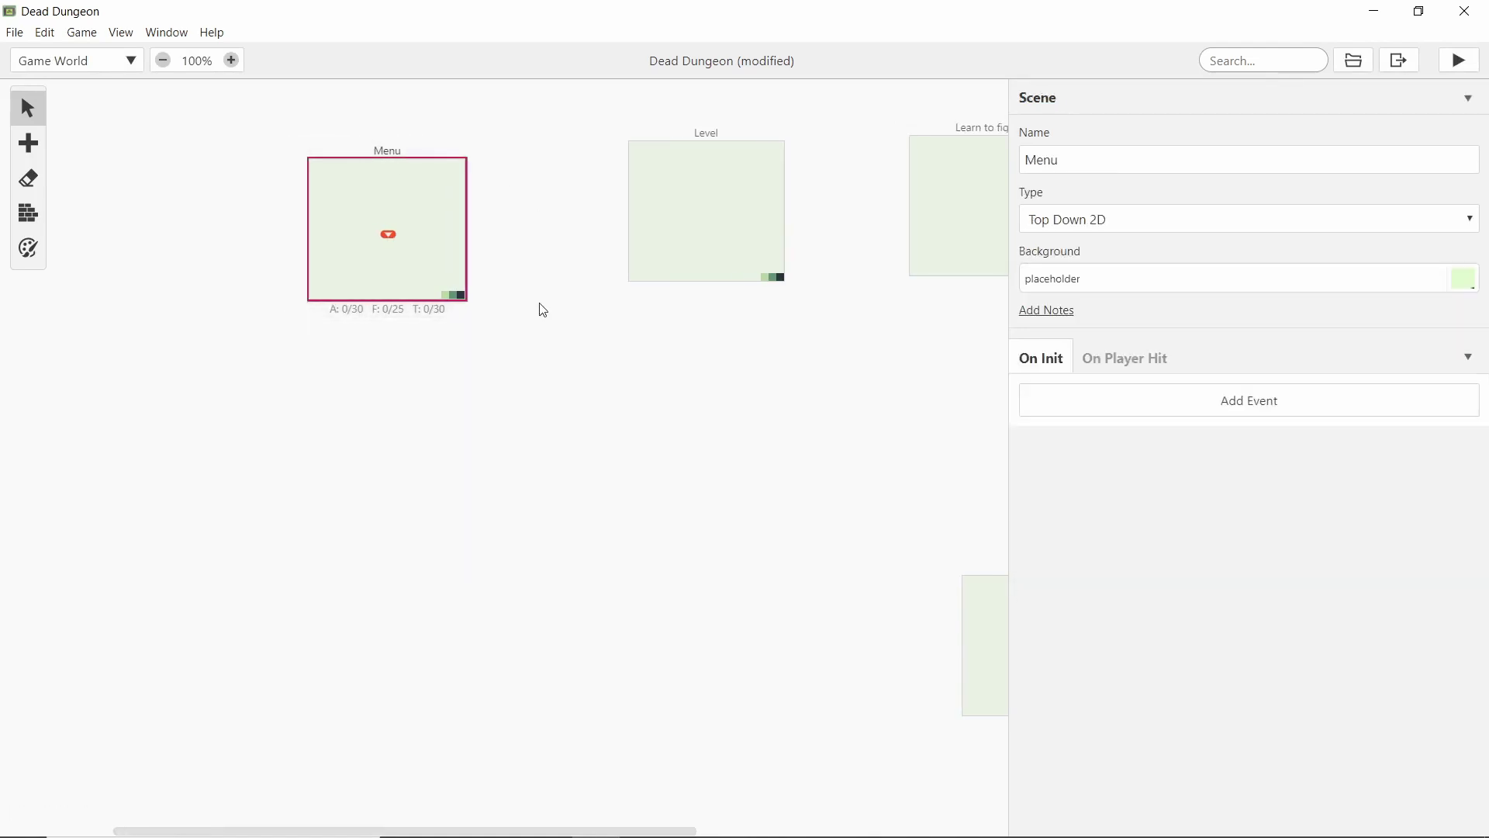
scroll(391, 209, "up", 3, "ctrl")
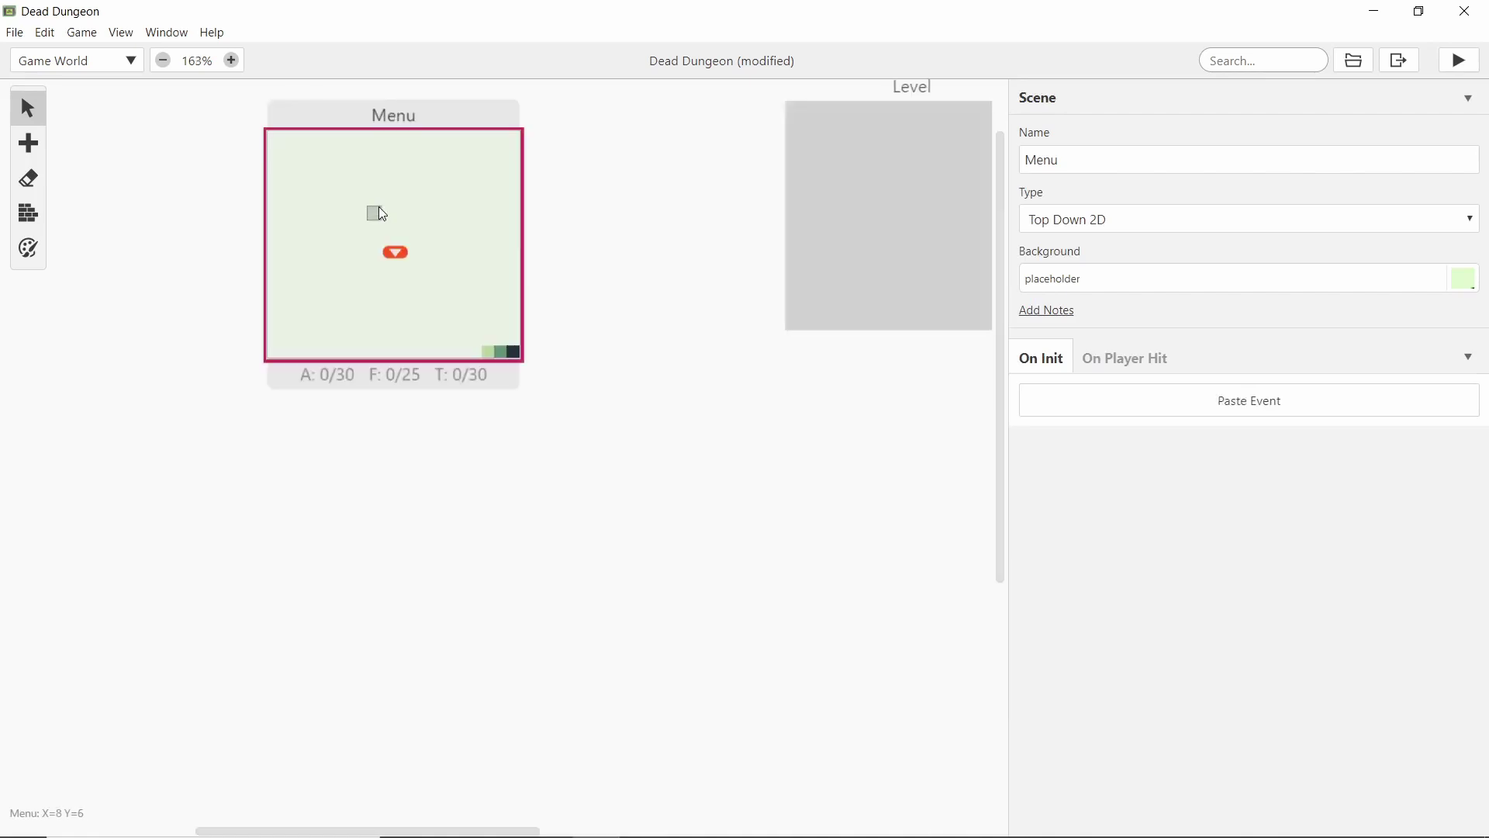
left_click(612, 295)
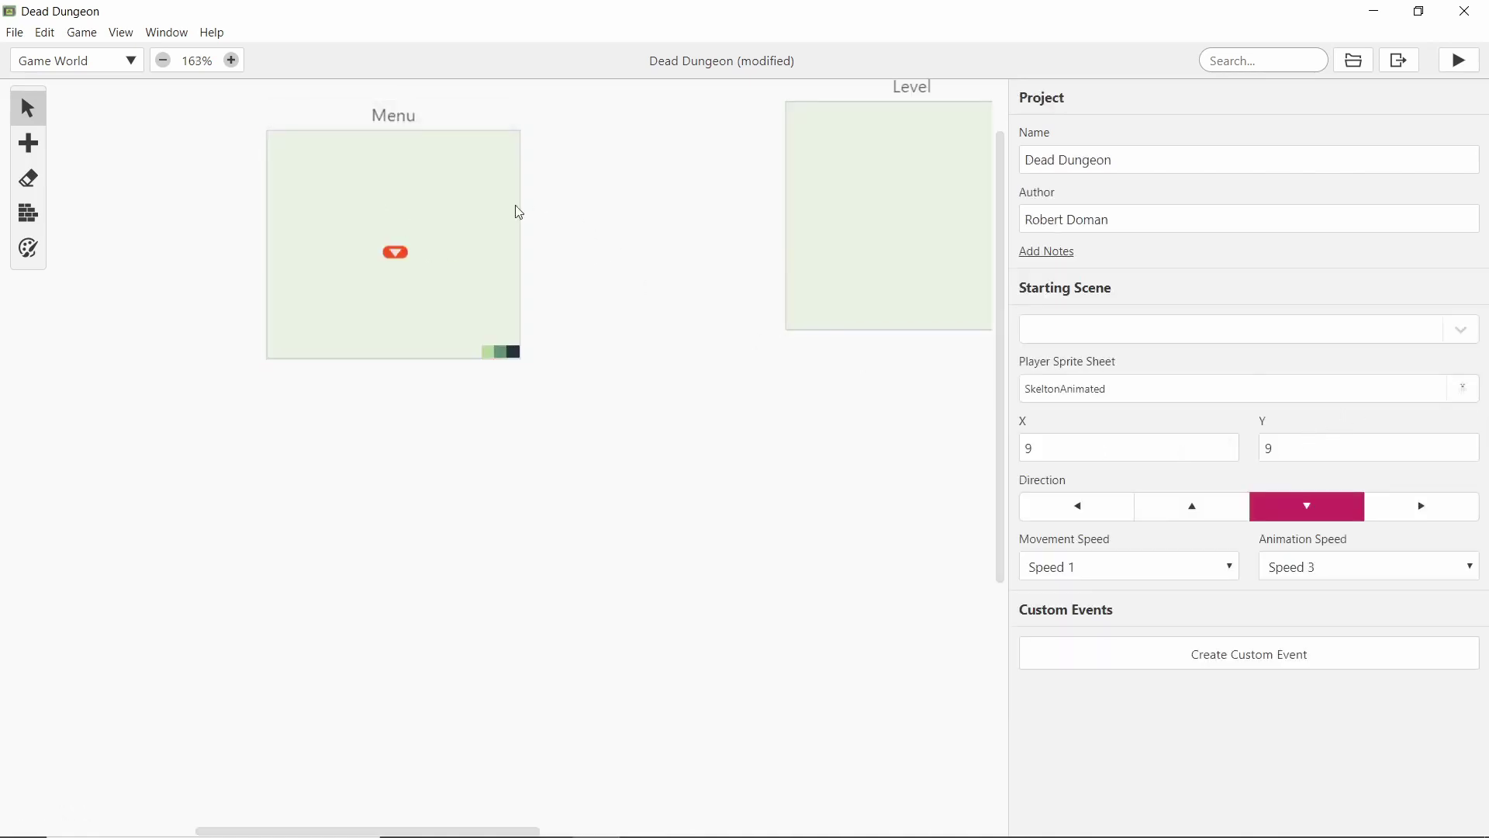
left_click(482, 210)
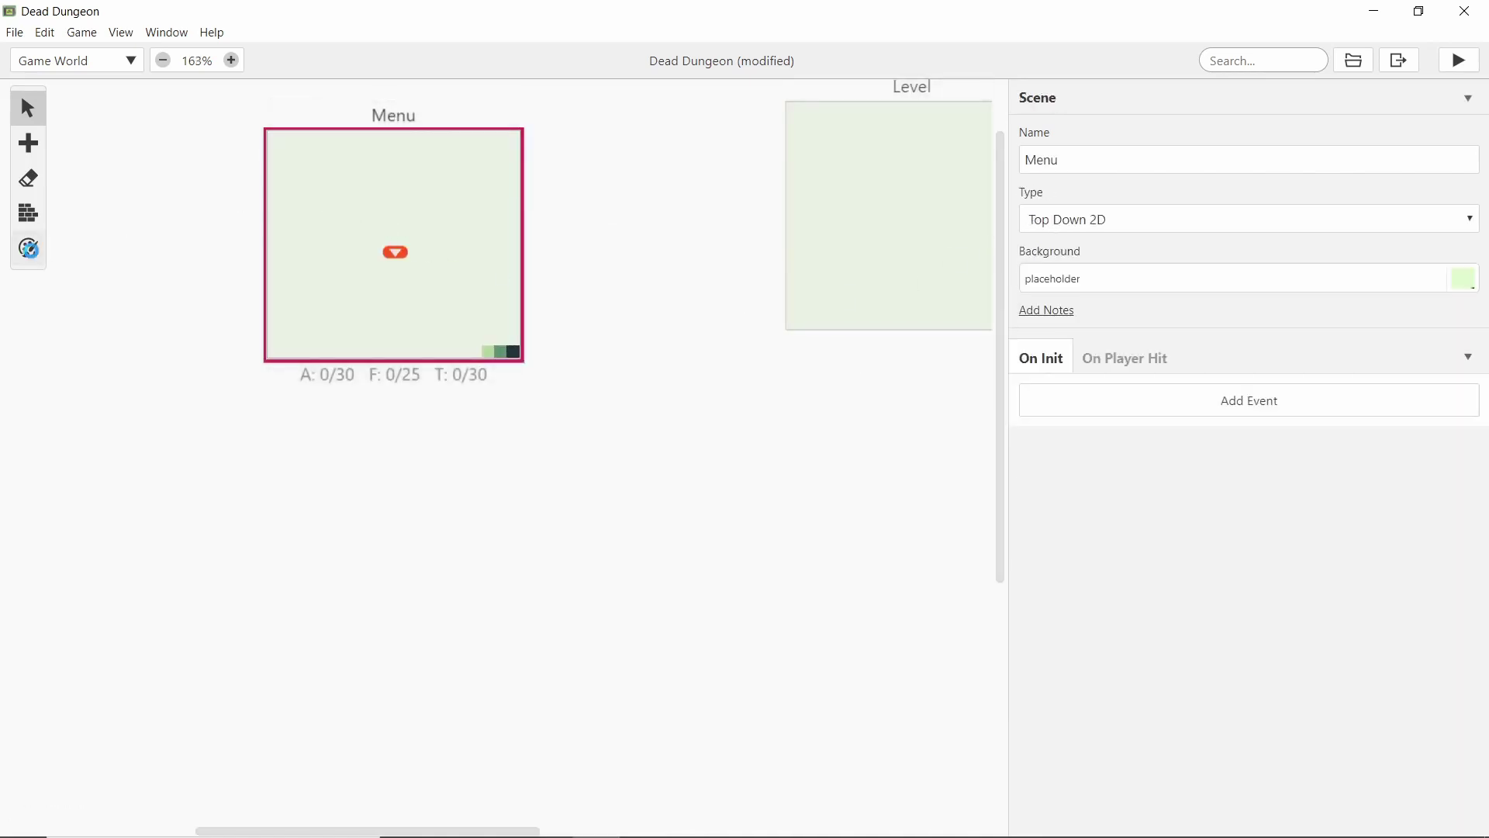
left_click(784, 462)
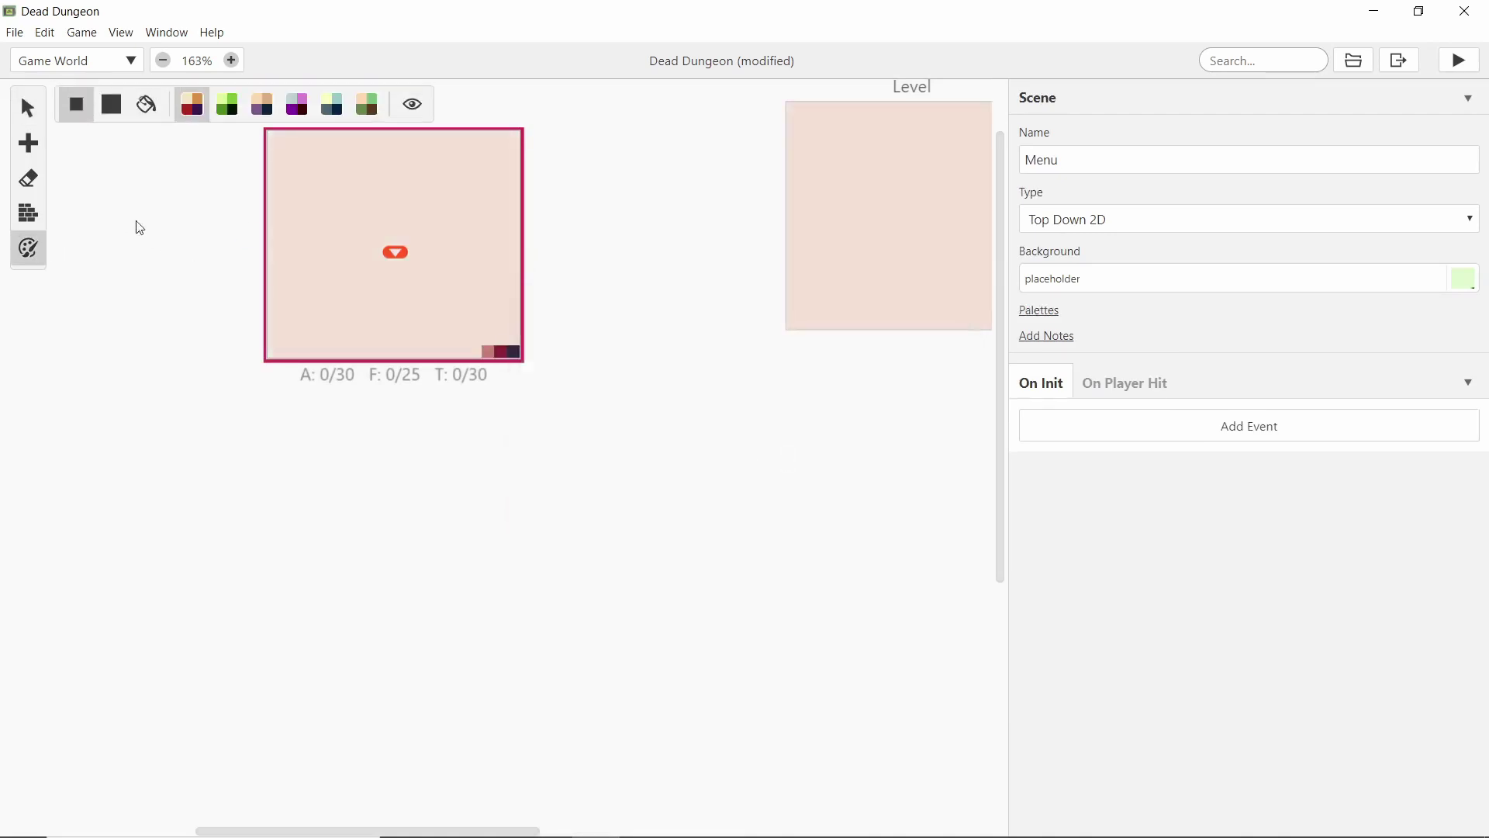
Bucket-fill the Menu scene with palettes 3, 4, 5, 1, 6, 5, finishing on the fourth.
left_click(262, 104)
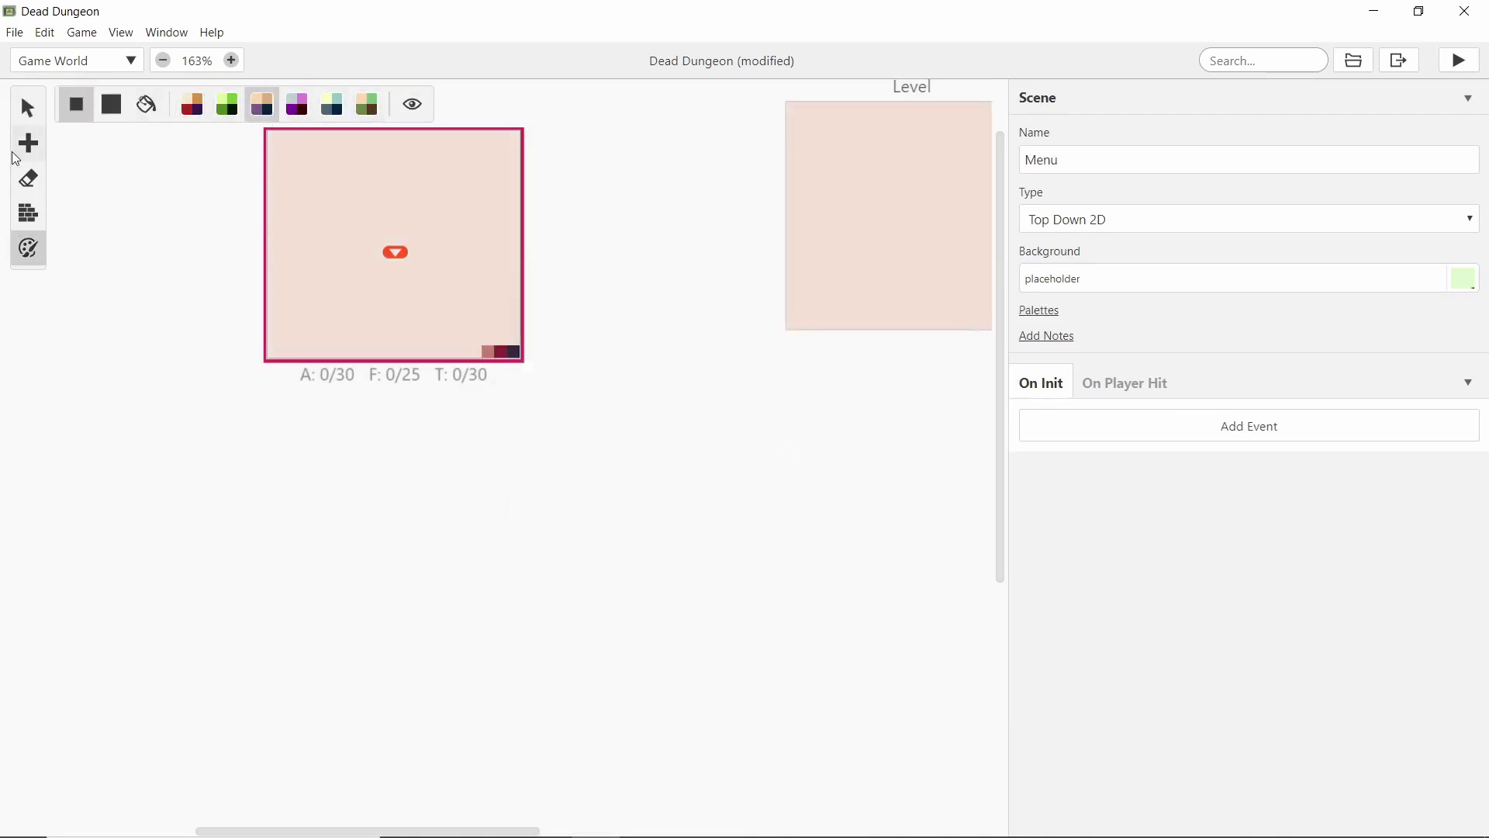
left_click(147, 104)
left_click(391, 194)
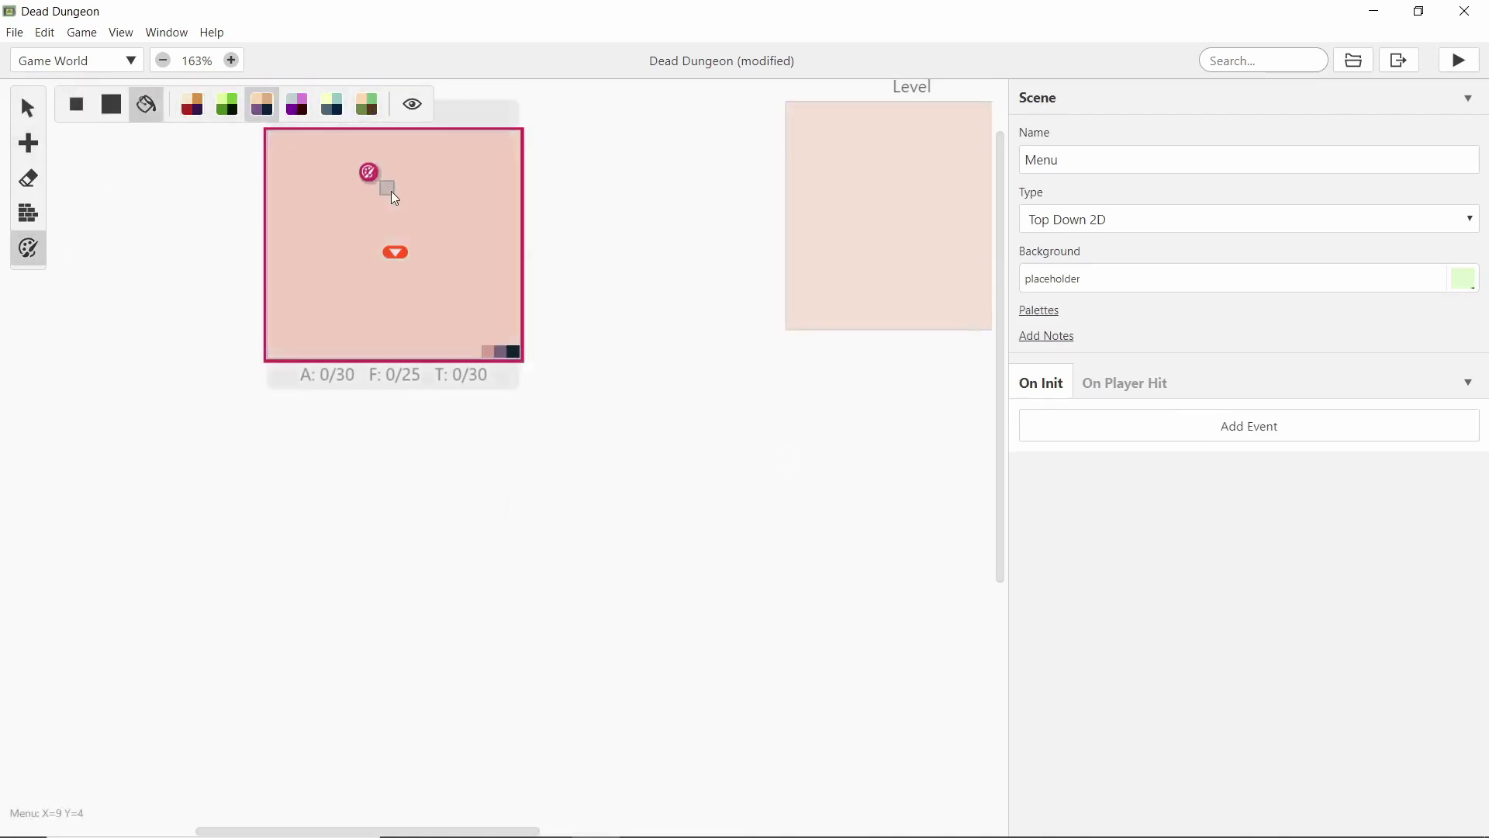
left_click(297, 104)
left_click(390, 161)
left_click(332, 104)
left_click(372, 159)
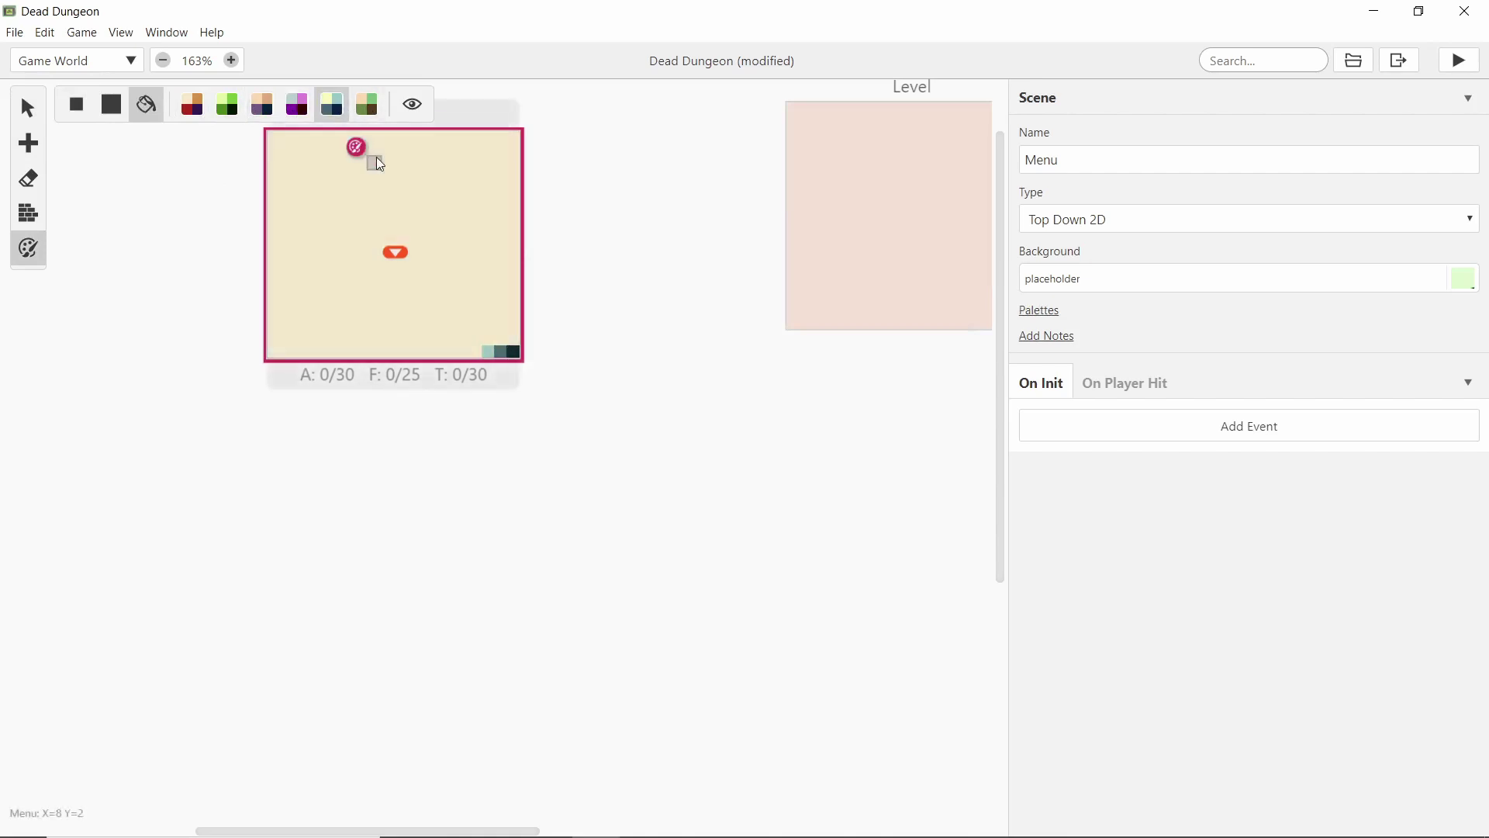
left_click(208, 107)
left_click(298, 167)
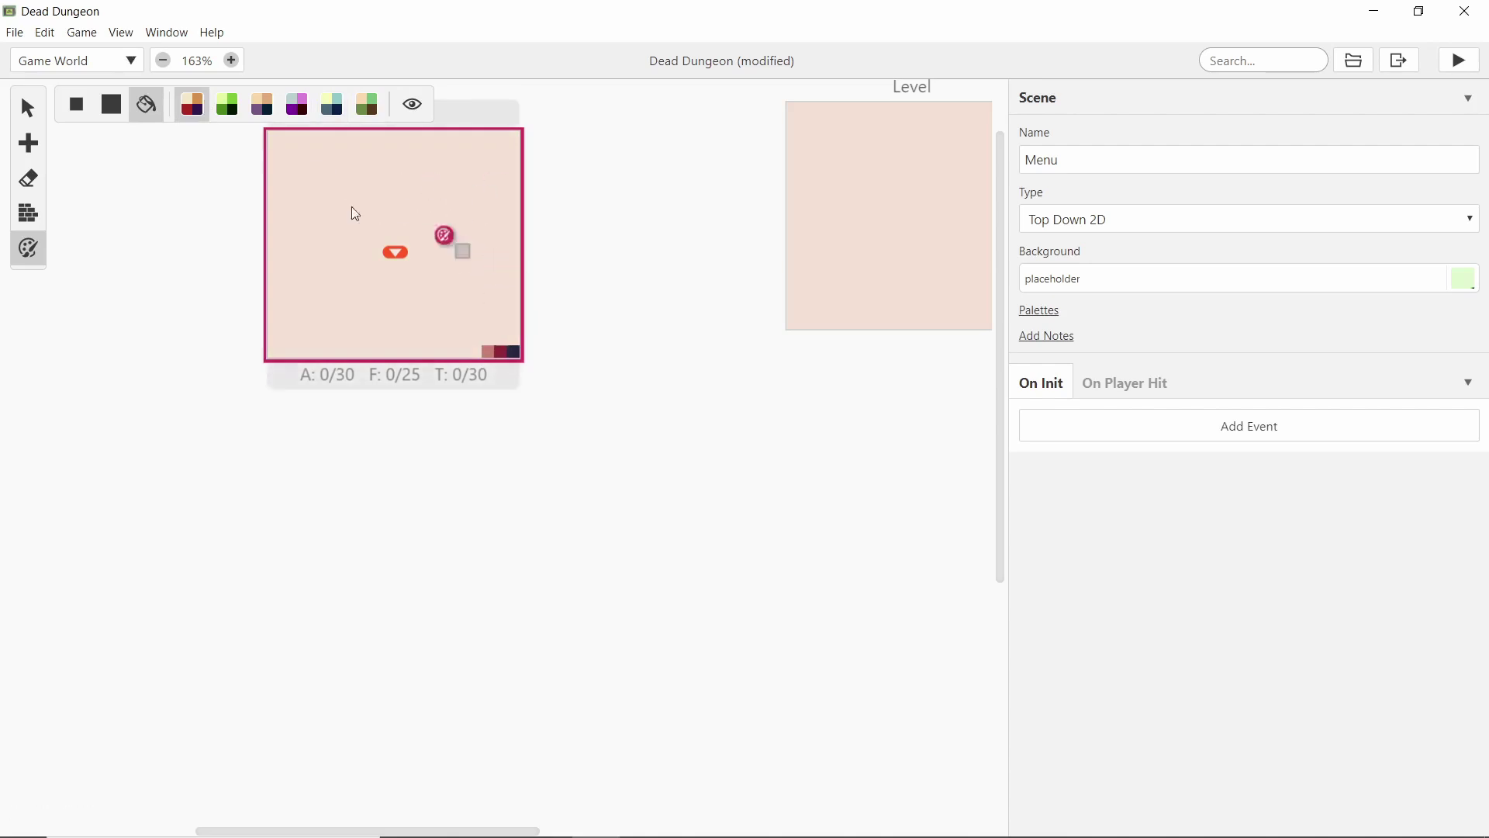
left_click(367, 104)
left_click(380, 177)
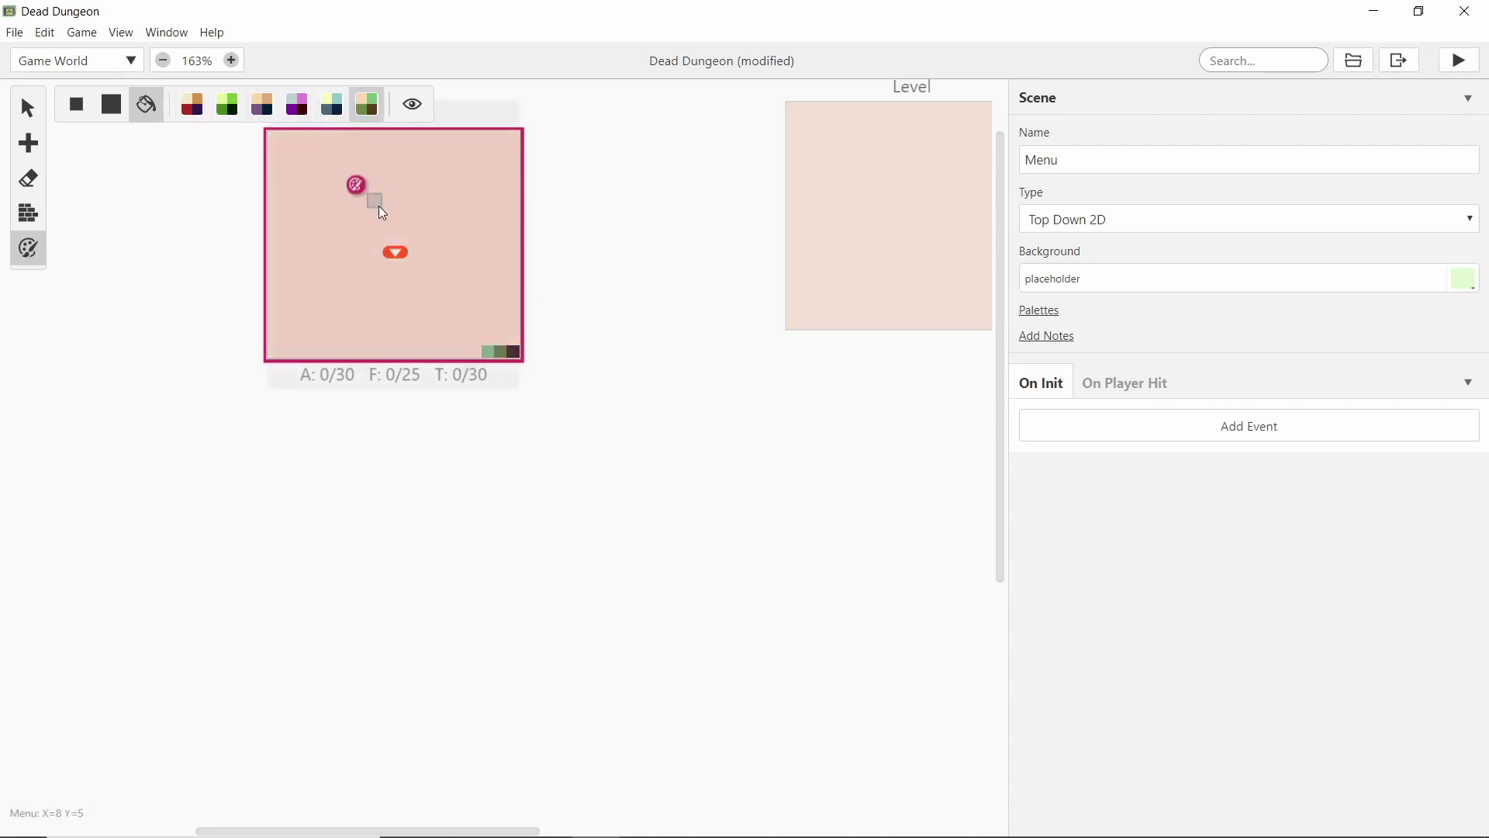
left_click(332, 104)
left_click(346, 158)
left_click(297, 104)
left_click(326, 160)
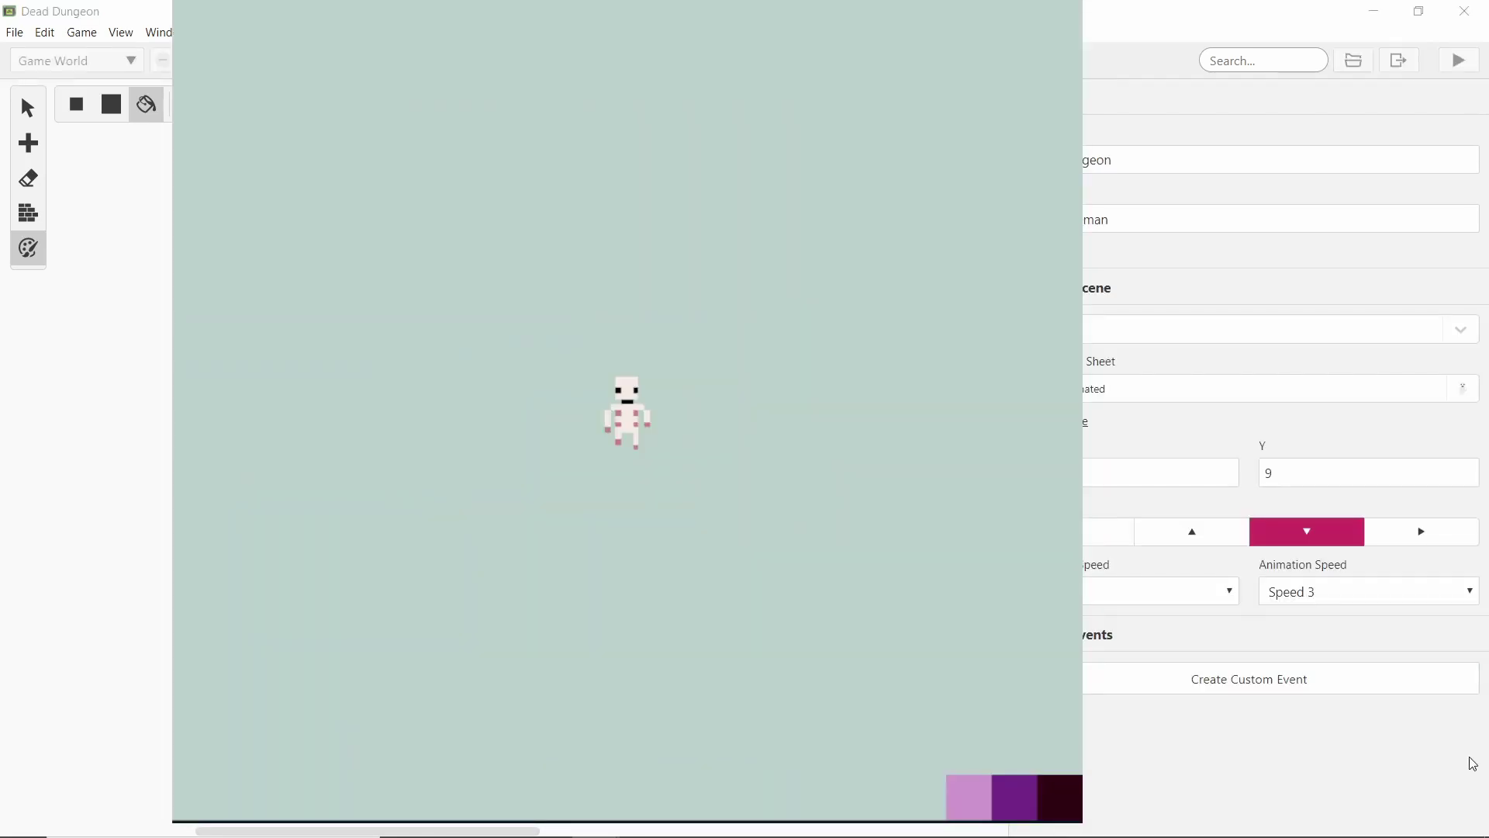
Walk the skeleton around in all four directions with the arrow keys.
key("Left")
key("Right")
key("Up")
key("Left")
key("Down")
key("Right")
key("Up")
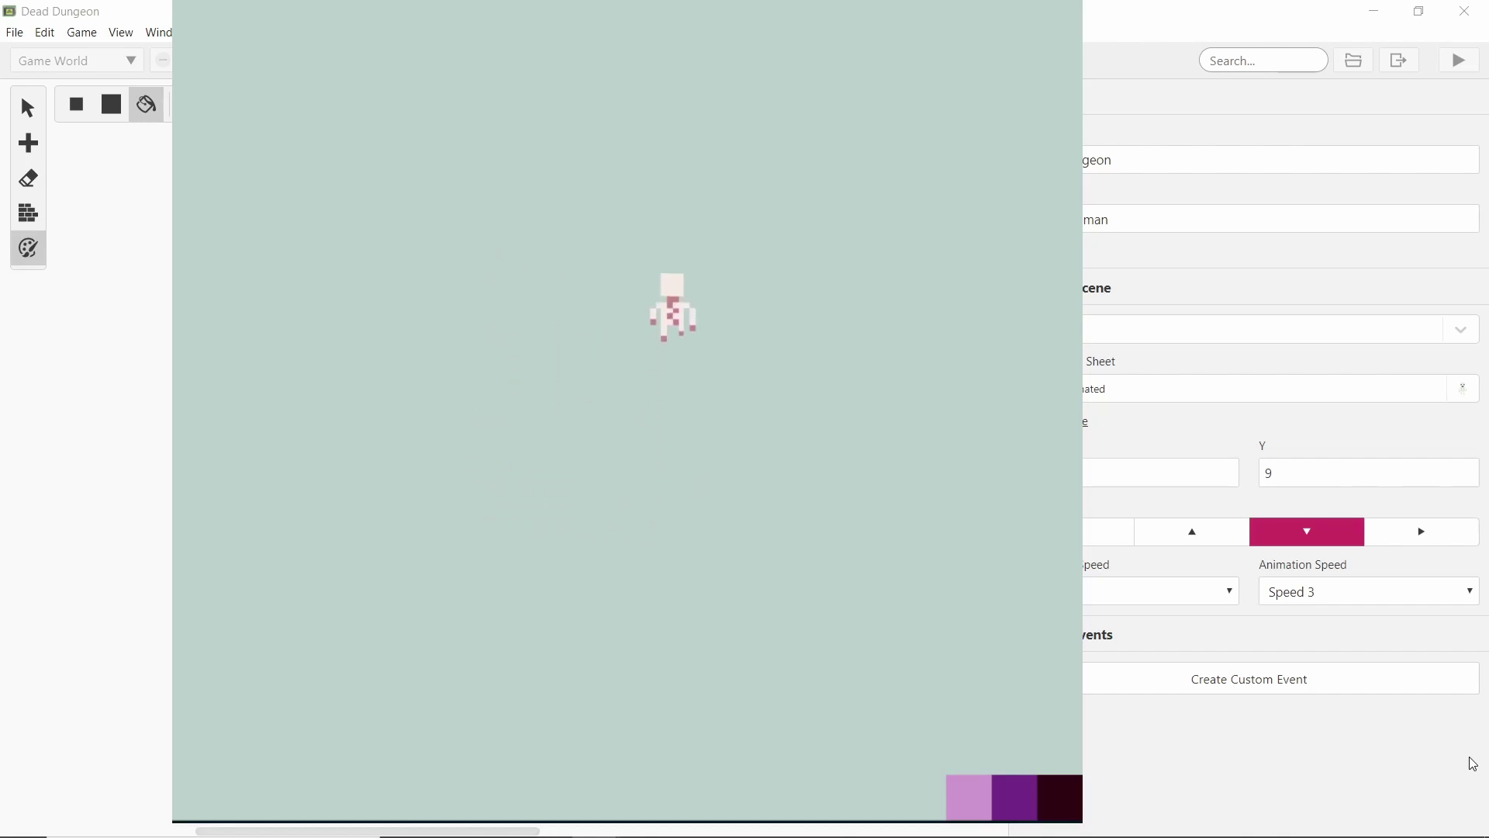
key("Left")
key("Right")
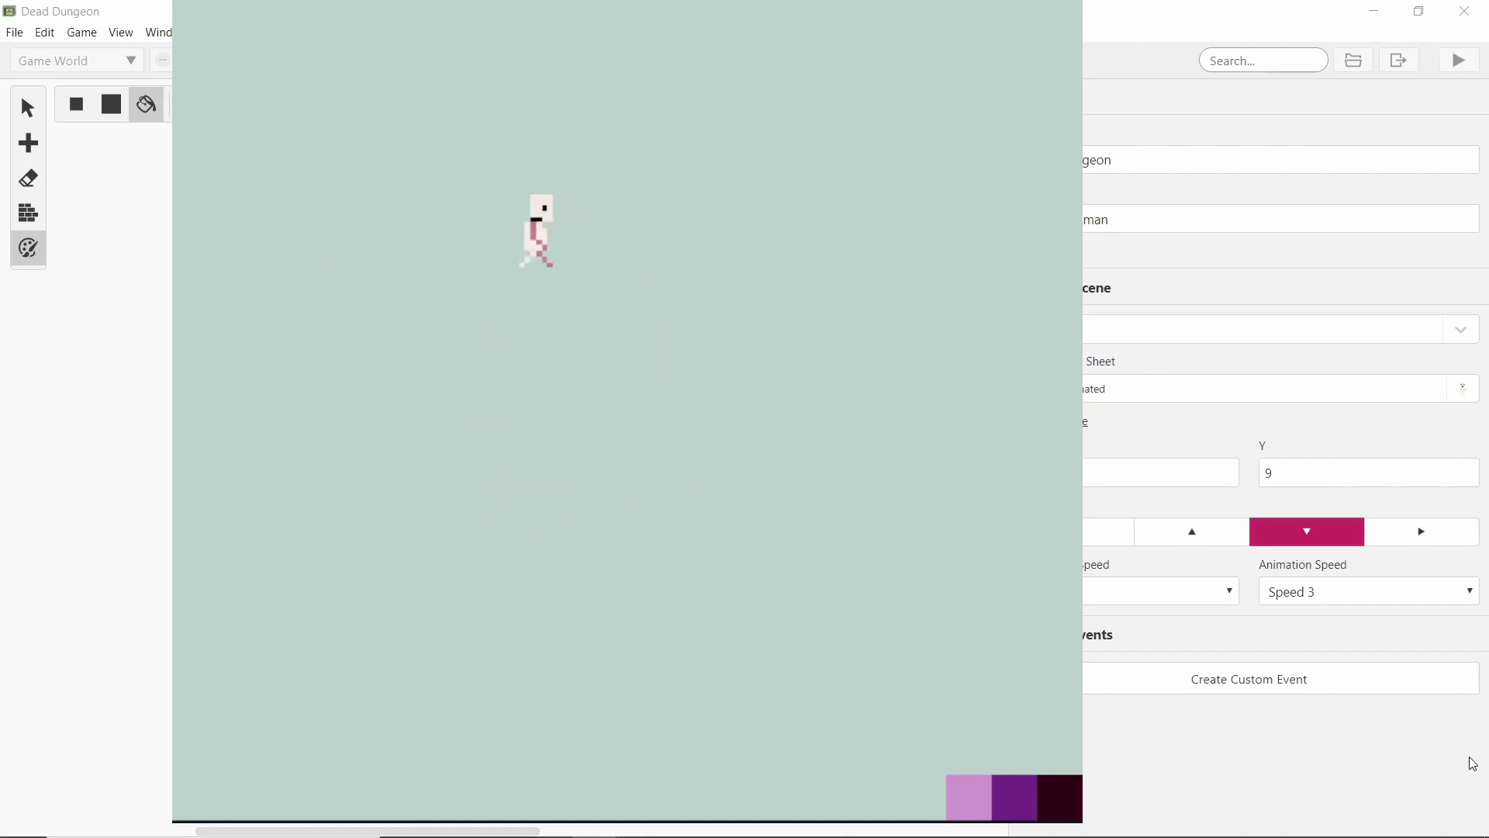
key("Right")
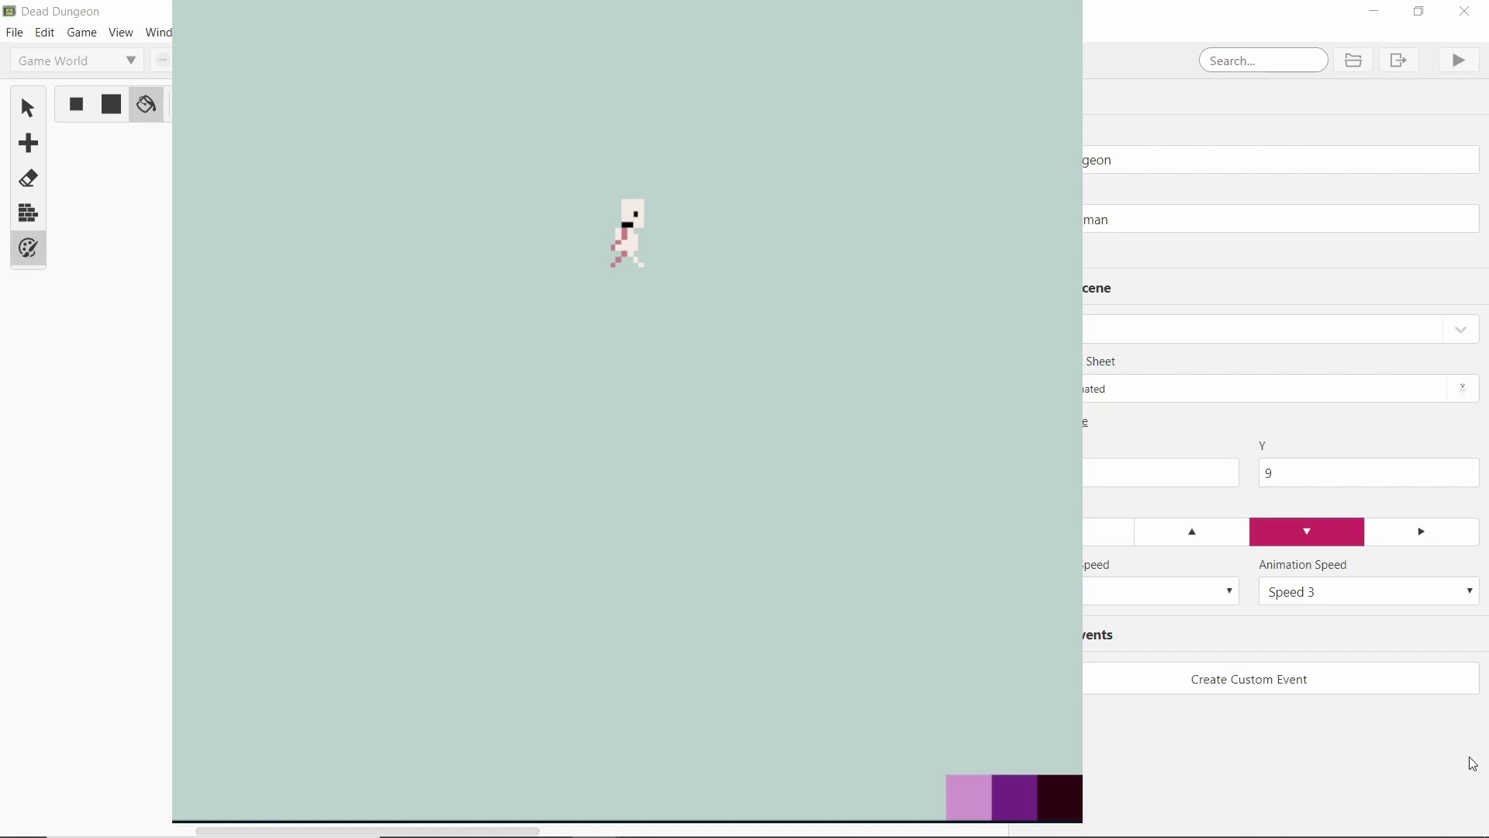
key("Down")
key("Left")
key("Down")
key("Right")
key("Up")
key("Left")
key("Up")
key("Right")
key("Down")
key("Down")
key("Left")
key("Up")
key("Right")
key("Down")
key("Up")
key("Left")
key("Right")
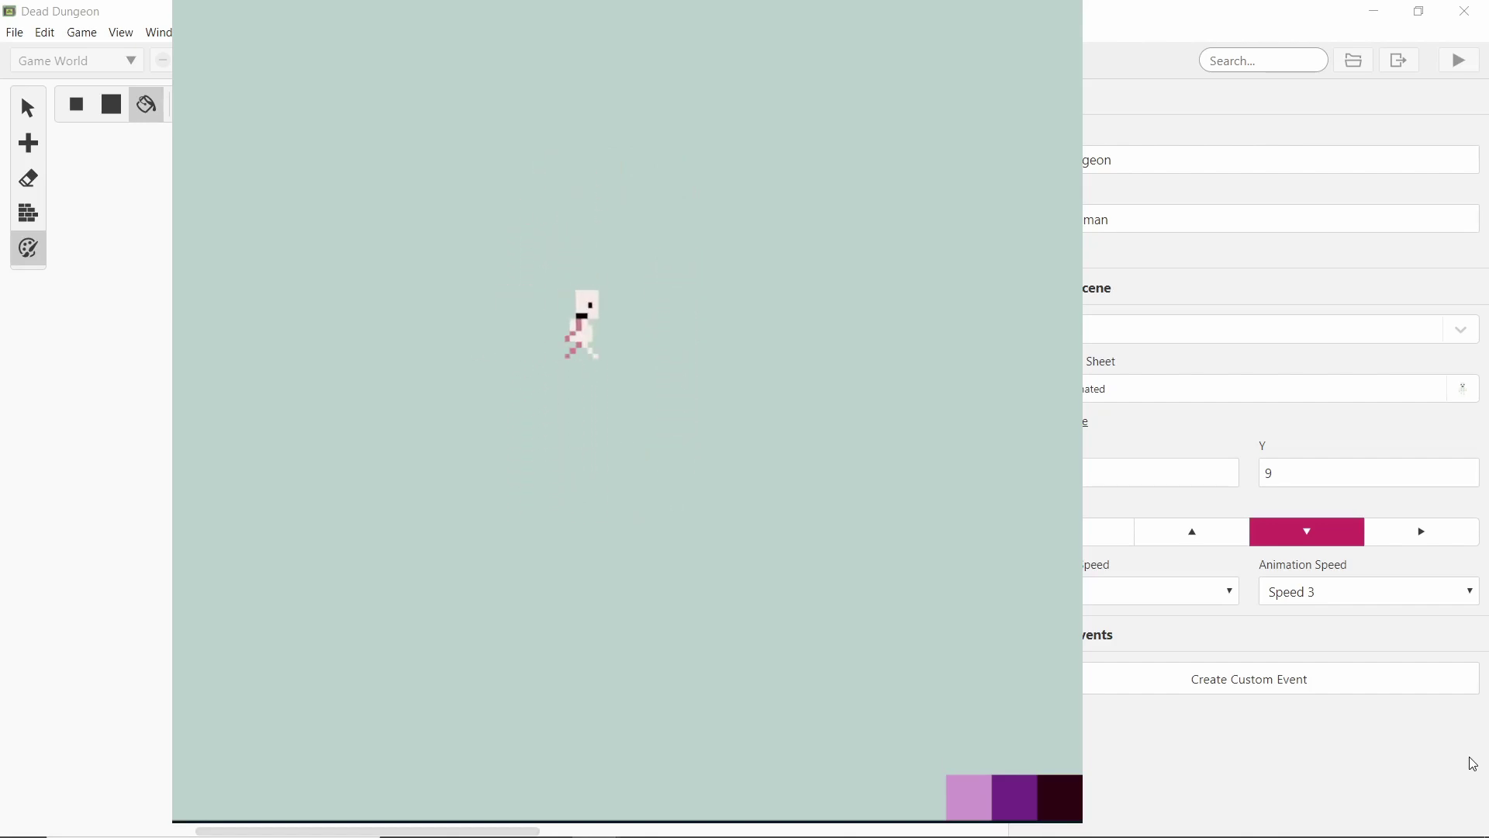
Walk the skeleton right and left repeatedly to check its side-step frames.
key("Right")
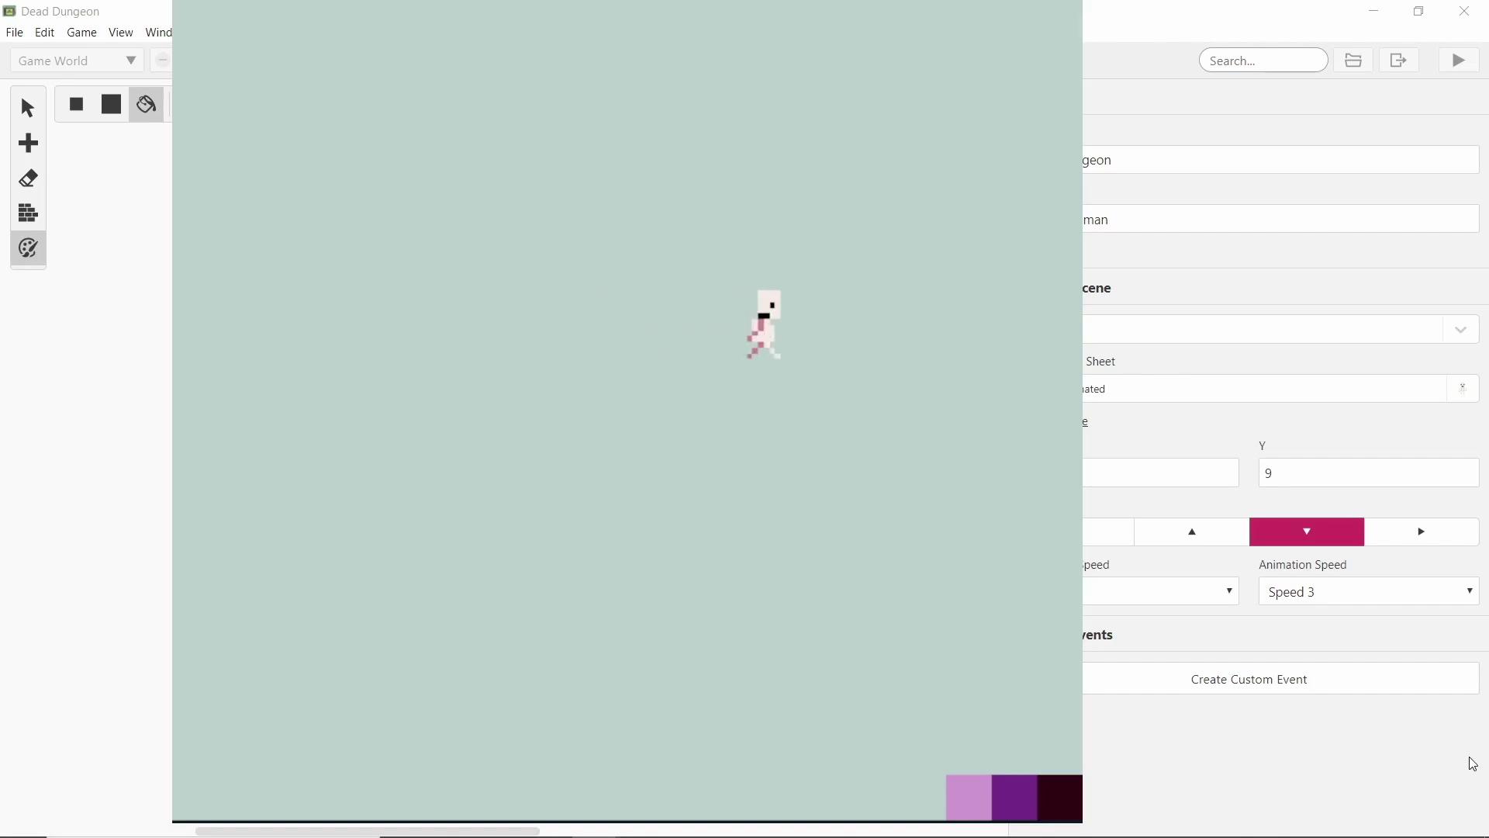
key("Right")
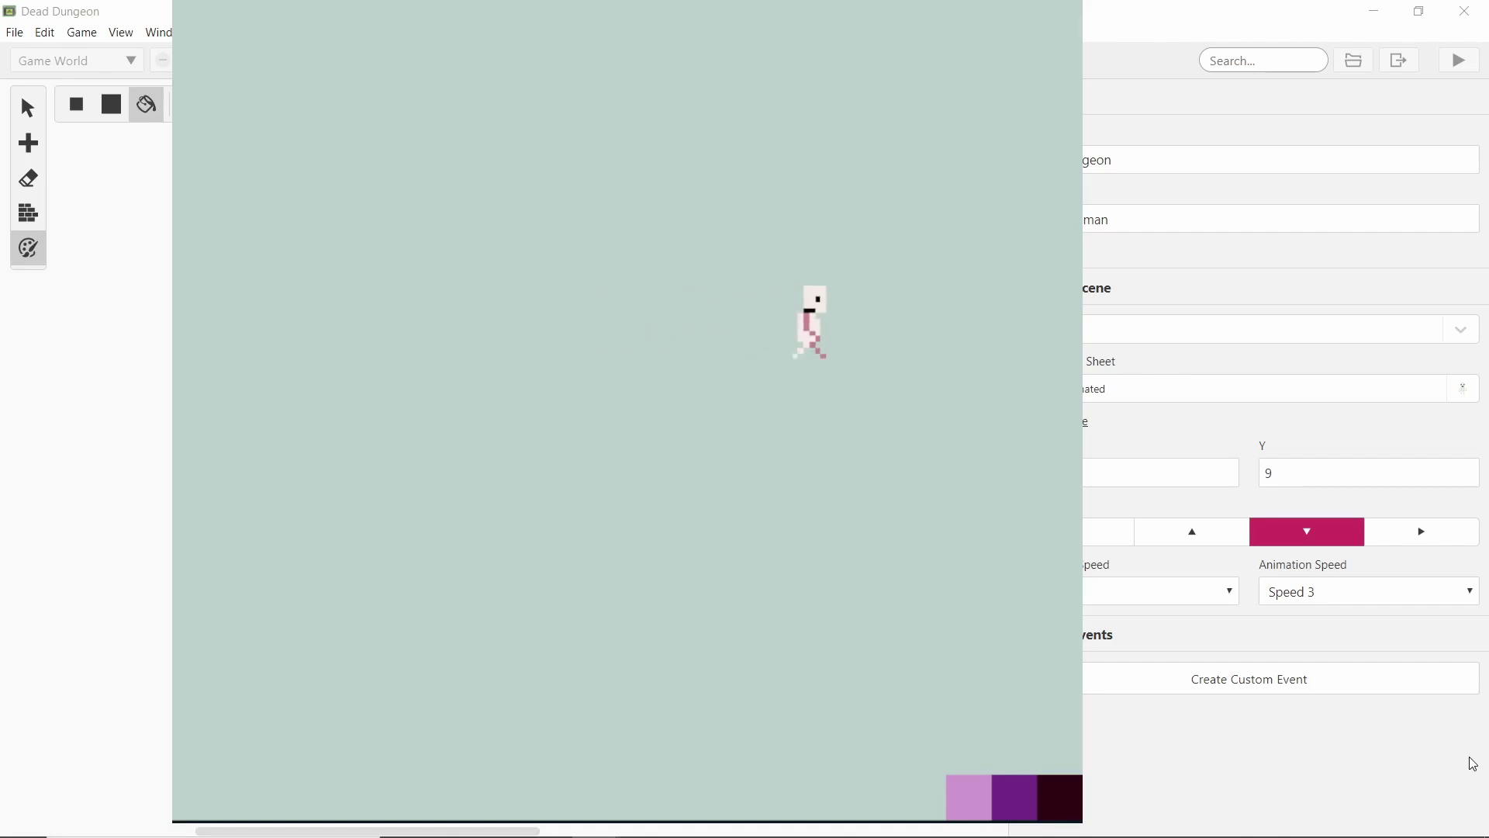
key("Left")
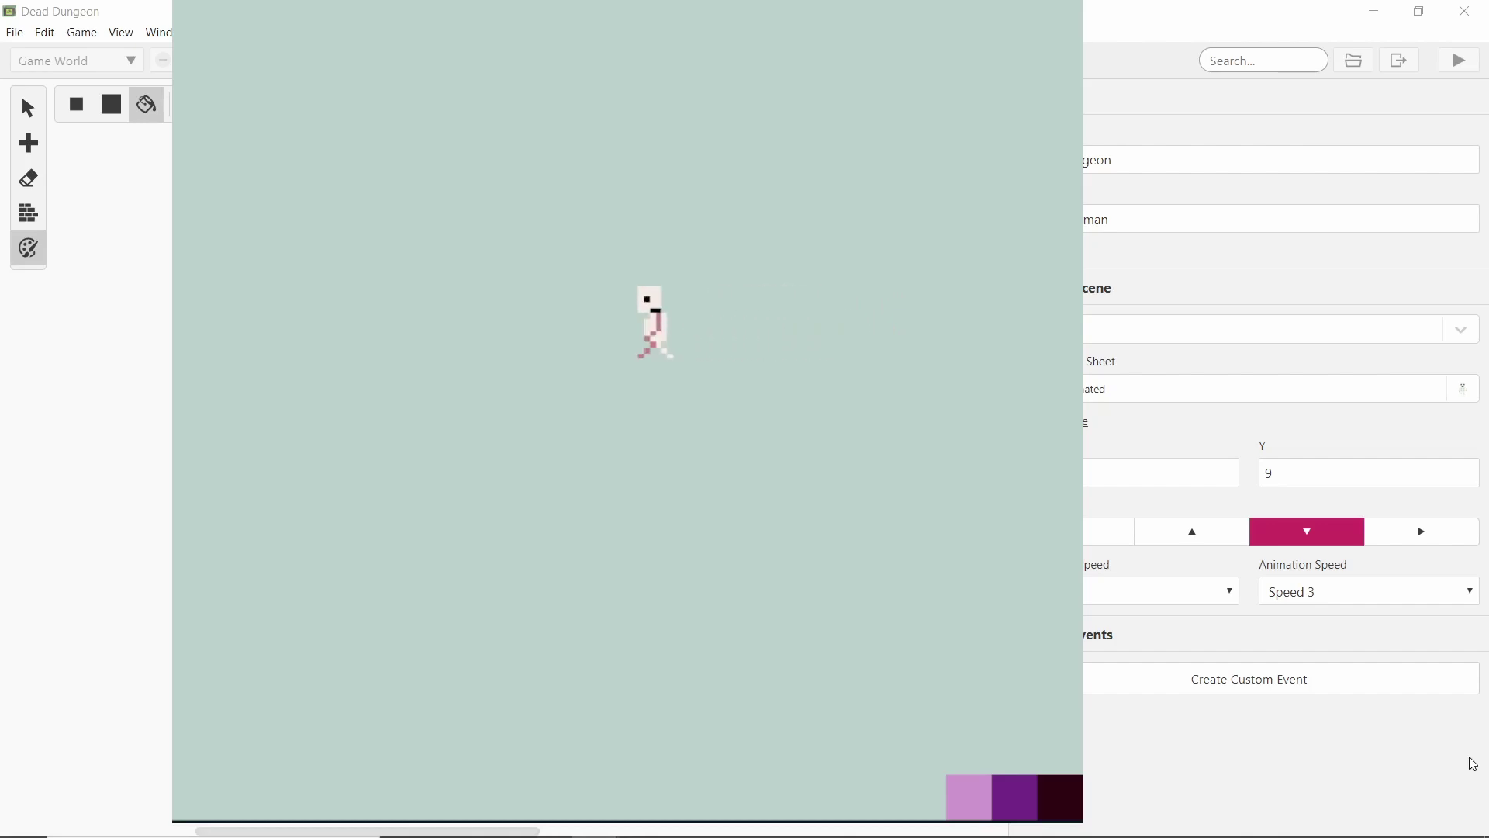
key("Right")
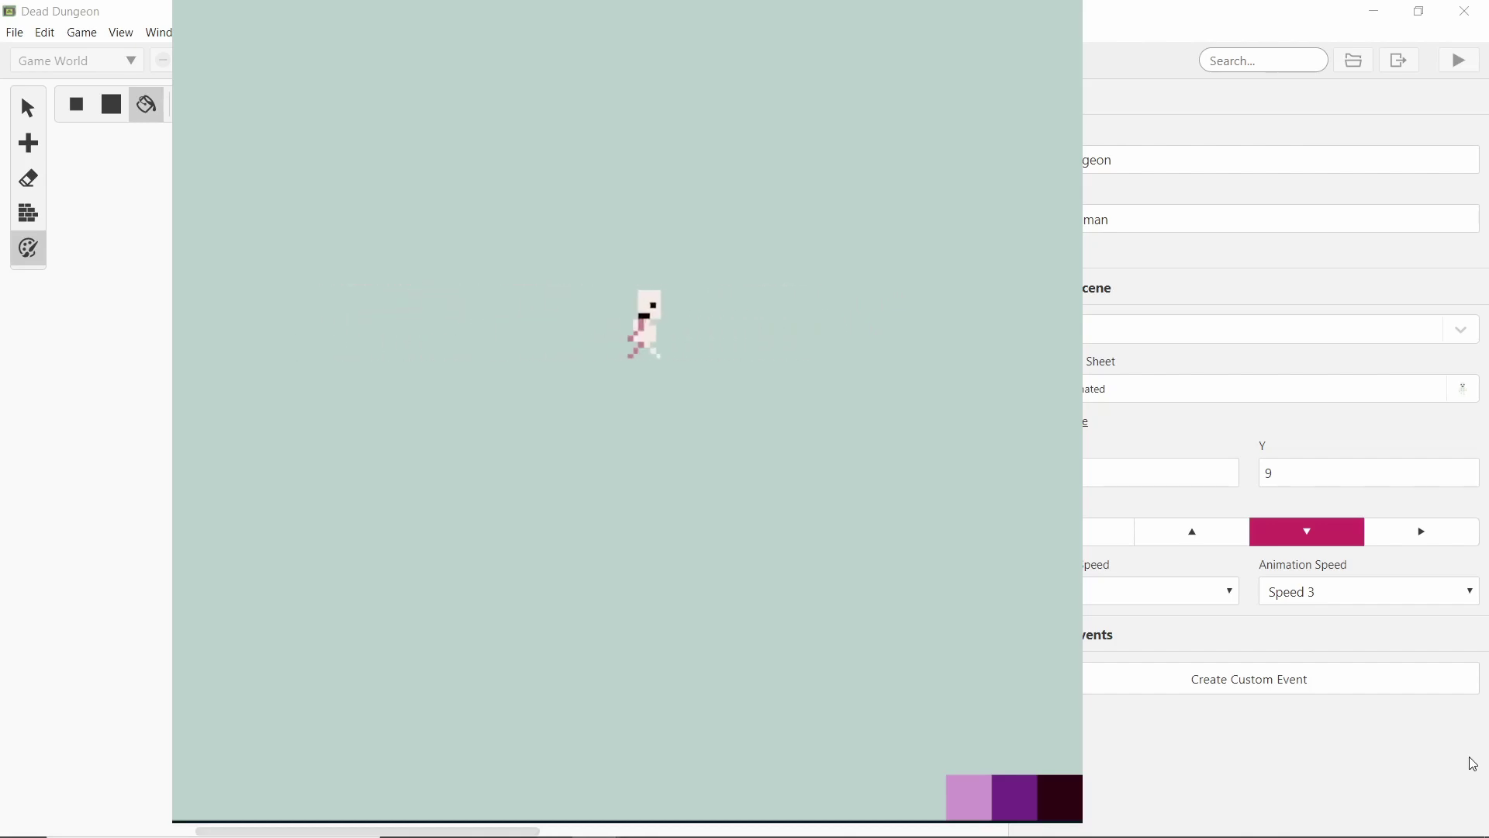
key("Left")
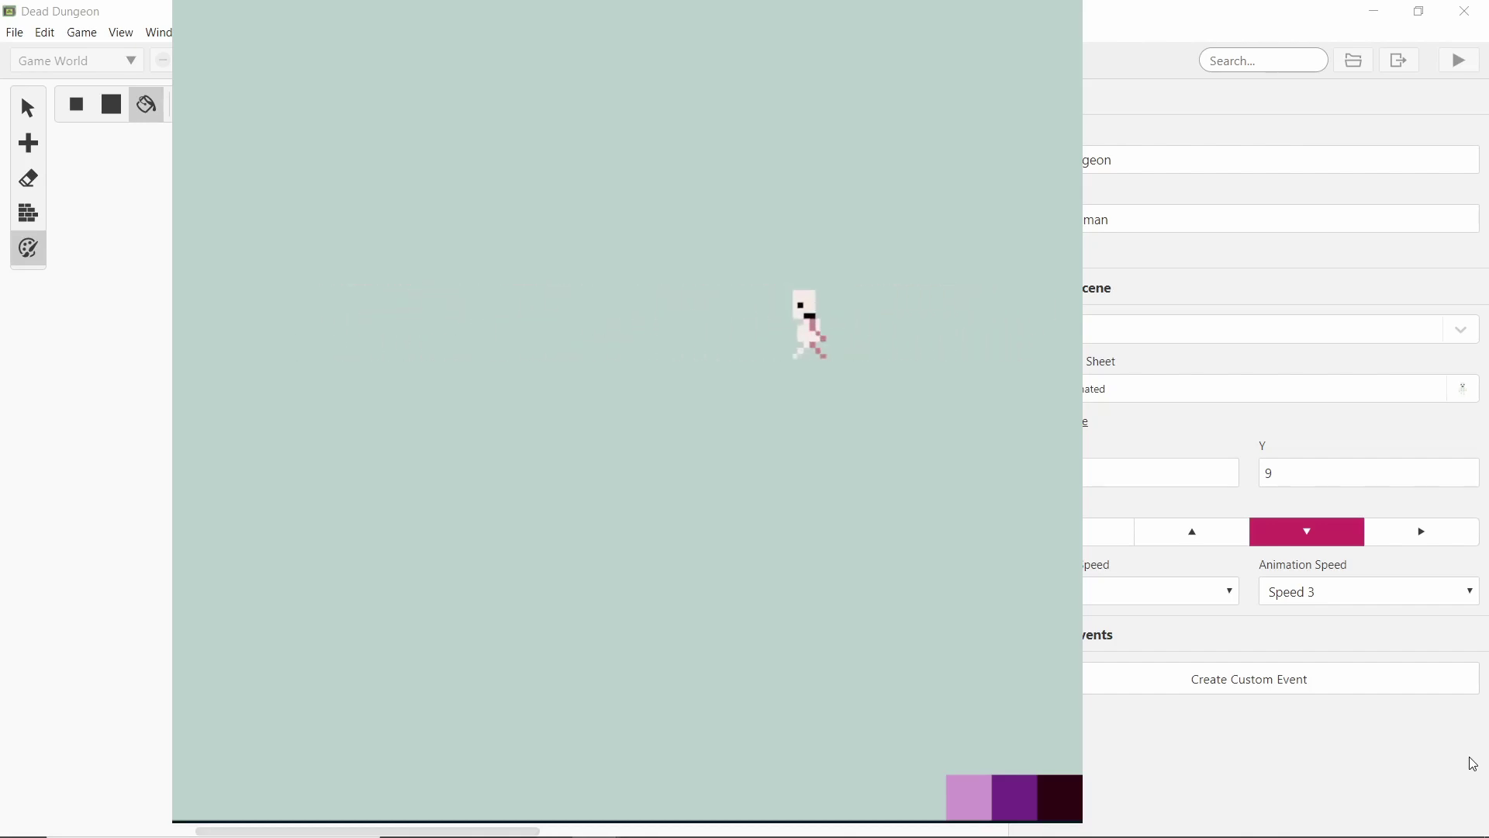
key("Right")
Walk the skeleton repeatedly up, down, left and right to check each walking animation.
key("Down")
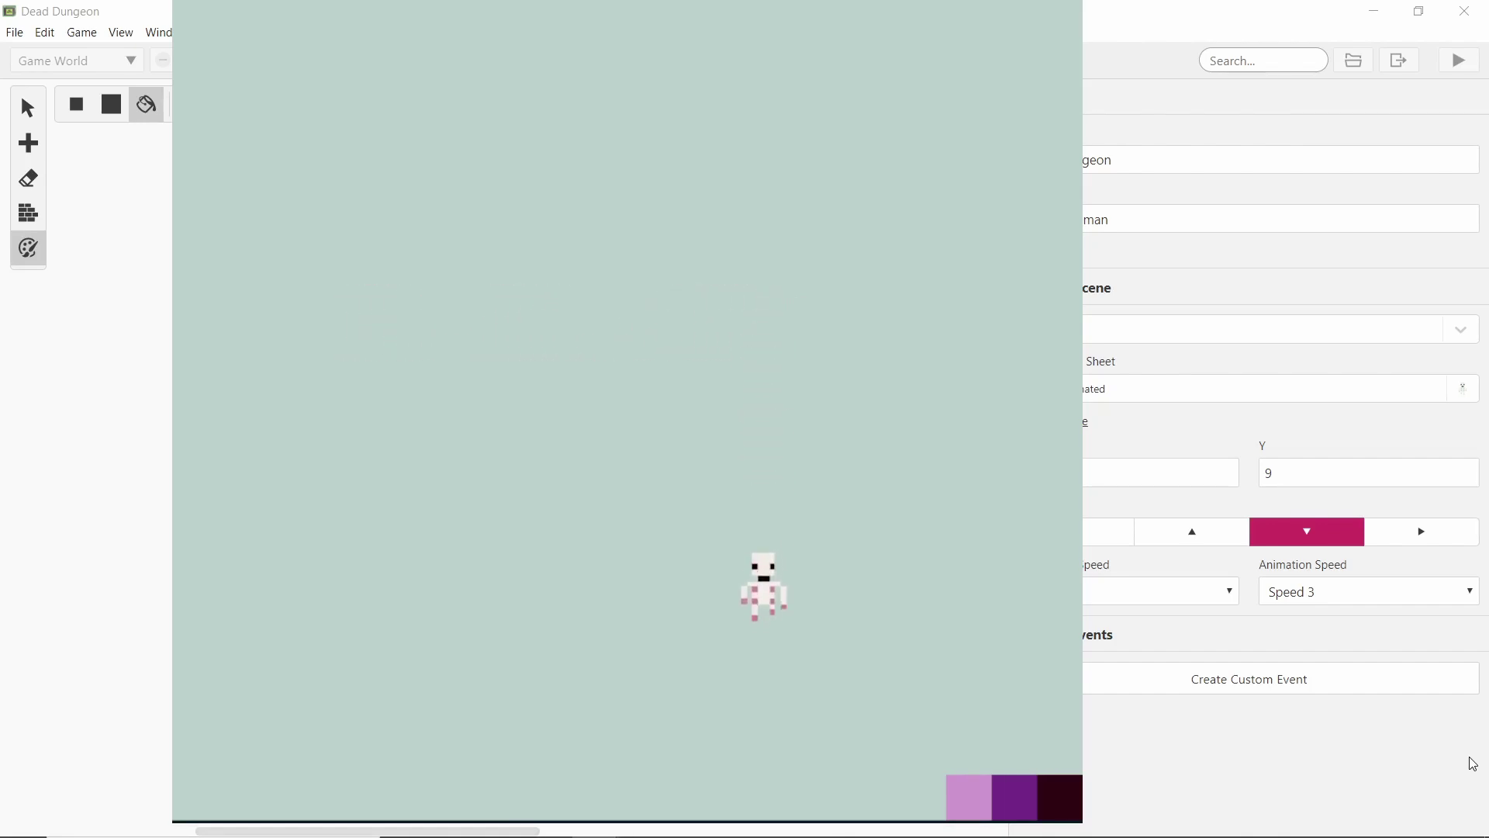
key("Up")
key("Left")
key("Down")
key("Up")
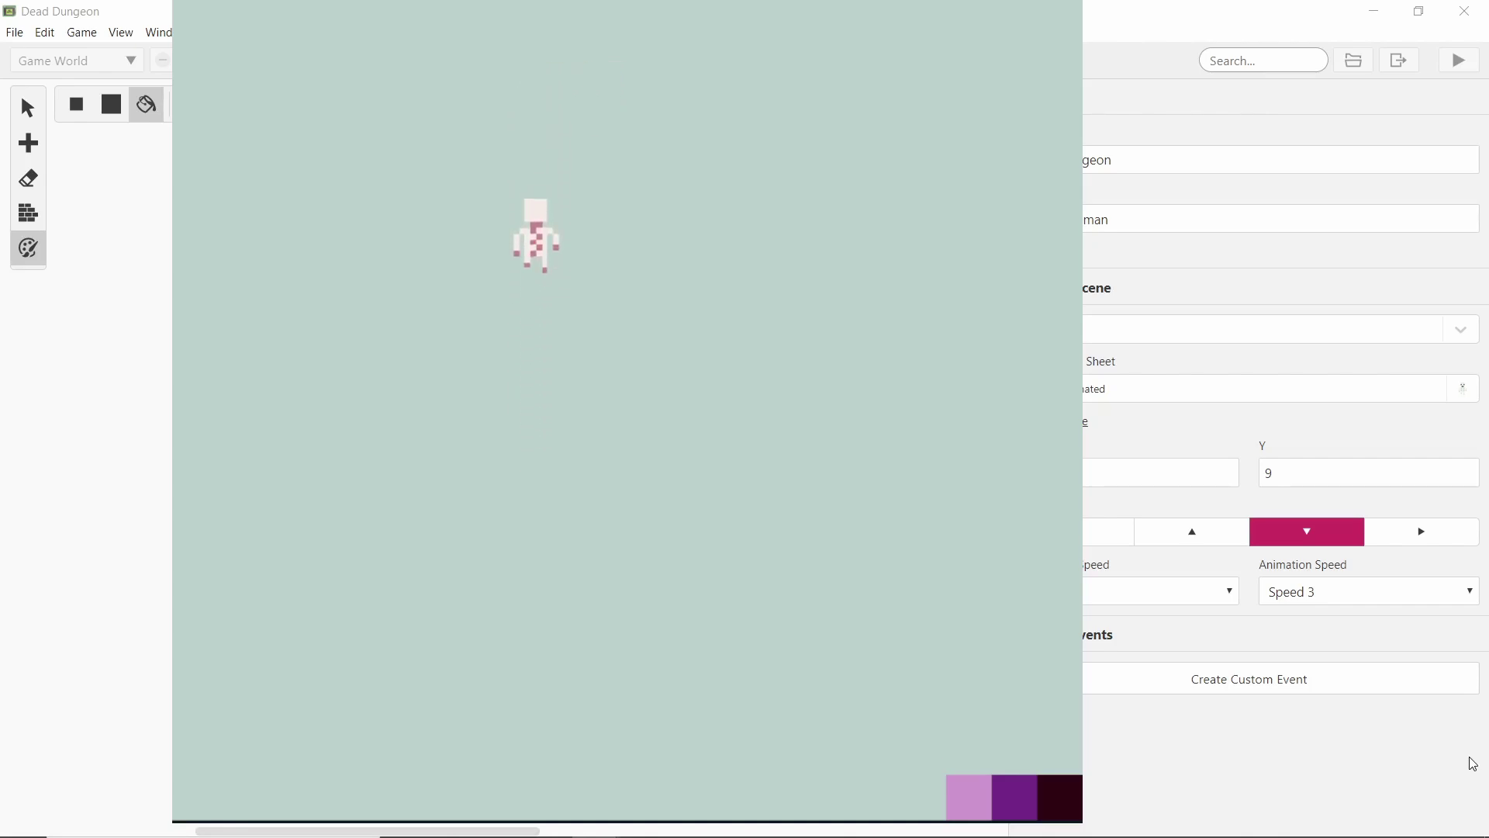
key("Down")
key("Right")
key("Left")
key("Right")
key("Down")
key("Up")
key("Down")
key("Up")
key("Left")
key("Down")
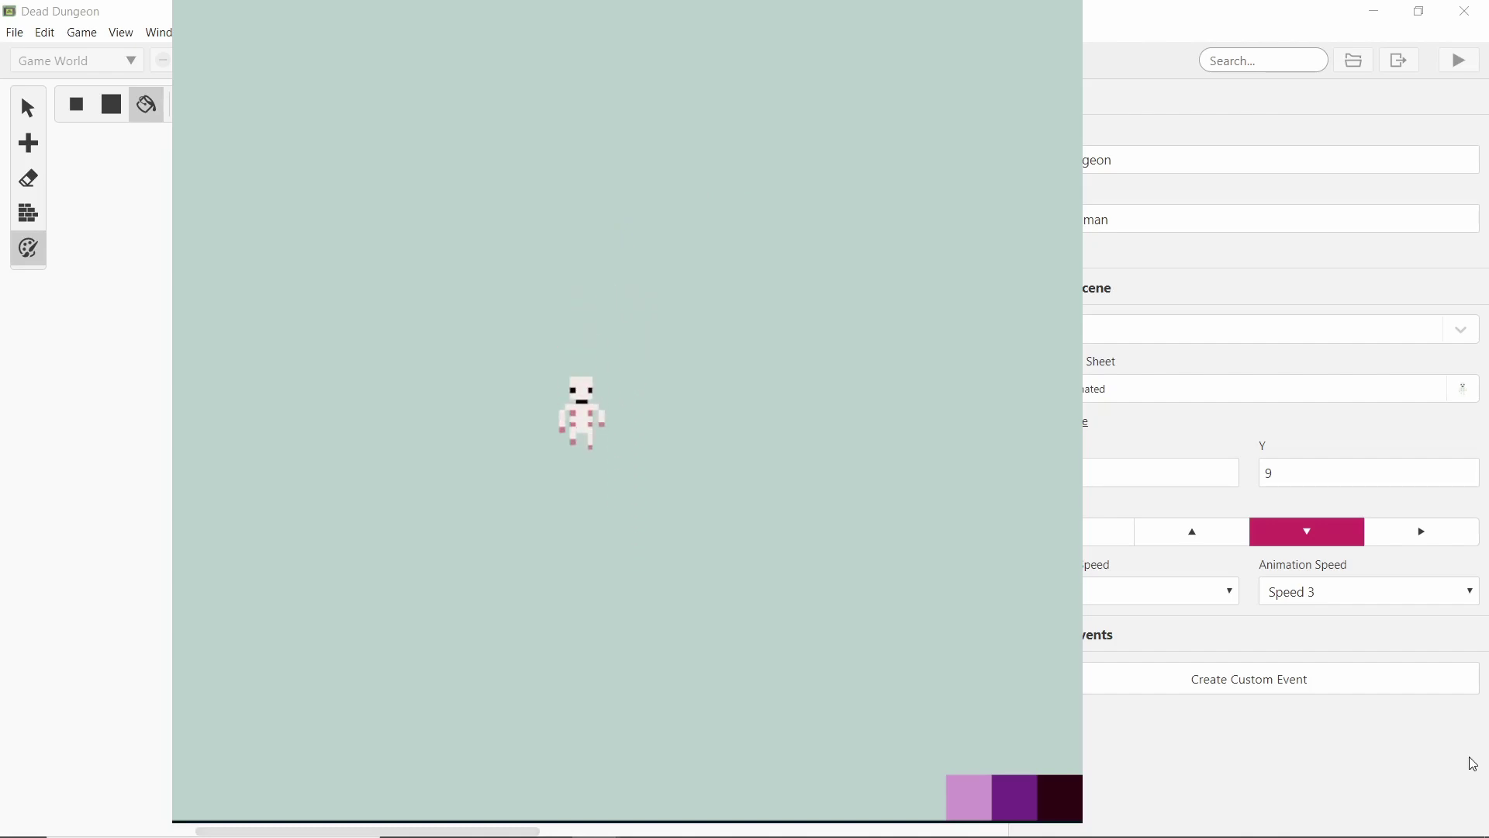
key("Down")
key("Up")
key("Left")
key("Up")
key("Down")
key("Right")
key("Up")
key("Down")
key("Up")
key("Left")
key("Down")
key("Up")
key("Down")
key("Up")
key("Down")
key("Up")
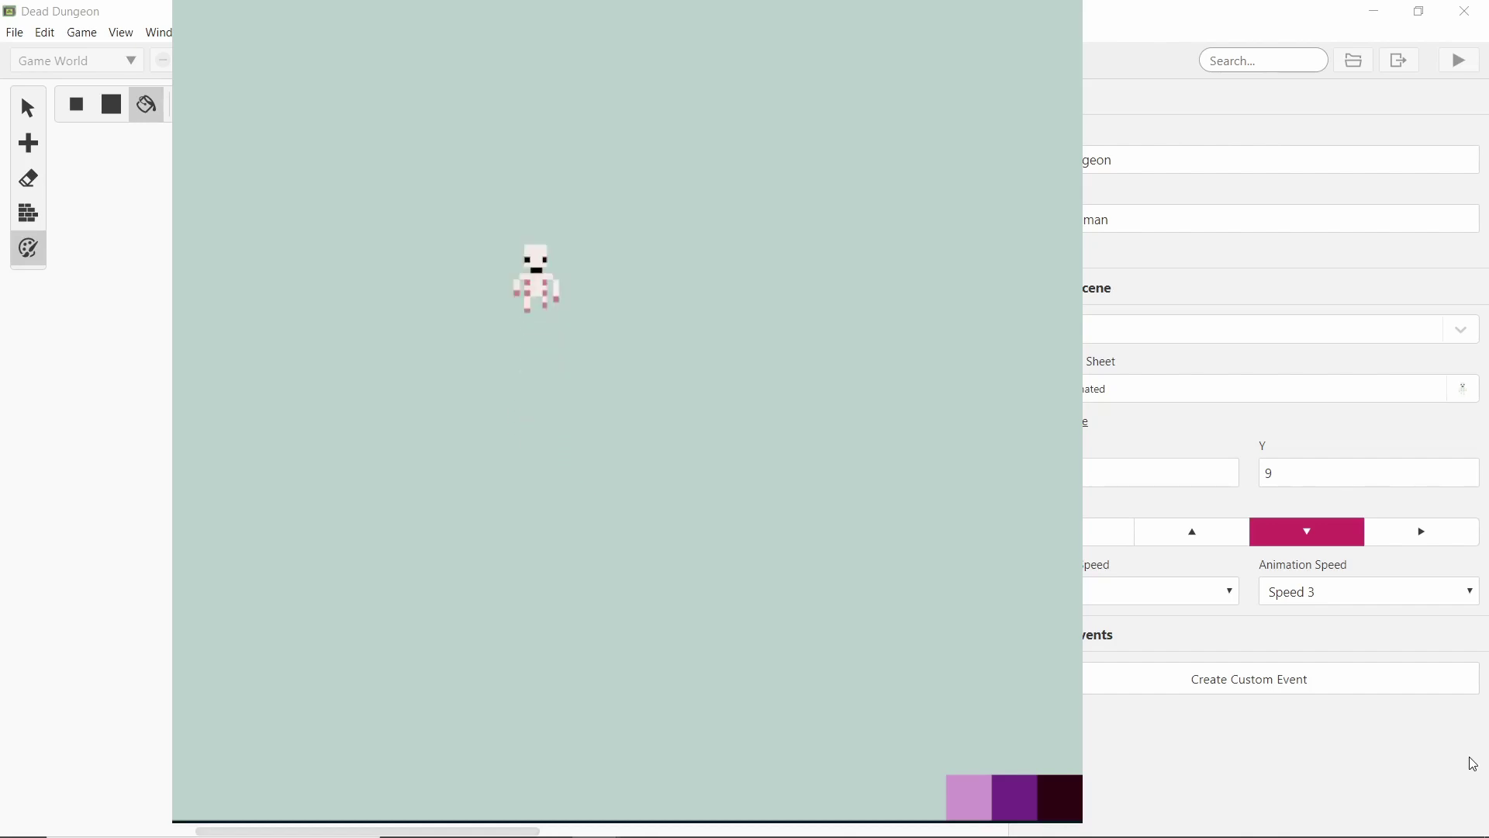
key("Up")
key("Down")
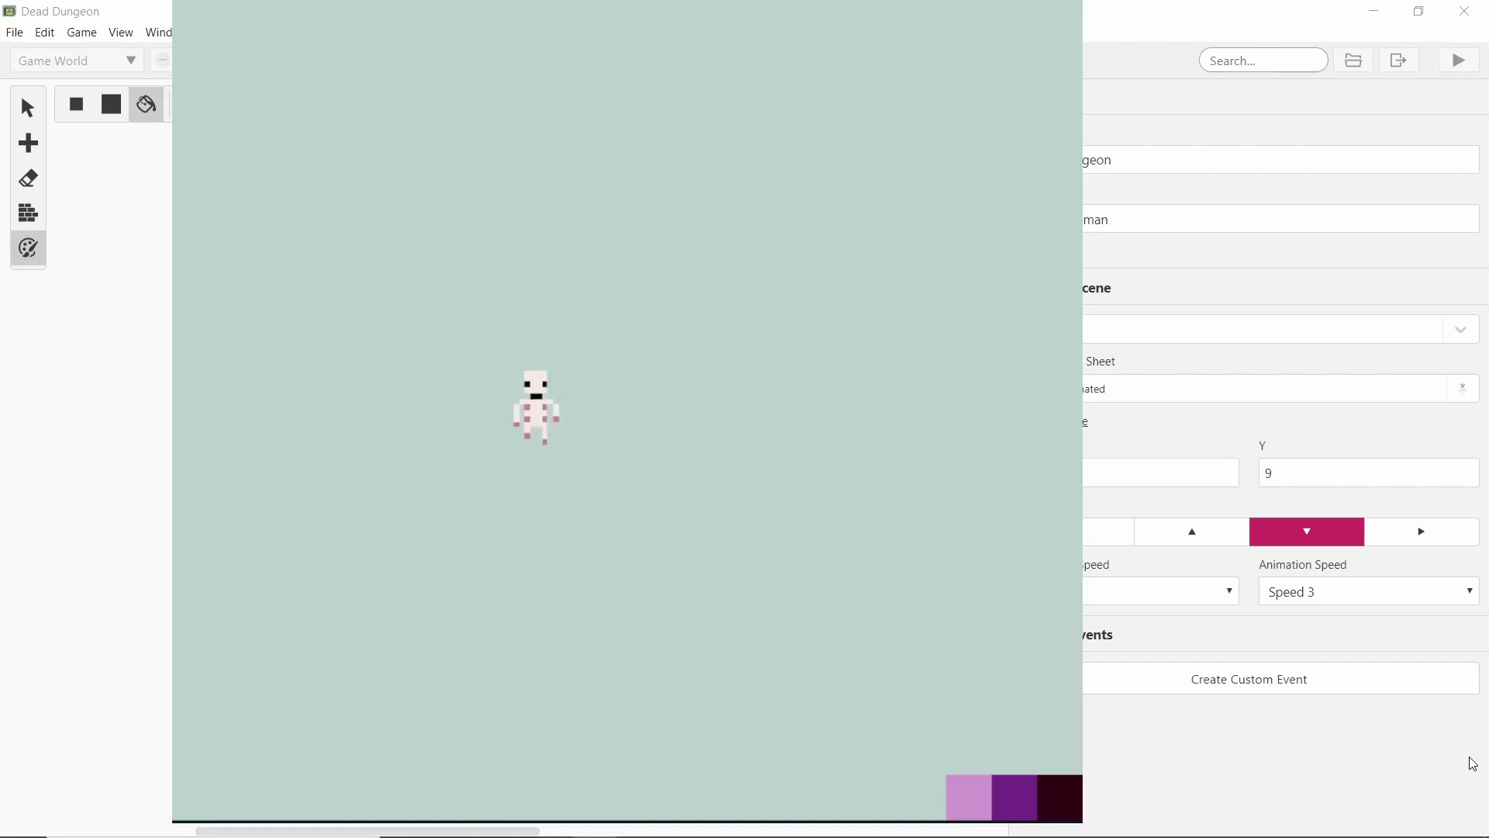
key("Right")
key("Up")
key("Left")
key("Down")
key("Down")
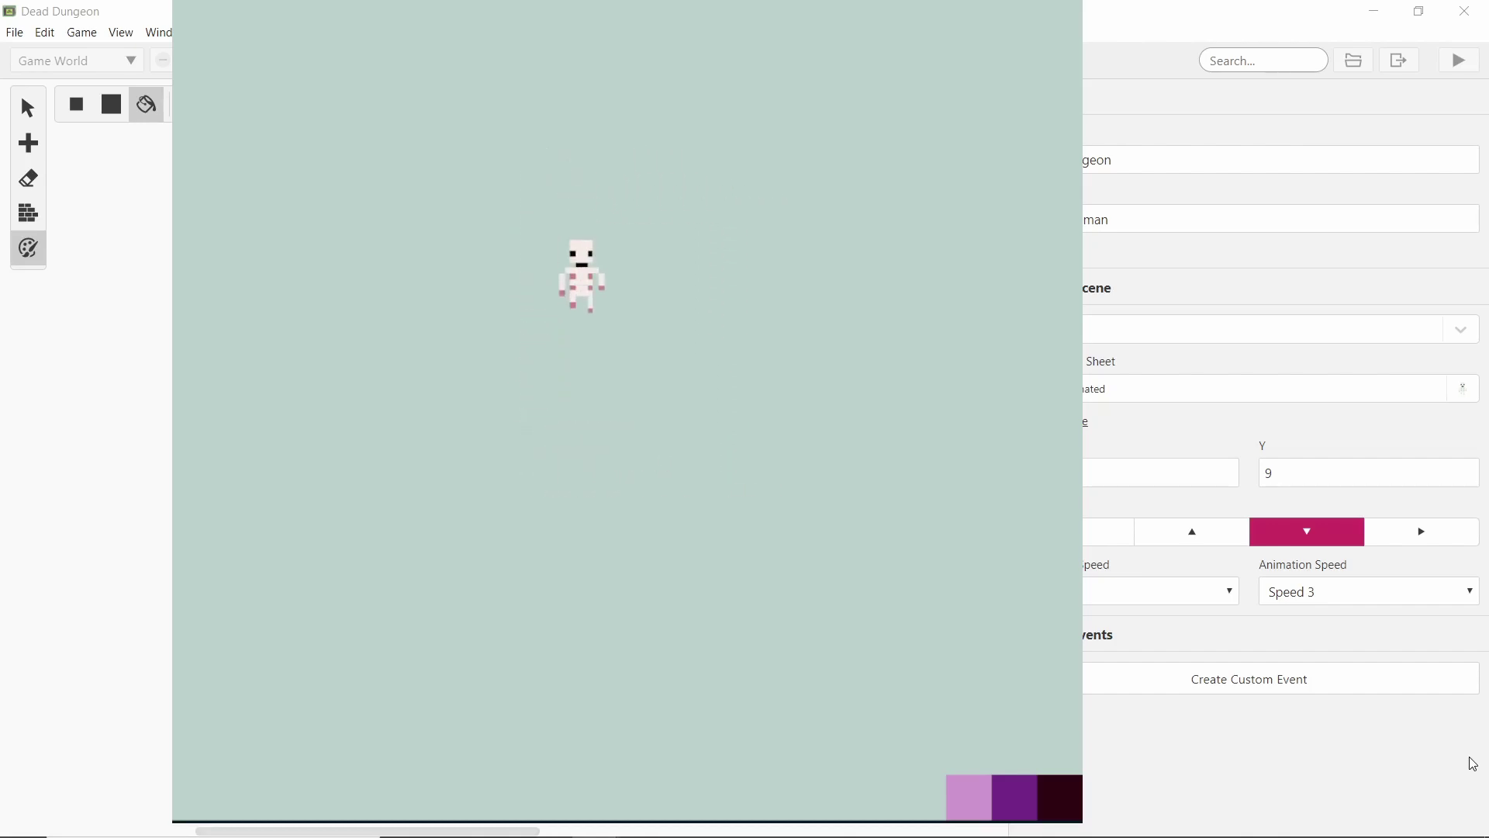
key("Down")
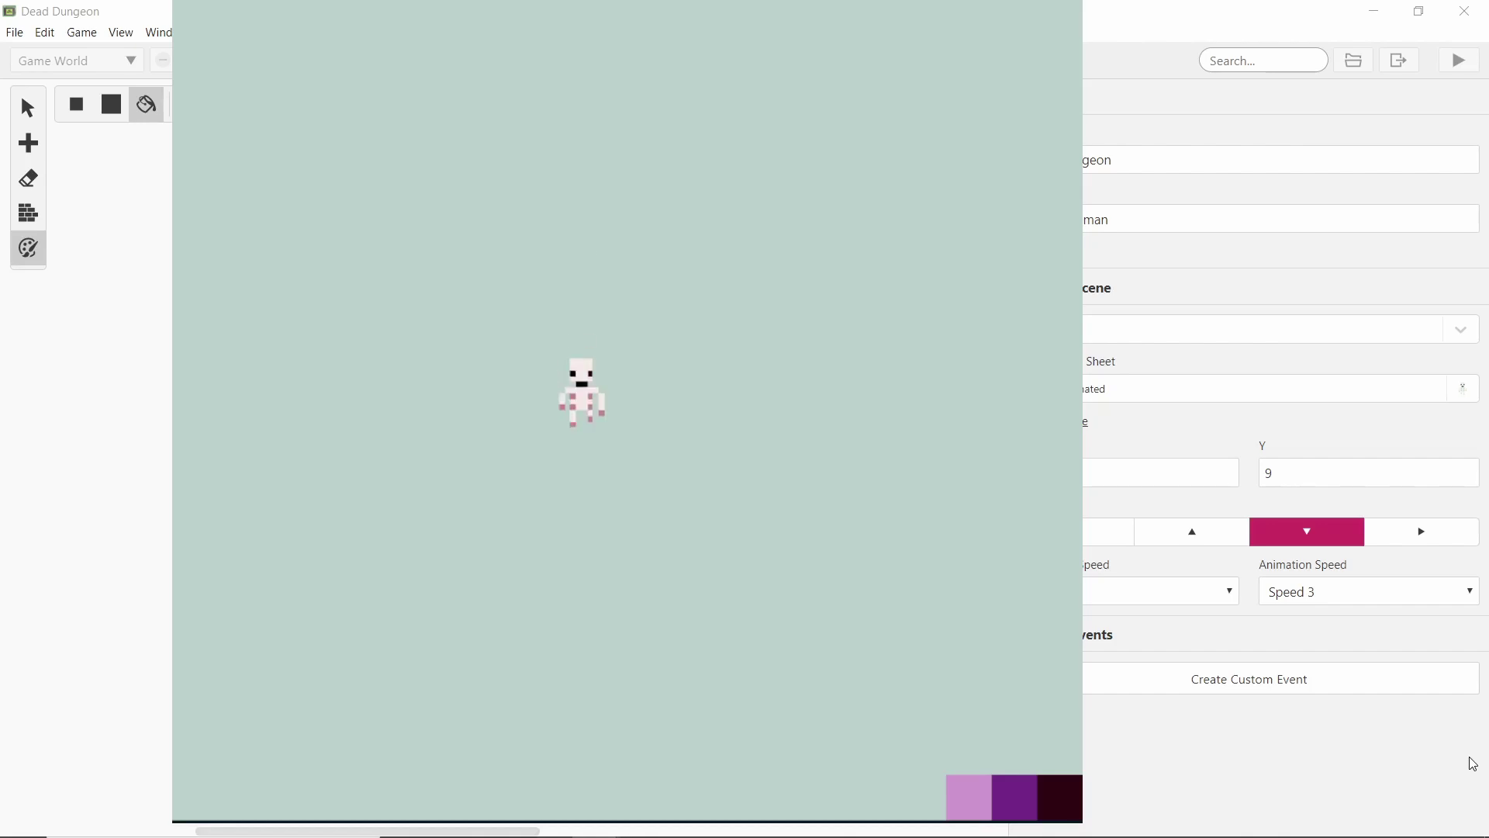
key("Up")
key("Left")
key("Right")
key("Down")
key("Left")
key("Up")
key("Right")
key("Down")
key("Left")
key("Up")
key("Left")
key("Down")
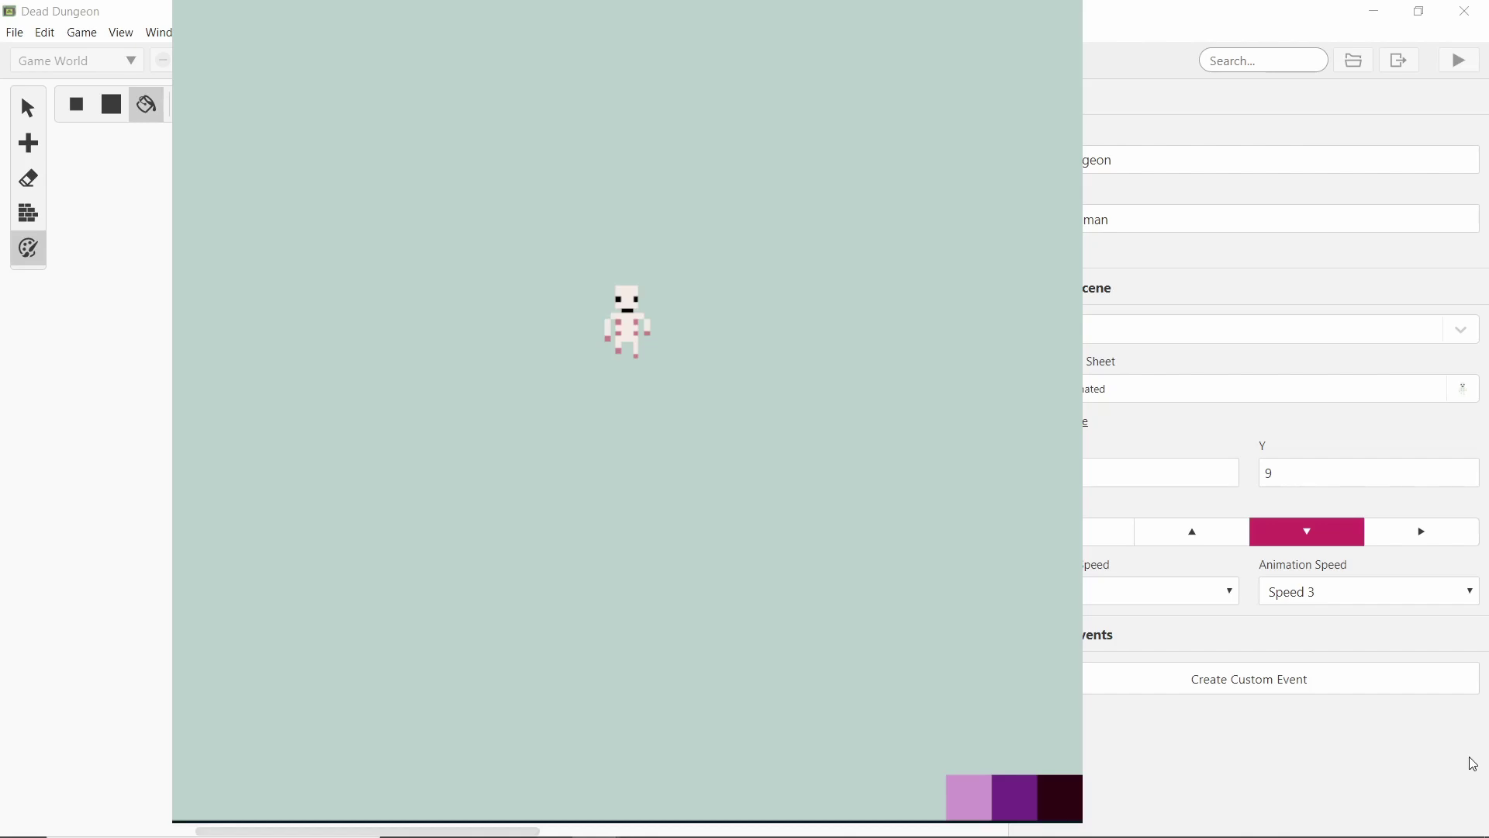
key("Down")
key("Left")
key("Right")
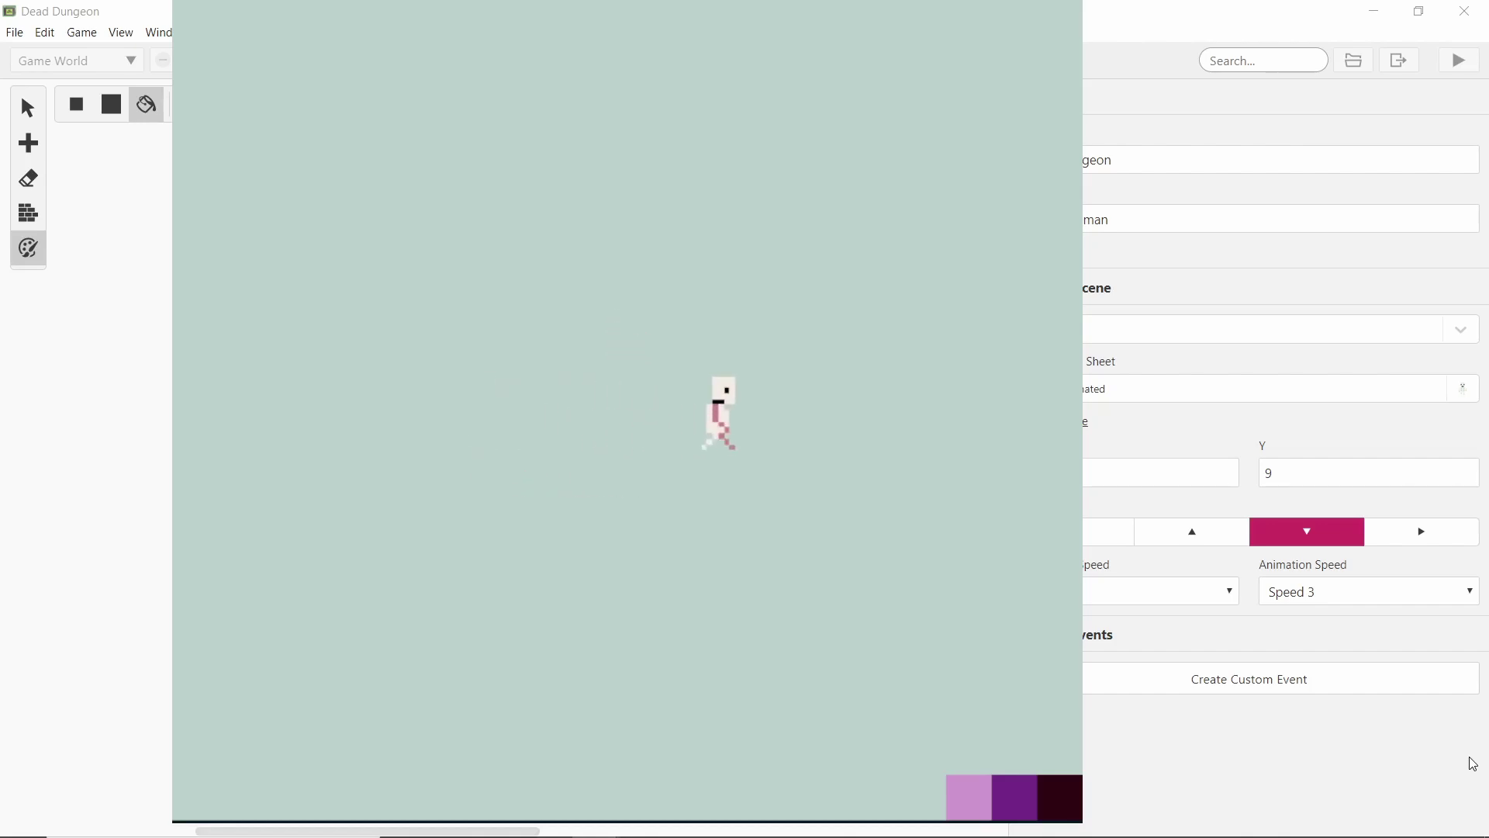
key("Left")
key("Down")
key("Up")
key("Right")
key("Up")
key("Left")
key("Down")
key("Right")
key("Up")
key("Left")
key("Down")
Bring the GB Studio editor back to the front and switch to the Palettes view.
key("Up")
left_click(130, 37)
left_click(155, 35)
mouse_move(121, 32)
left_click(155, 173)
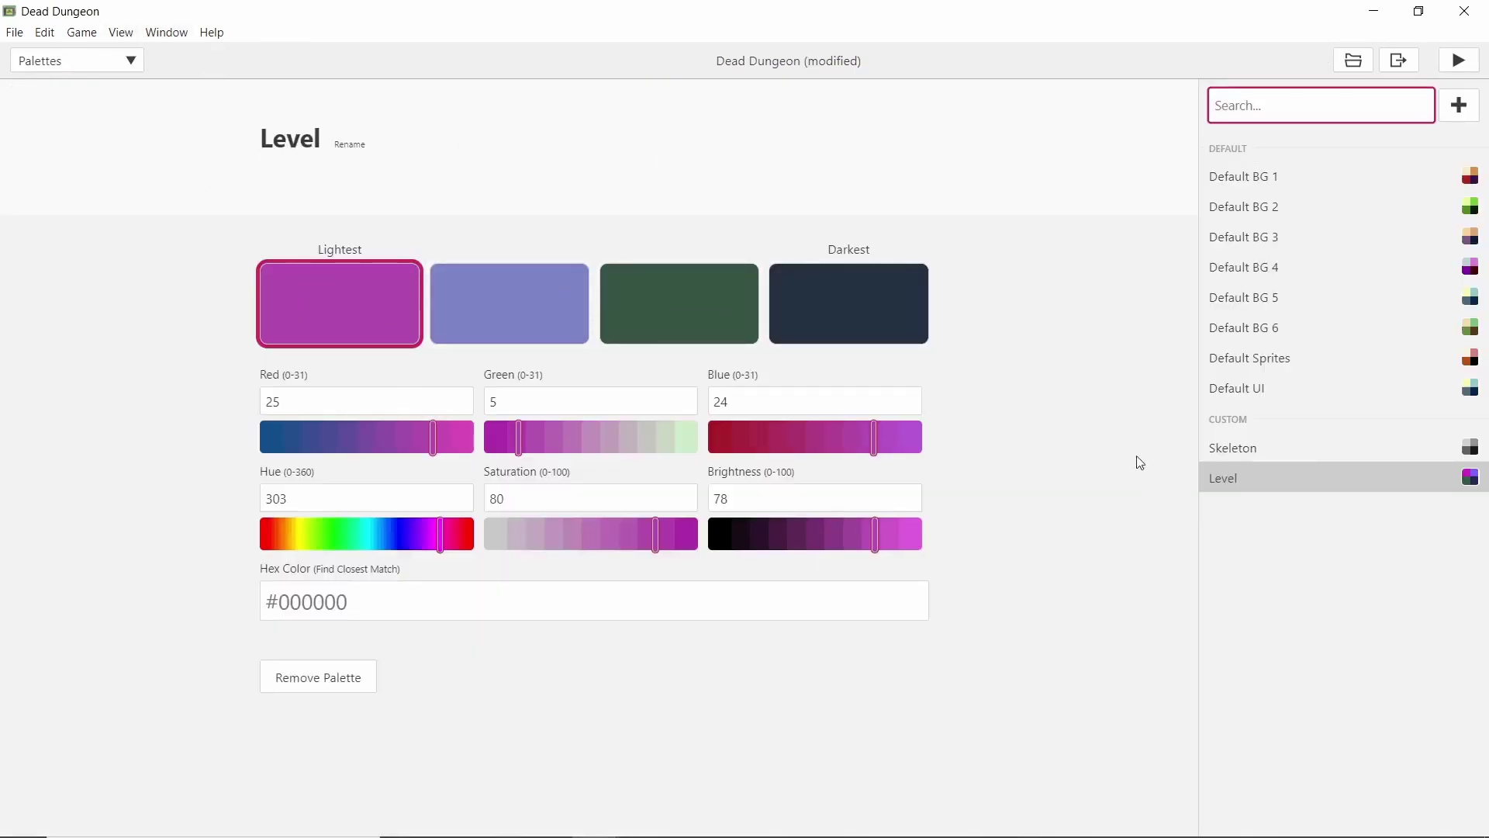
Set the Level palette's lightest colour to dark red (Red 19, Green 4, Blue 3).
left_click(1231, 454)
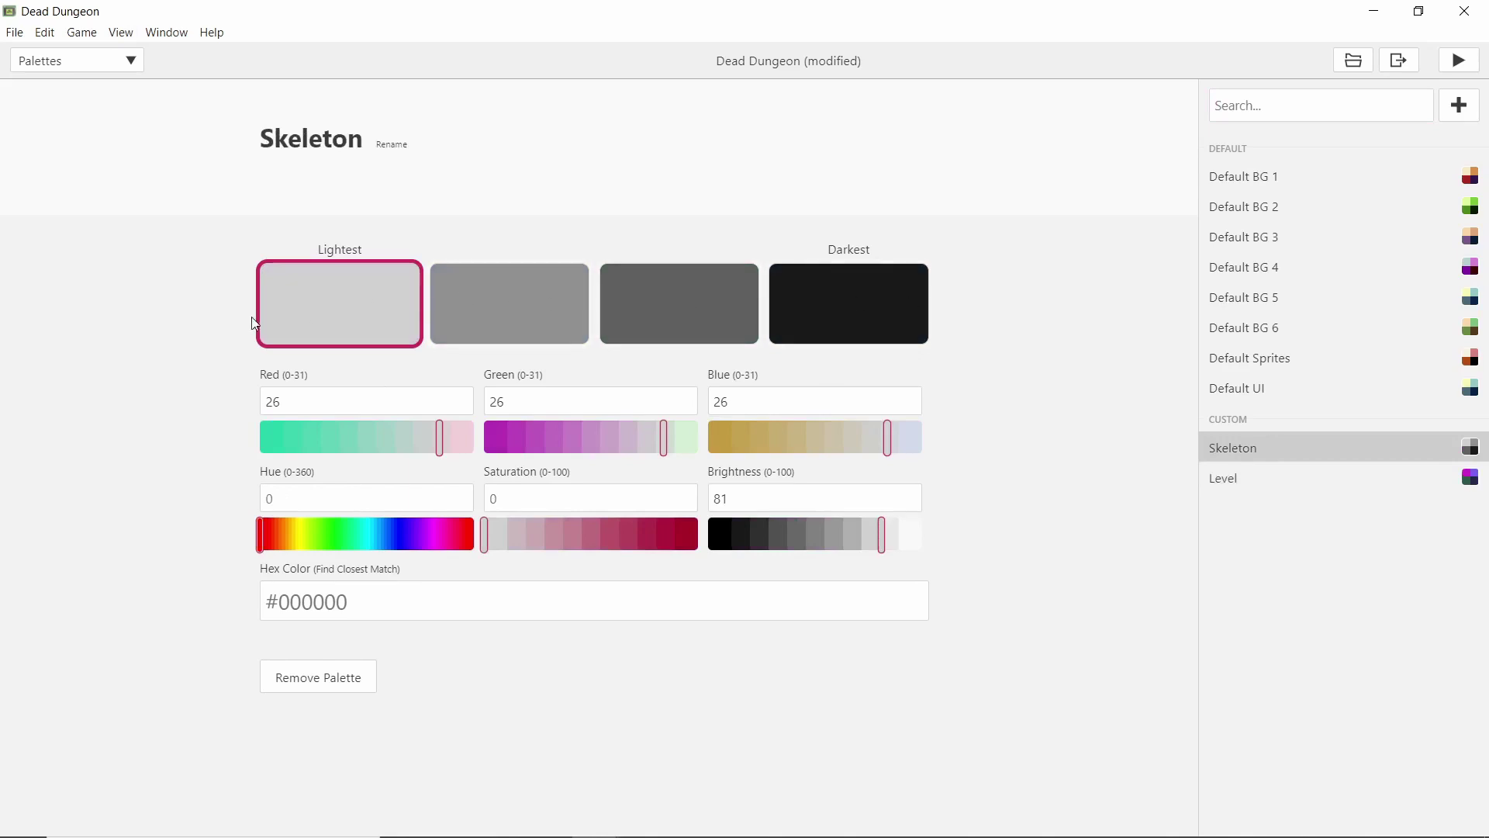
left_click(1286, 477)
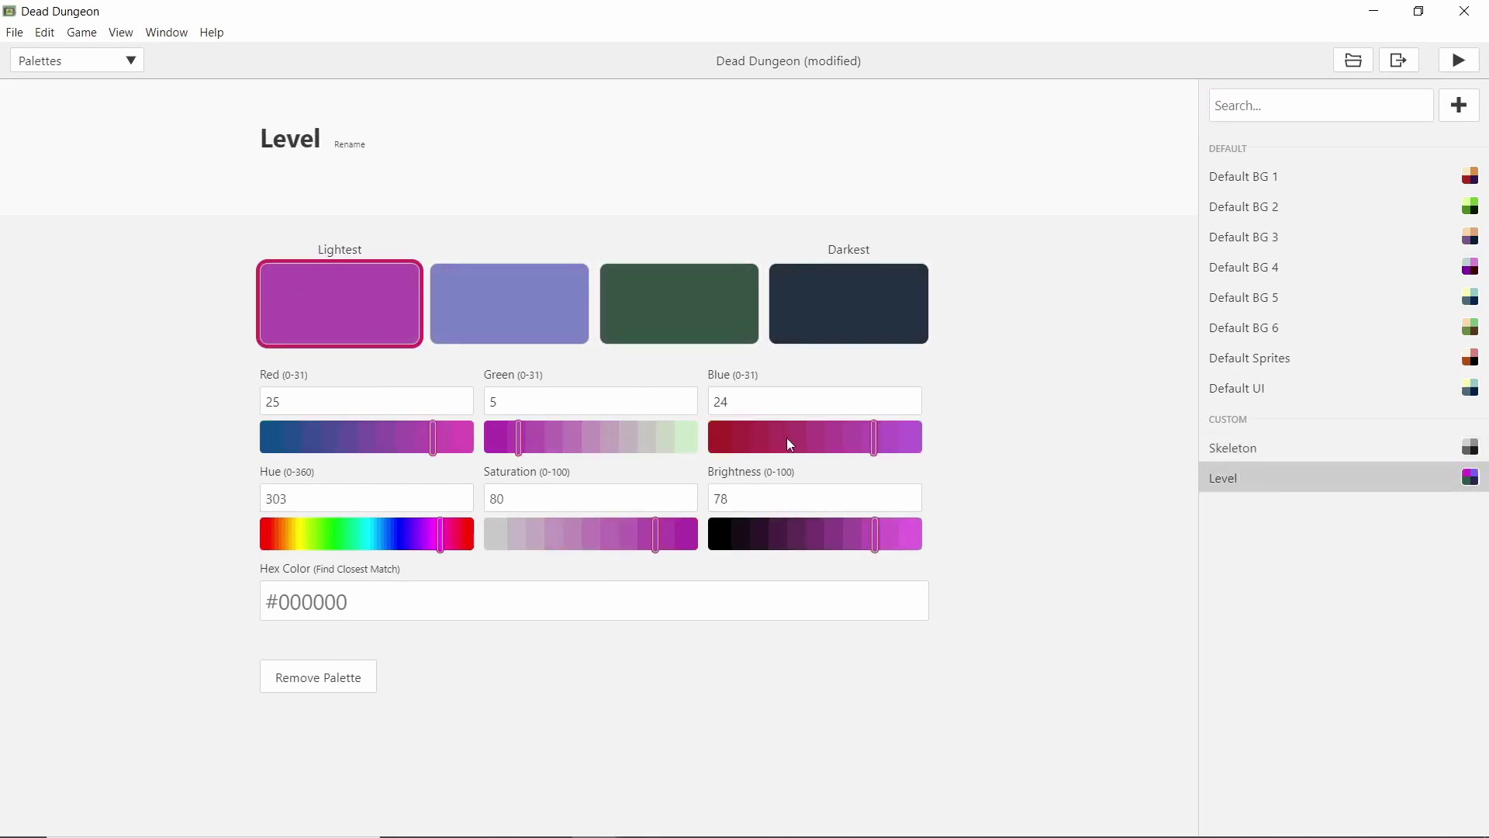
left_click_drag(787, 439, 736, 433)
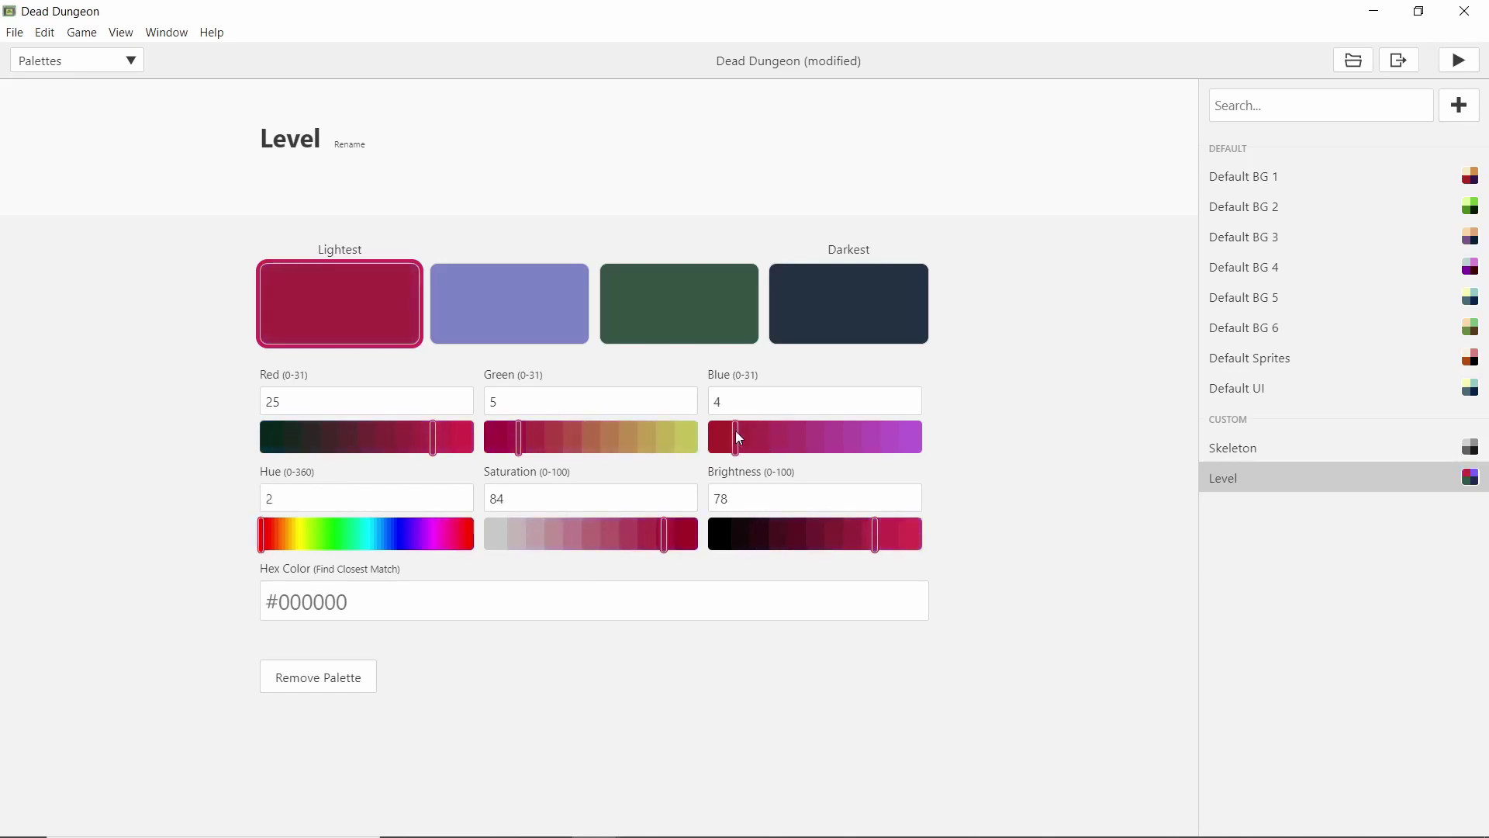
left_click_drag(875, 543, 838, 546)
Return to Game World, confirm the Menu scene uses the Level palette, and deselect it.
left_click(114, 36)
left_click(147, 57)
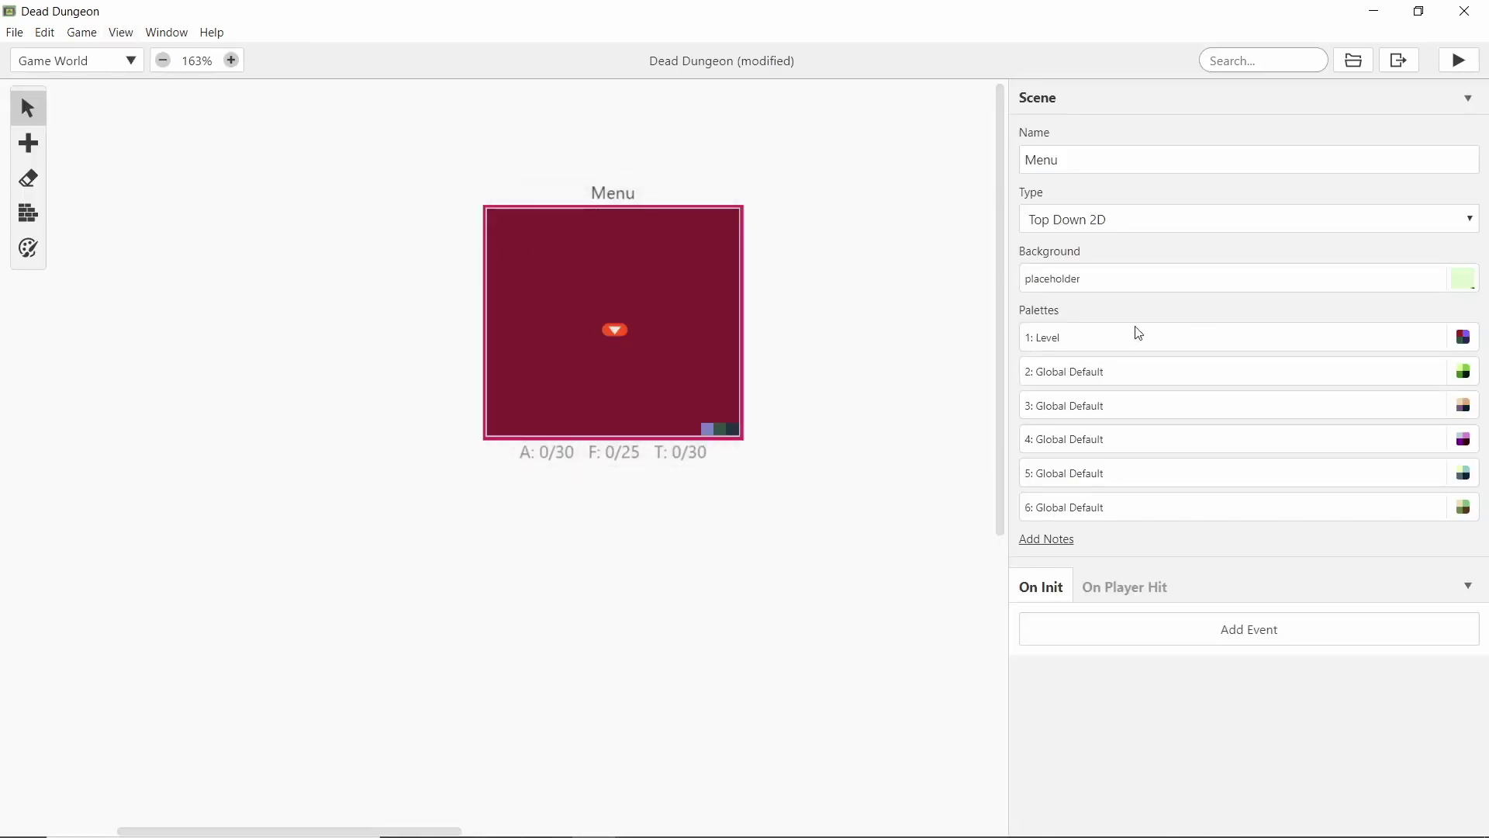
left_click(1098, 341)
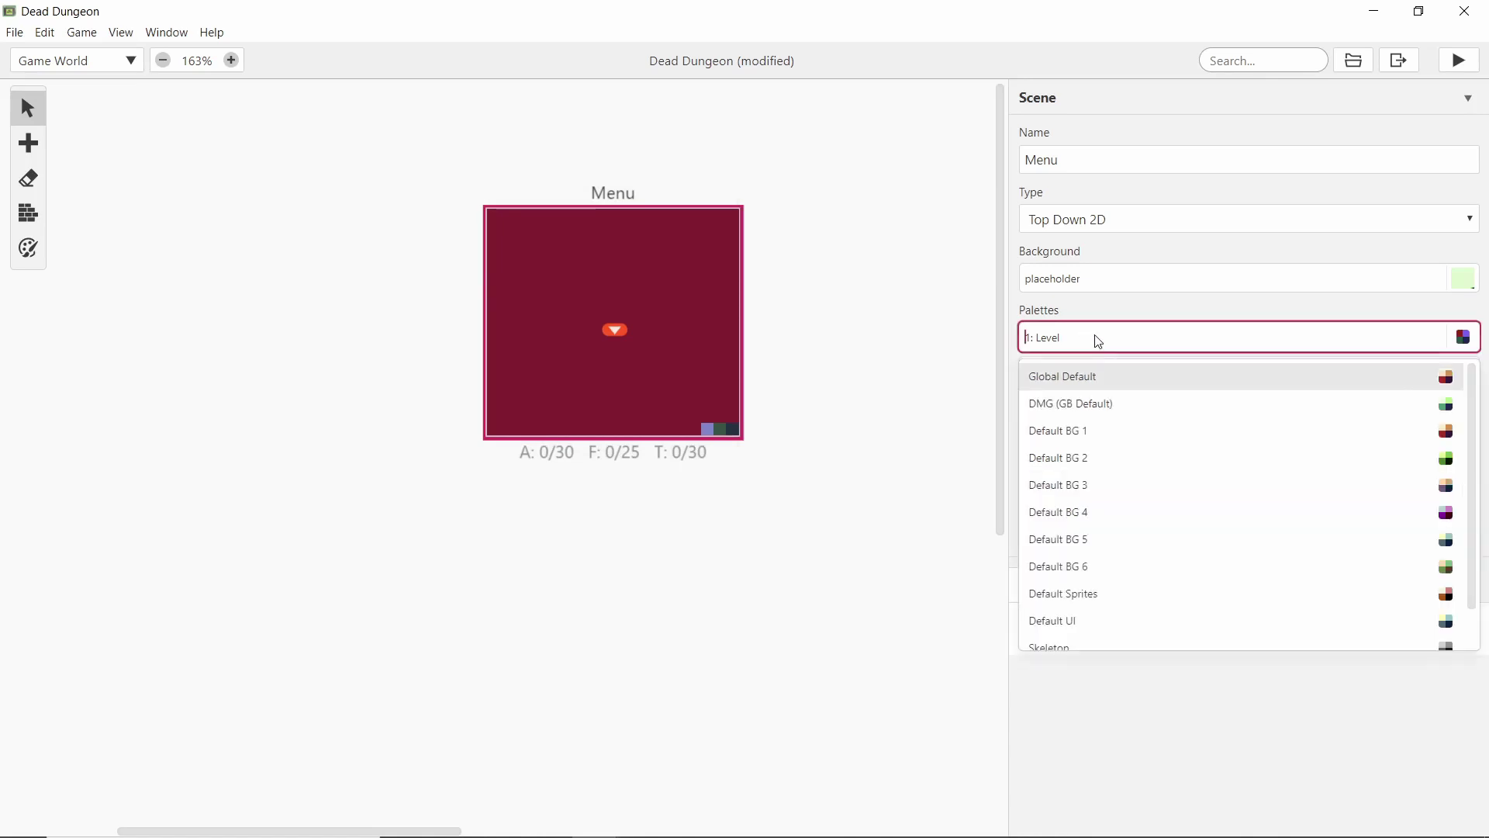
scroll(1067, 621, "down", 2)
left_click(735, 567)
left_click(735, 567)
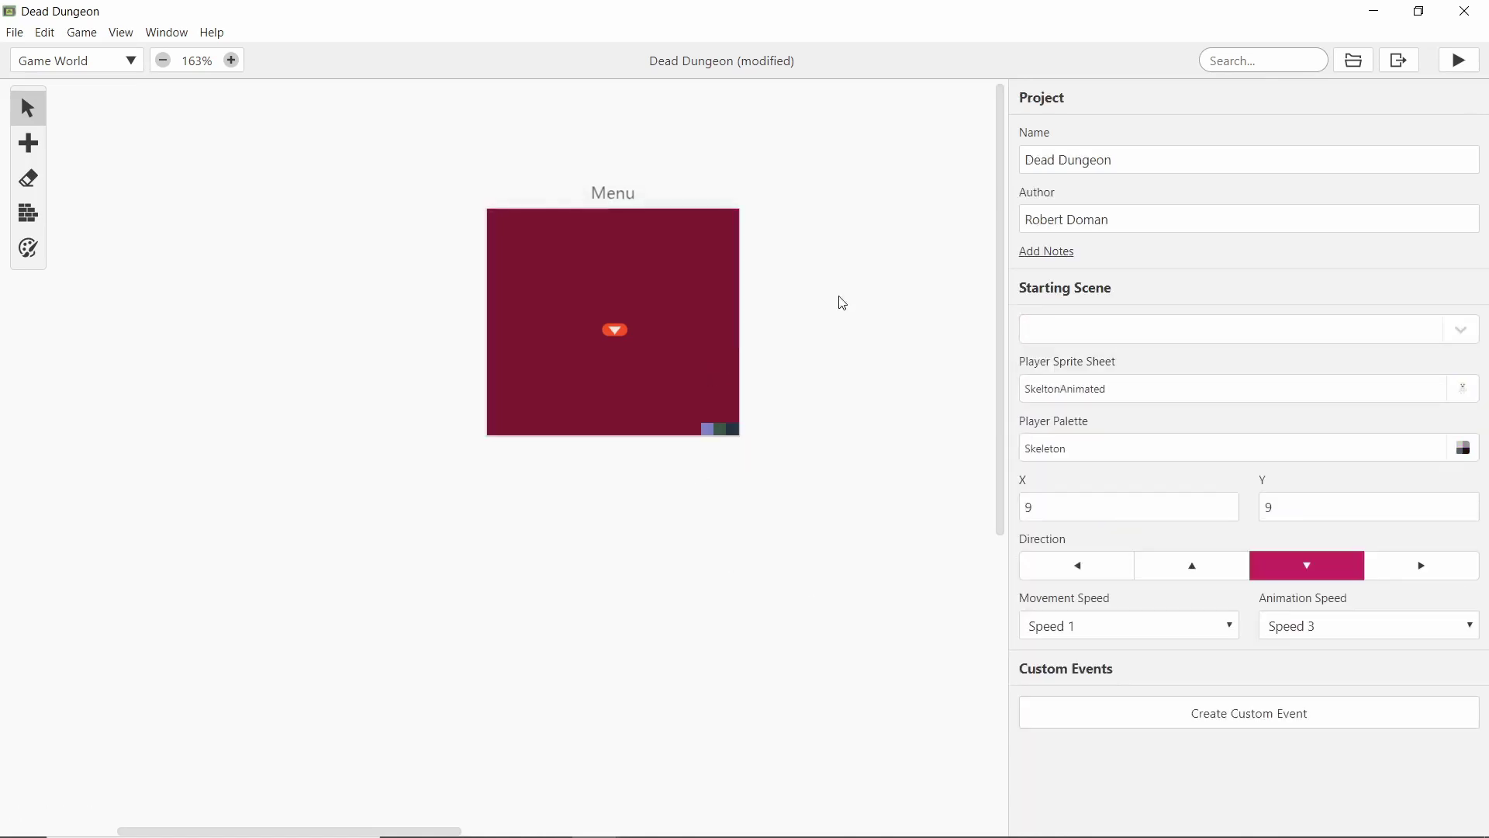
Run the game and walk the gray skeleton in all four directions across the crimson Menu scene.
left_click(1458, 59)
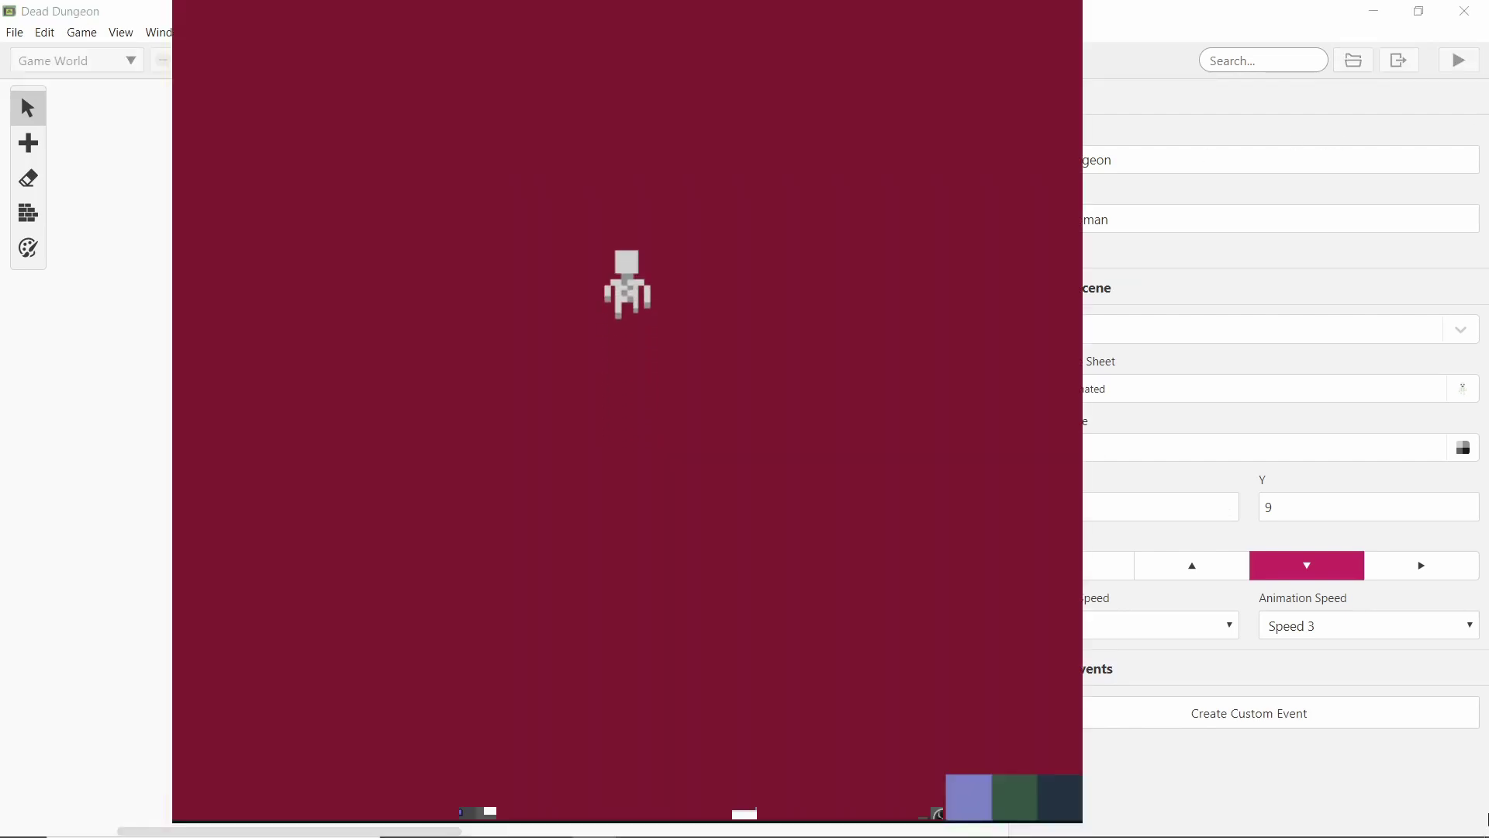
key("Left")
key("Down")
key("Left")
key("Right")
key("Right")
key("Up")
key("Up")
key("Right")
key("Right")
key("Down")
key("Down")
key("Left")
key("Down")
key("Left")
key("Up")
key("Right")
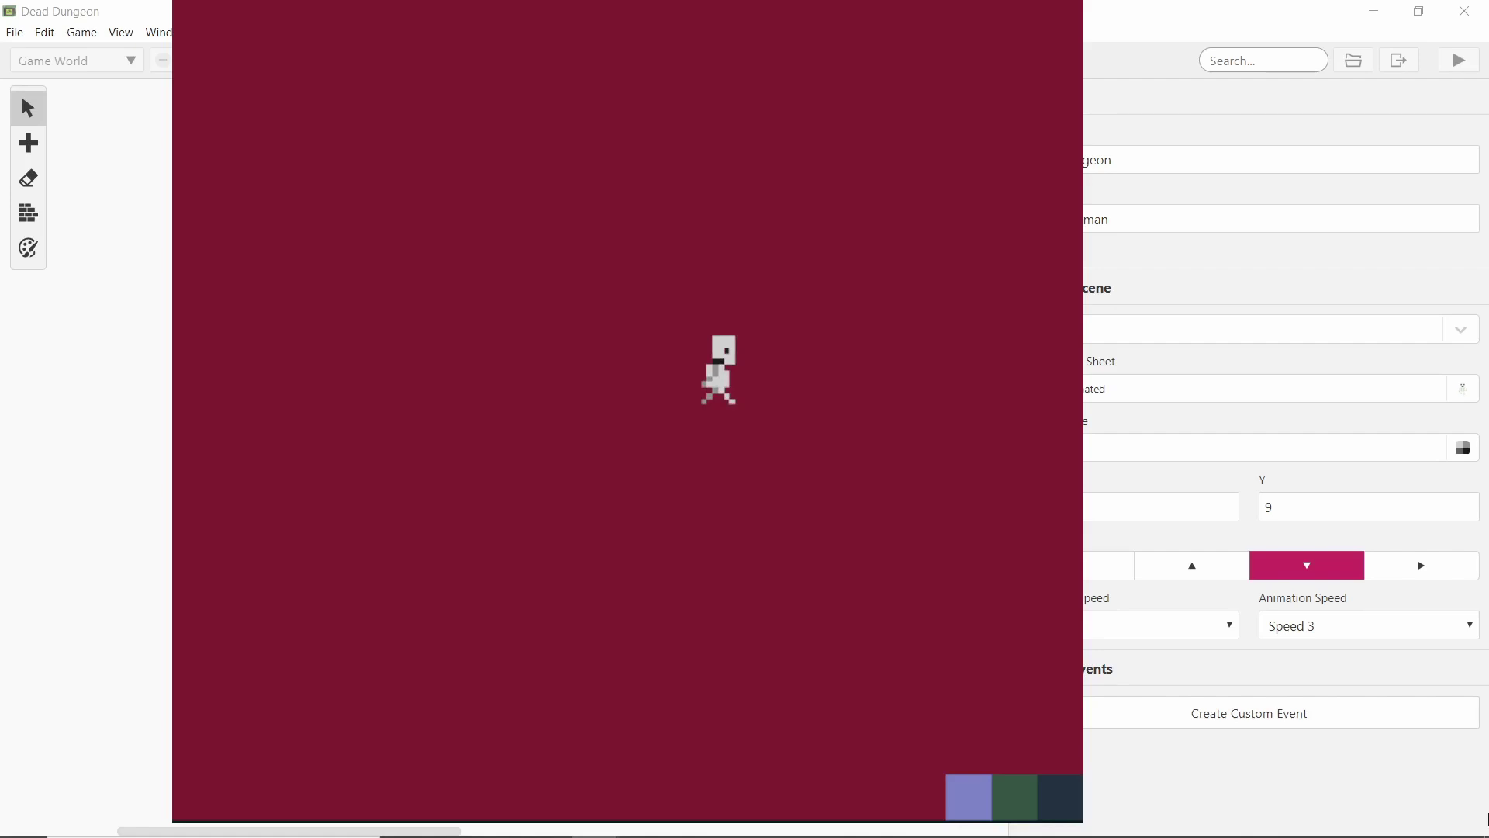
key("Left")
key("Up")
key("Down")
key("Up")
key("Left")
key("Down")
key("Right")
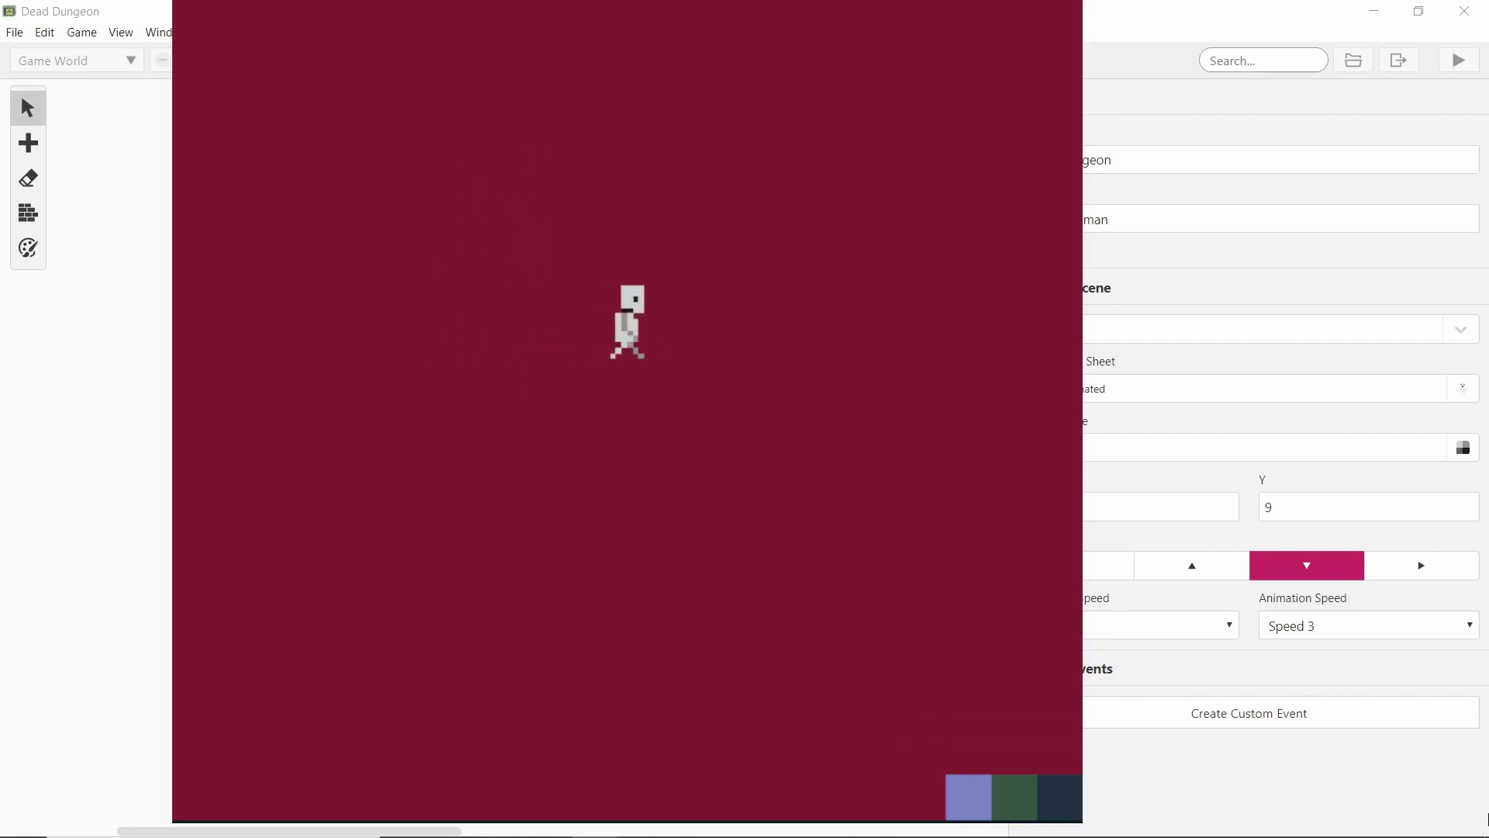
key("Up")
key("Left")
key("Down")
key("Right")
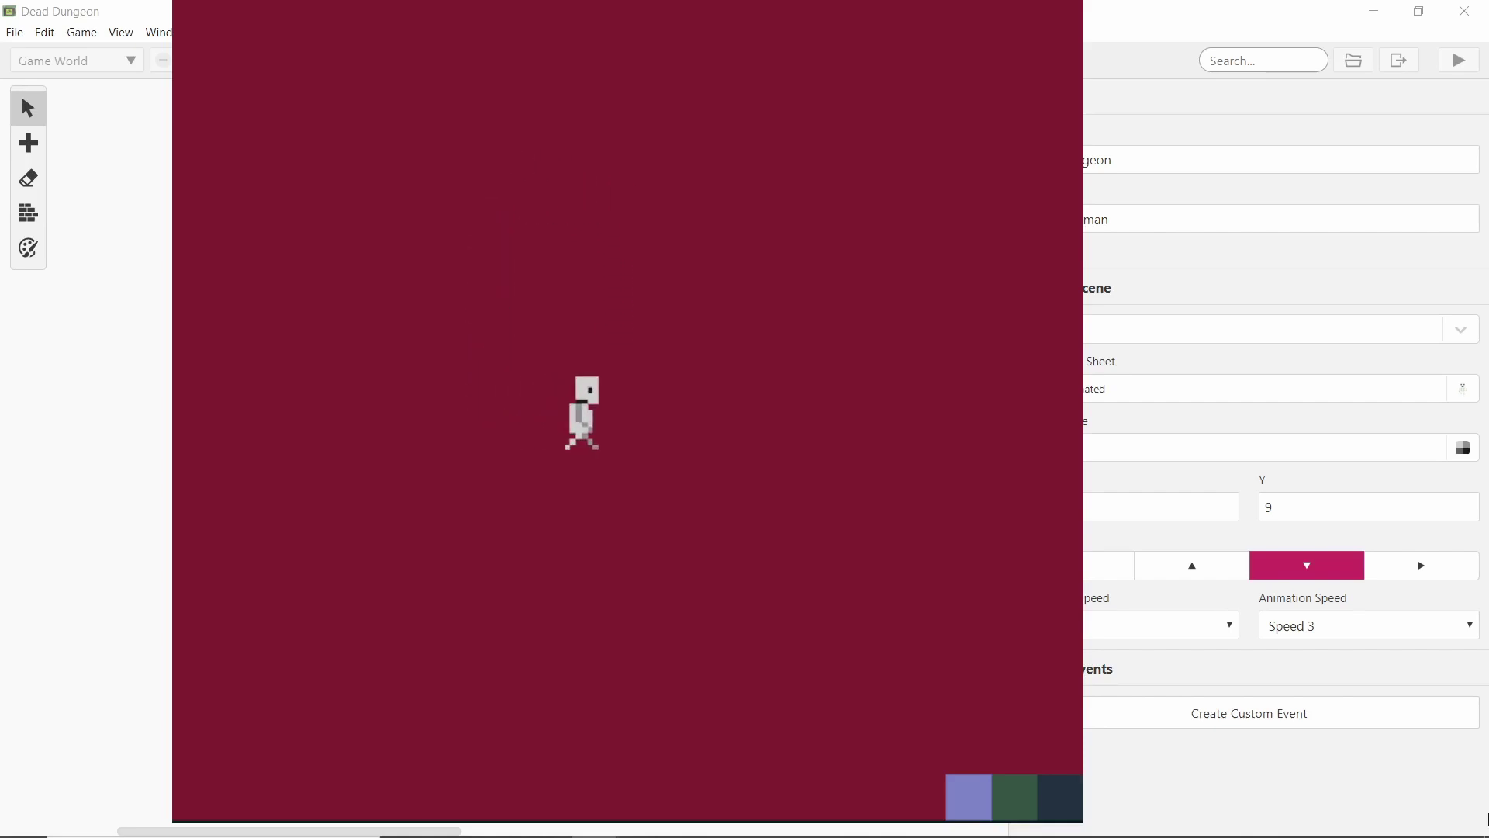
key("Up")
key("Left")
key("Down")
key("Right")
key("Left")
key("Up")
key("Down")
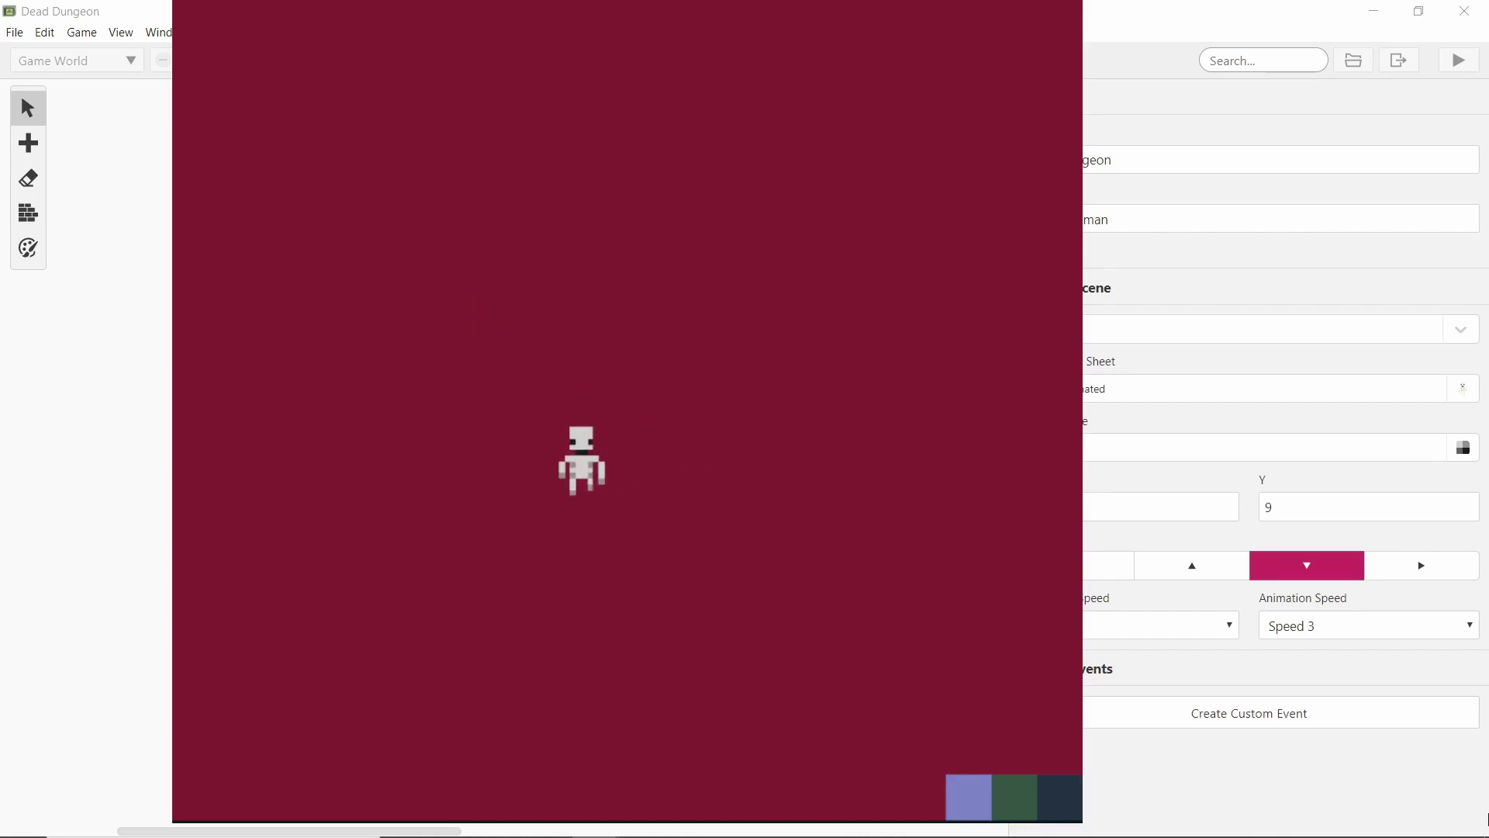